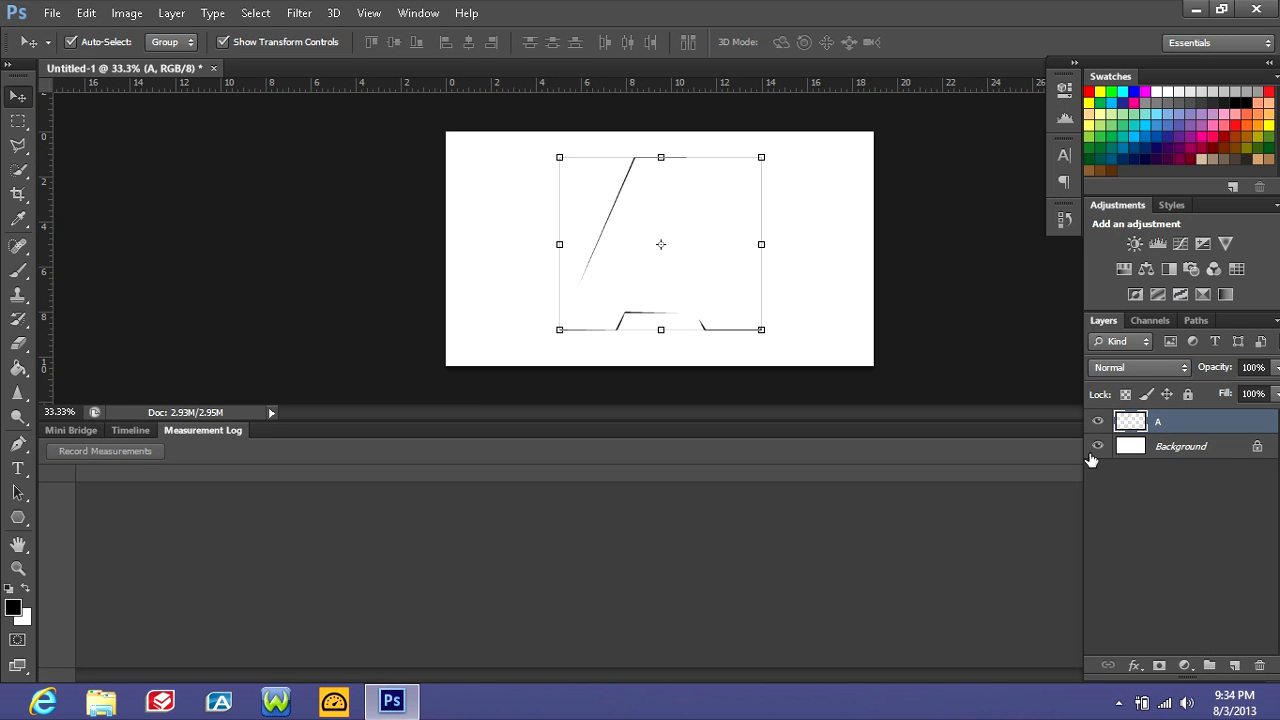
- Delete the A layer and set the Type tool's font to SF Automaton
drag(1247, 667, 1259, 666)
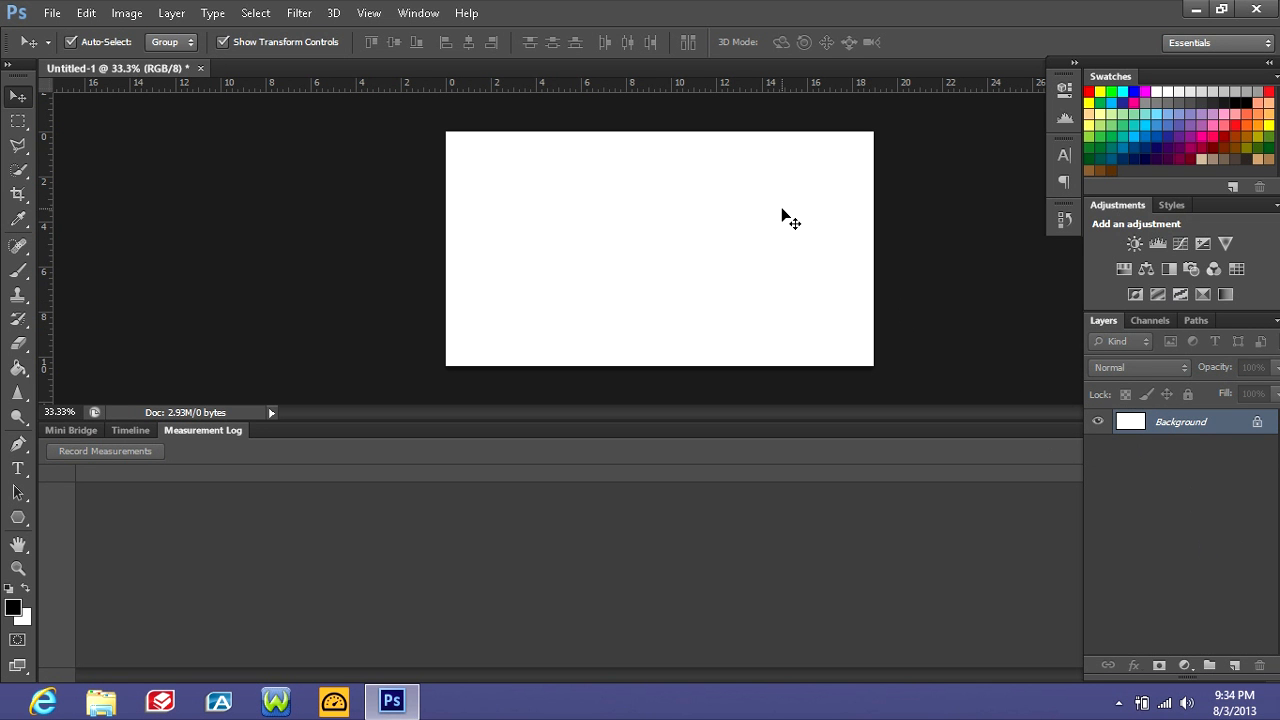
click(18, 444)
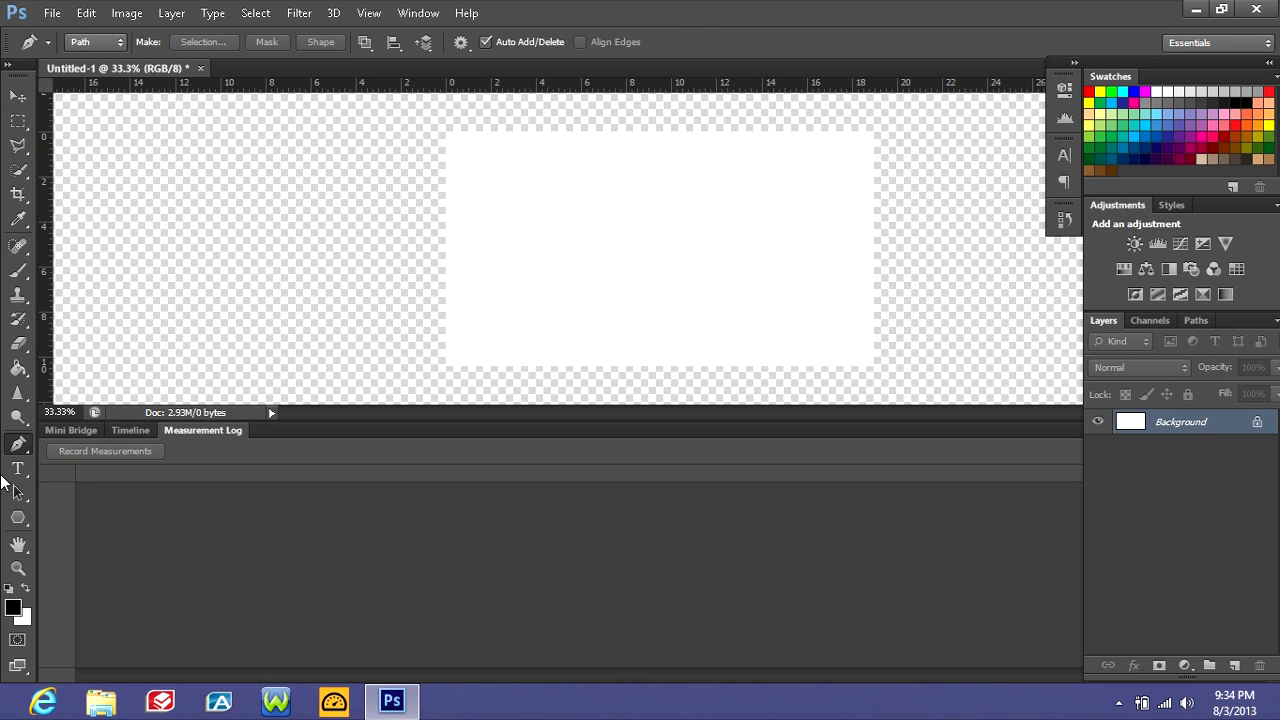
click(17, 470)
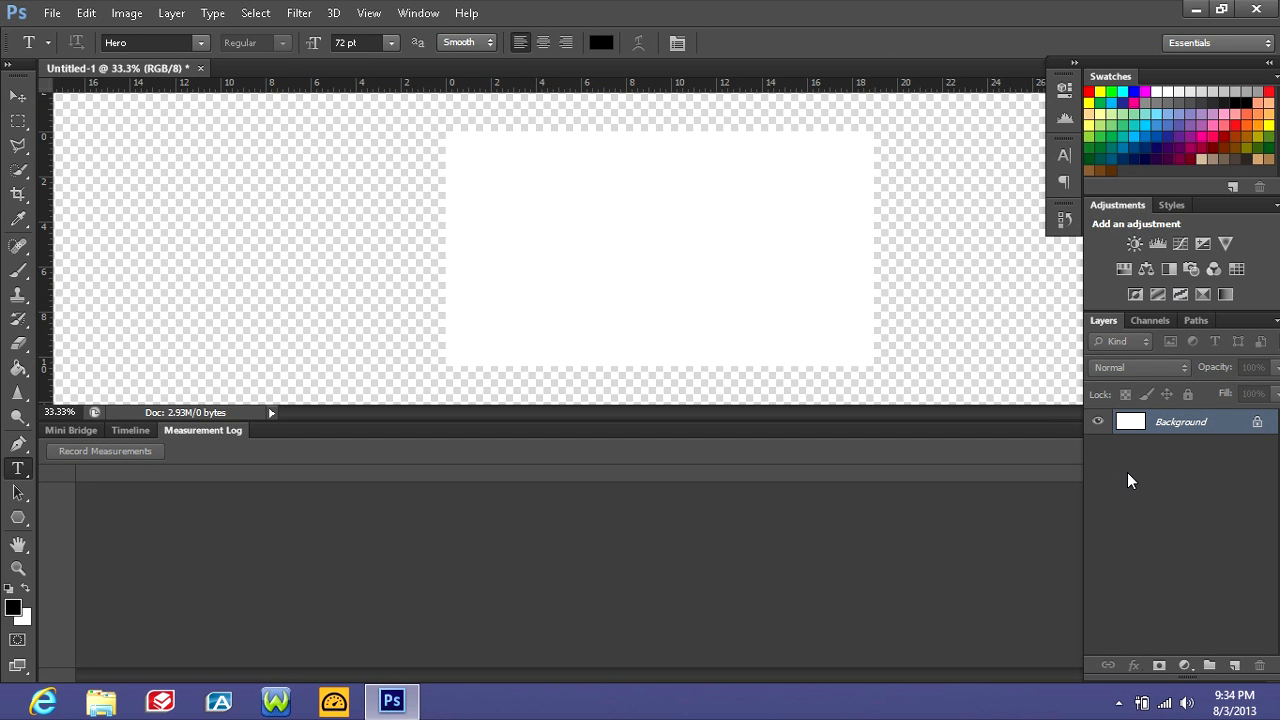
click(201, 44)
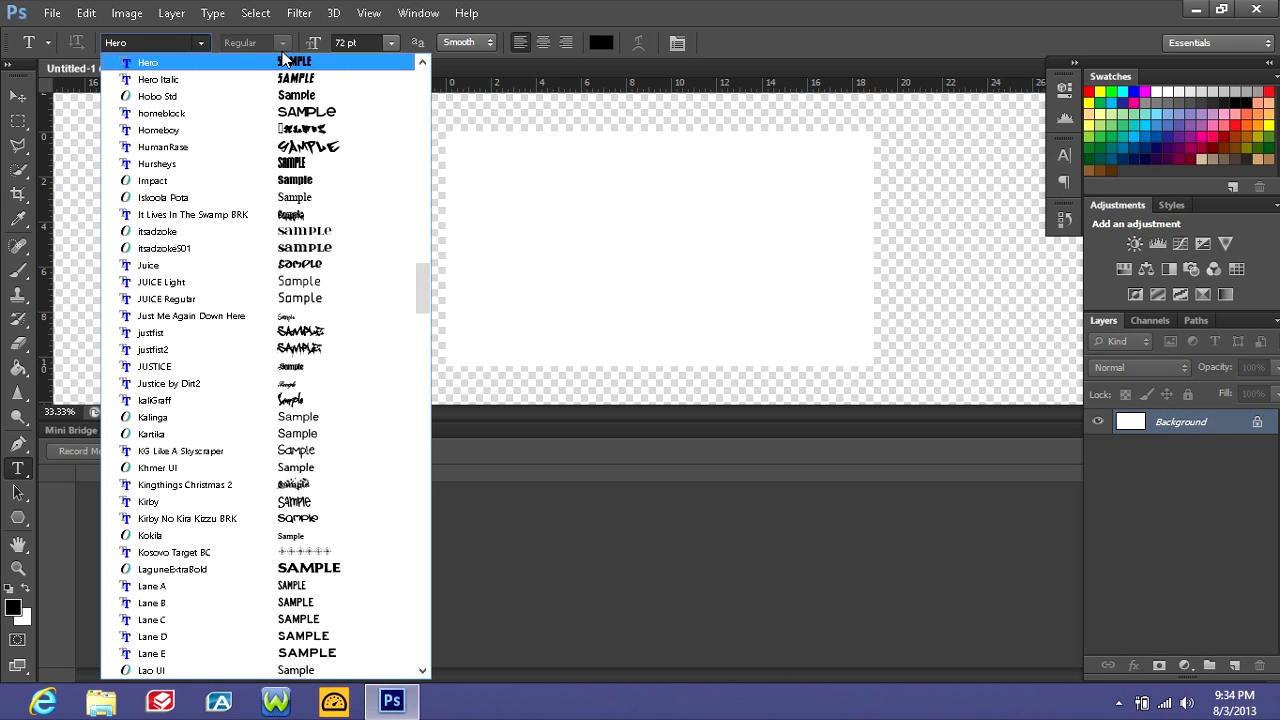
click(203, 40)
click(203, 40)
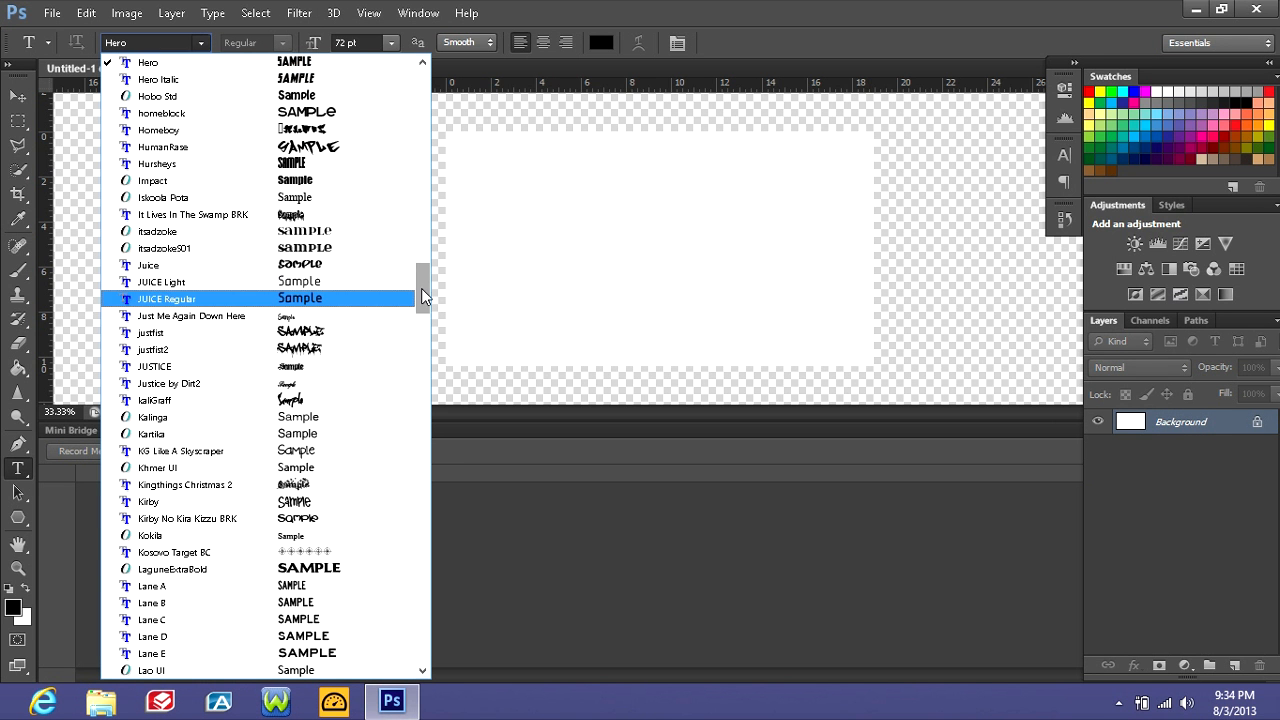
drag(421, 288, 421, 429)
click(322, 451)
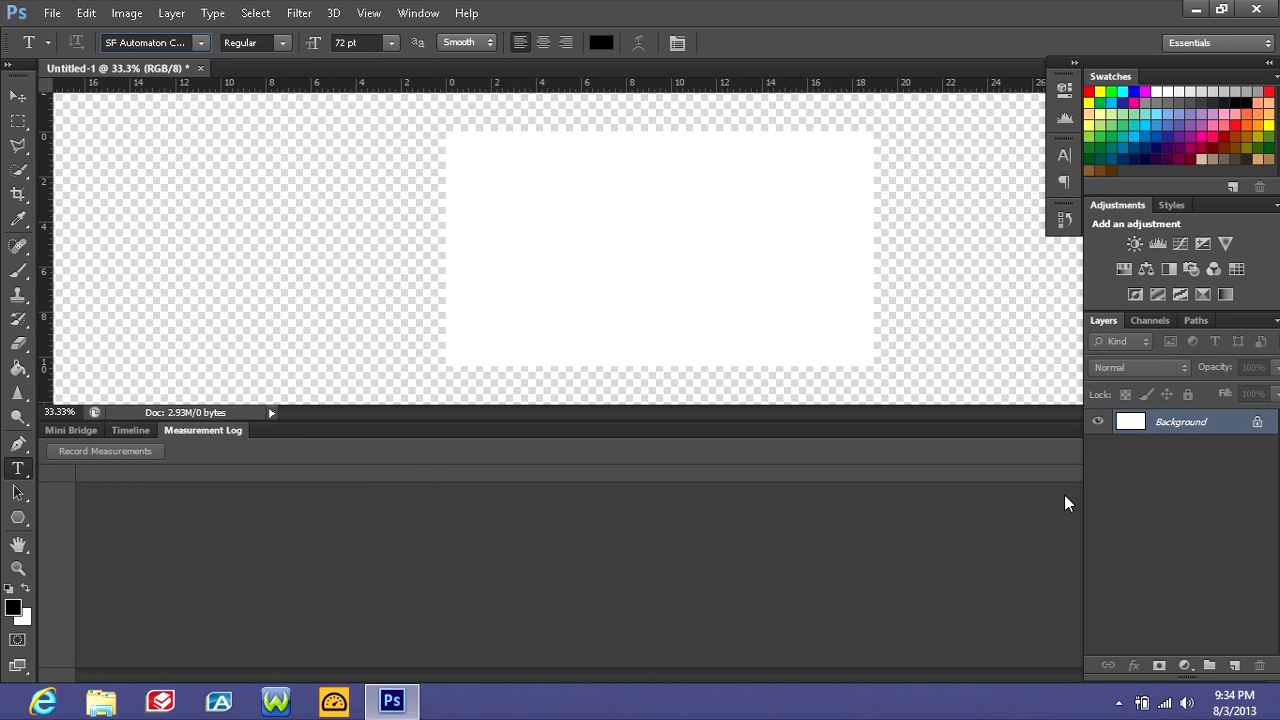
- Add a 72 pt text layer containing the letter "T" near the middle of the canvas
click(653, 220)
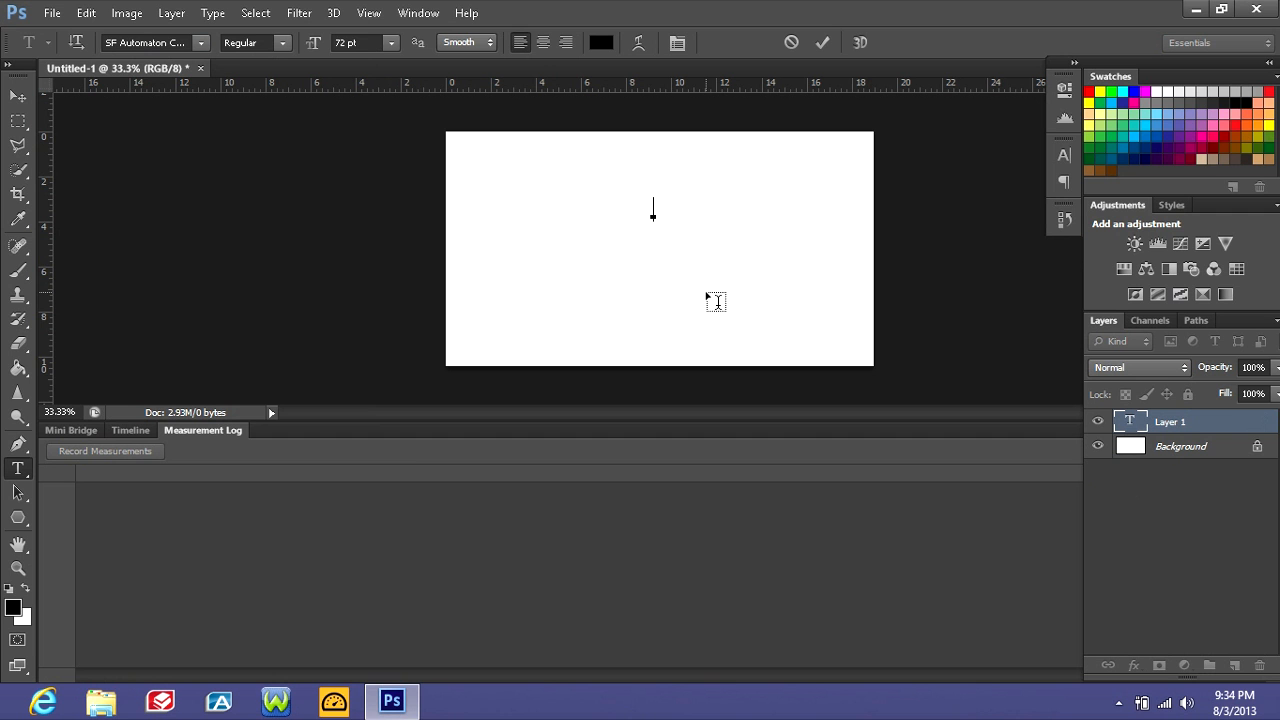
text(T)
click(822, 43)
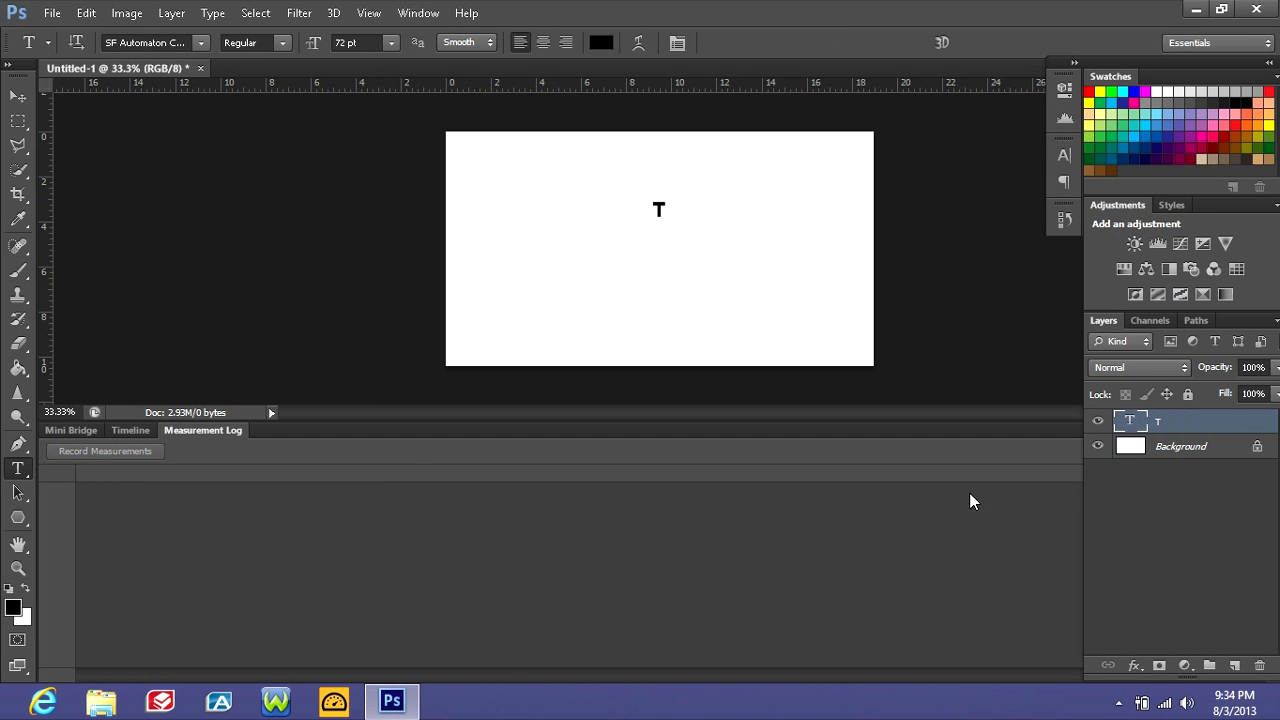
- Enlarge the T to about 1224% width and 985% height and position it near the canvas centre
click(18, 95)
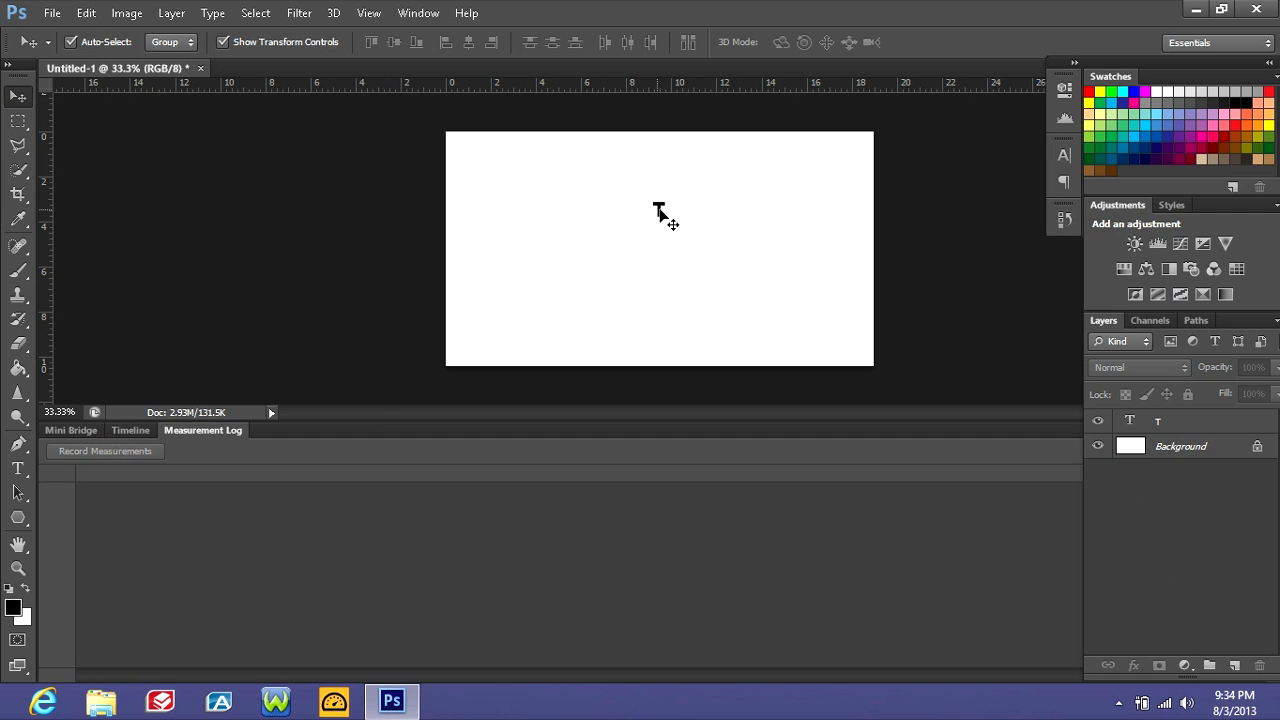
click(660, 220)
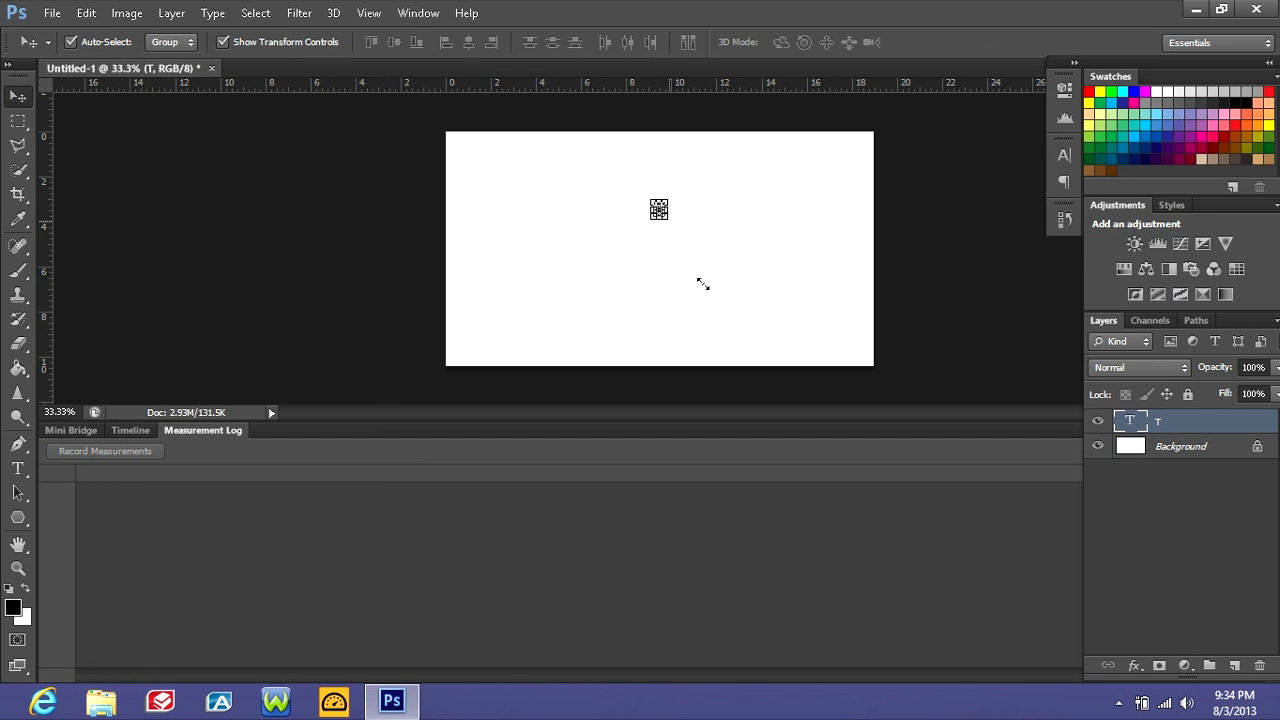
drag(700, 290, 707, 374)
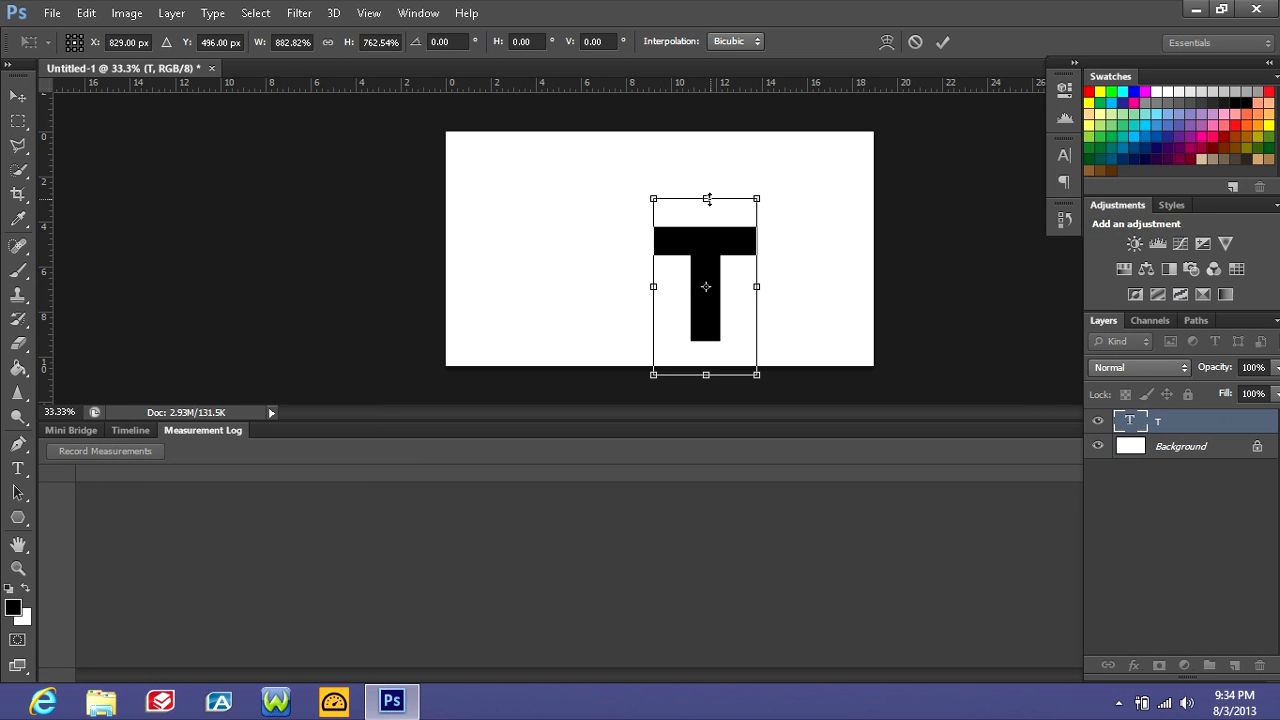
drag(707, 199, 707, 169)
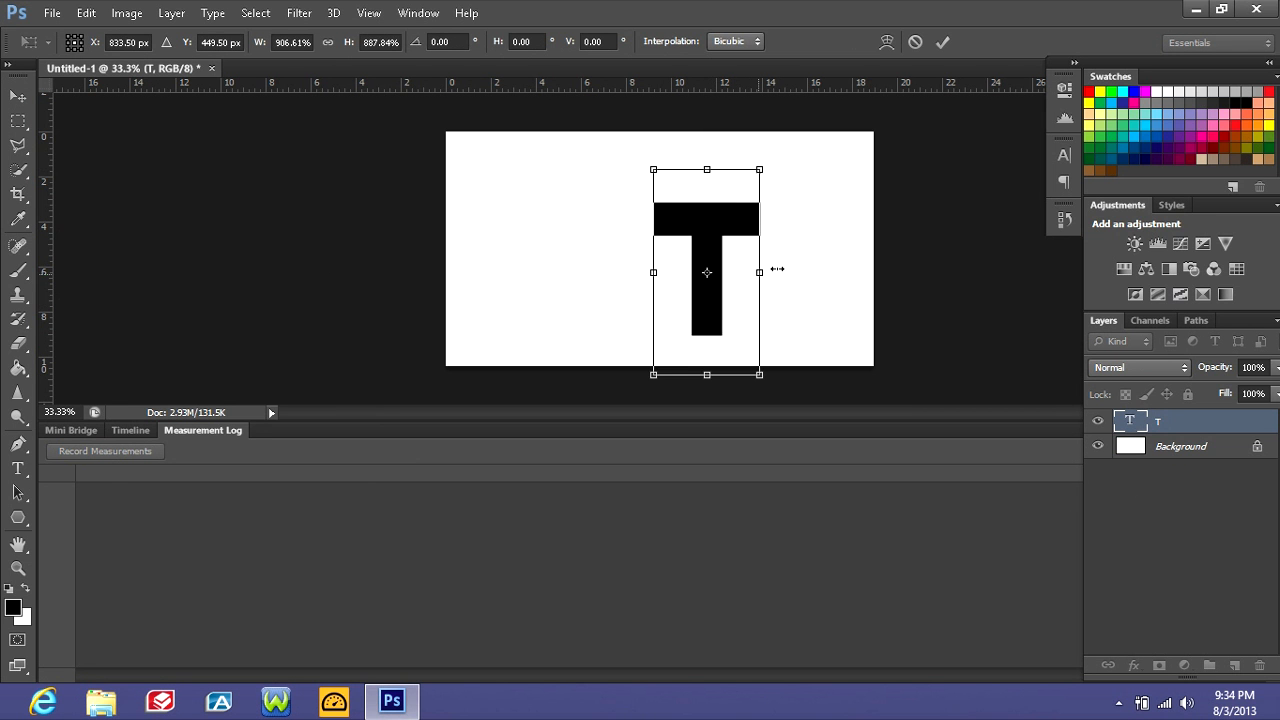
drag(777, 269, 780, 271)
drag(655, 272, 635, 272)
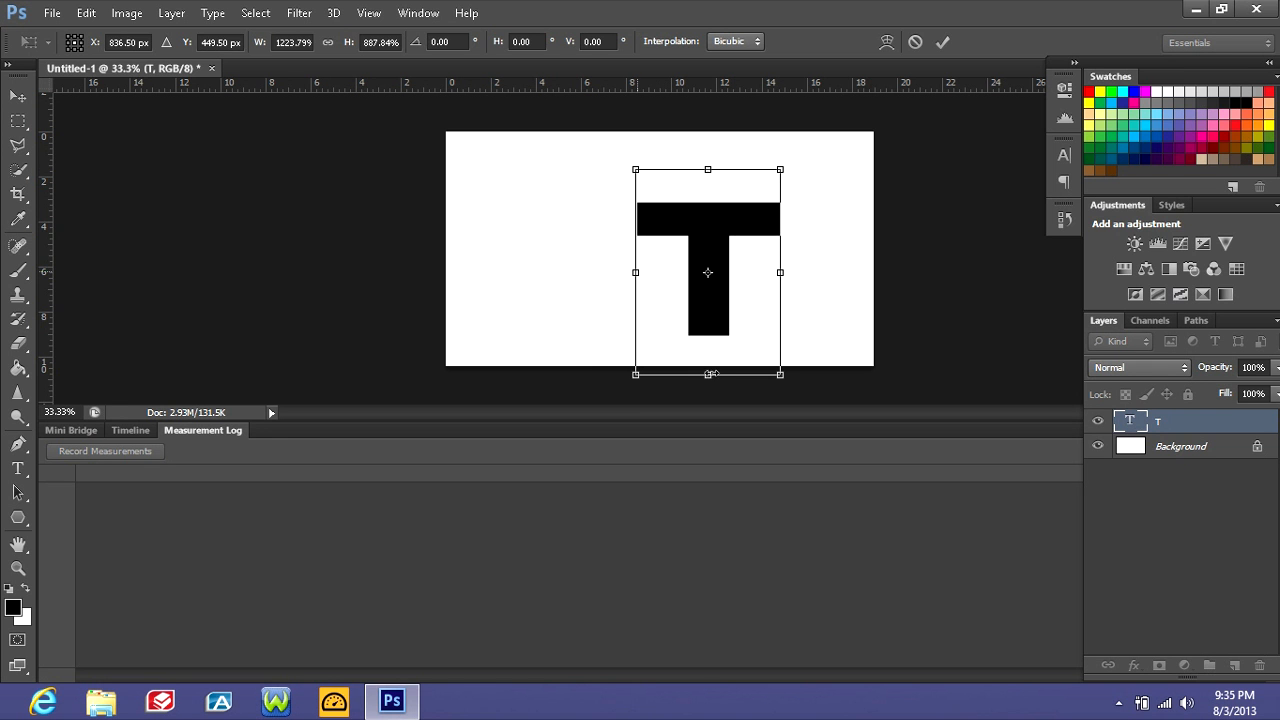
drag(709, 374, 707, 397)
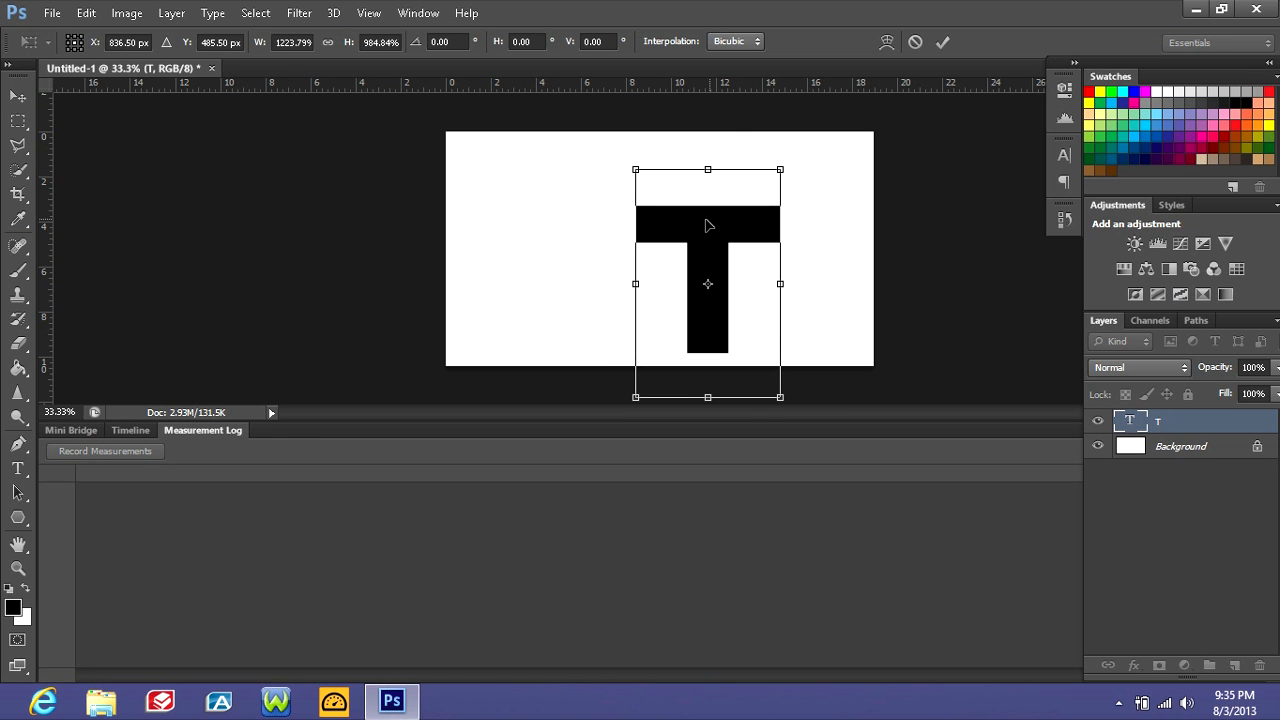
drag(707, 225, 665, 205)
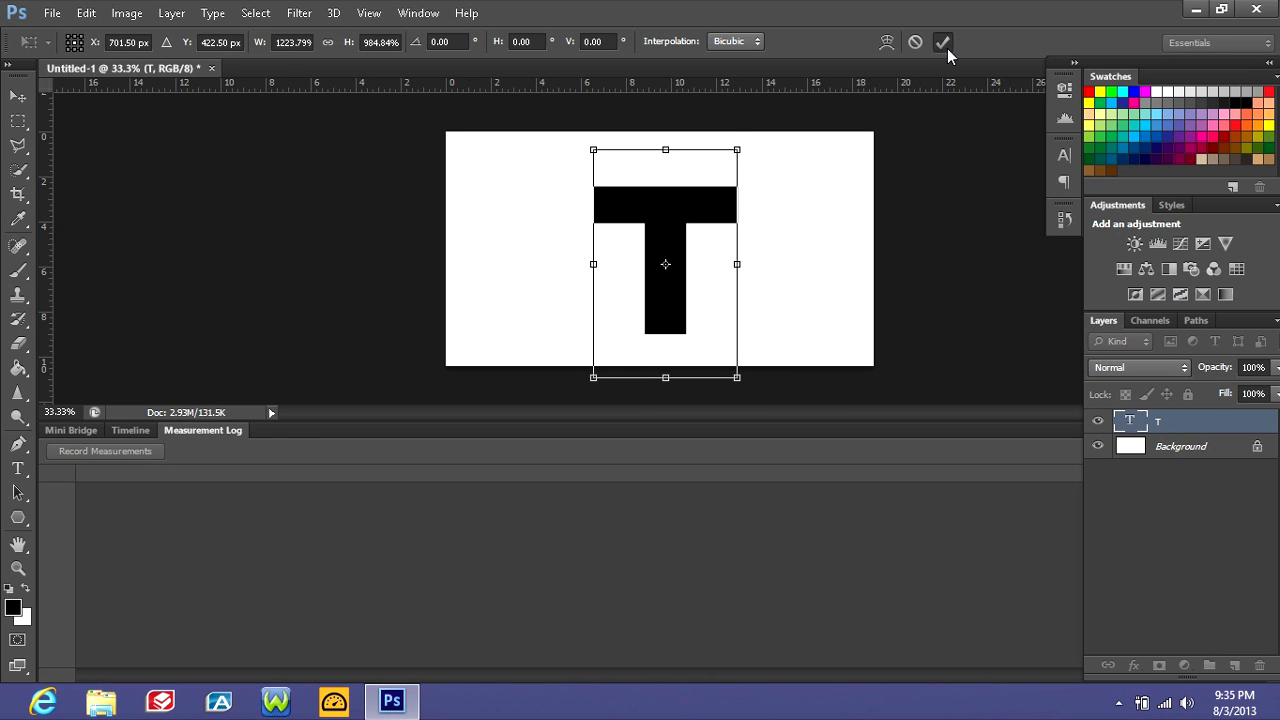
click(942, 41)
click(1208, 569)
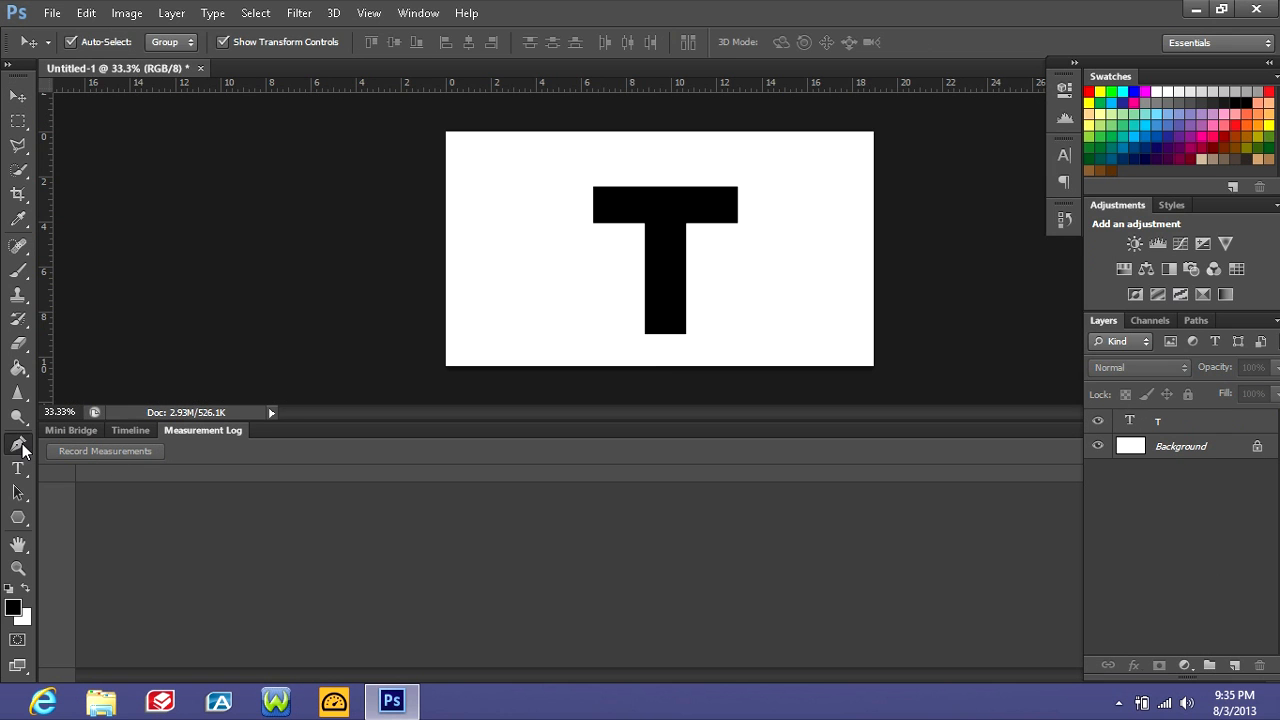
- Draw a Pen path from the T's lower-left corner up a jagged left side and across the crossbar's top edge
click(19, 445)
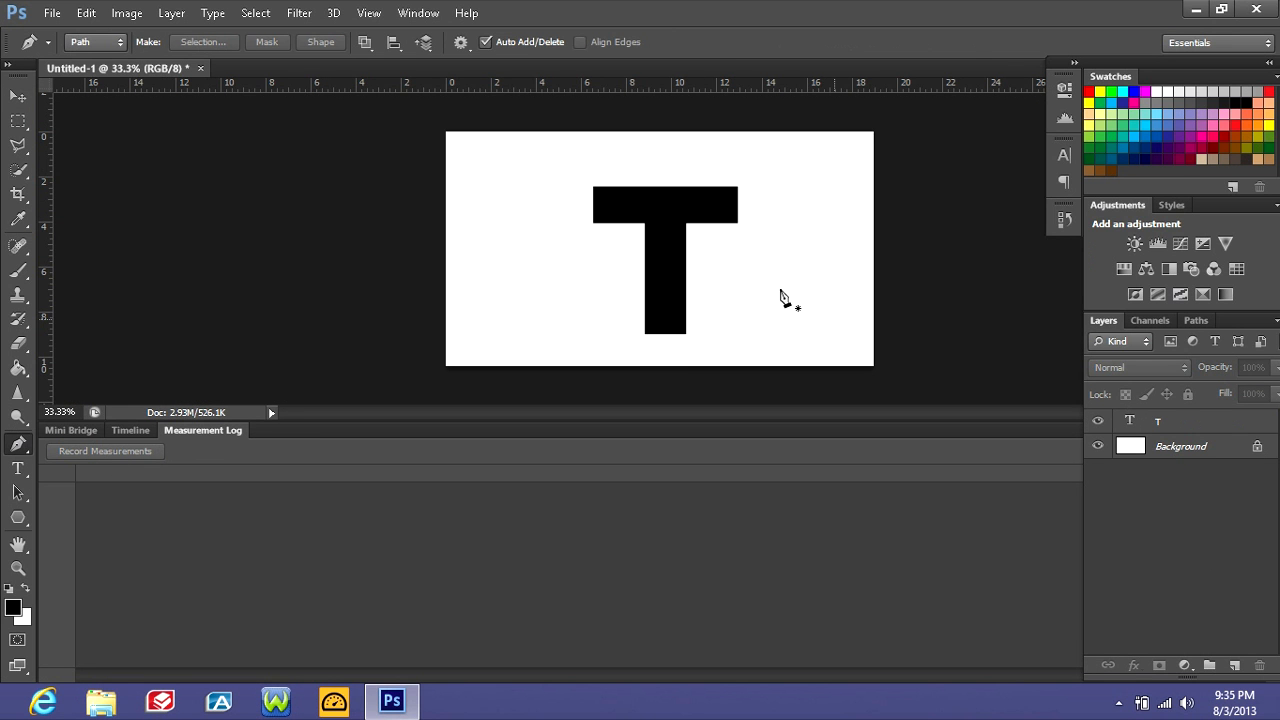
click(645, 333)
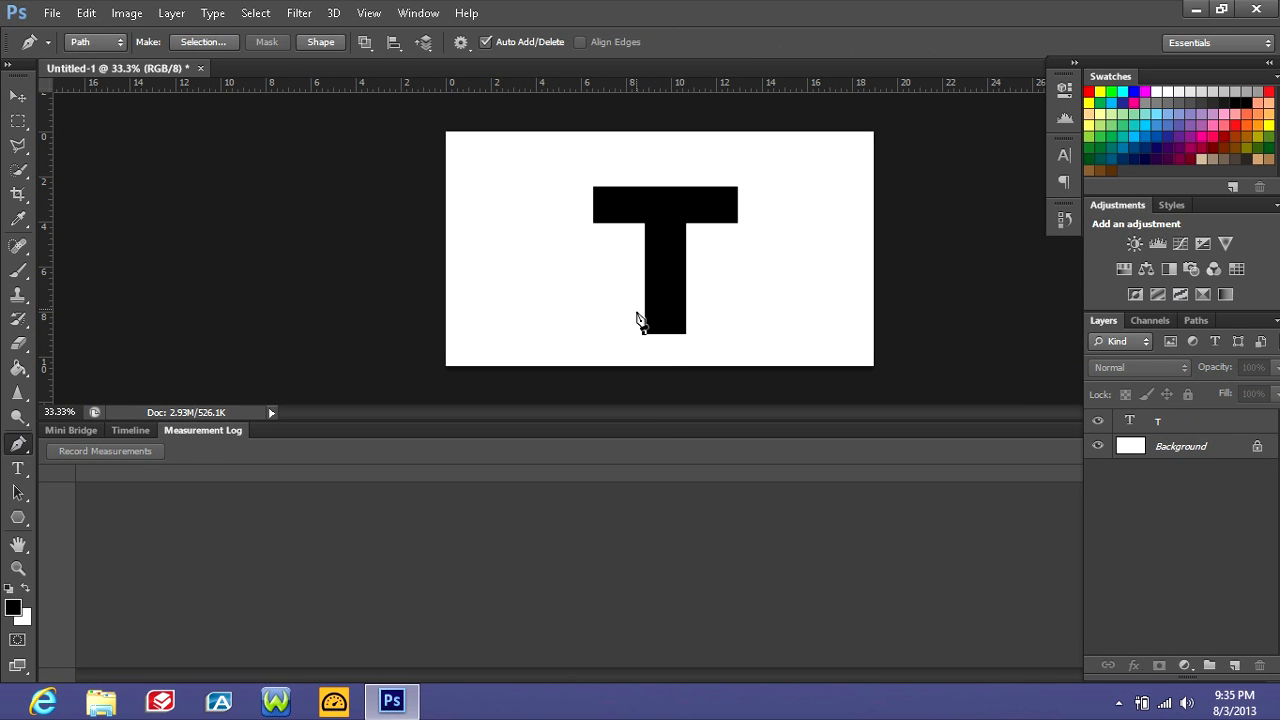
click(606, 292)
click(613, 258)
click(583, 249)
click(593, 221)
click(594, 187)
click(735, 186)
- Continue the path down a jagged line beside the T's right side and close it at the stem's lower-left corner
drag(737, 222, 756, 234)
click(748, 259)
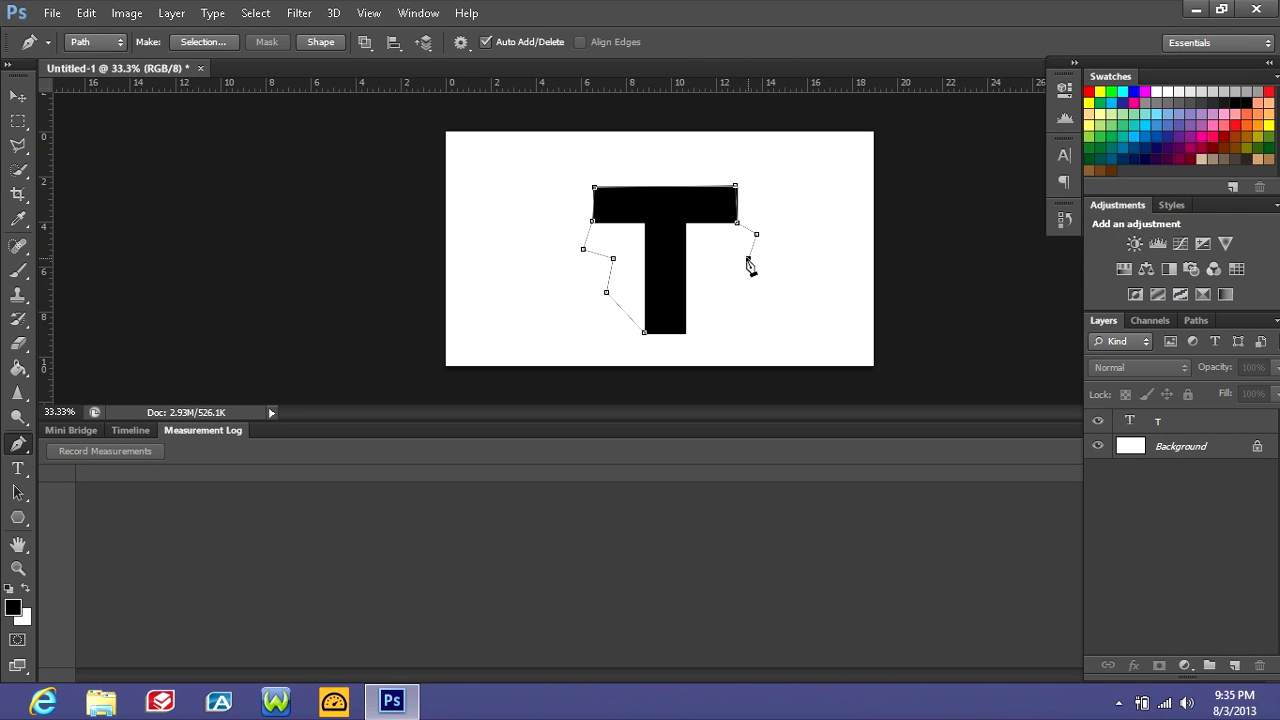
click(760, 291)
drag(733, 302, 726, 304)
click(697, 314)
click(702, 330)
click(684, 331)
click(646, 336)
- Try a free transform on the T text layer with its reference point shifted off centre
click(1188, 428)
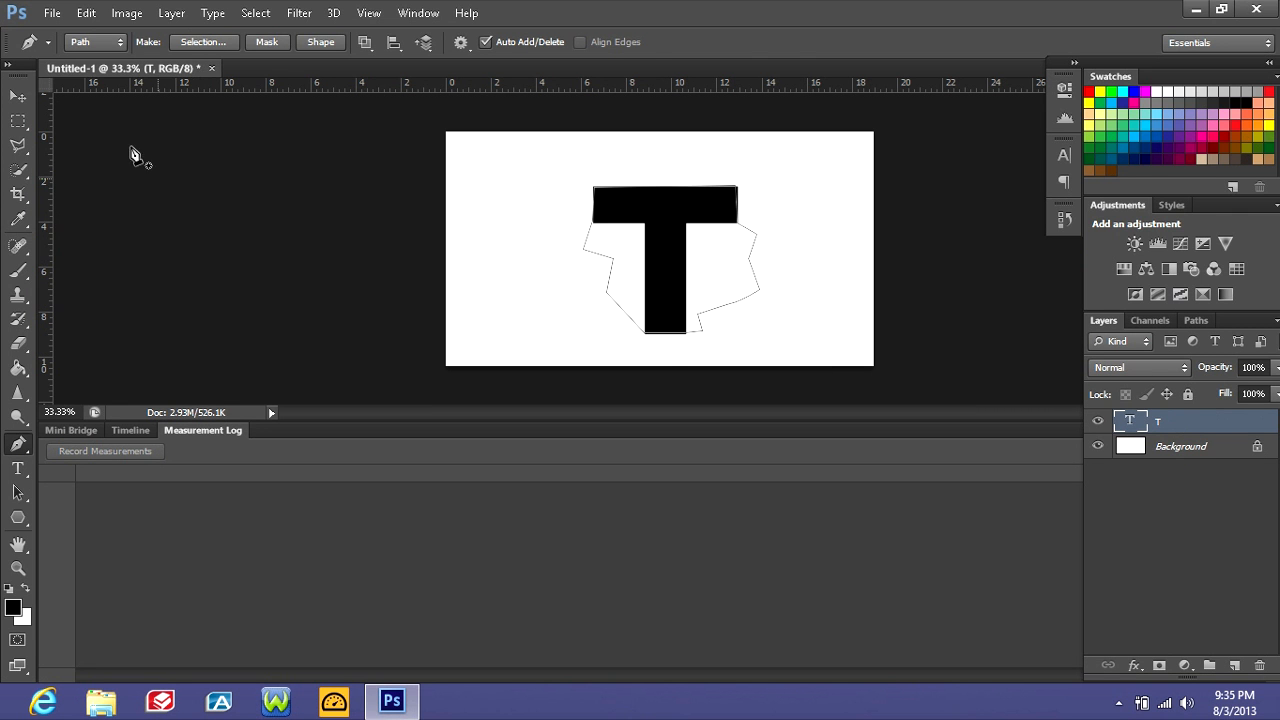
click(18, 96)
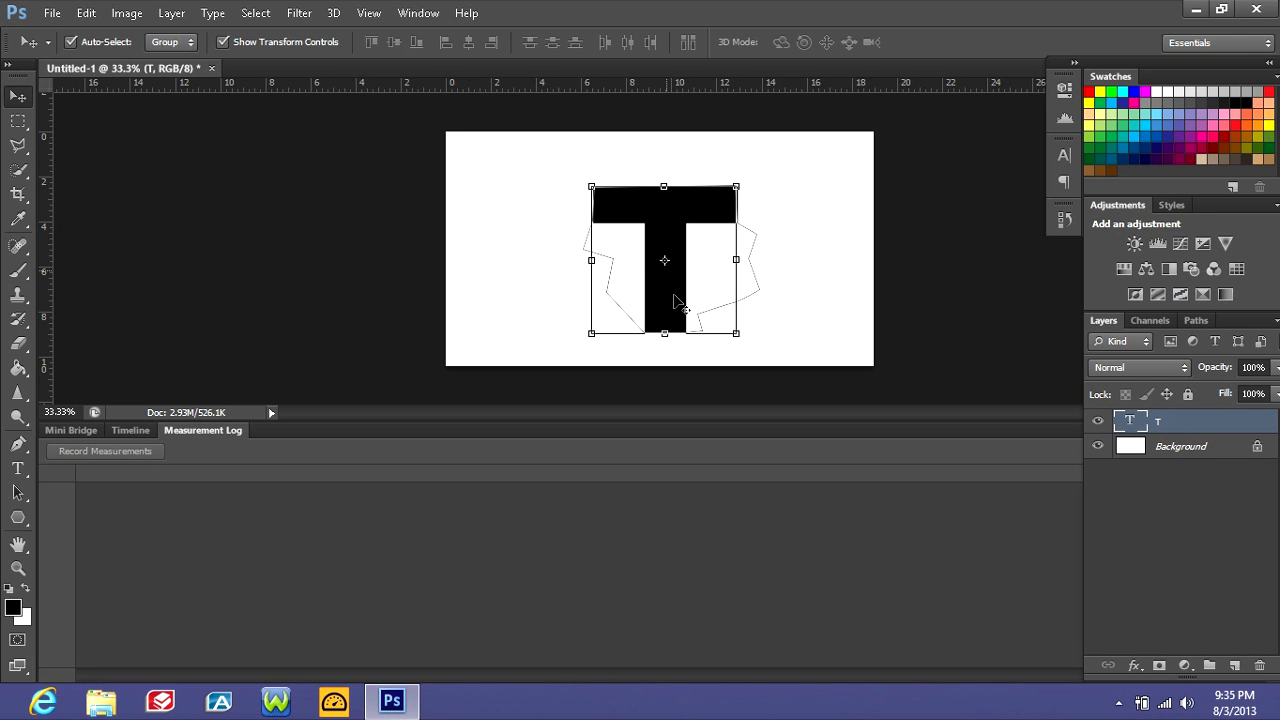
key(ctrl+t)
mouse_move(694, 303)
mouse_down()
mouse_move(807, 272)
mouse_move(869, 274)
mouse_move(648, 272)
mouse_move(674, 303)
mouse_move(672, 288)
mouse_move(618, 265)
mouse_move(519, 265)
mouse_move(737, 287)
mouse_move(673, 301)
mouse_up()
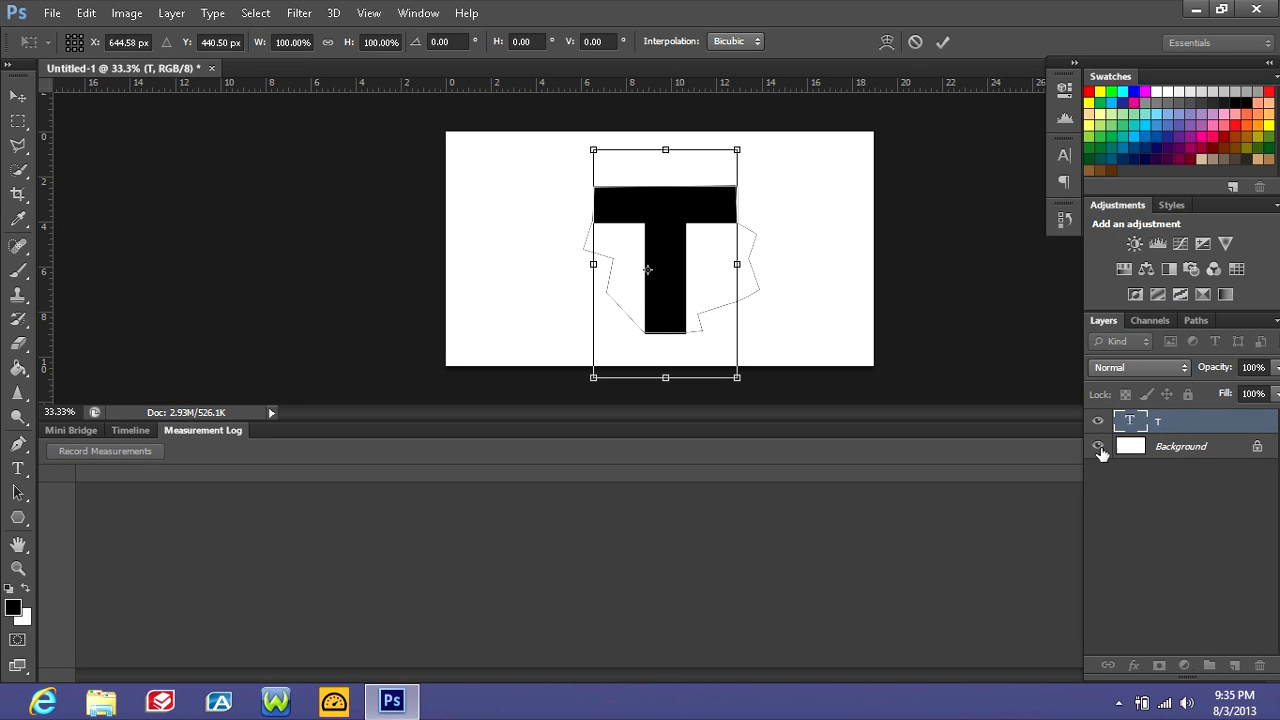
click(942, 42)
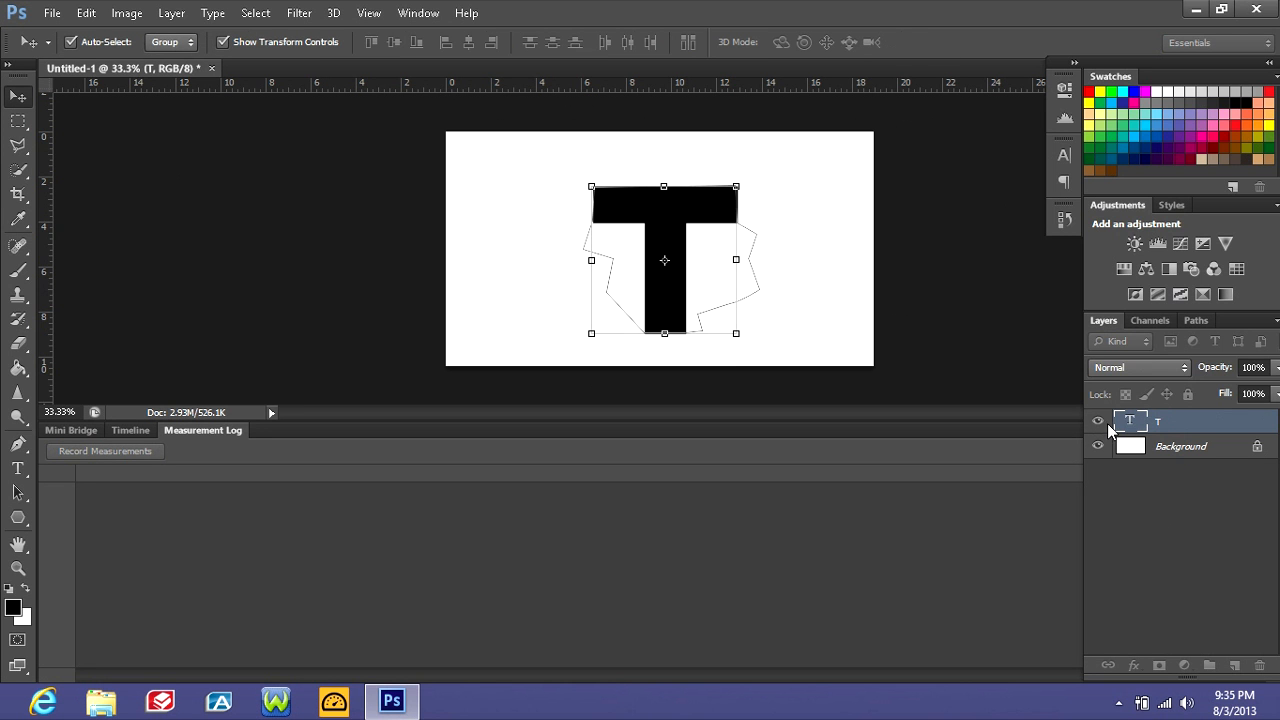
- Hide the T layer, select the Background and reshape the path by moving anchors on both sides and at the base
click(1098, 421)
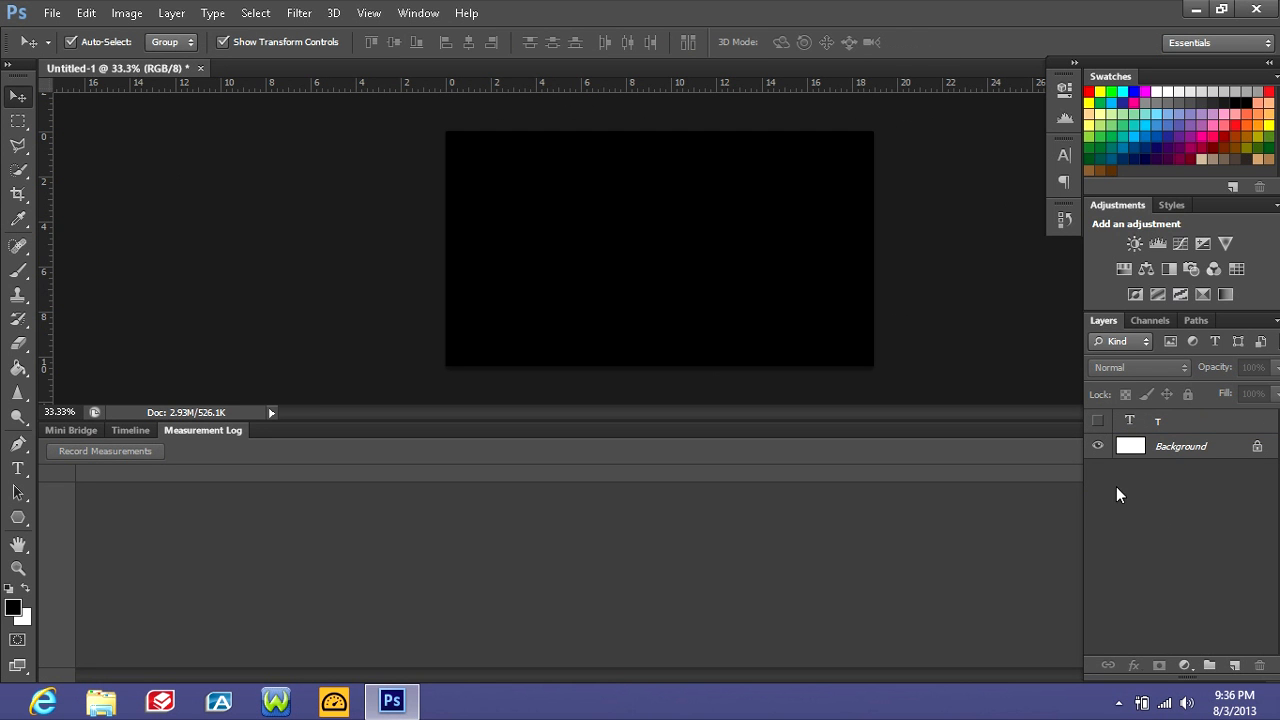
click(1170, 452)
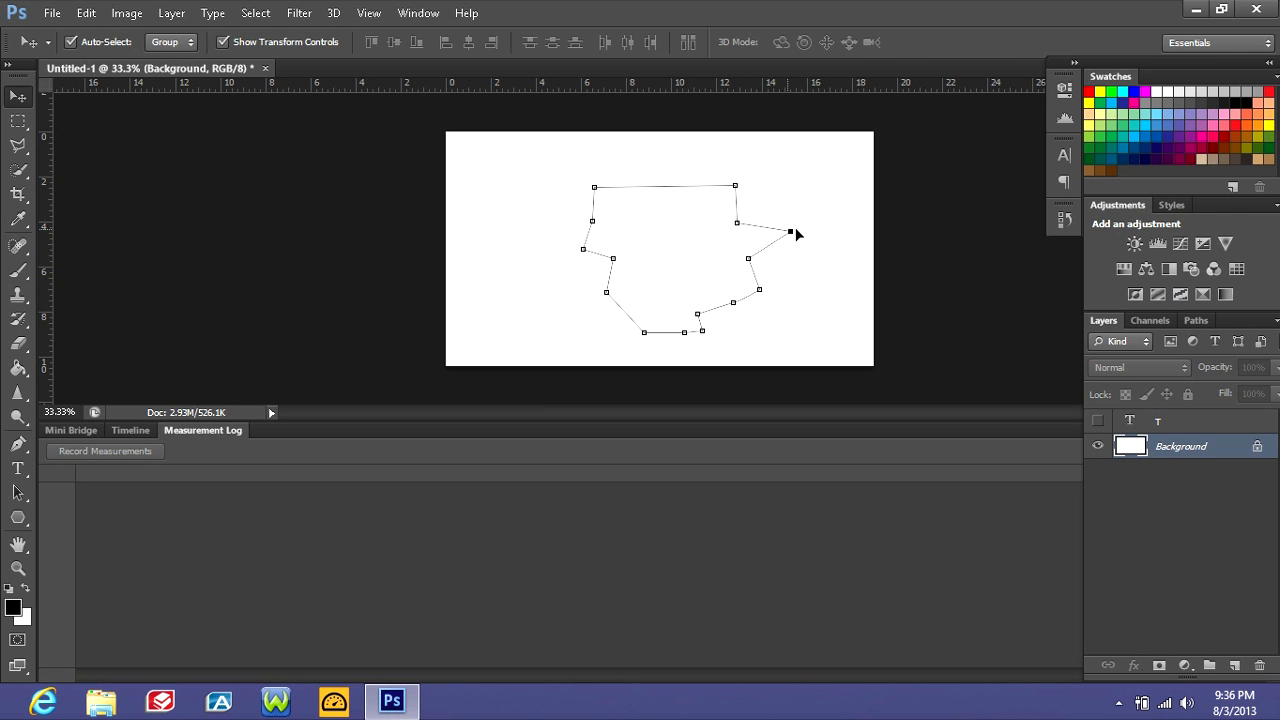
drag(798, 233, 770, 243)
drag(614, 258, 593, 274)
drag(632, 335, 504, 273)
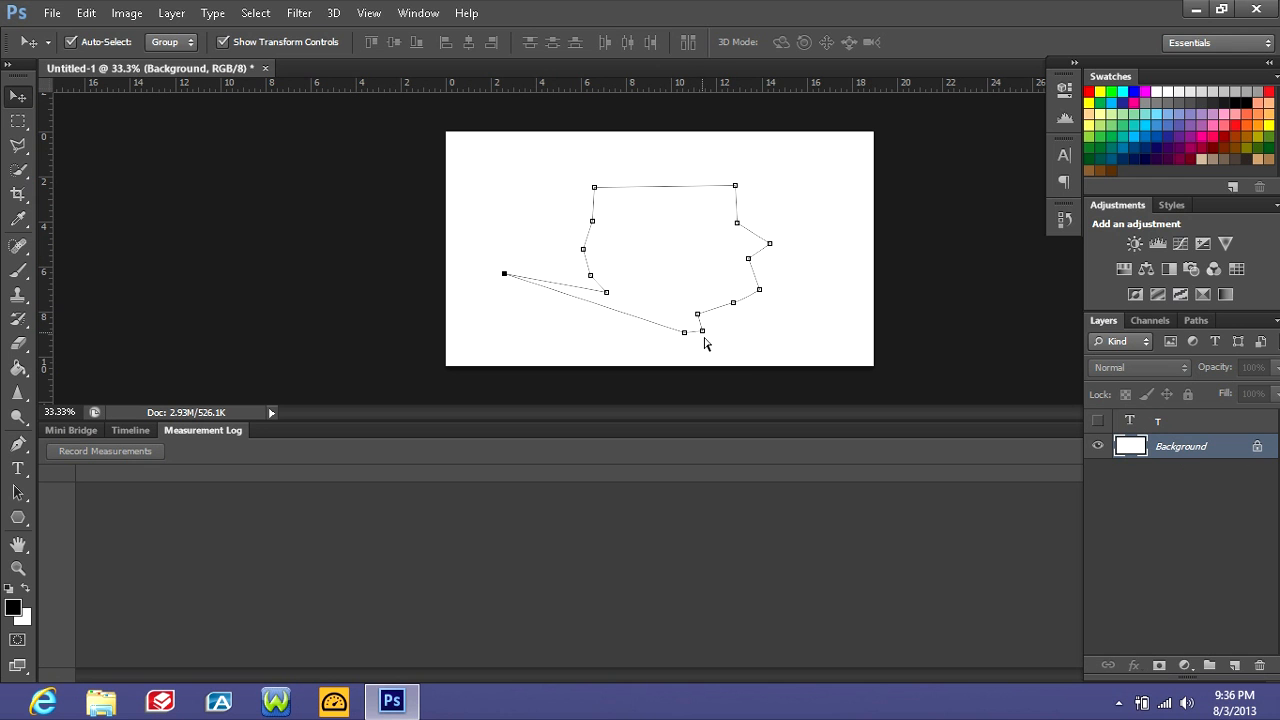
drag(703, 333, 757, 357)
- Show the T text layer again and delete it
click(1099, 423)
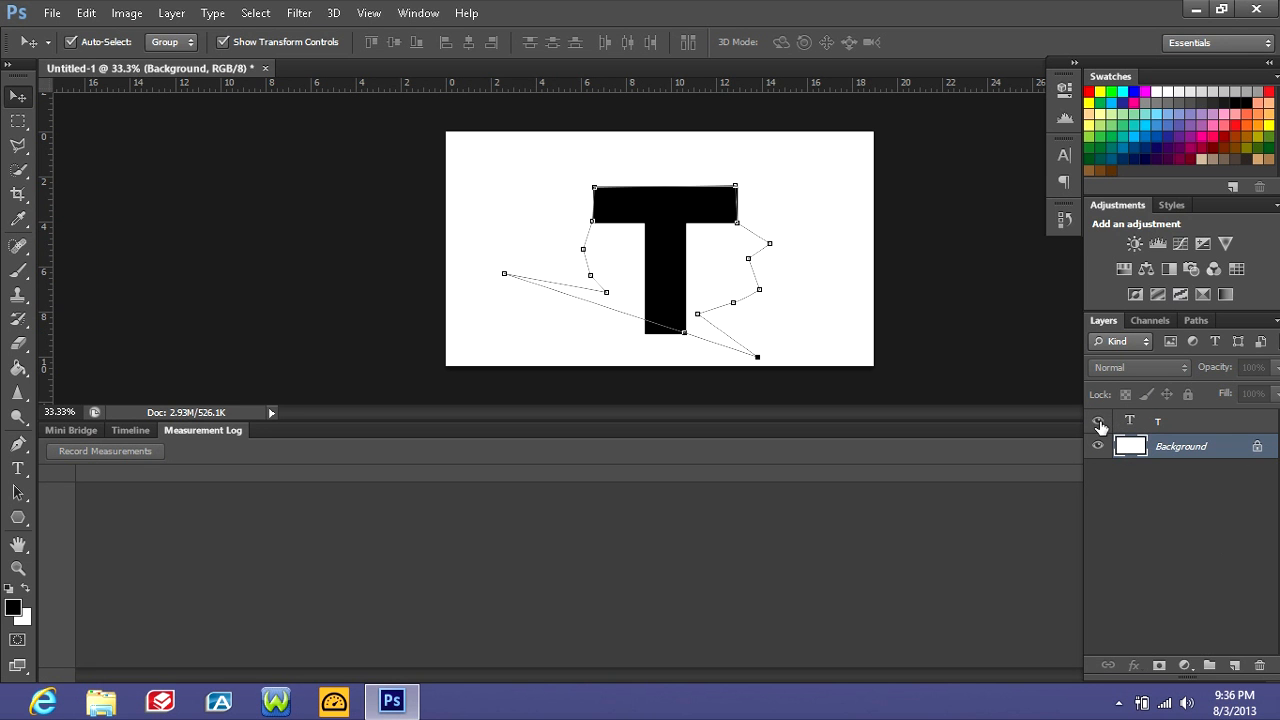
click(1182, 428)
click(1261, 668)
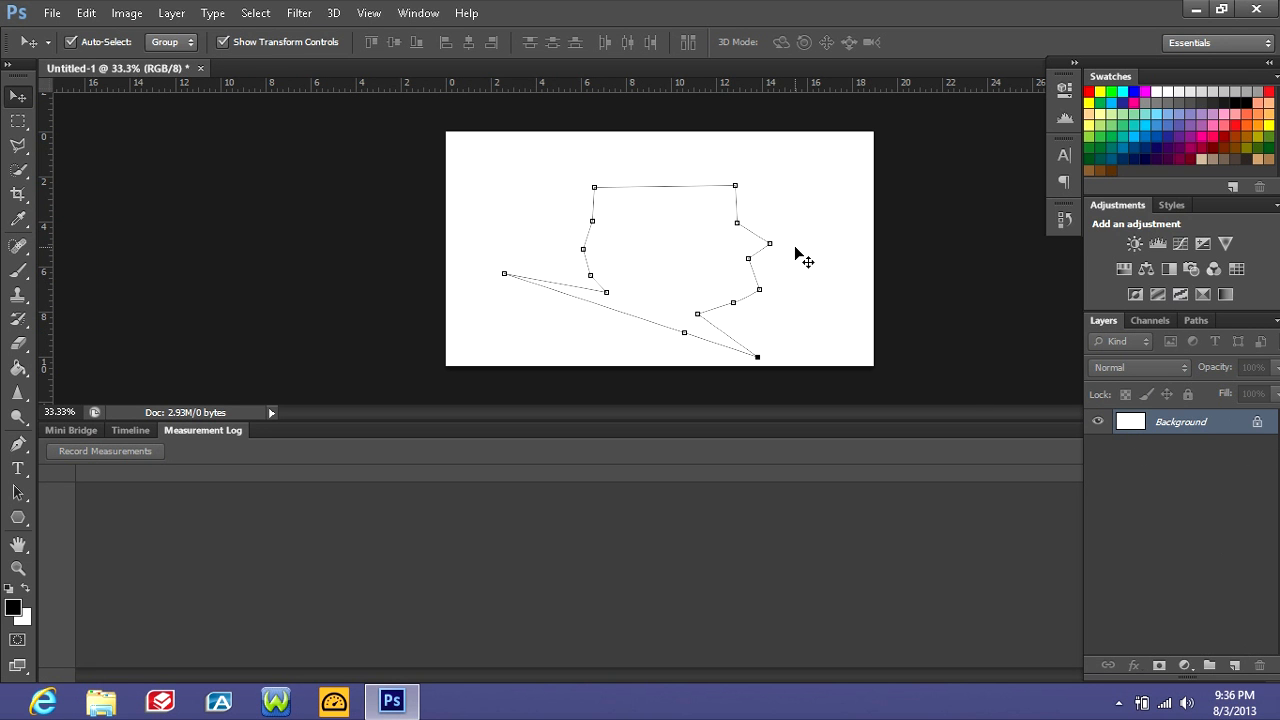
- Undo the layer deletion, the anchor moves and the path drawing back to the path's first three anchor points
key(ctrl+alt+z)
key(ctrl+alt+z)
key(ctrl+alt+z)
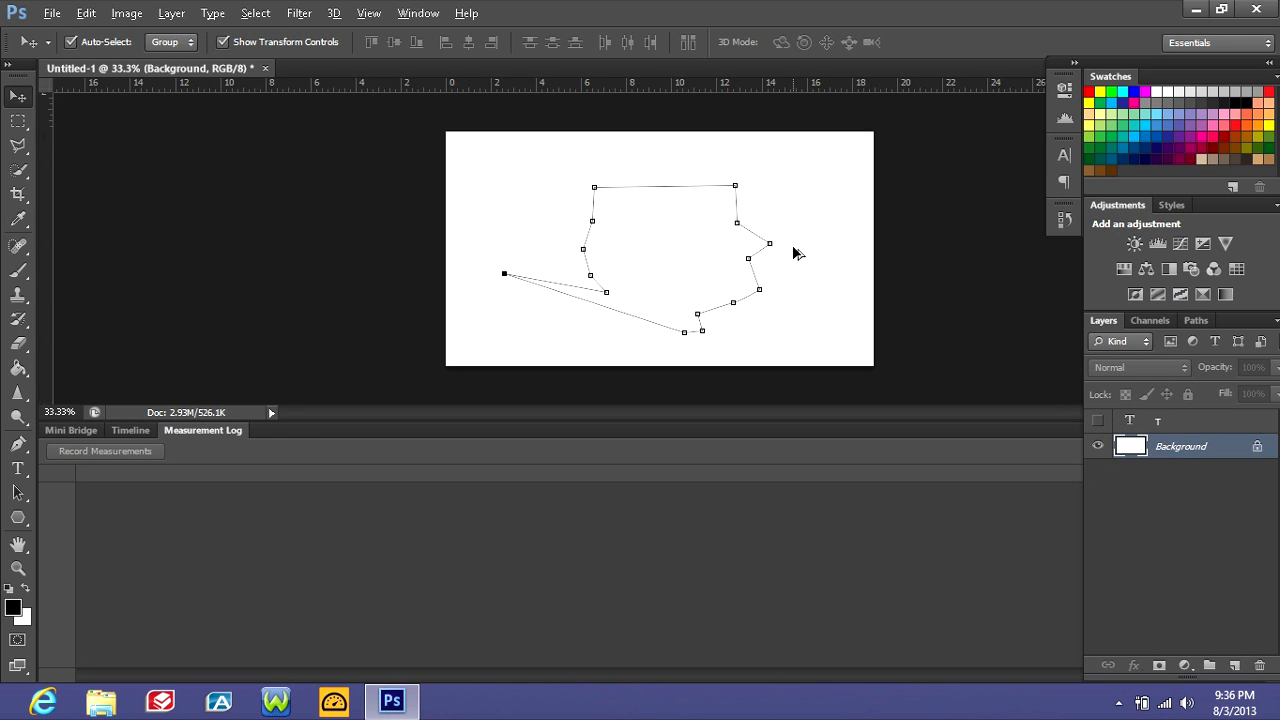
key(ctrl+alt+z)
key(ctrl+alt+z)
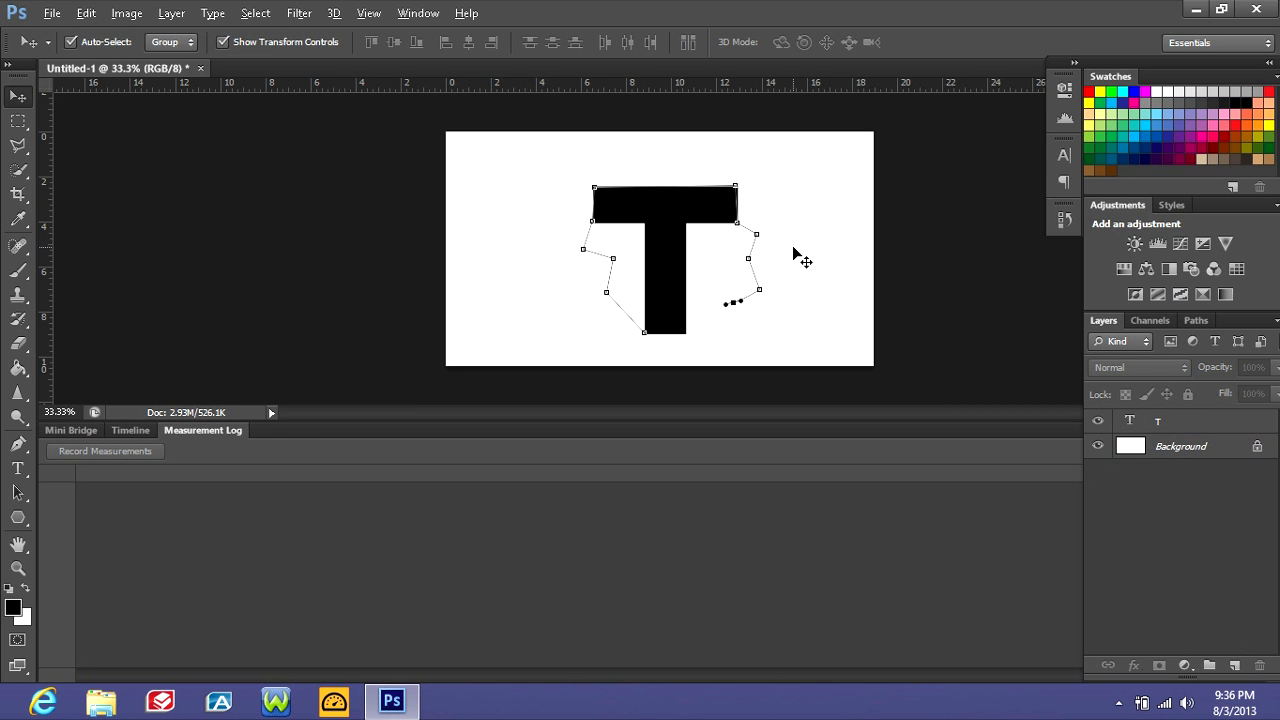
key(ctrl+alt+z)
key(ctrl+alt+z)
key(ctrl+alt+z)
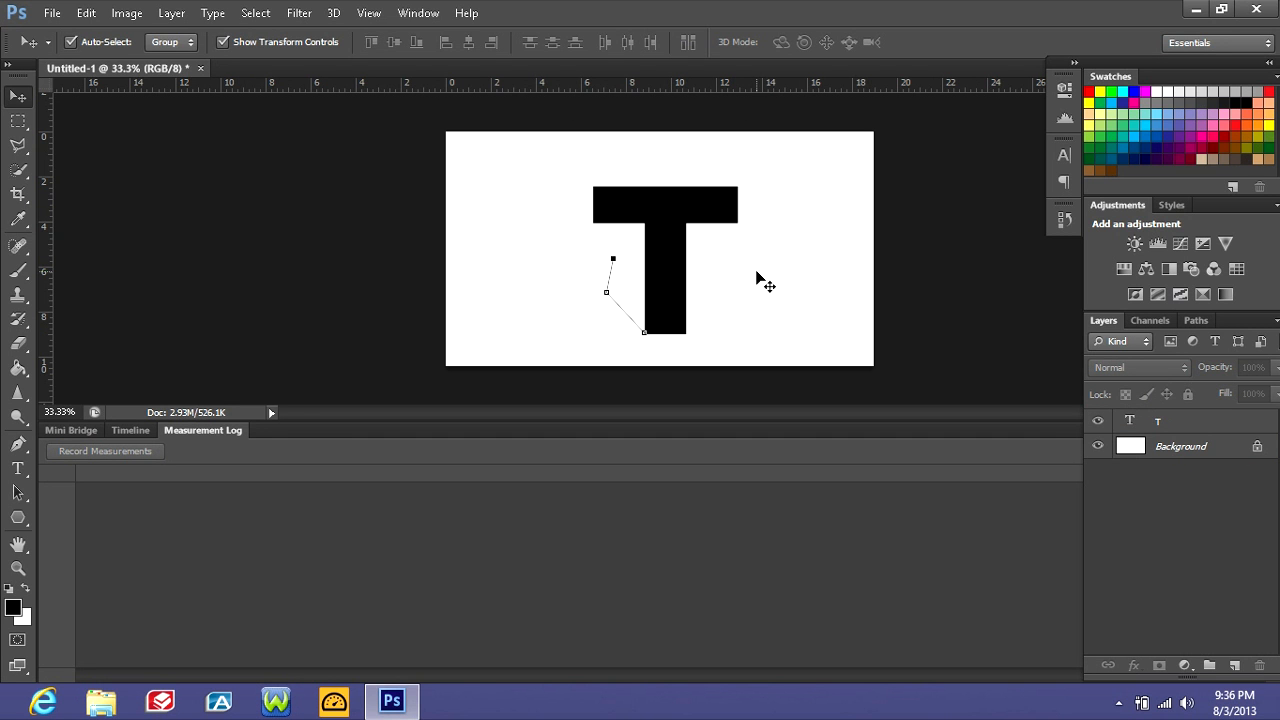
- Delete the T text layer, leaving the three-anchor path on the white background
click(615, 262)
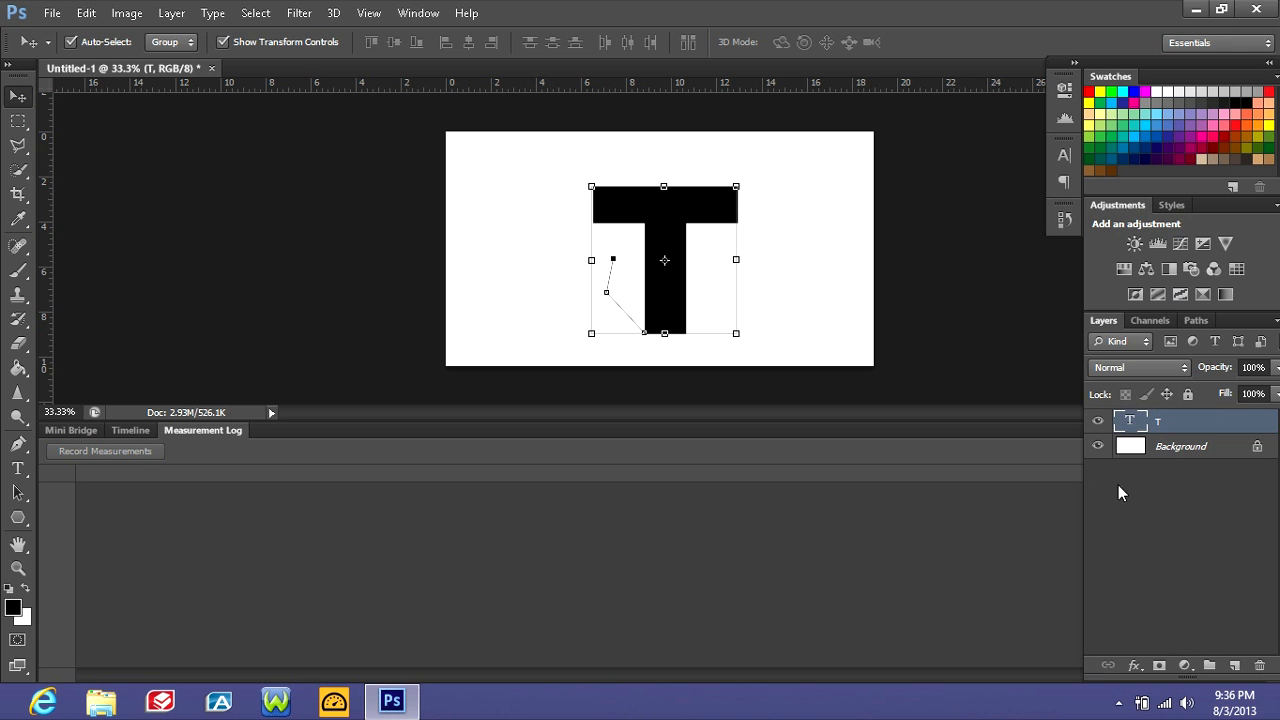
click(1259, 665)
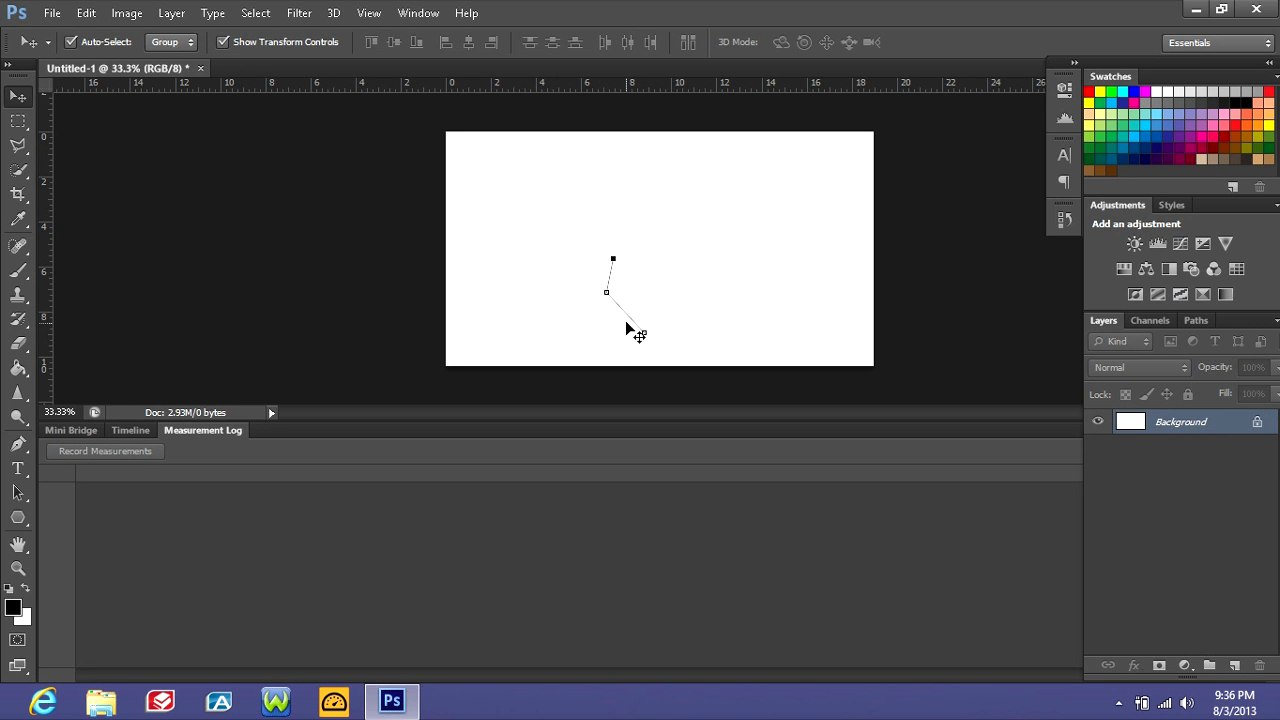
key(ctrl+z)
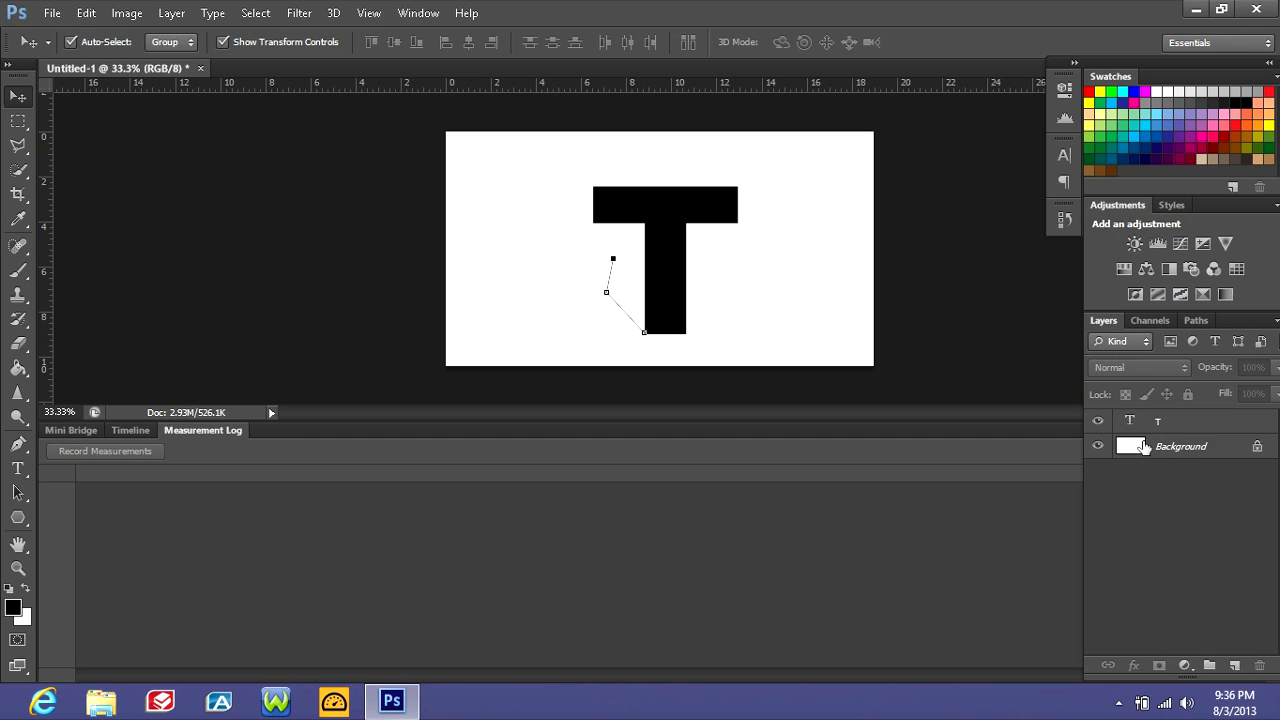
drag(1170, 421, 1259, 665)
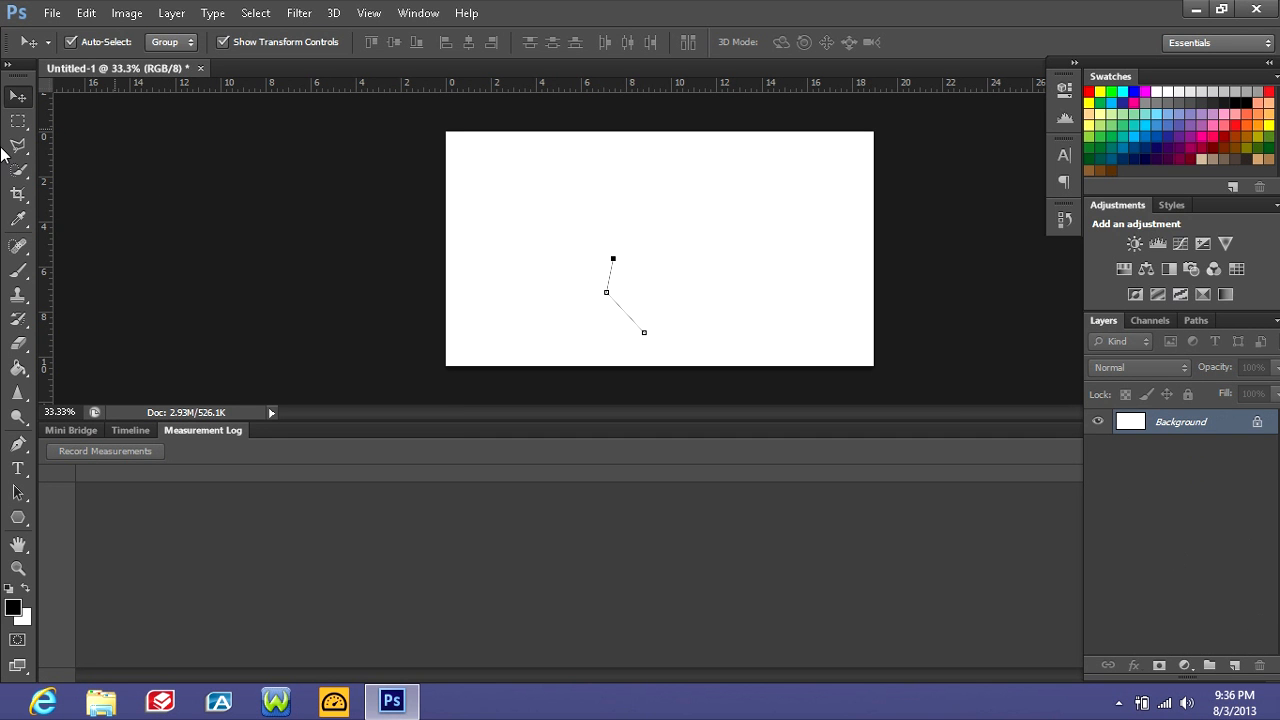
- Delete the leftover three-anchor path from the blank canvas with the Pen tool active
click(18, 443)
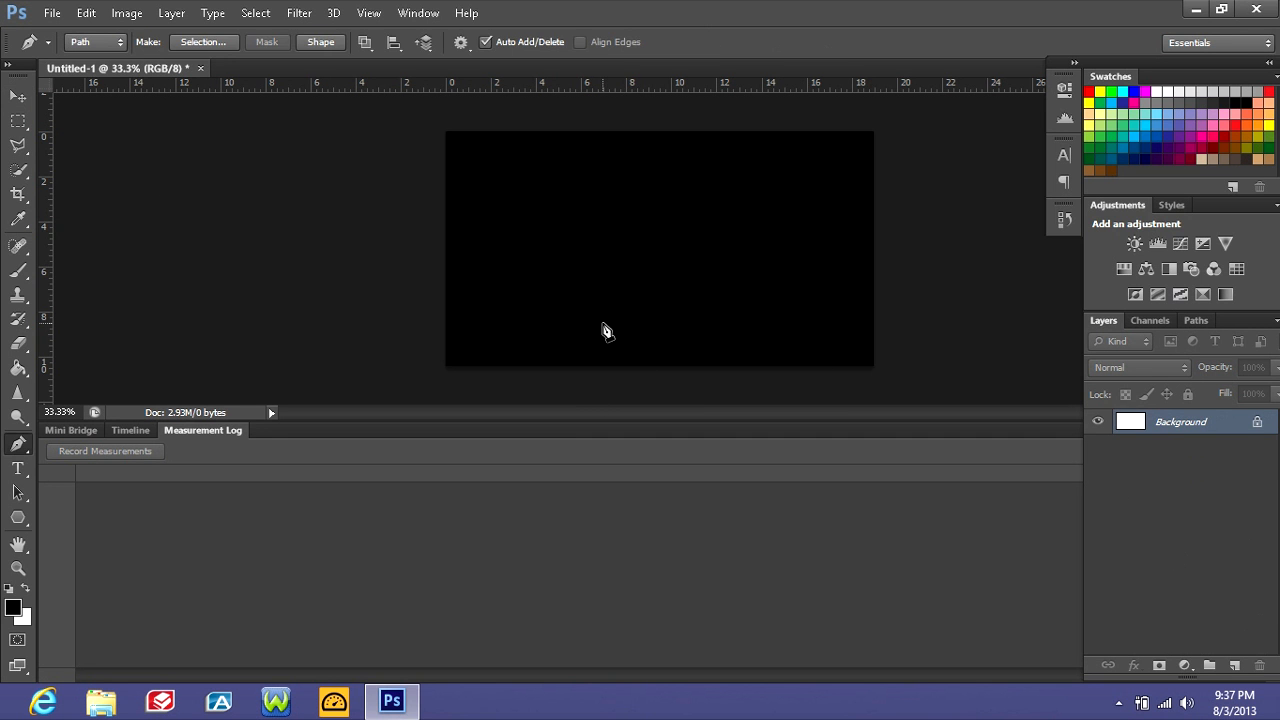
click(1176, 431)
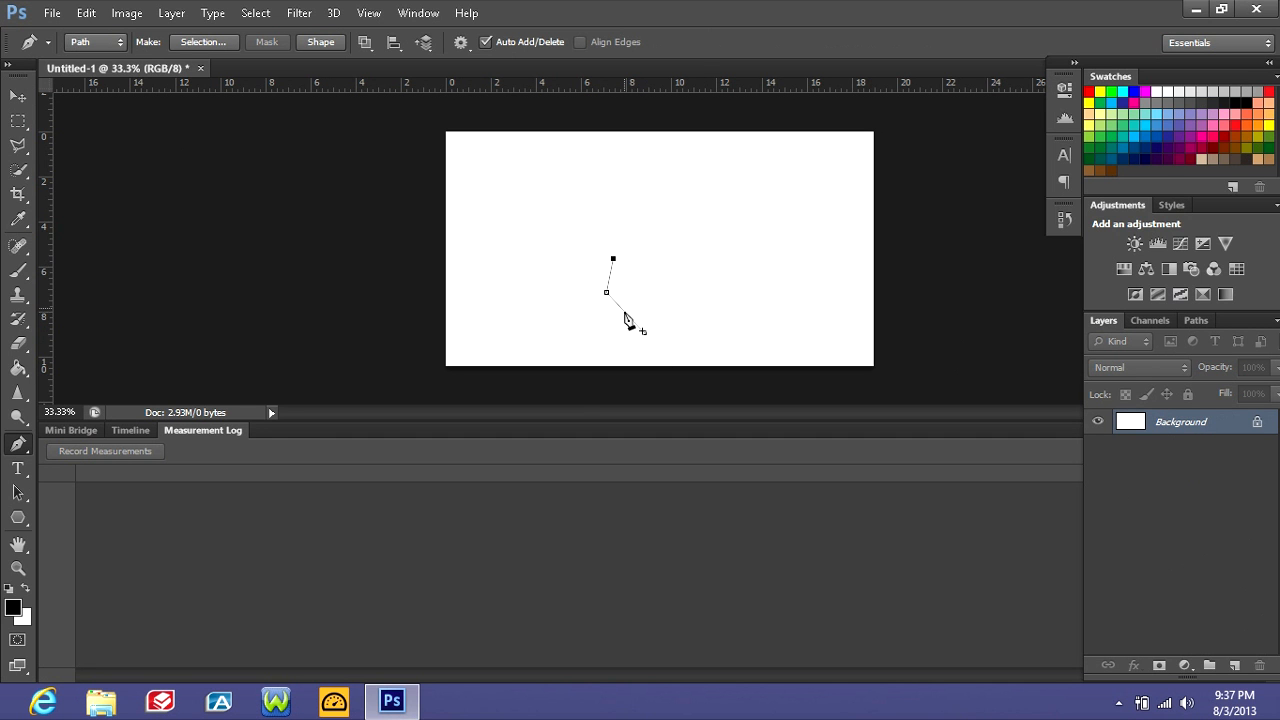
right_click(624, 316)
click(766, 290)
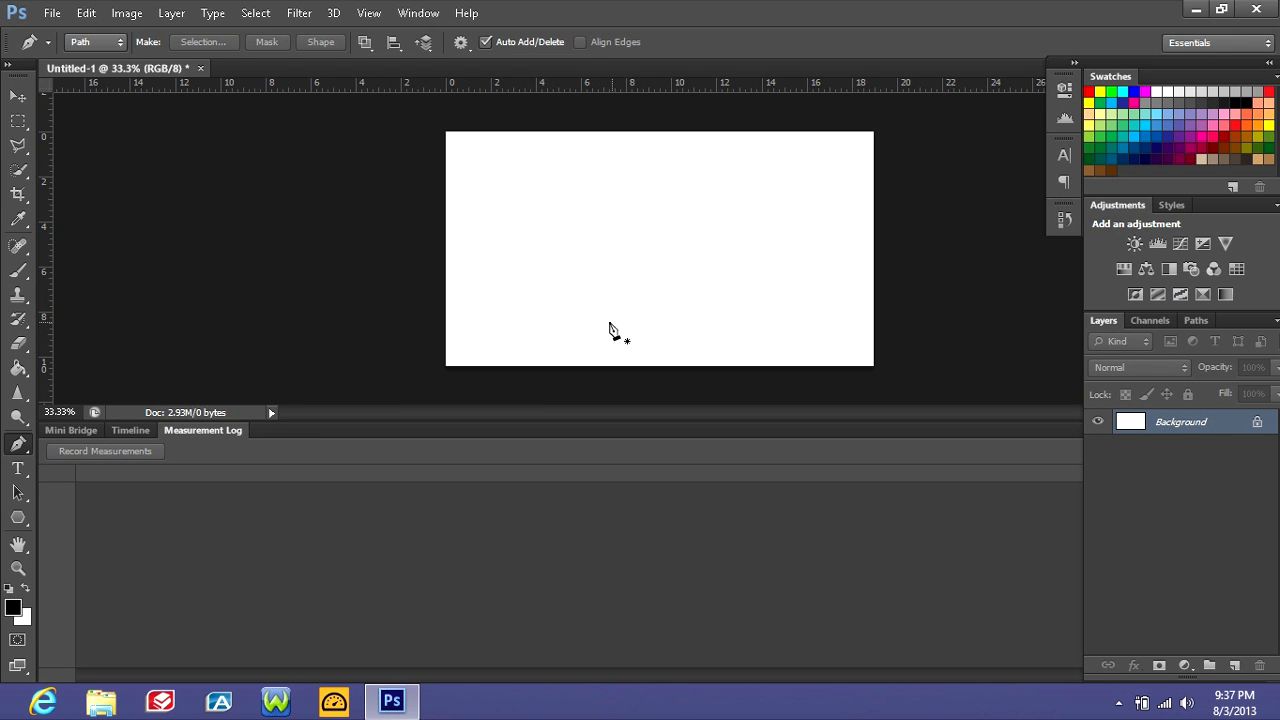
- Draw an open, irregular freeform path with the Pen tool from the canvas's lower middle, up the left side and over the peak
click(617, 321)
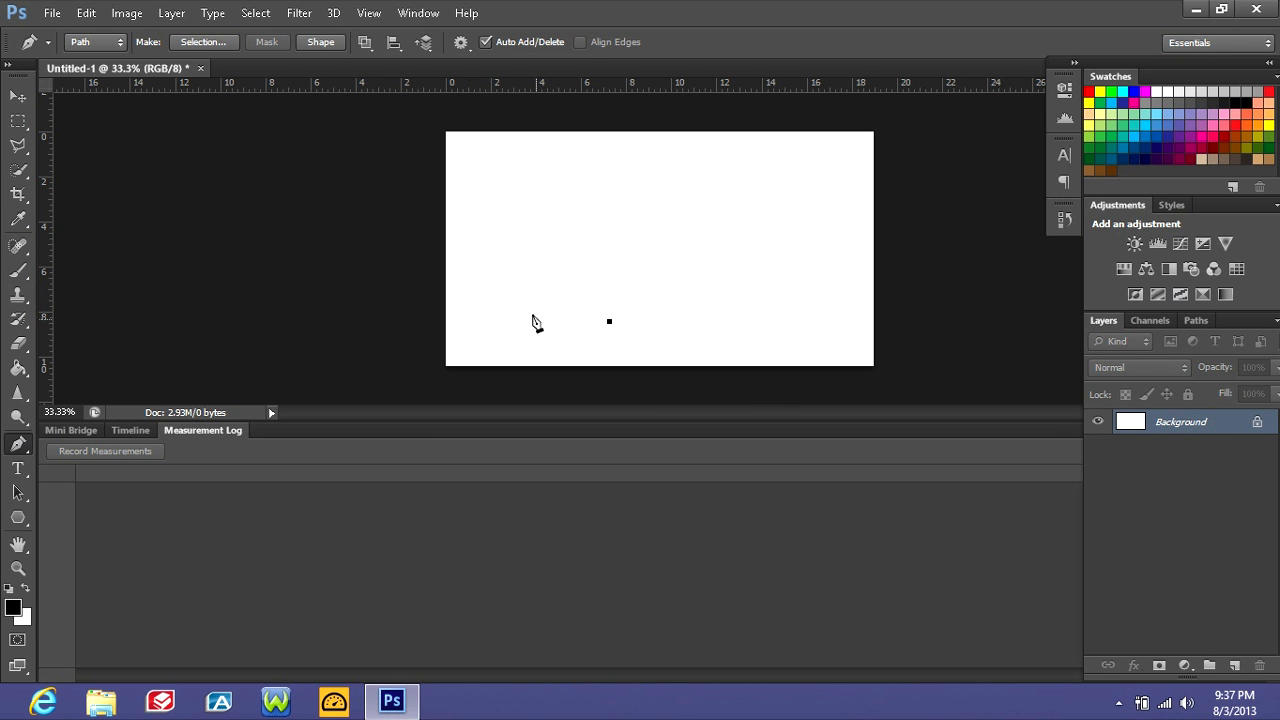
click(610, 288)
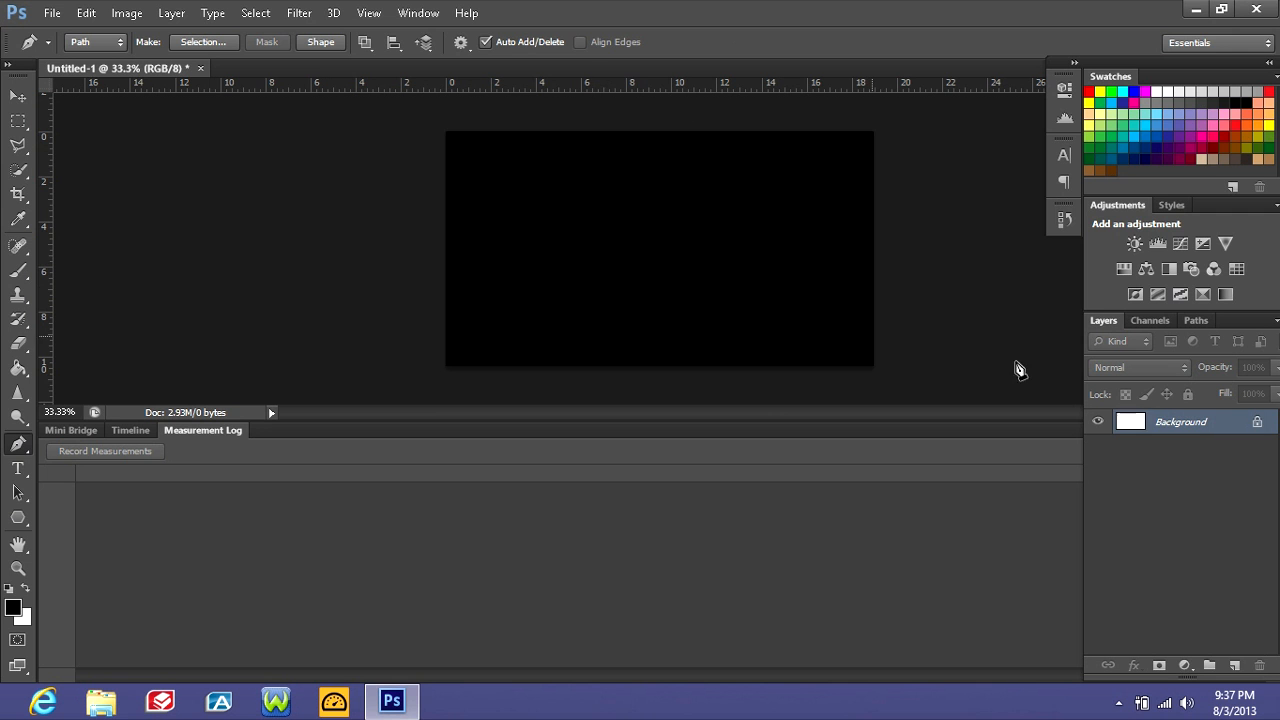
click(572, 263)
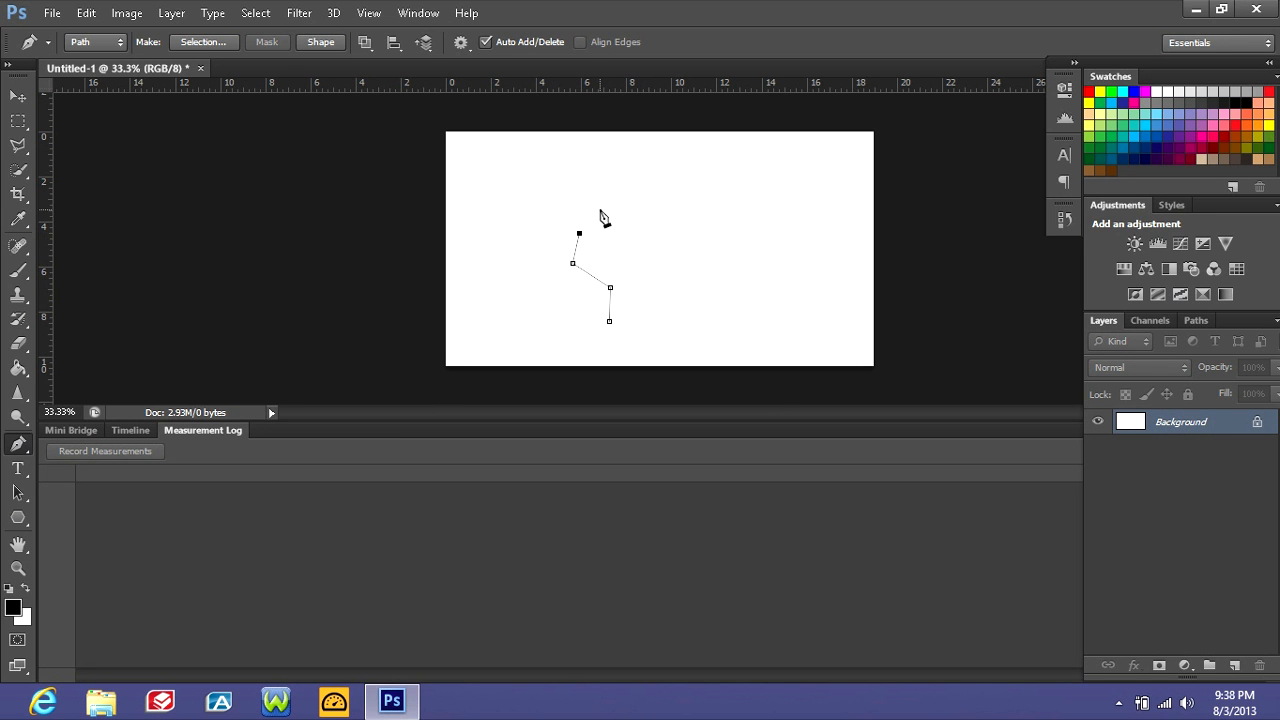
click(1162, 426)
click(640, 204)
click(659, 190)
click(672, 200)
click(677, 220)
click(710, 241)
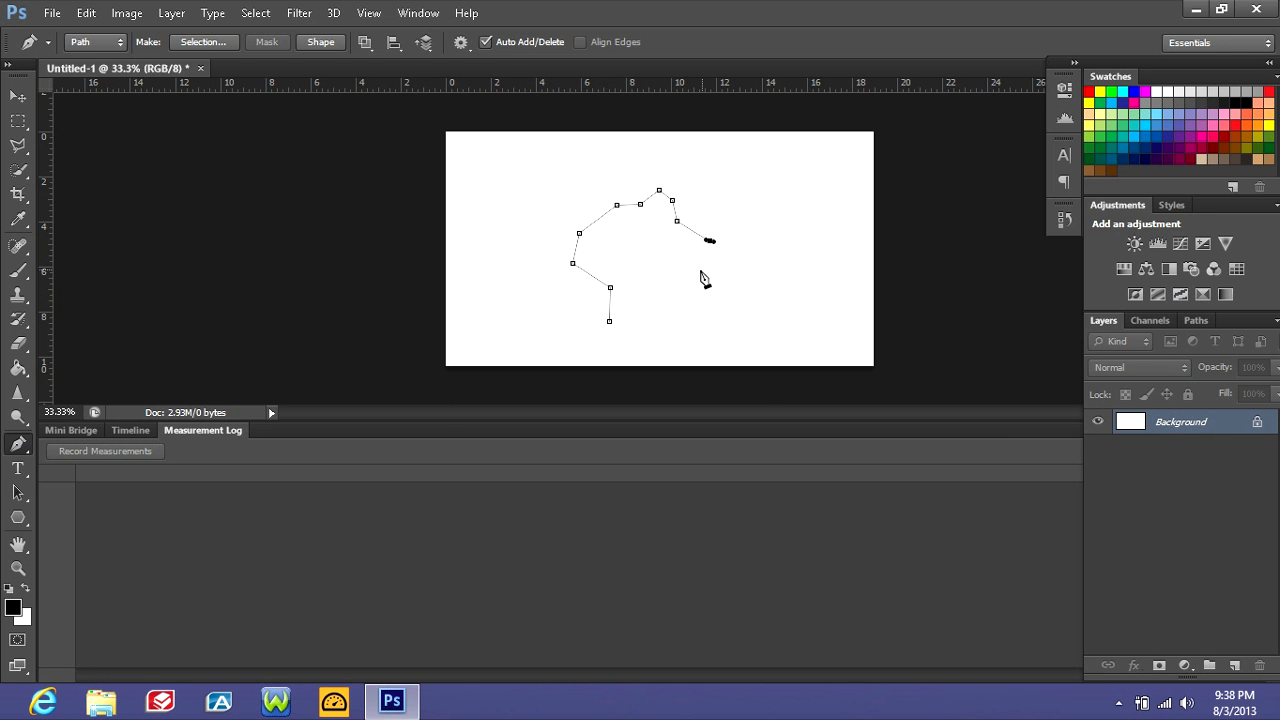
- Close the freeform path along its base and shape its lower-right corner with a curved anchor
click(697, 271)
drag(697, 271, 648, 300)
click(639, 320)
click(610, 322)
click(708, 242)
drag(743, 308, 733, 351)
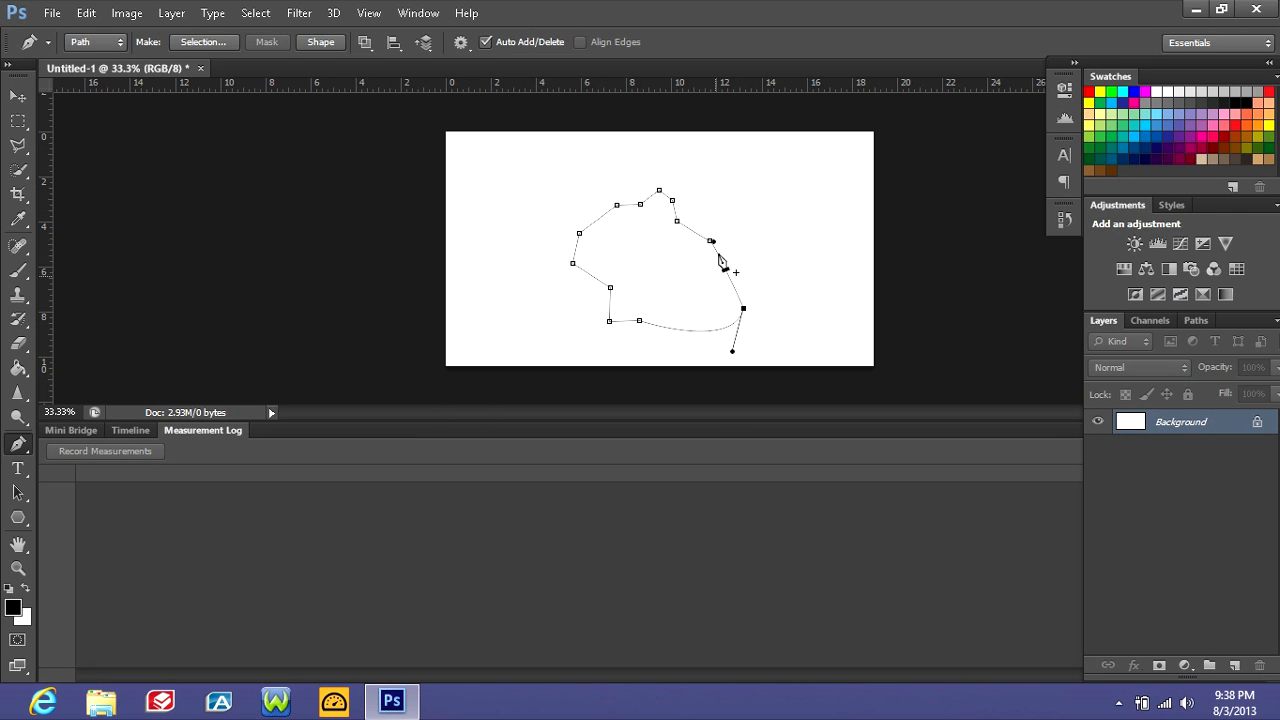
- Pull curve handles out of the upper-right, upper-left and lower base anchors to bend the outline
click(676, 221)
drag(676, 226, 653, 291)
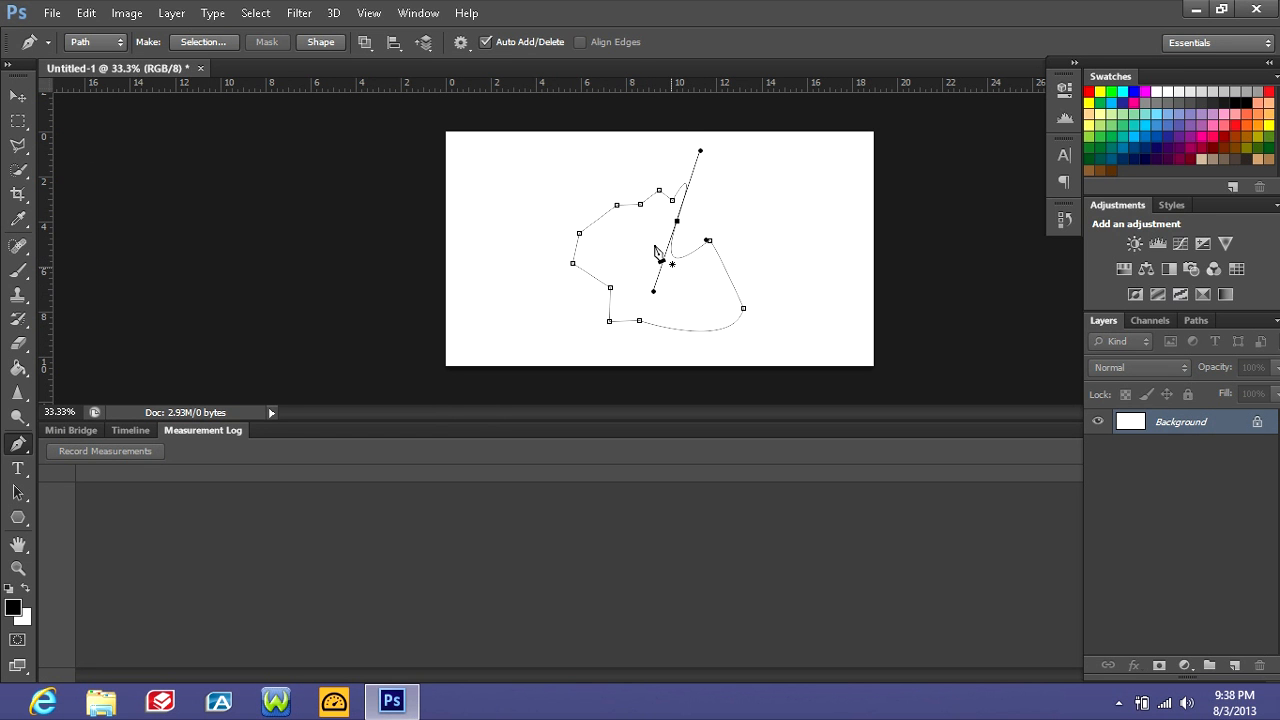
alt+drag(579, 233, 628, 253)
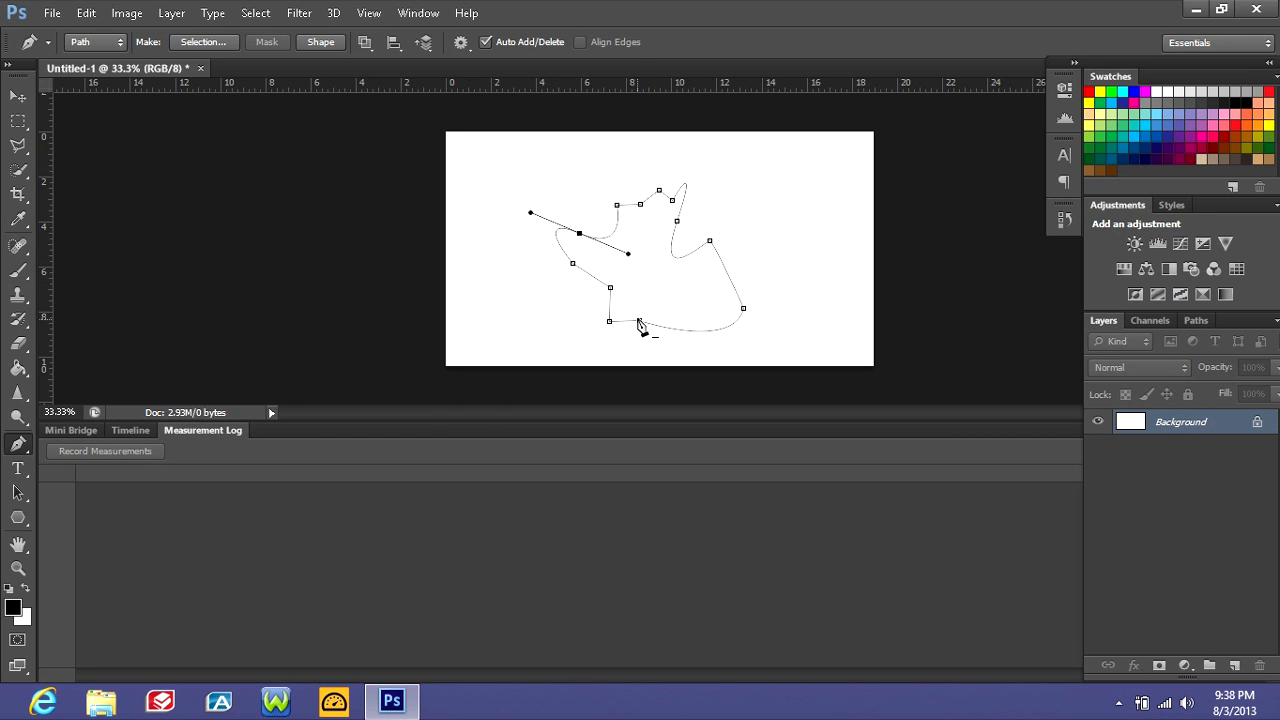
alt+drag(639, 321, 714, 273)
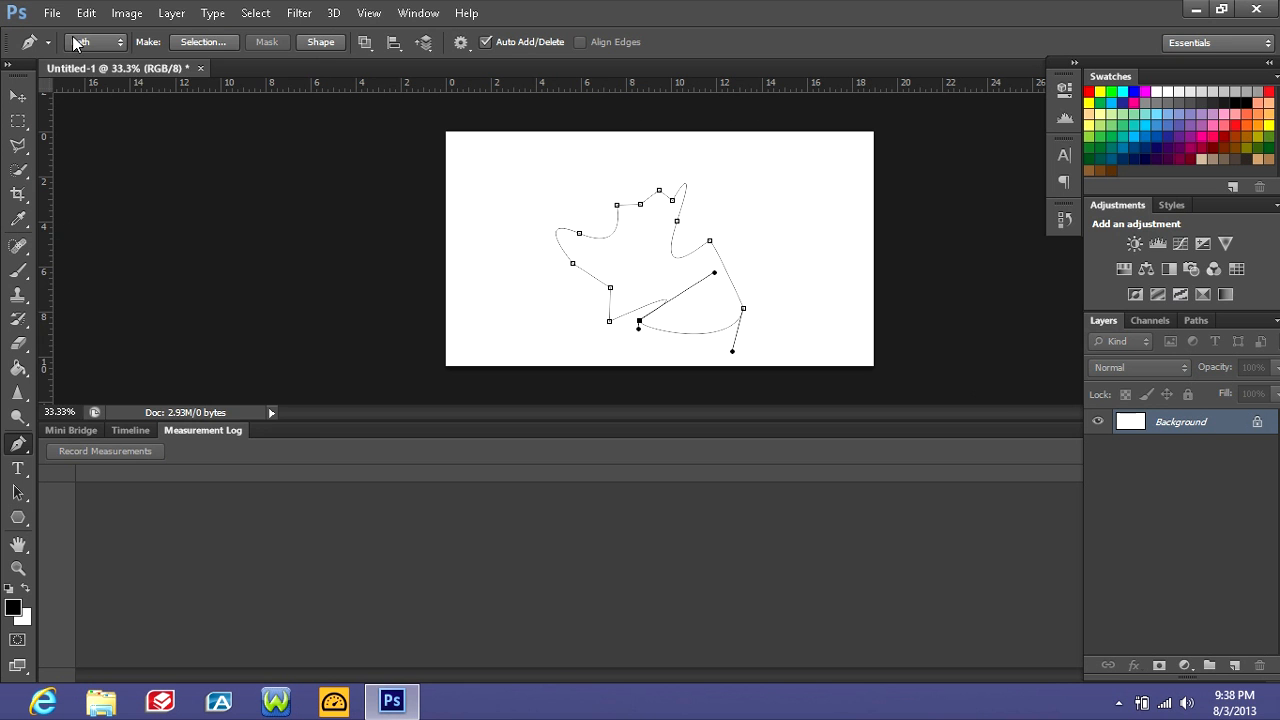
- Start exporting the paths to Illustrator with Work Path as the path to export
click(53, 13)
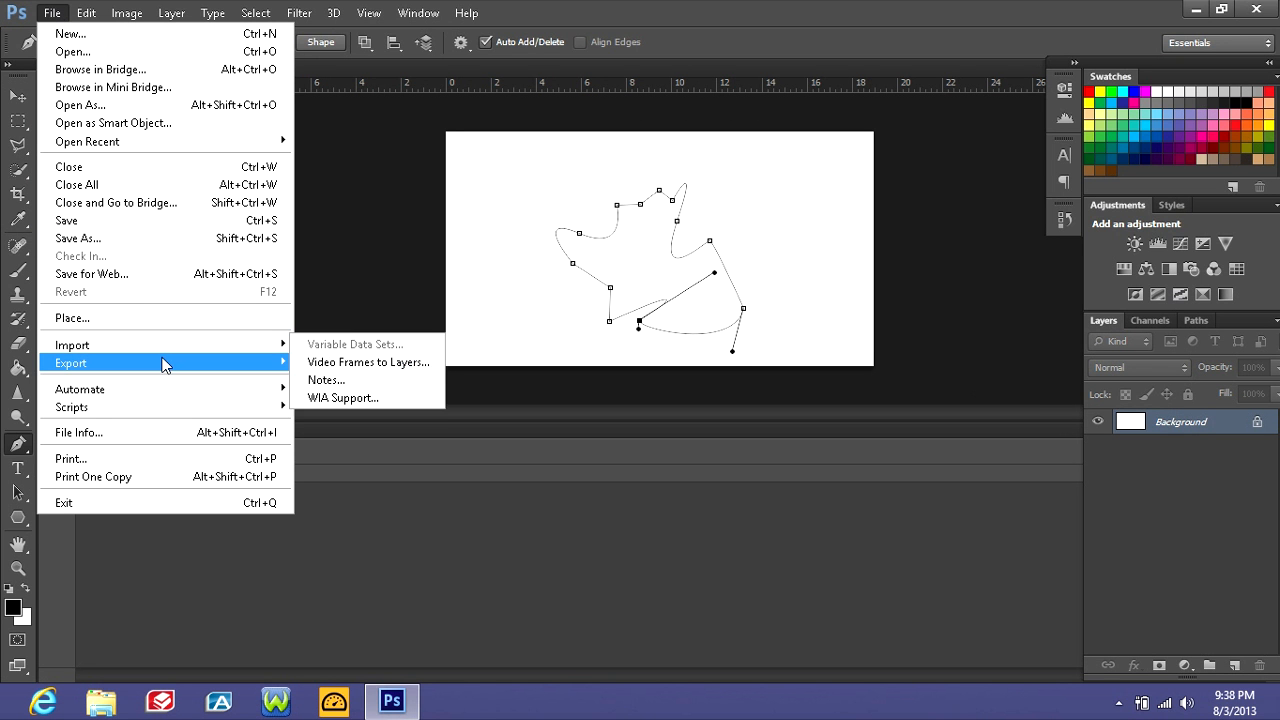
mouse_move(163, 363)
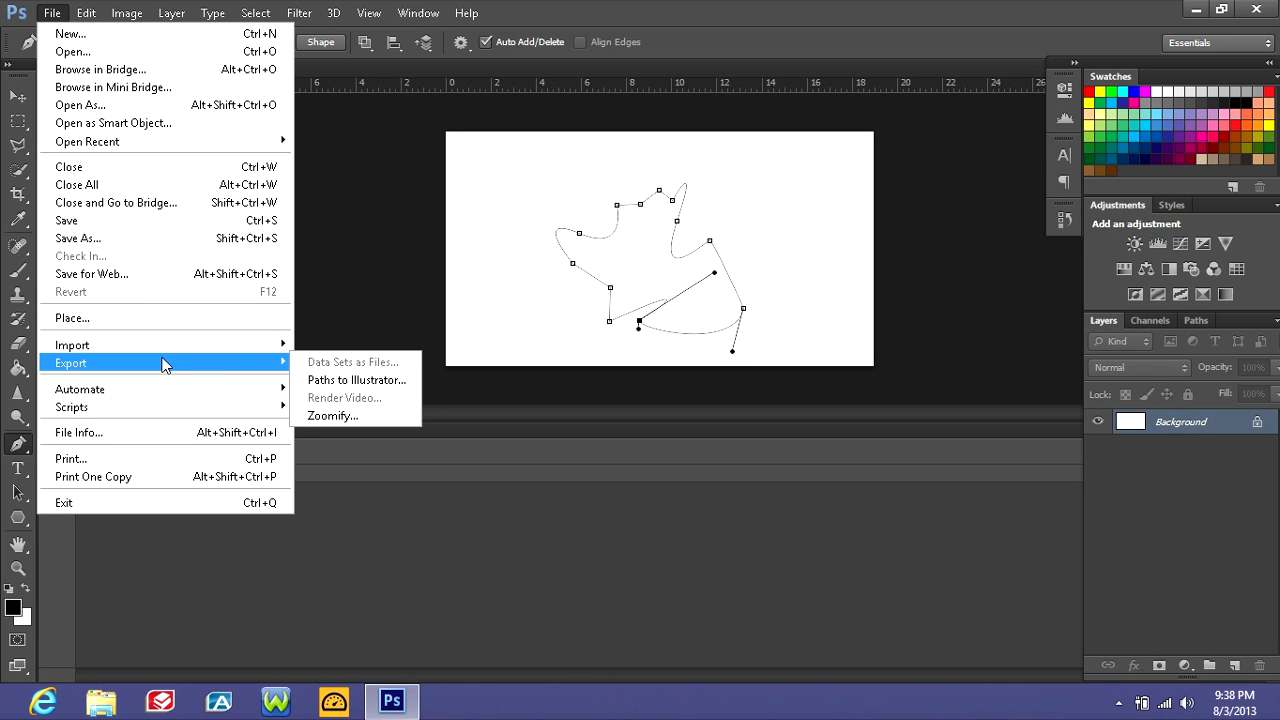
click(396, 379)
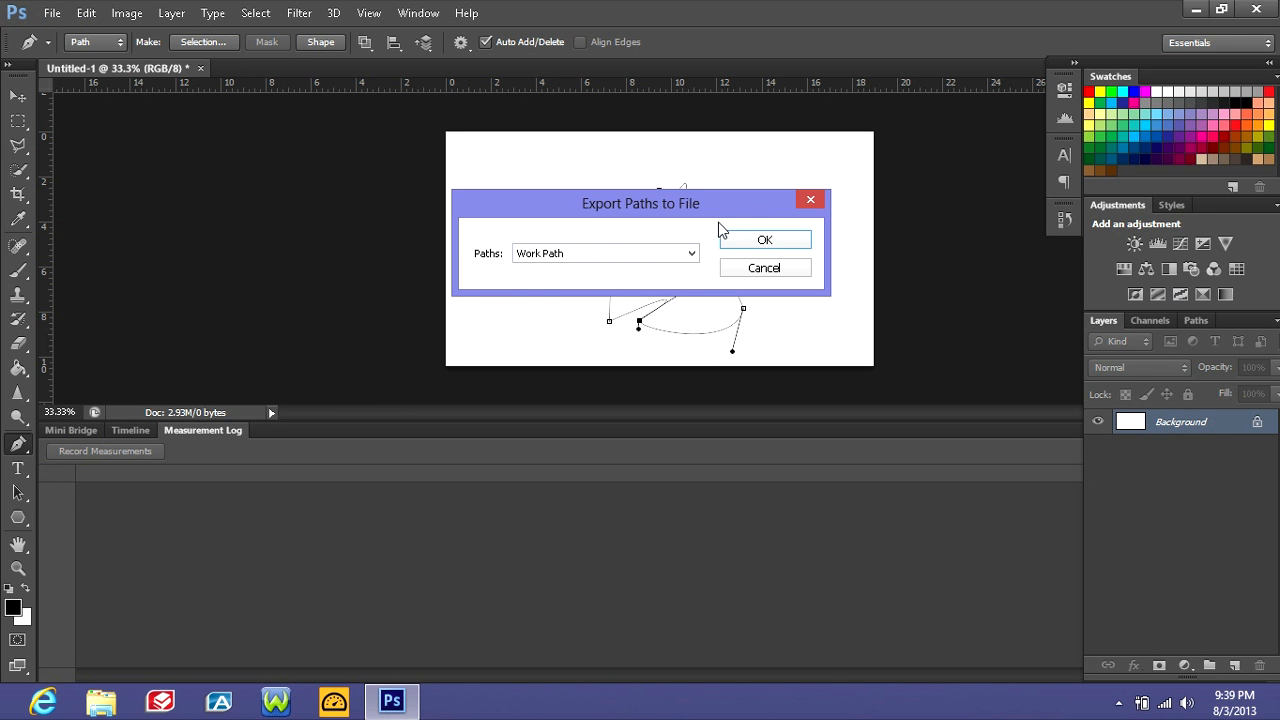
click(690, 256)
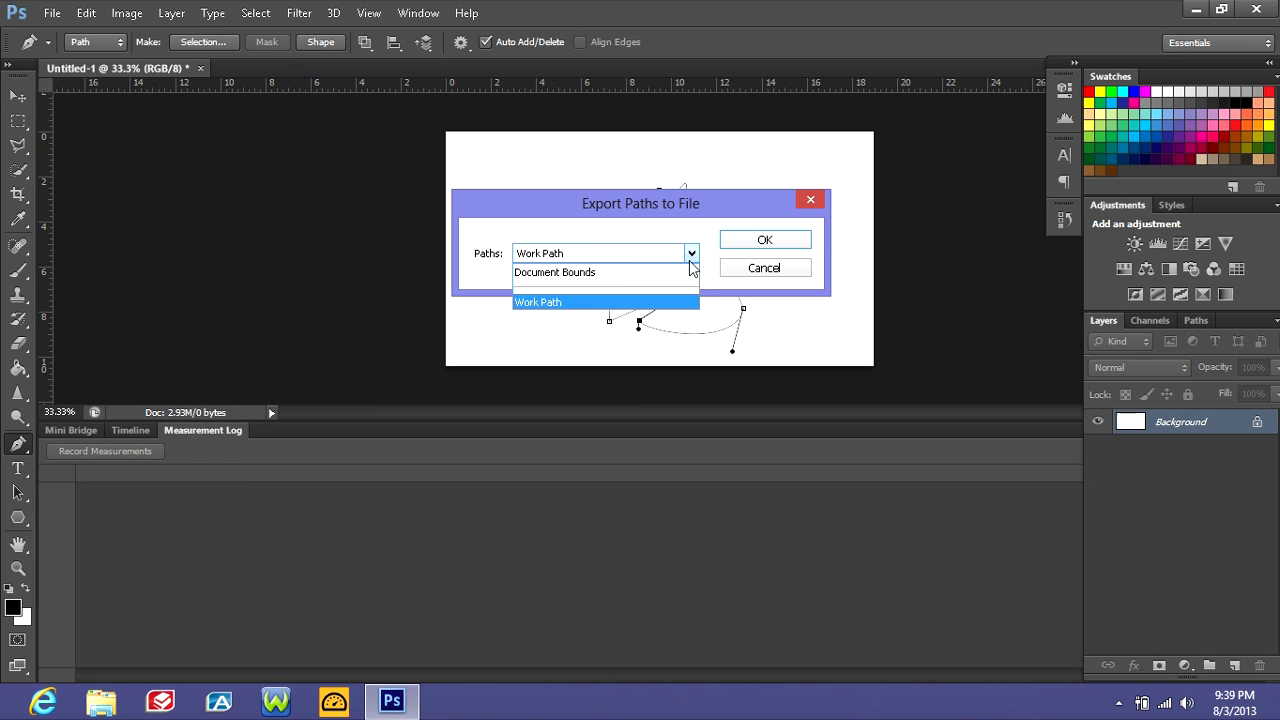
click(689, 259)
click(770, 244)
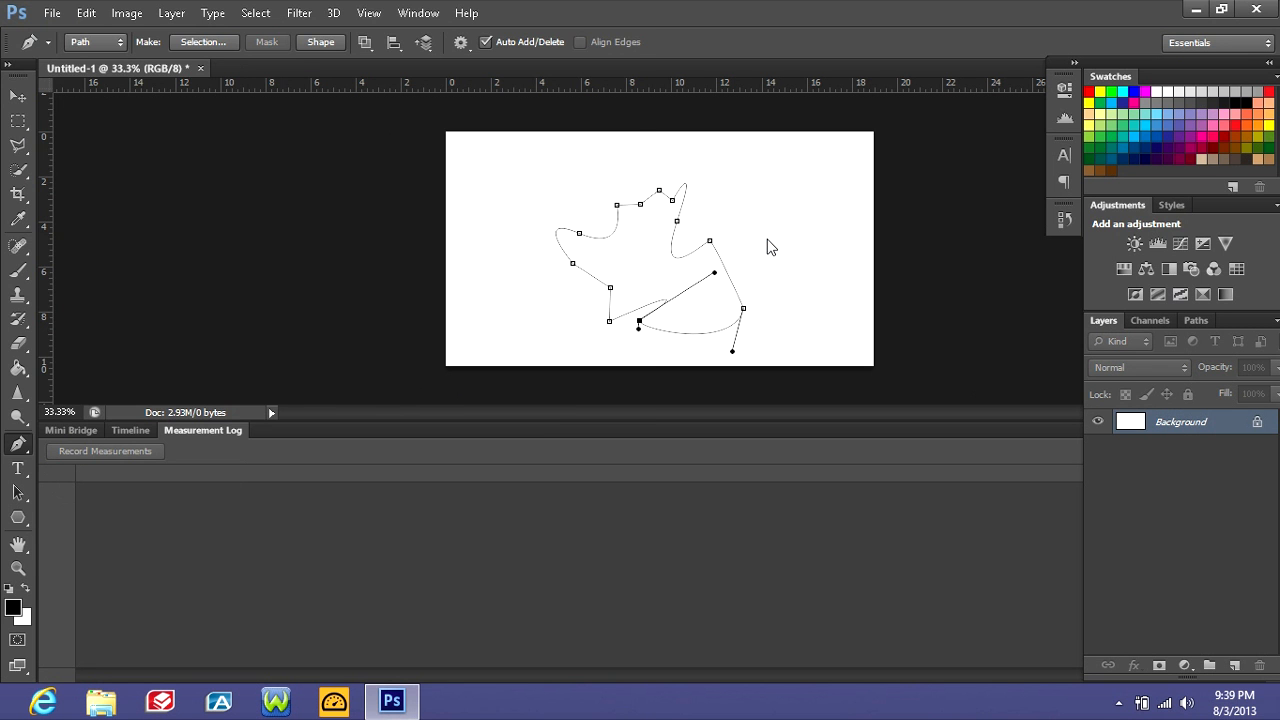
- Save the exported path on the Desktop as an Adobe Illustrator file named tutorial
drag(621, 145, 612, 208)
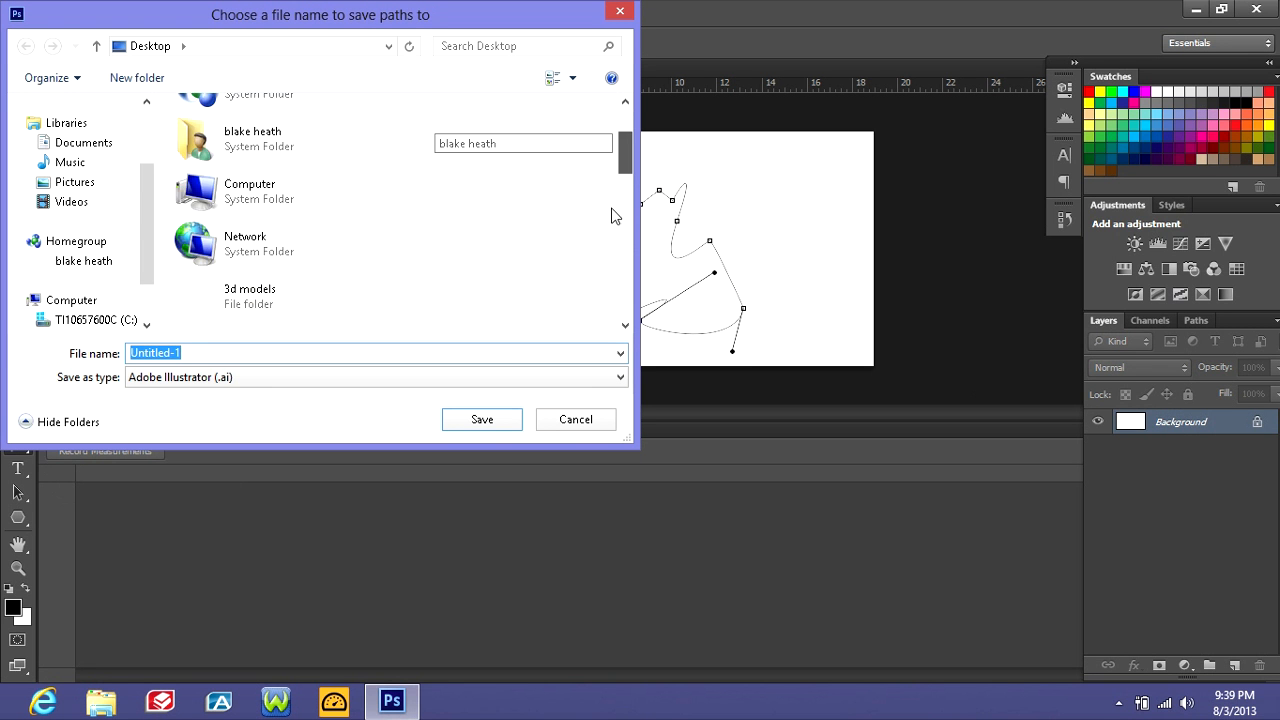
scroll(630, 240, down, 10)
click(193, 353)
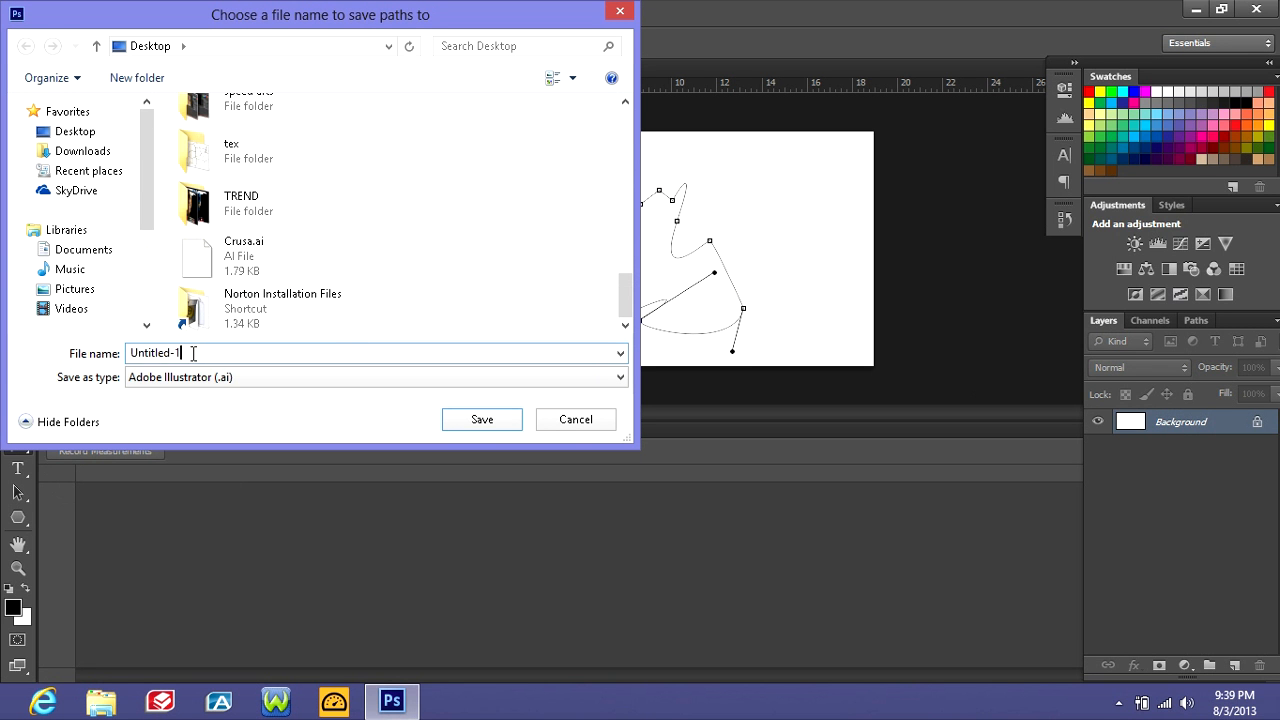
drag(193, 353, 10, 358)
key(BackSpace)
text(tutorial)
click(476, 420)
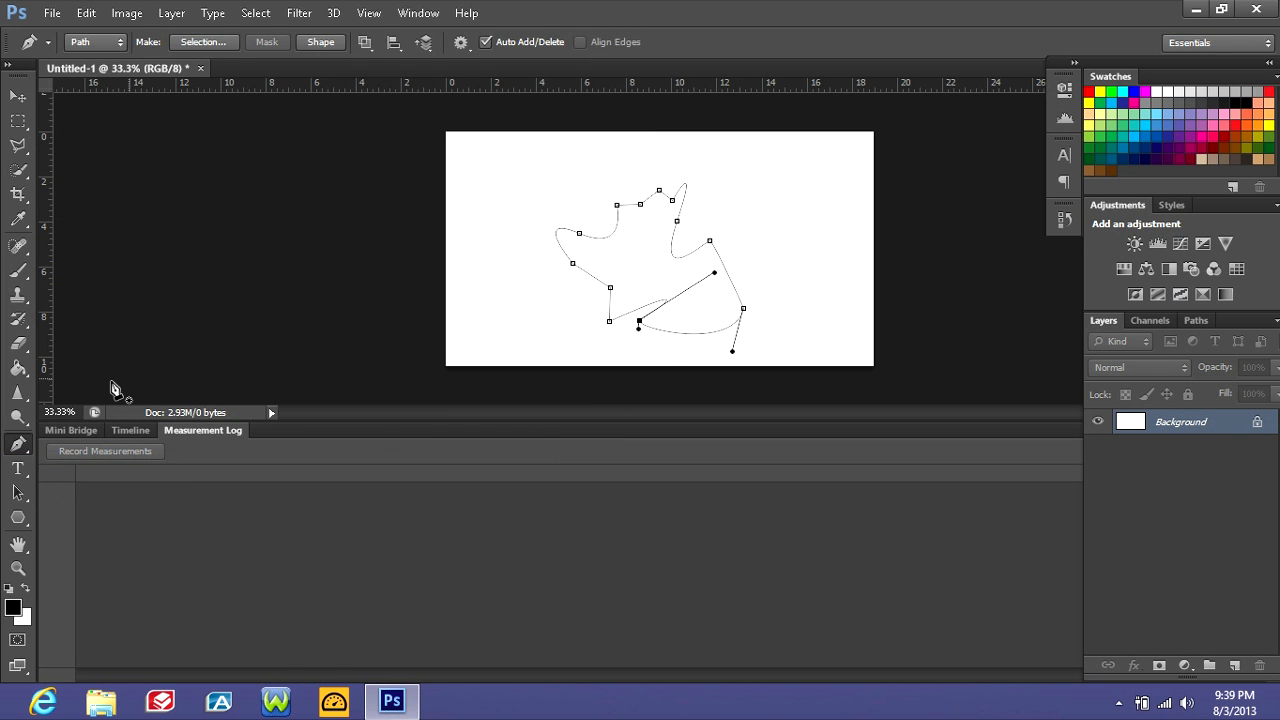
- Check the desktop for the exported tutorial.ai file and return to Photoshop
click(1196, 11)
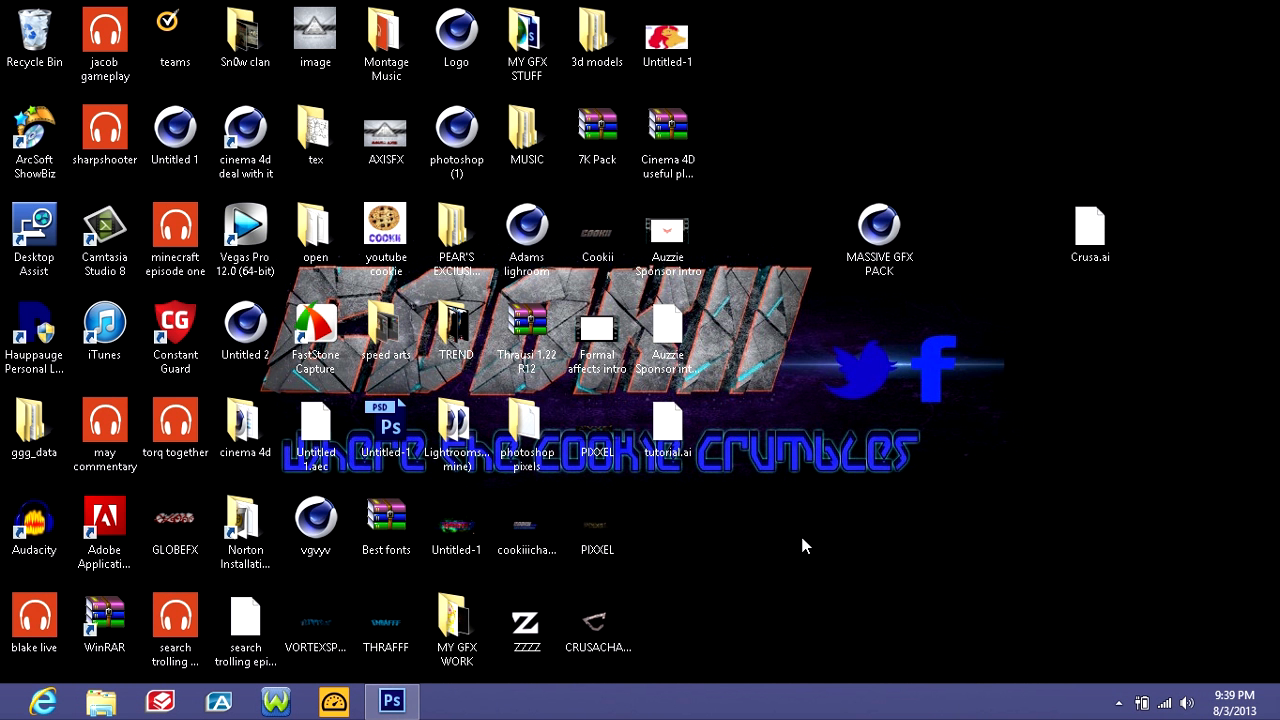
drag(818, 538, 1279, 719)
click(392, 701)
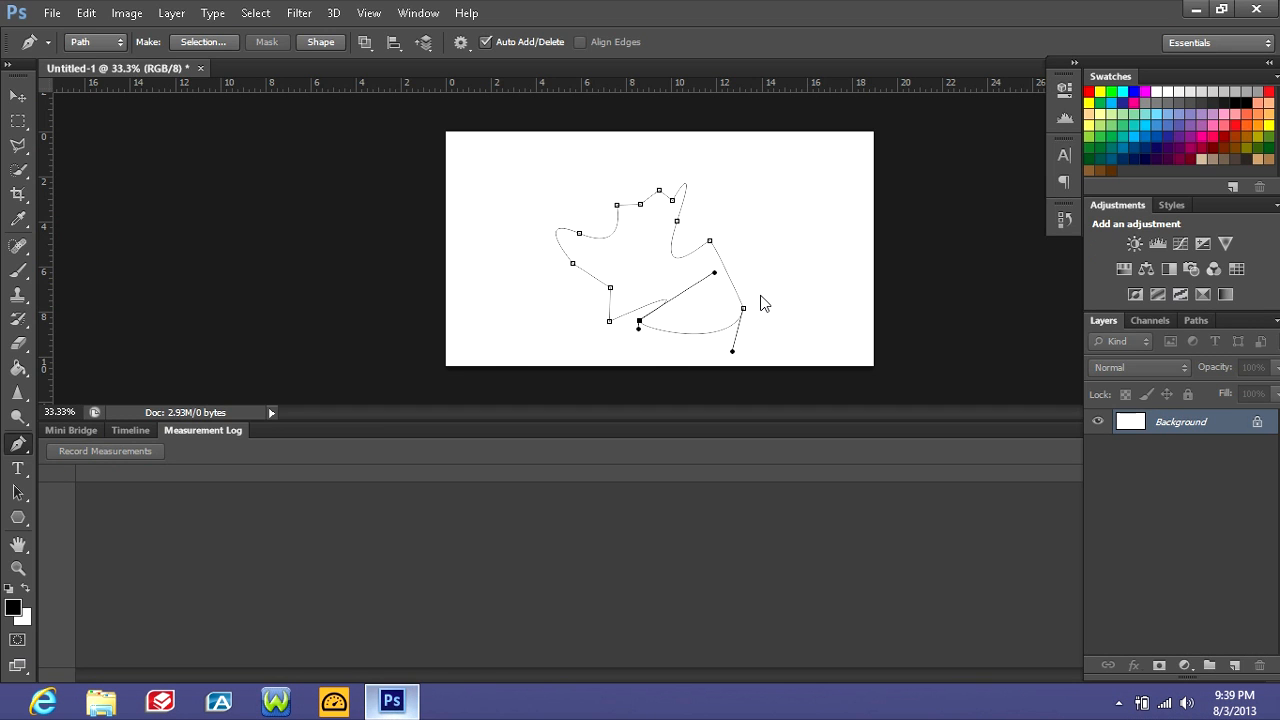
- Open the Lightstudio by Eraah scene in Cinema 4D from MY GFX STUFF > 7K Pack > Cinema4D Best Lightroom - Eraah
click(1196, 9)
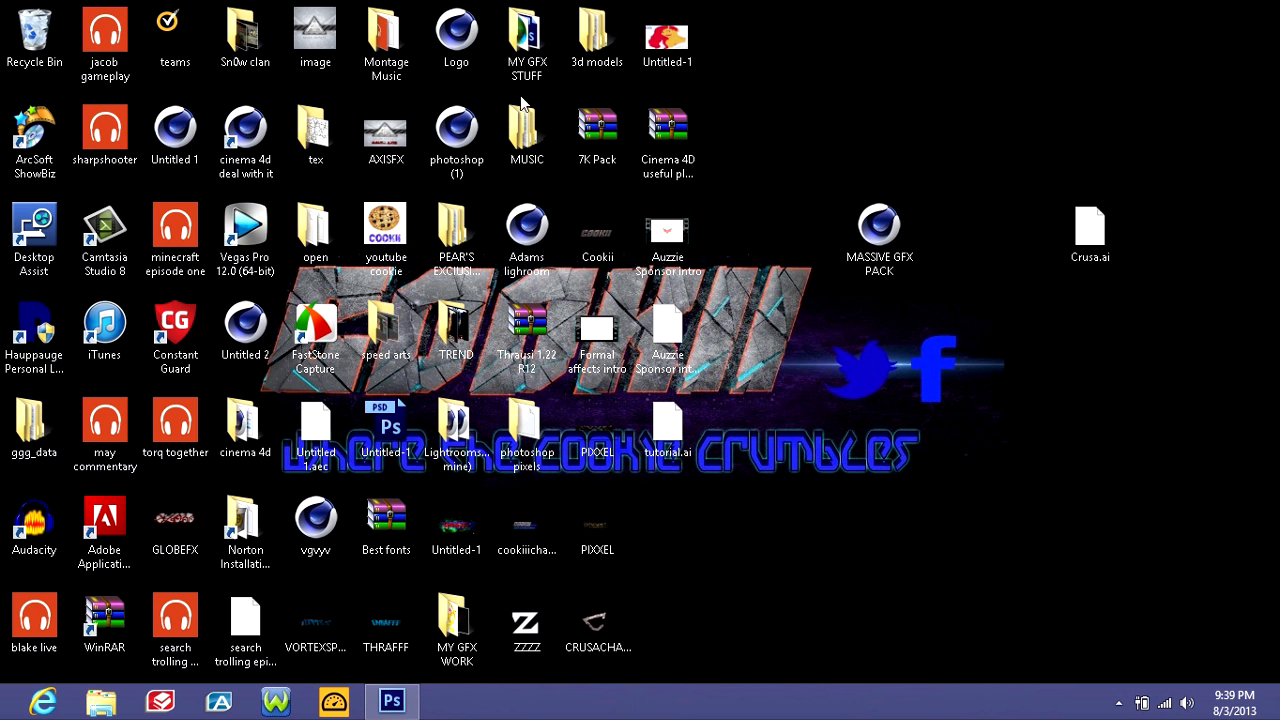
click(522, 42)
double_click(520, 40)
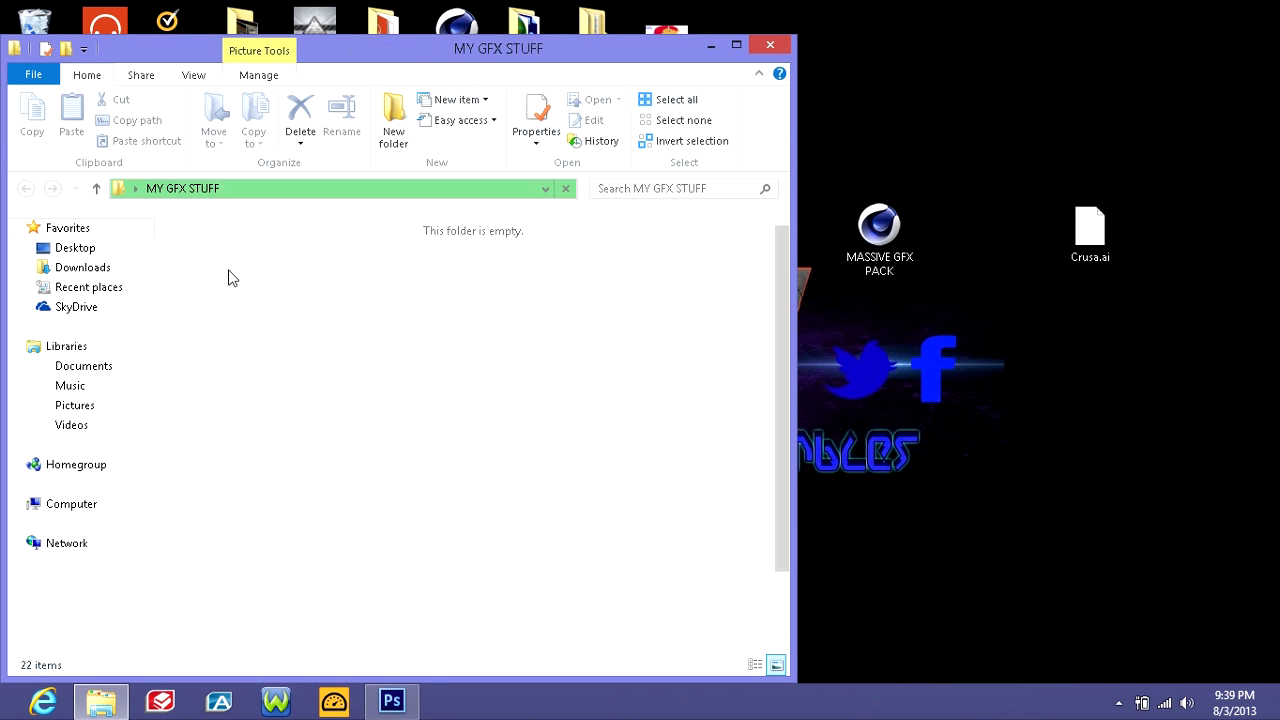
click(224, 285)
double_click(224, 285)
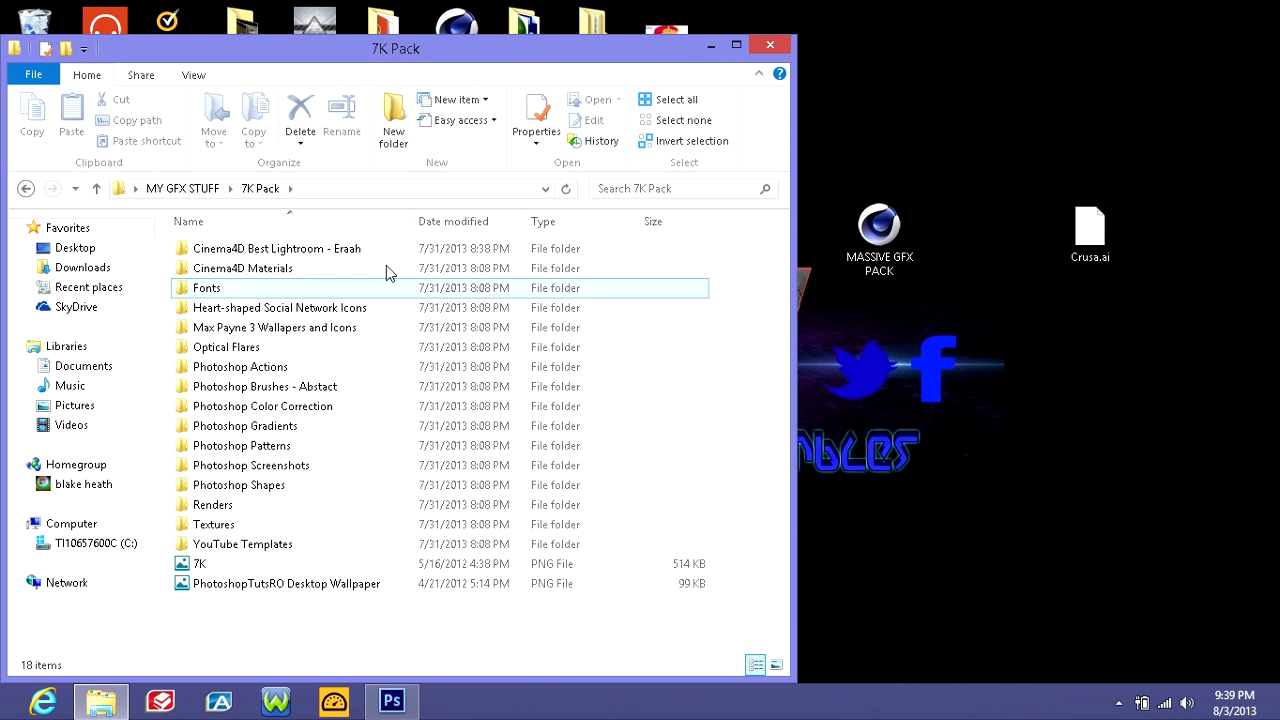
click(337, 252)
double_click(337, 252)
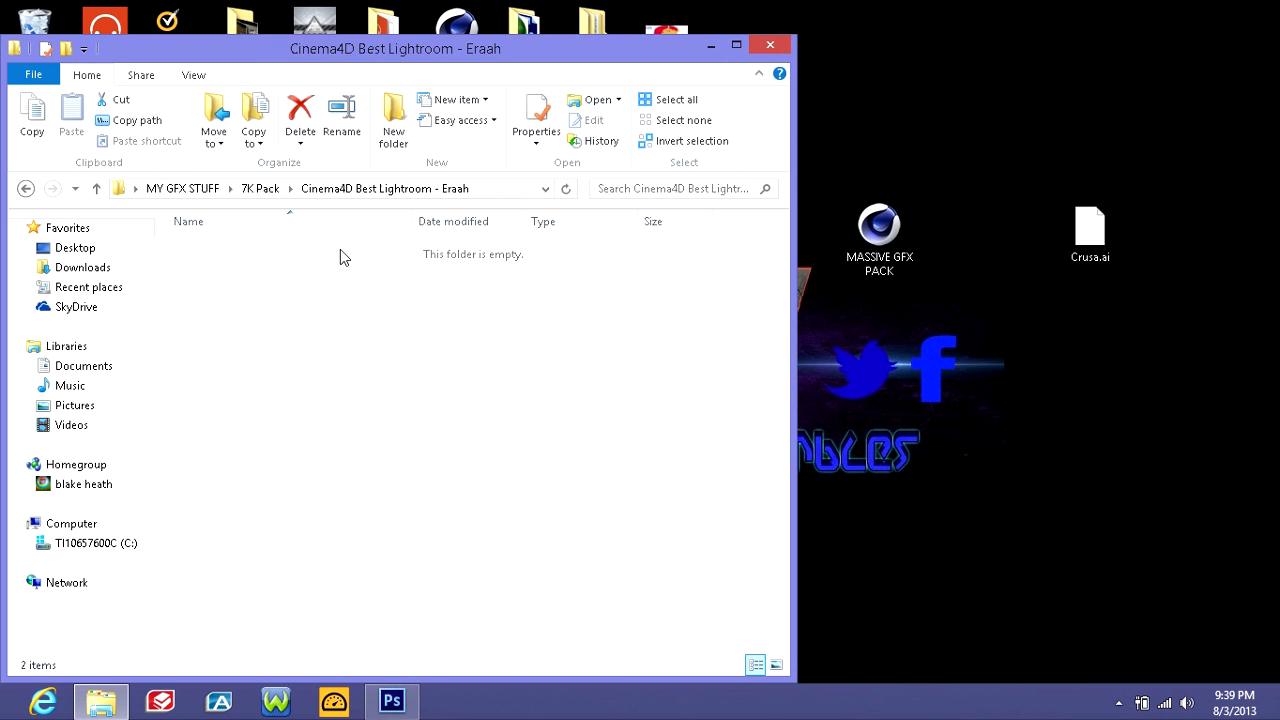
double_click(339, 270)
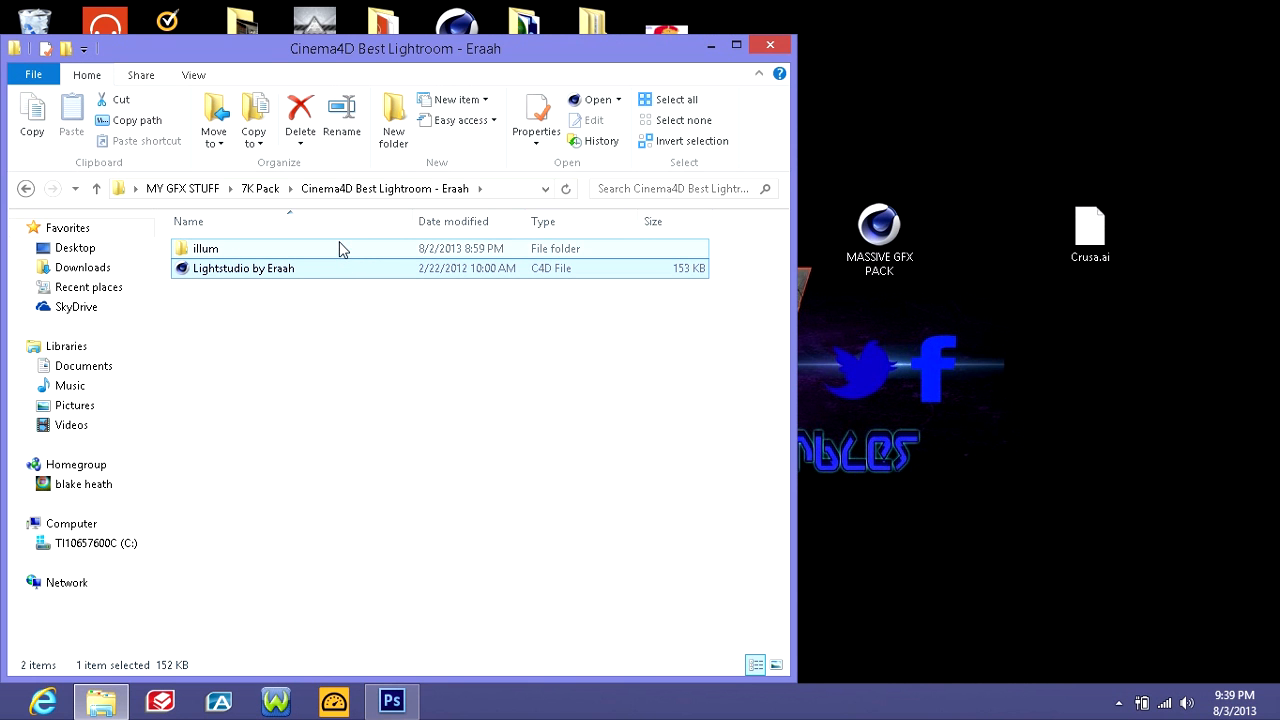
click(756, 47)
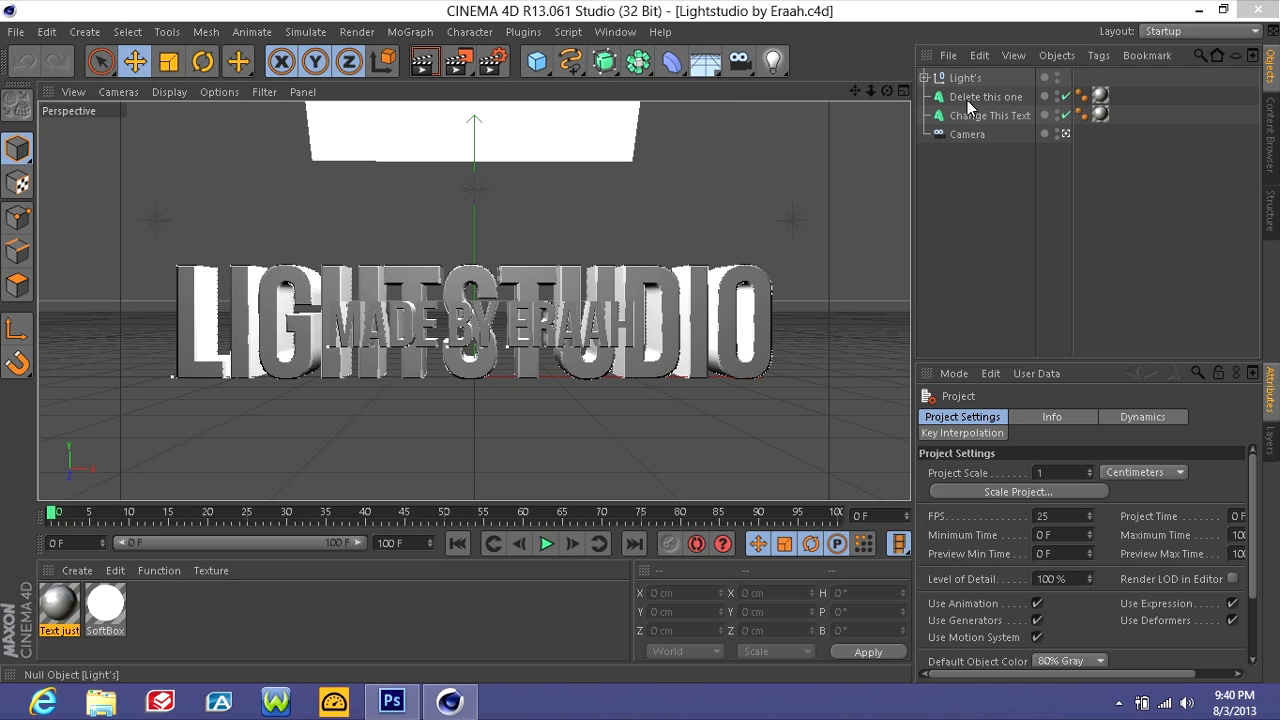
- Delete the Delete this one and Change This Text objects from the light studio scene
click(1000, 97)
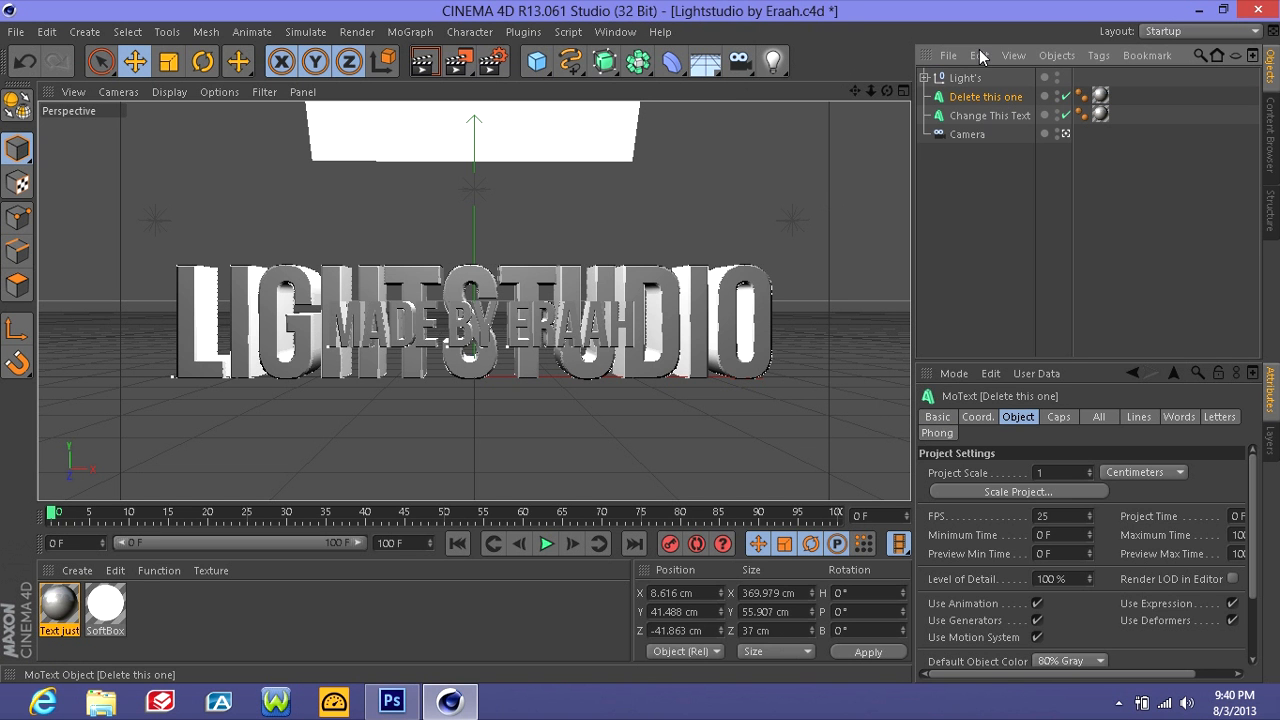
click(979, 55)
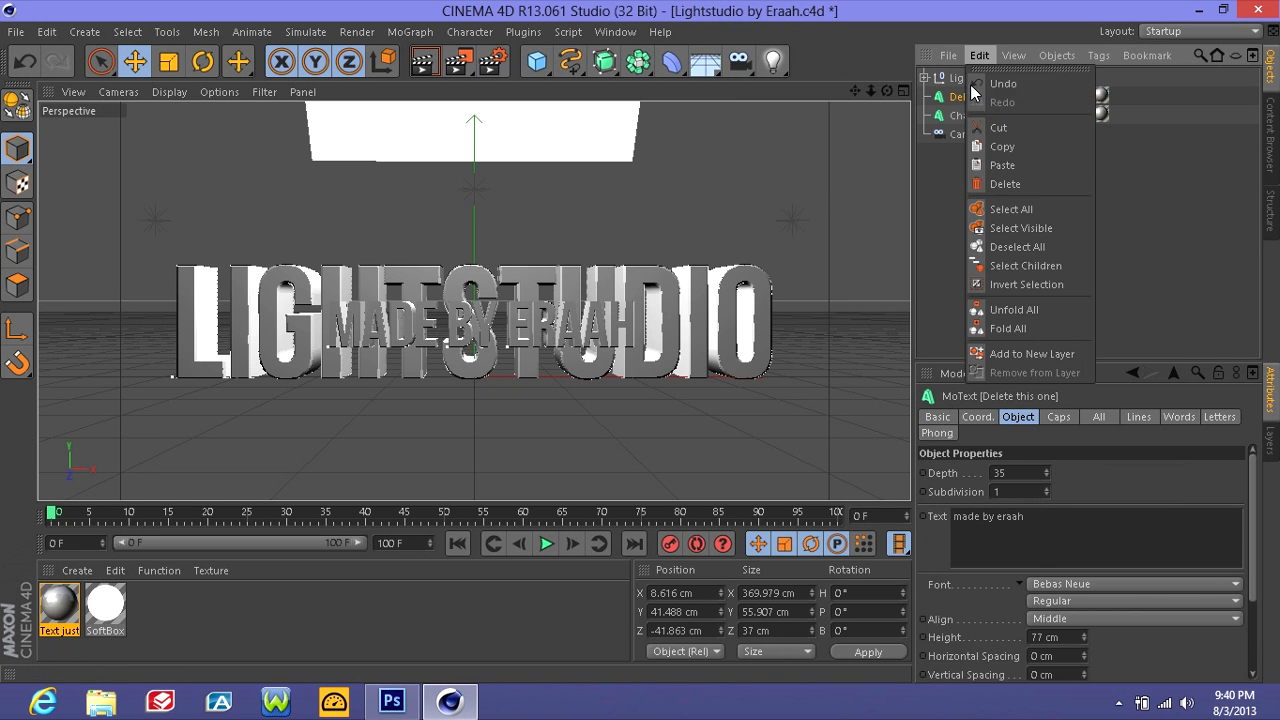
click(995, 172)
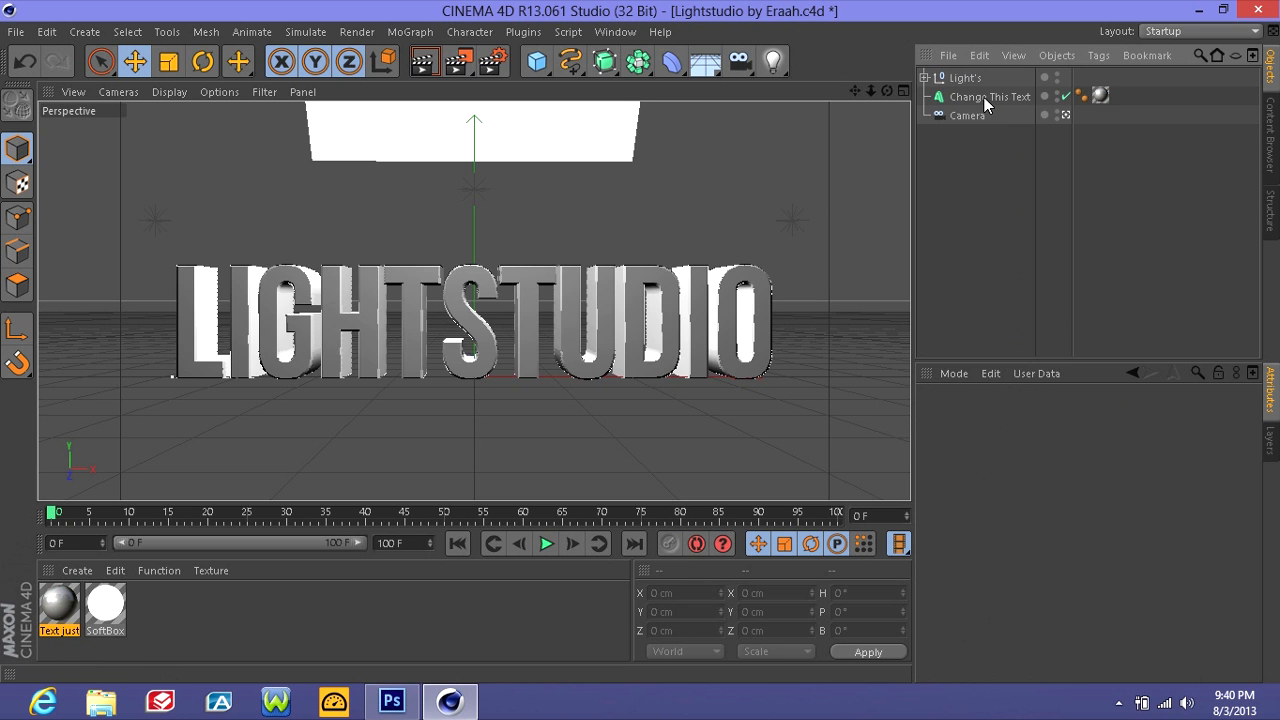
click(988, 99)
click(979, 55)
click(1005, 184)
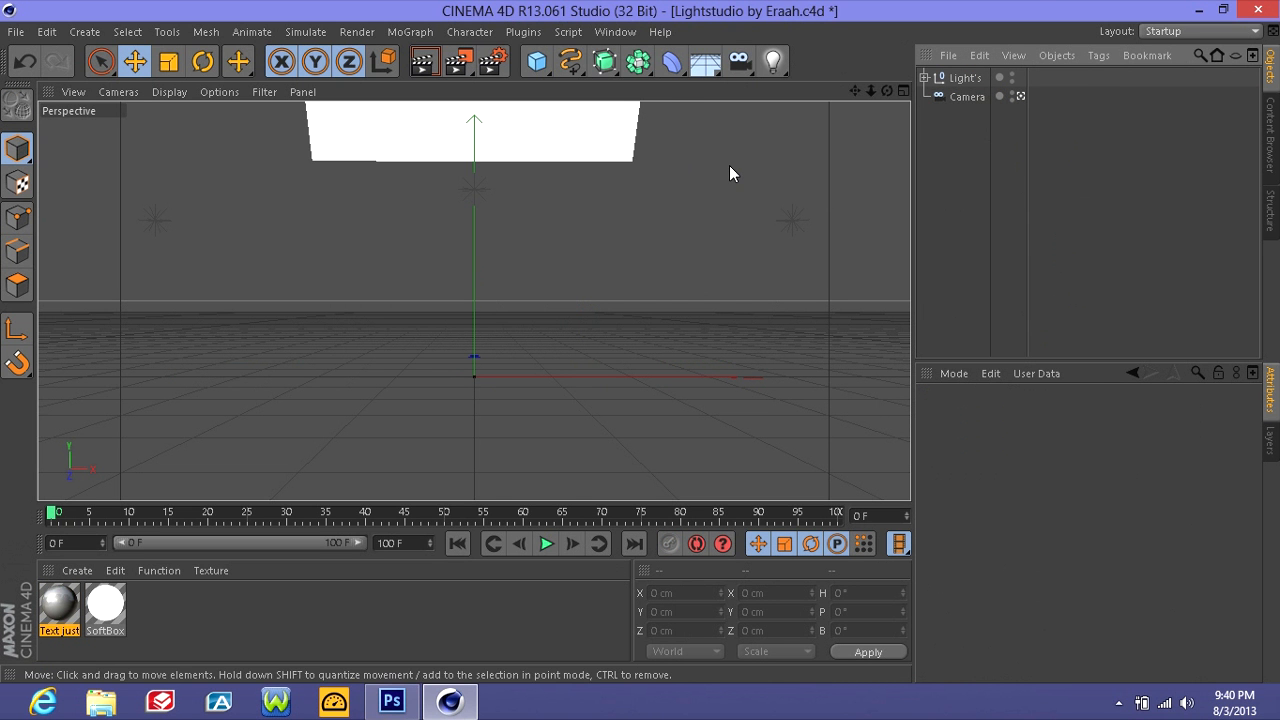
drag(214, 638, 614, 628)
click(1274, 150)
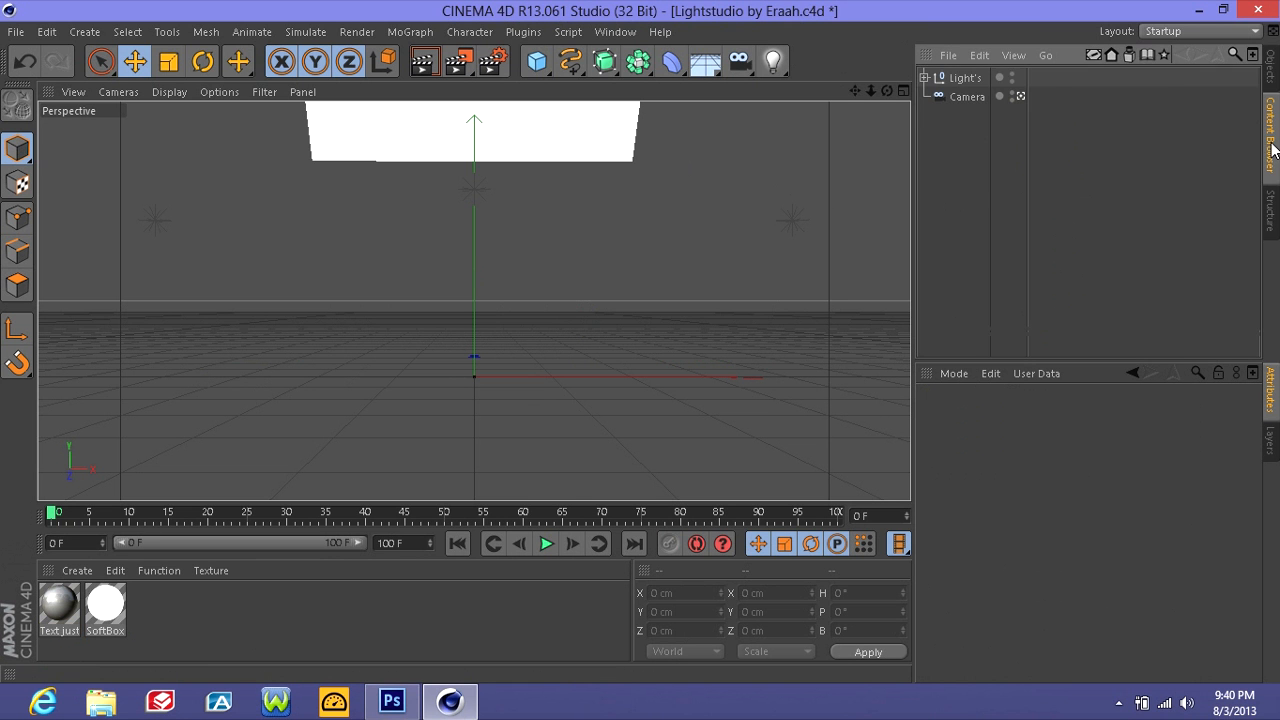
click(1270, 68)
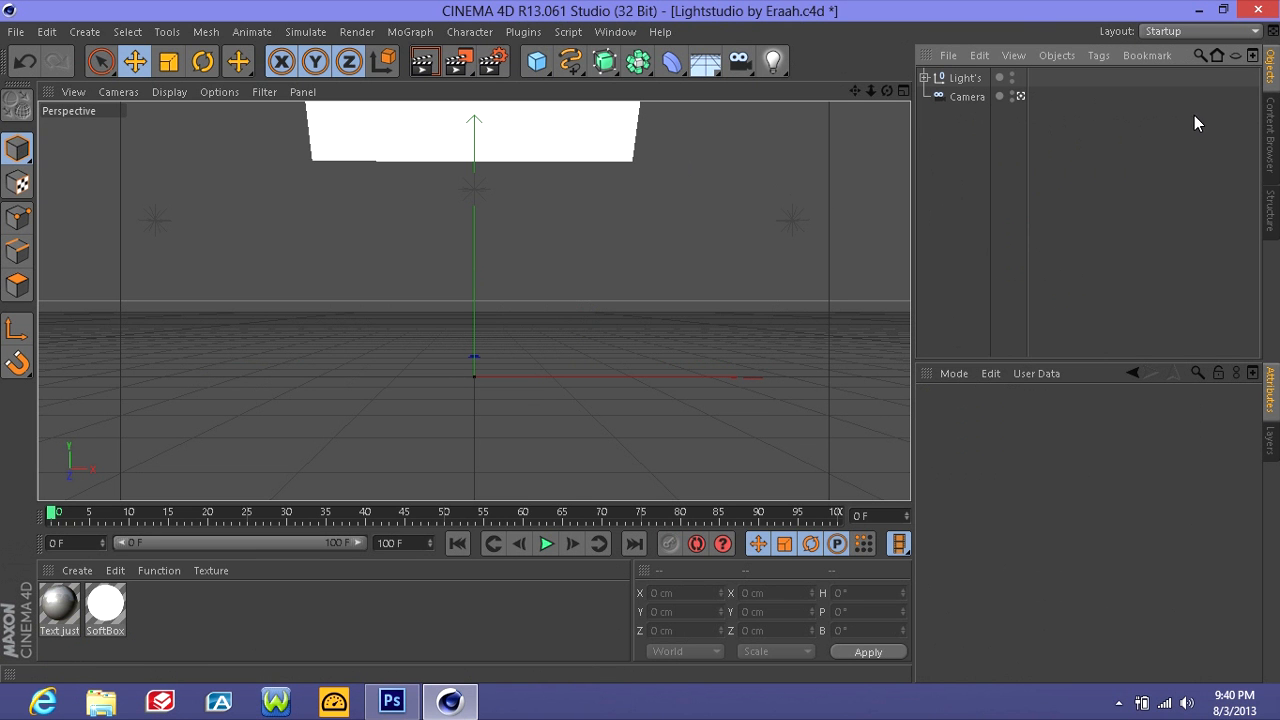
- Merge tutorial.ai from the Desktop into the scene at scale 1 centimetre with Connect Splines enabled
click(16, 32)
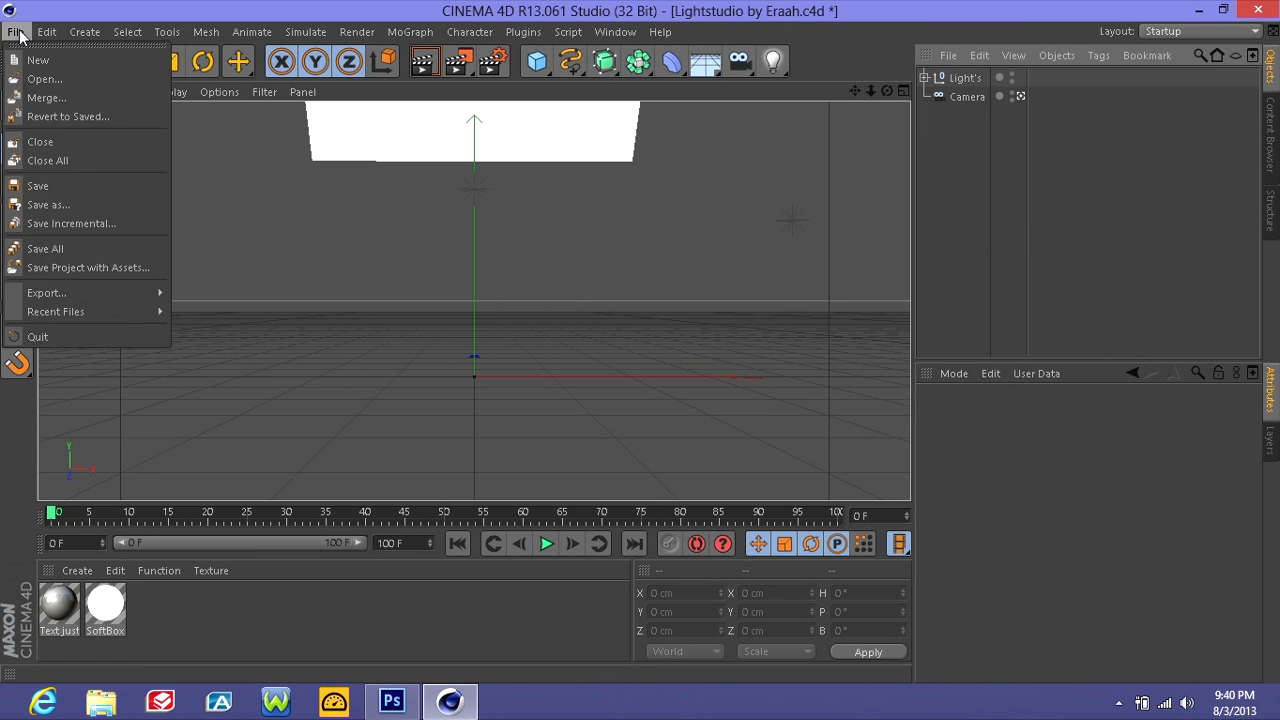
click(63, 97)
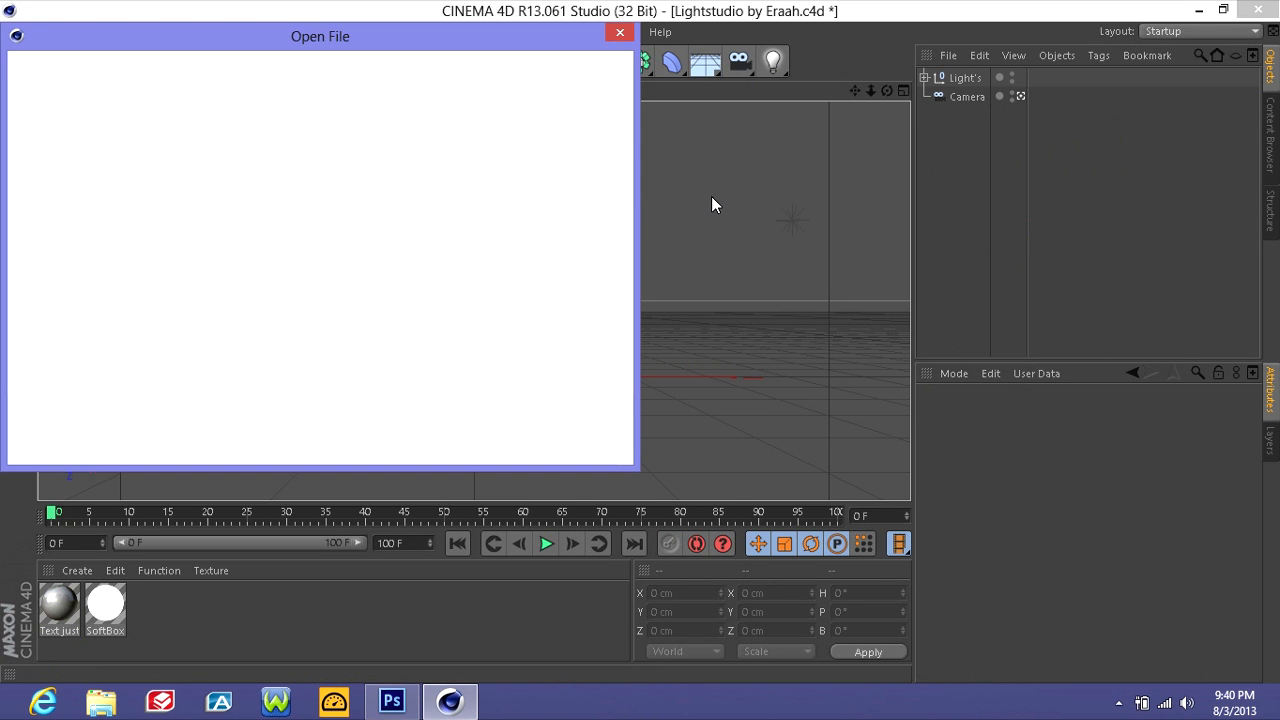
scroll(613, 240, down, 10)
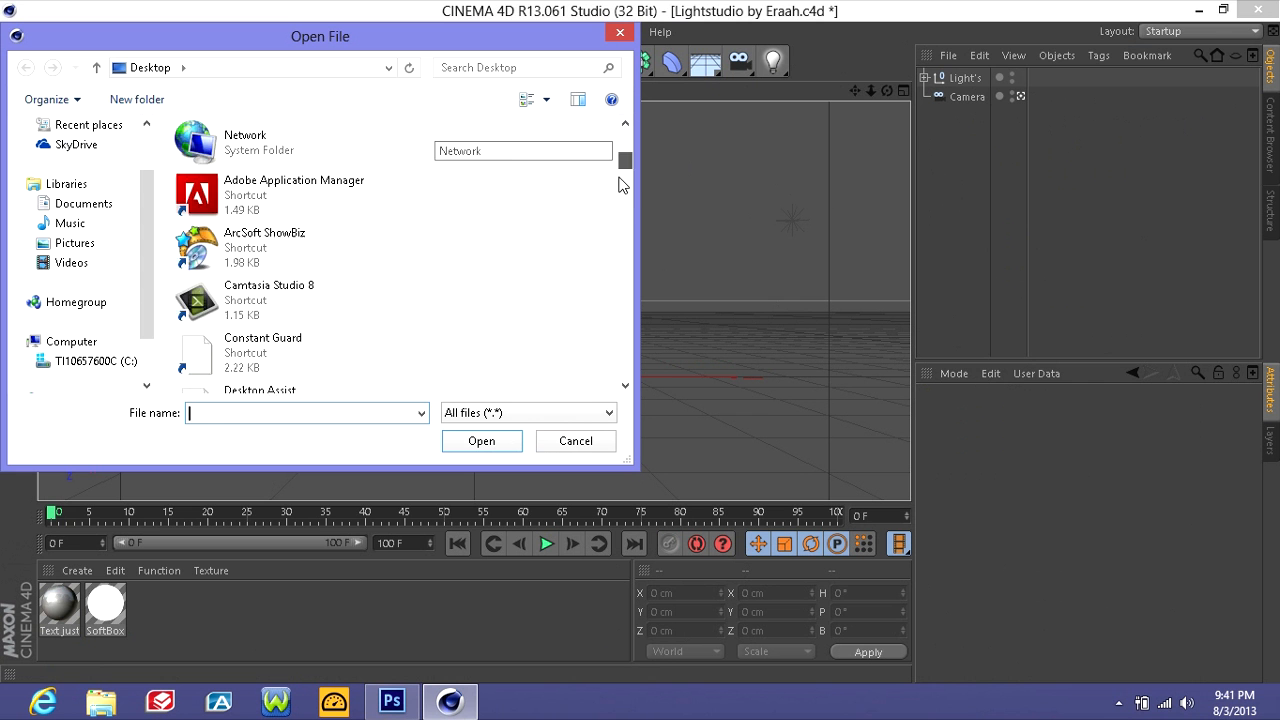
scroll(612, 265, down, 10)
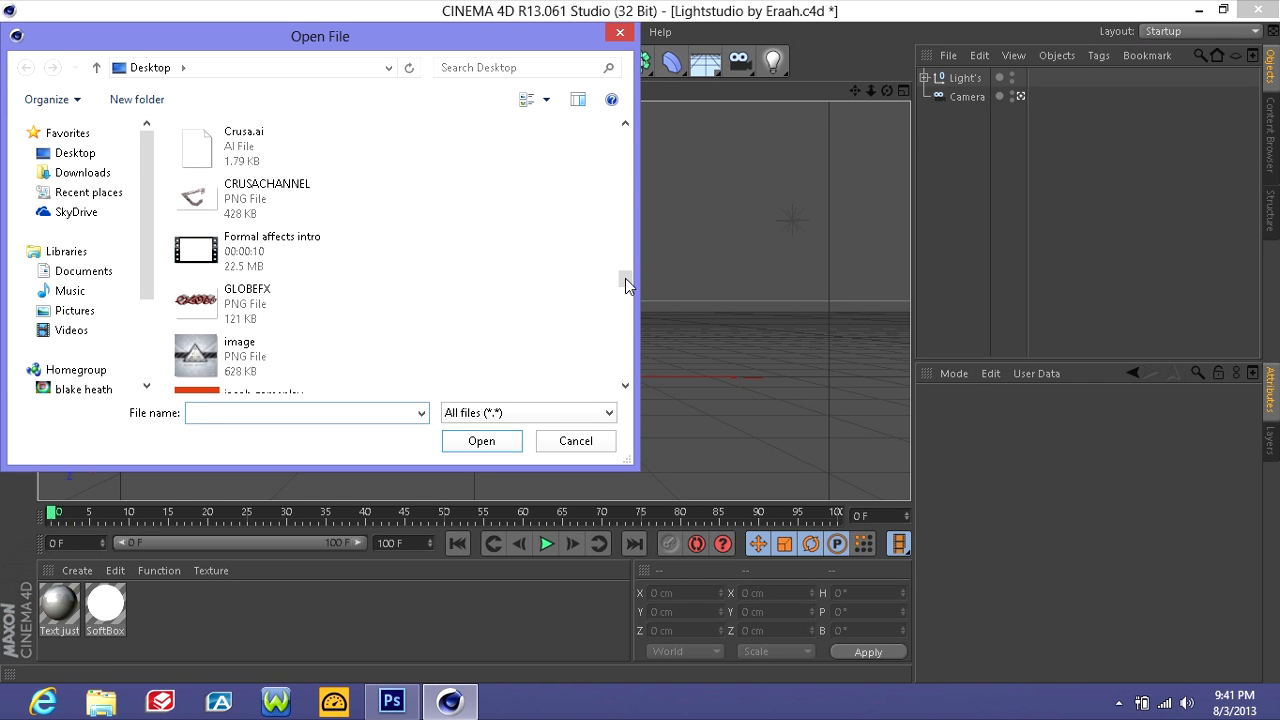
drag(623, 278, 620, 348)
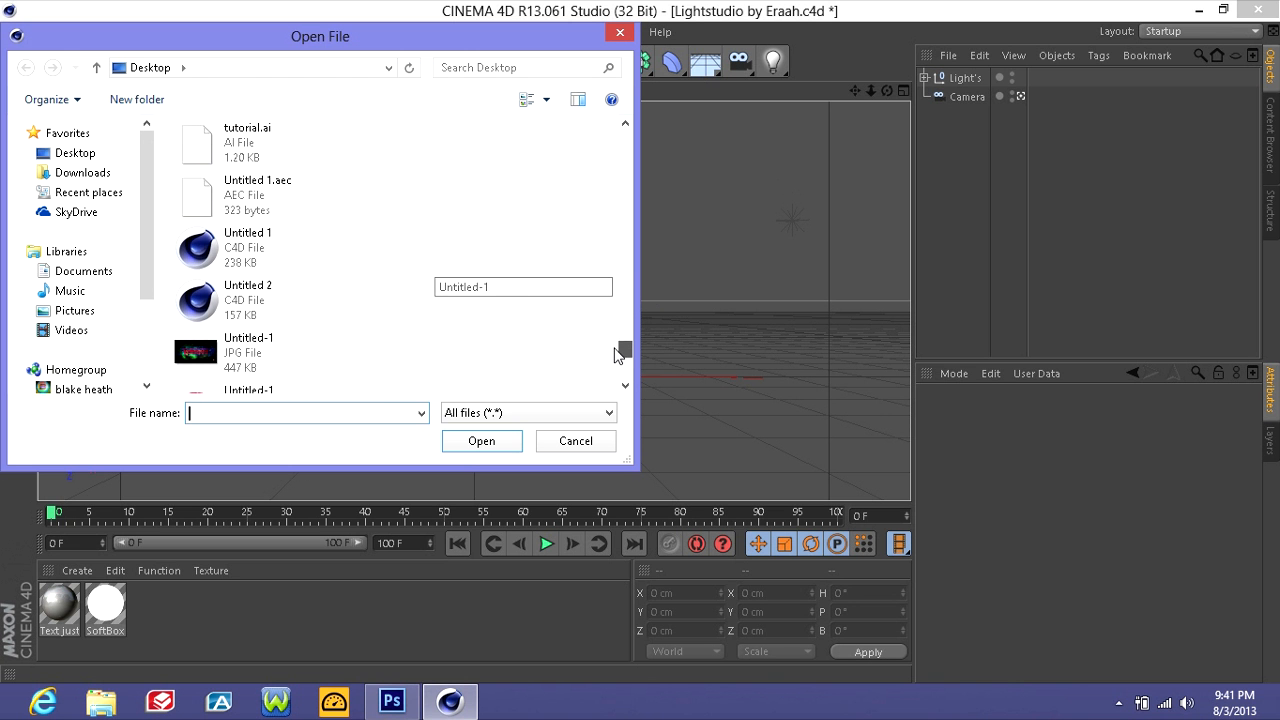
click(310, 150)
click(489, 442)
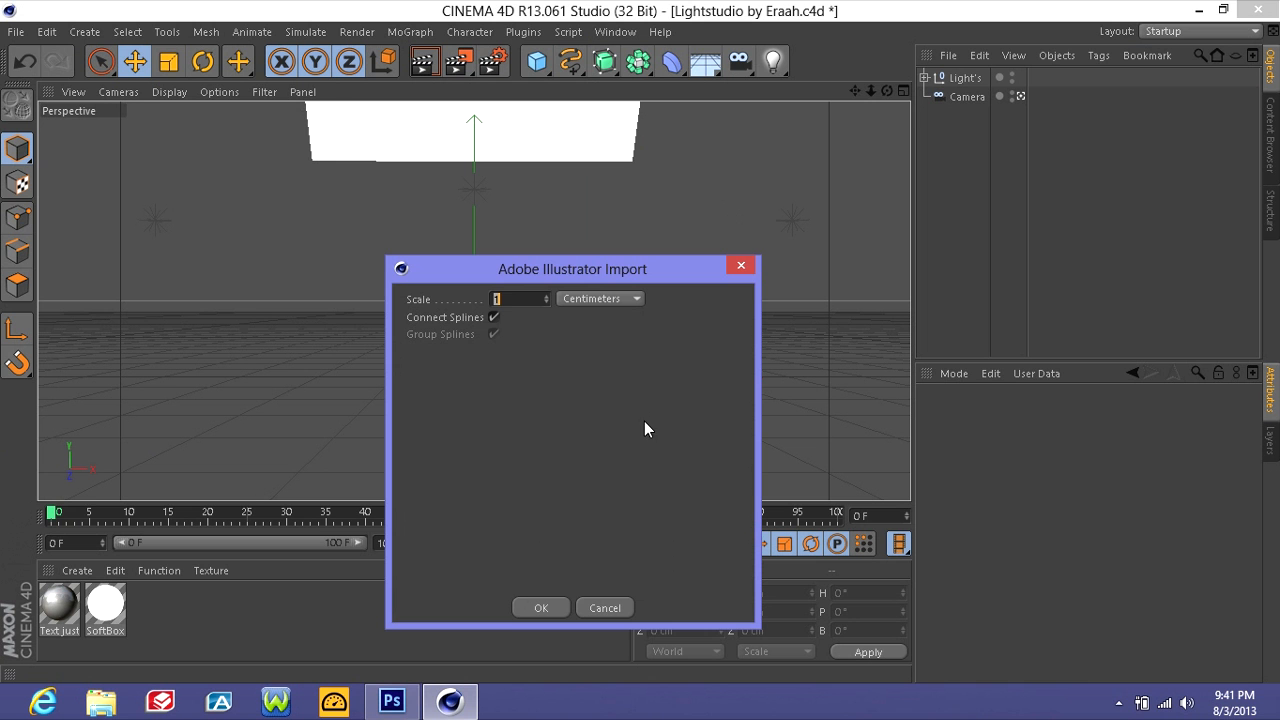
click(493, 318)
click(493, 318)
click(533, 607)
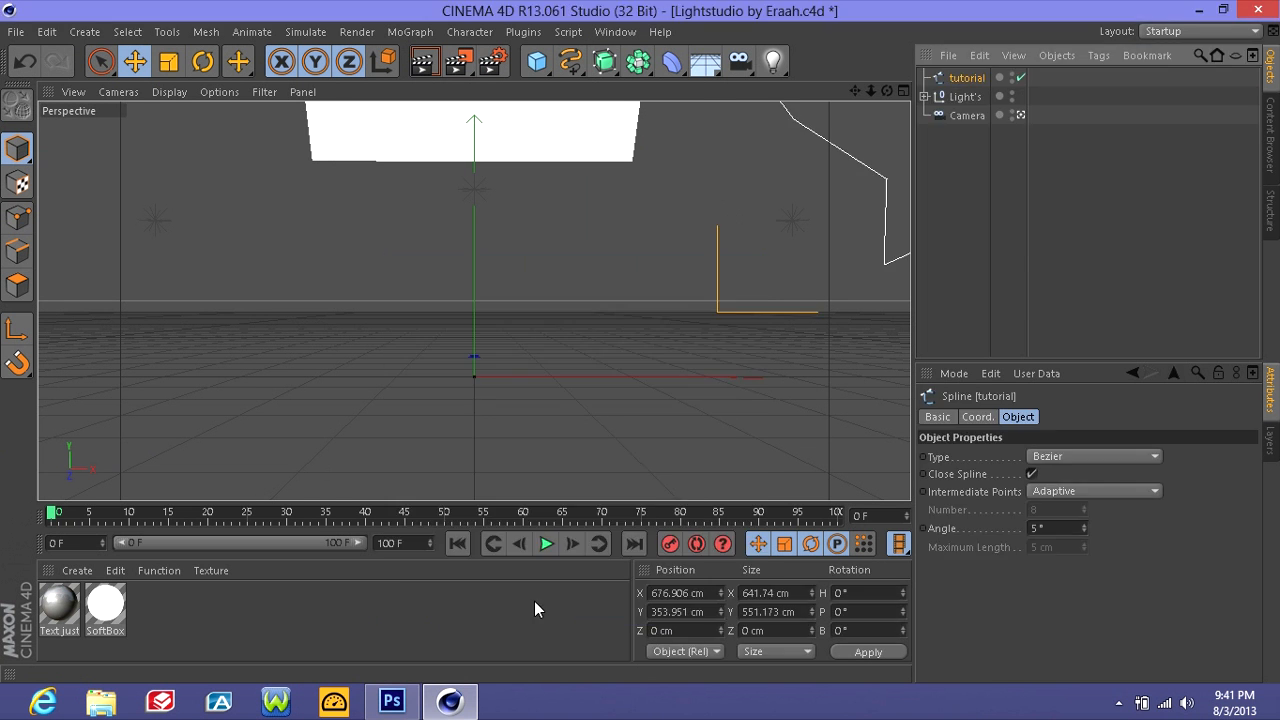
- Move the imported tutorial spline to the middle of the studio, at about X 0 cm and Y 117 cm
drag(890, 190, 369, 372)
click(945, 237)
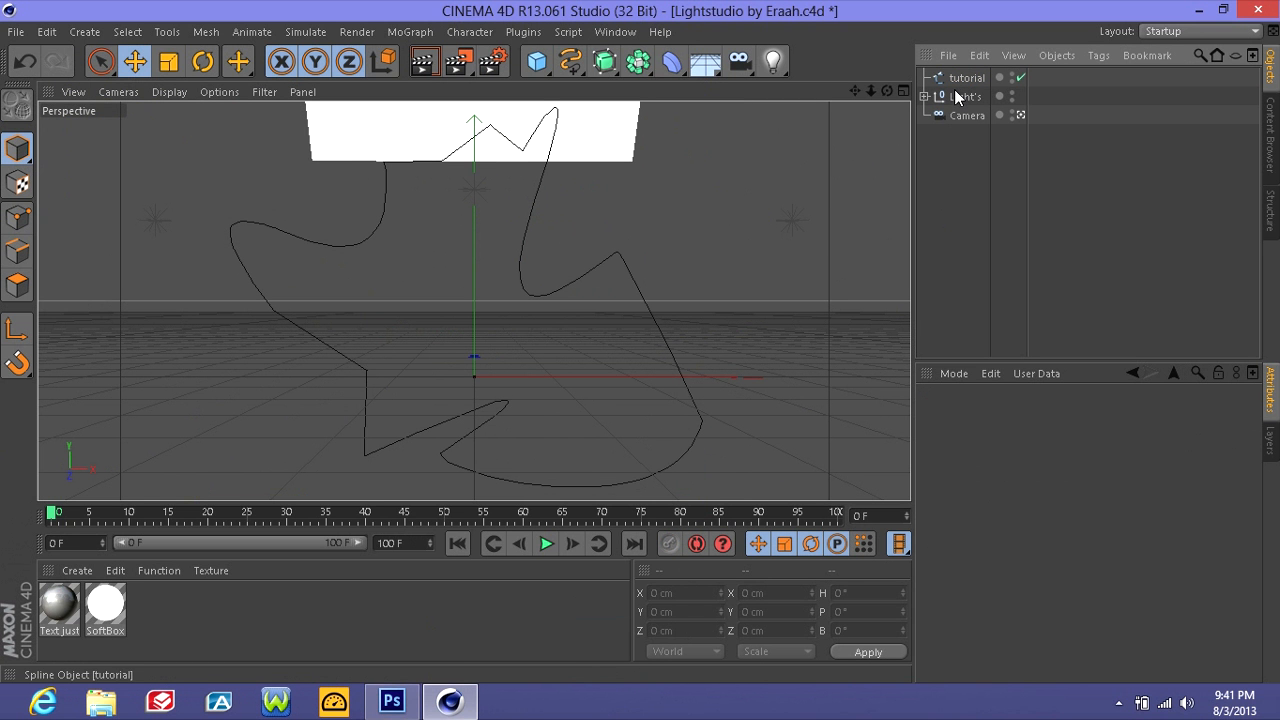
mouse_move(592, 302)
mouse_down()
mouse_move(559, 303)
mouse_move(576, 300)
mouse_up()
click(929, 190)
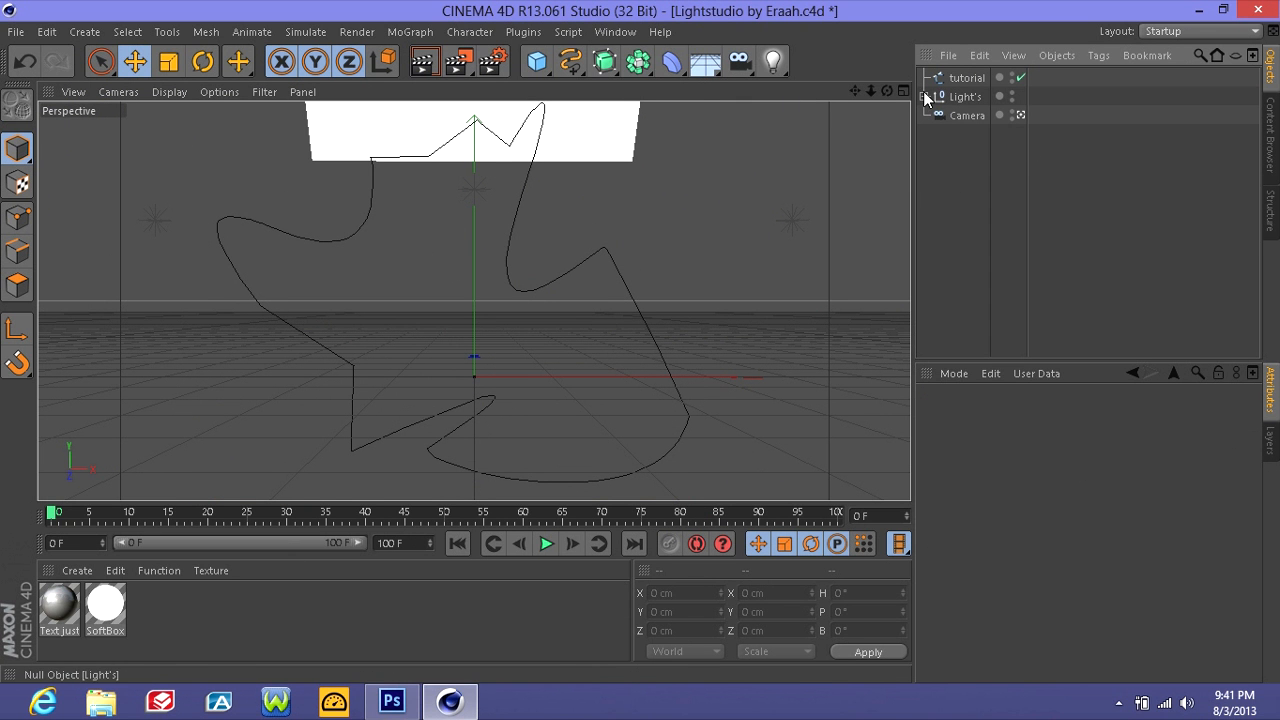
- Add an Extrude NURBS object and make the tutorial spline its child
click(611, 63)
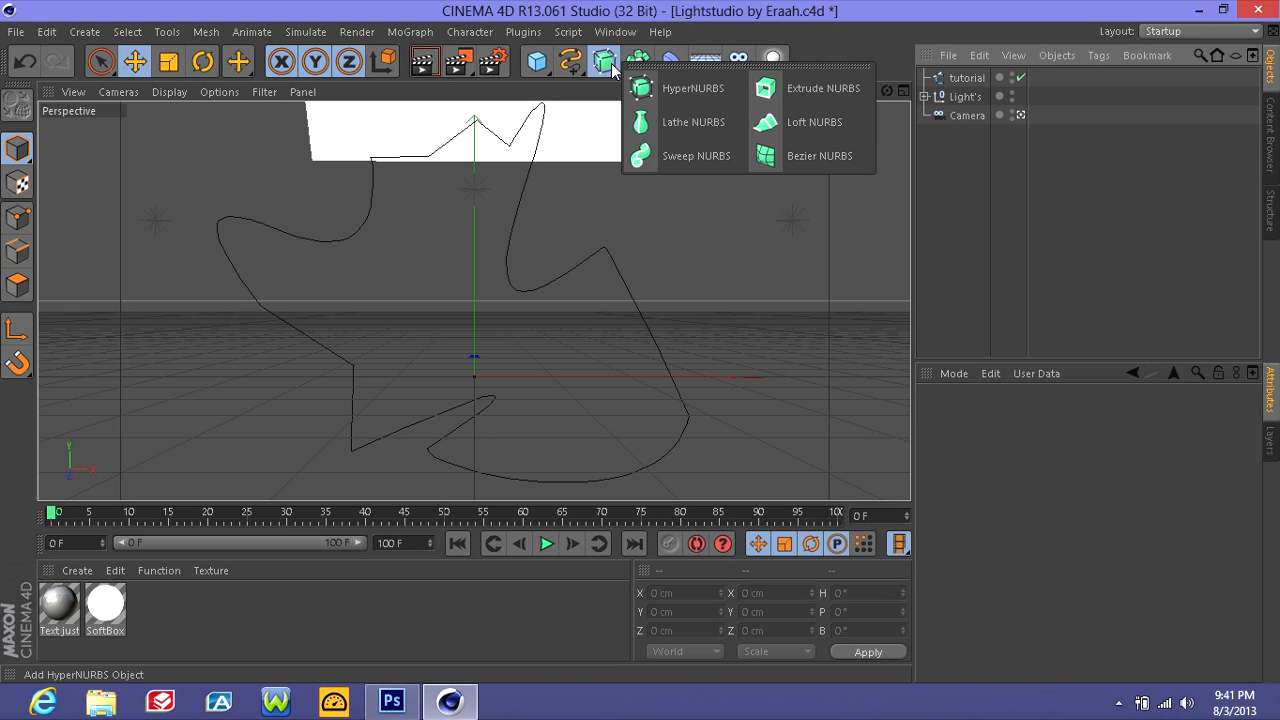
click(820, 88)
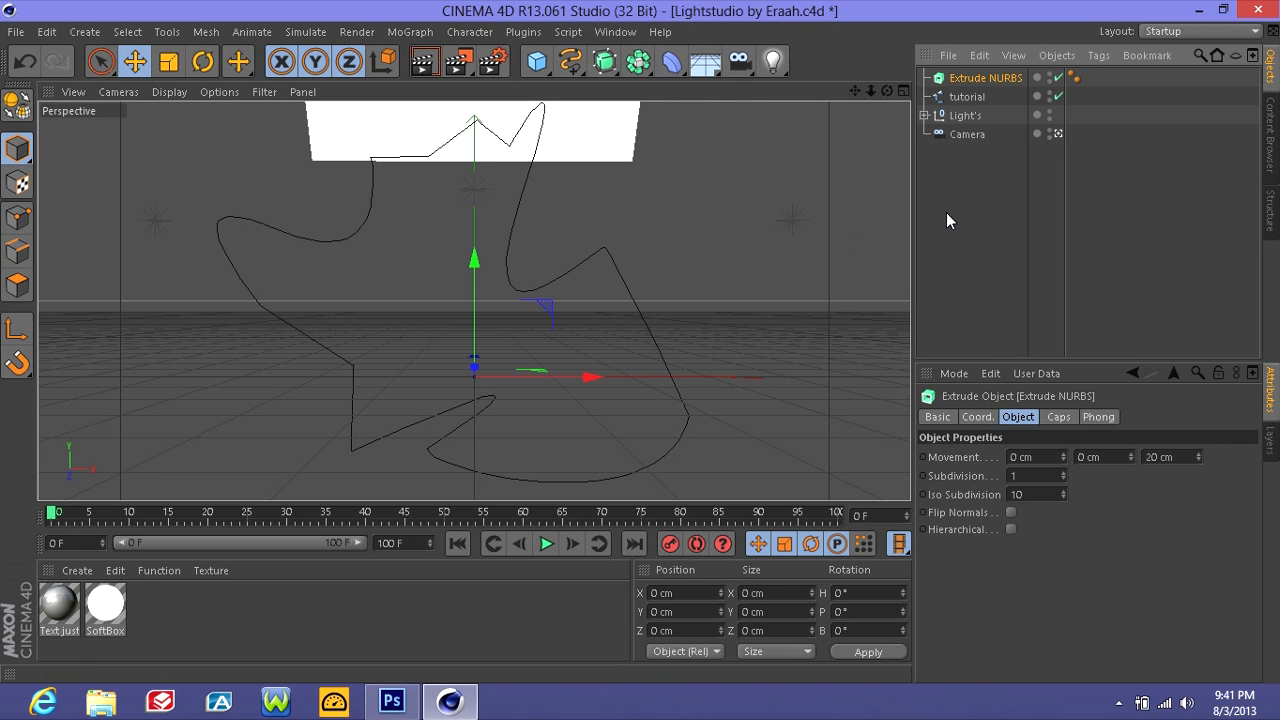
click(981, 98)
drag(981, 98, 987, 77)
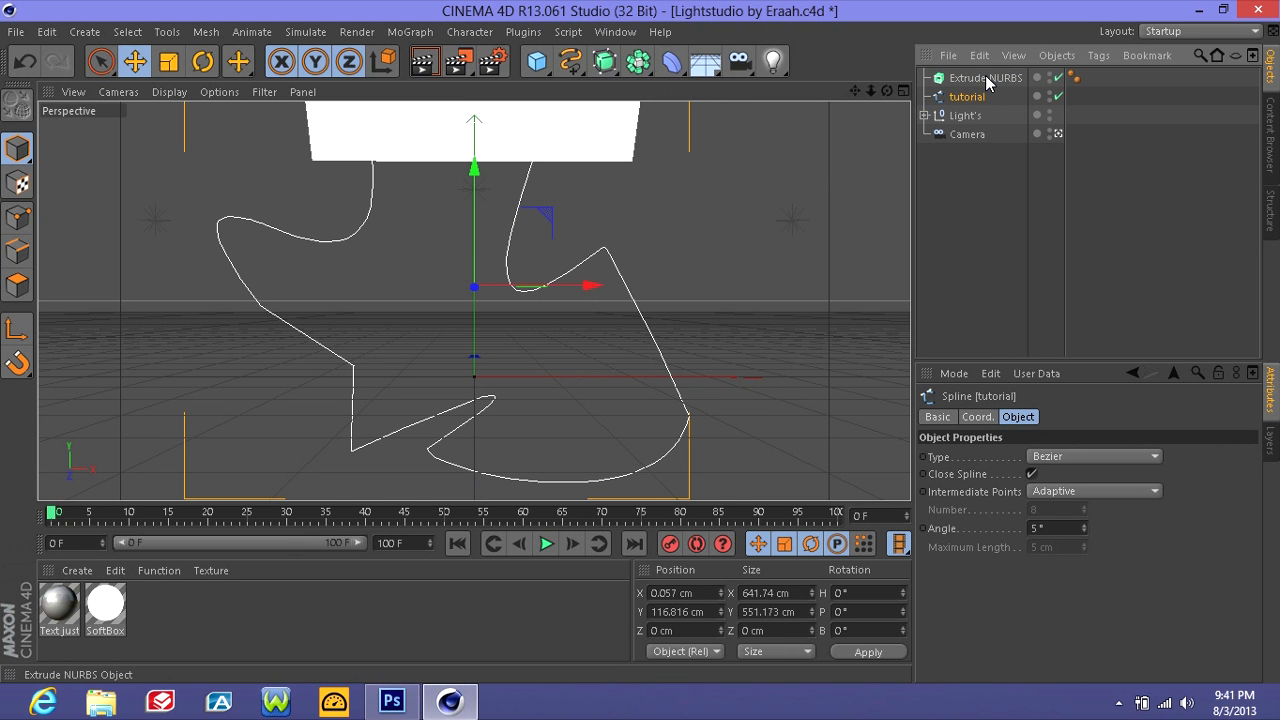
click(985, 77)
click(988, 95)
drag(987, 92, 987, 79)
drag(991, 80, 991, 81)
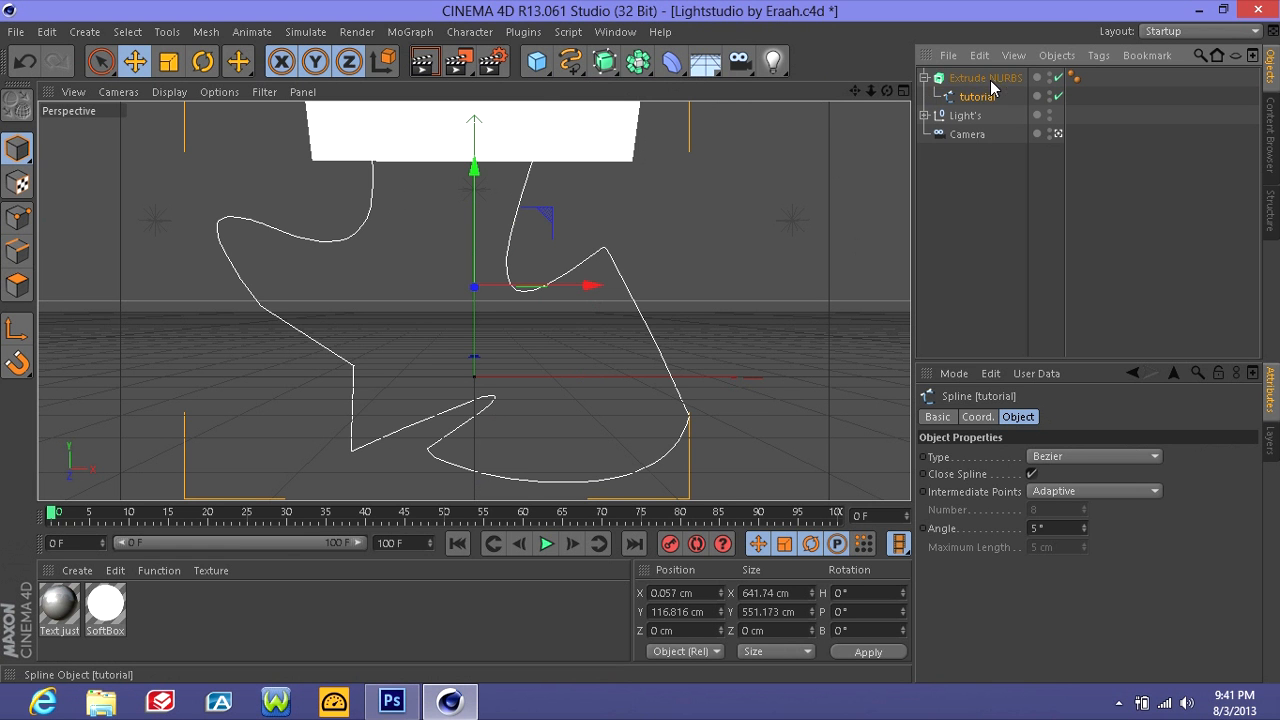
click(983, 171)
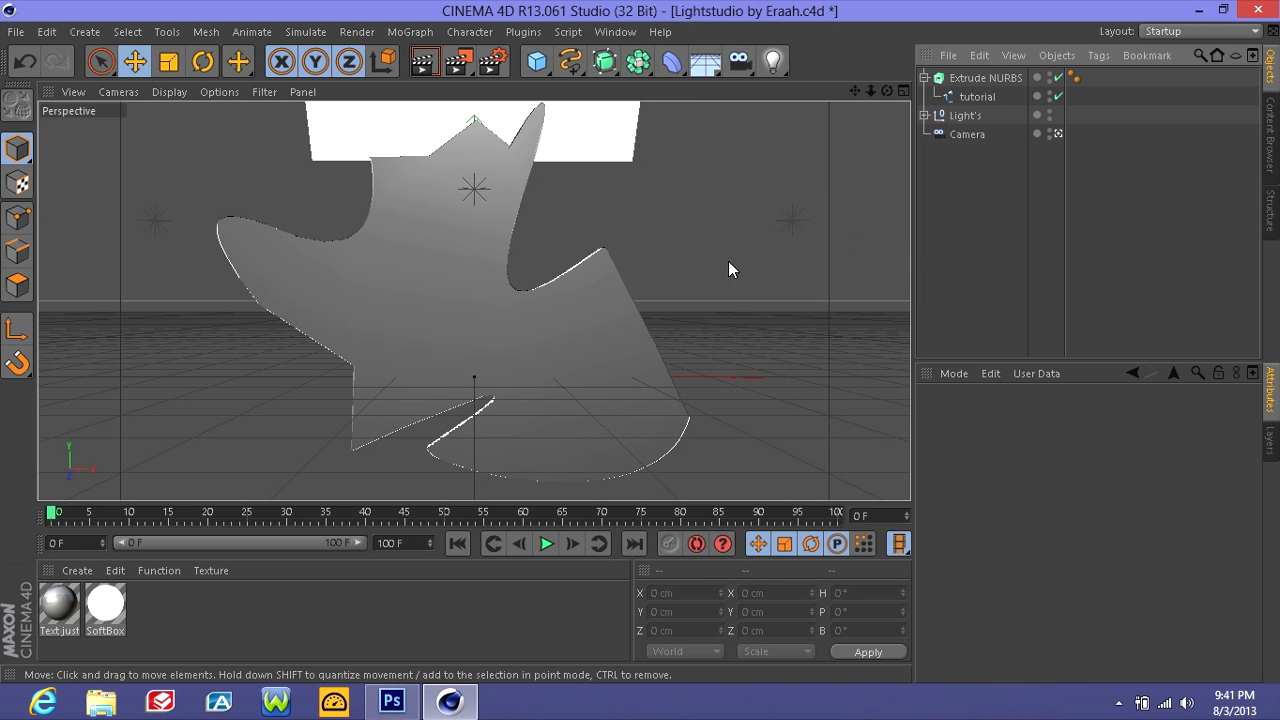
click(925, 78)
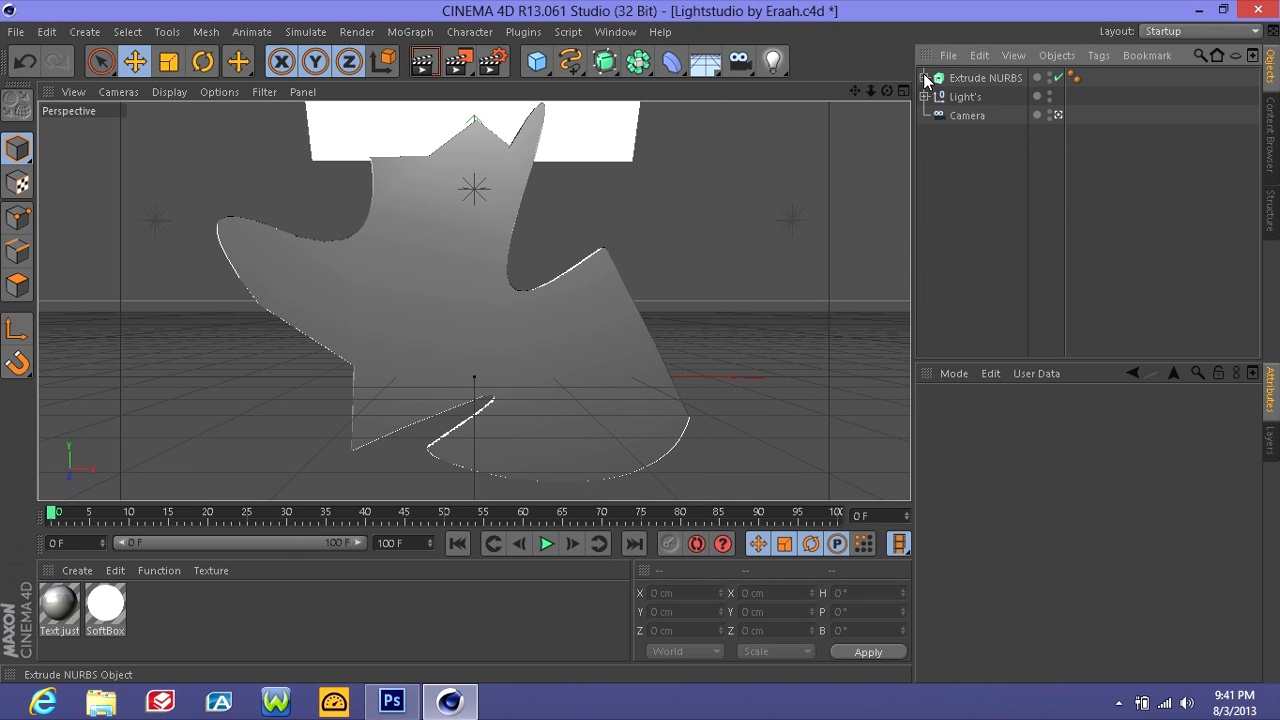
- Load the red Mat.1 material from the shoxL preset library into the scene's materials
click(1270, 133)
click(957, 205)
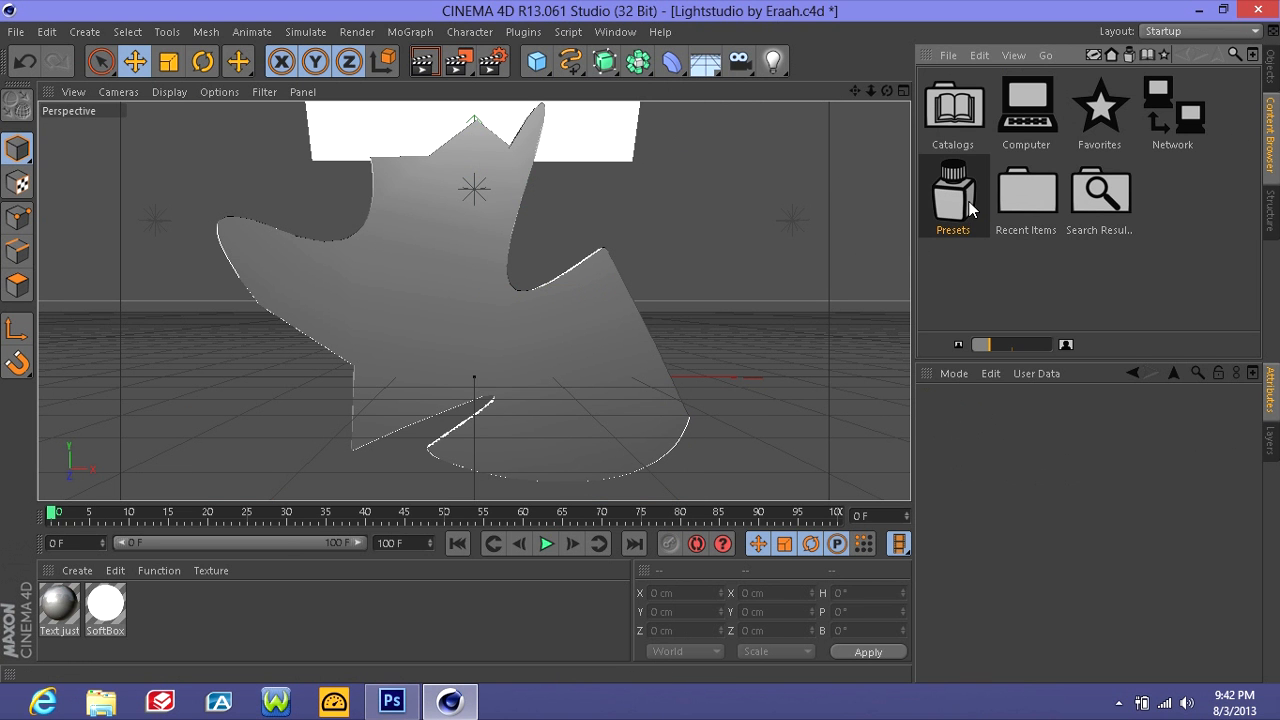
double_click(957, 205)
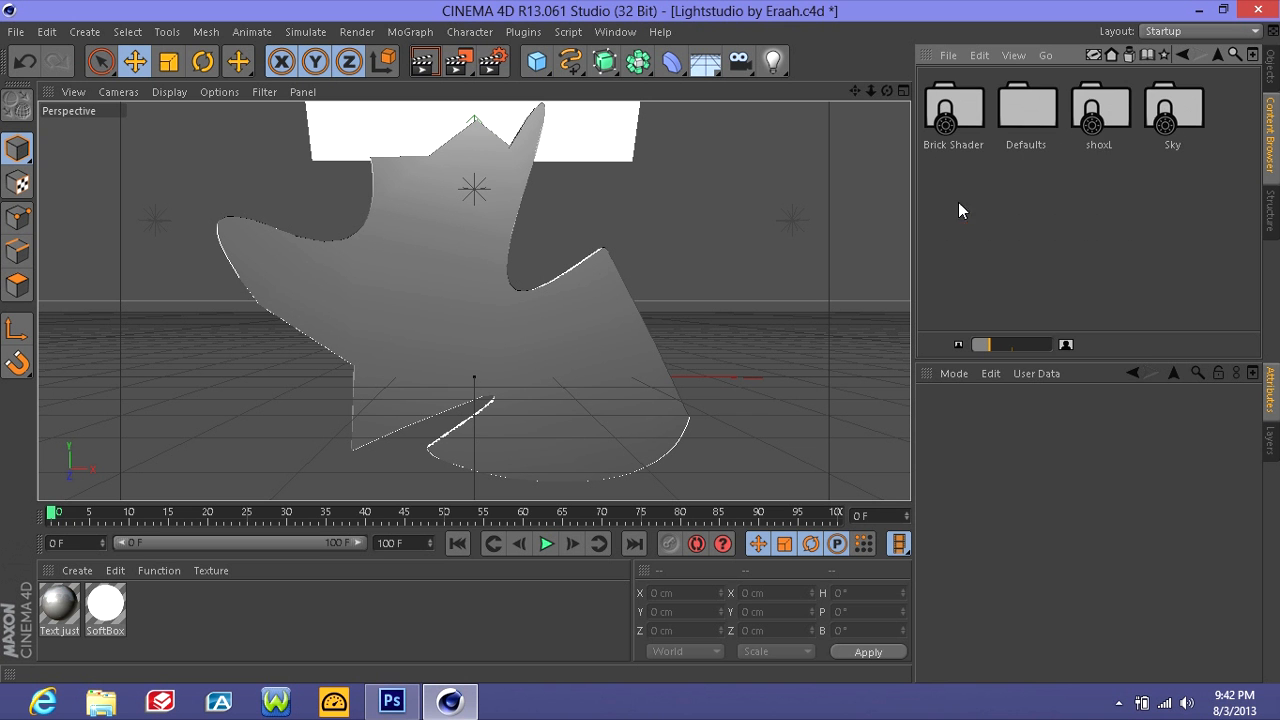
click(1106, 112)
double_click(1107, 100)
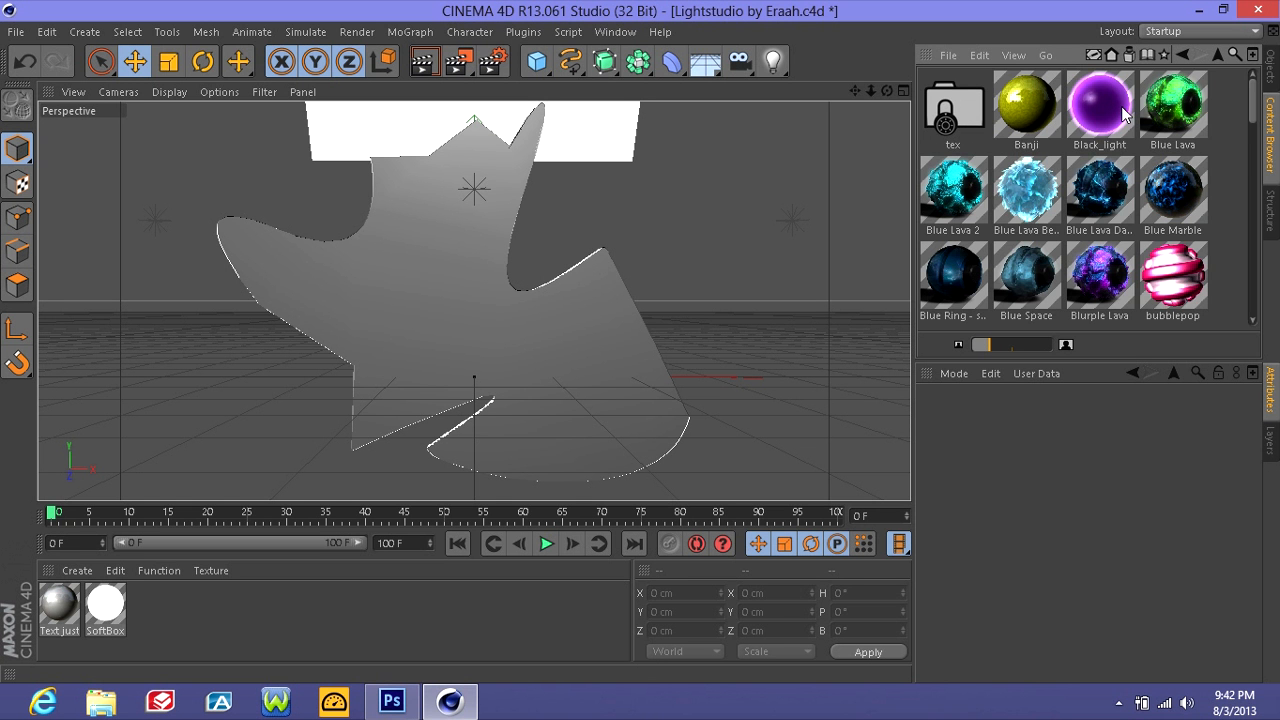
drag(1251, 112, 1224, 222)
click(1098, 253)
drag(1127, 271, 305, 608)
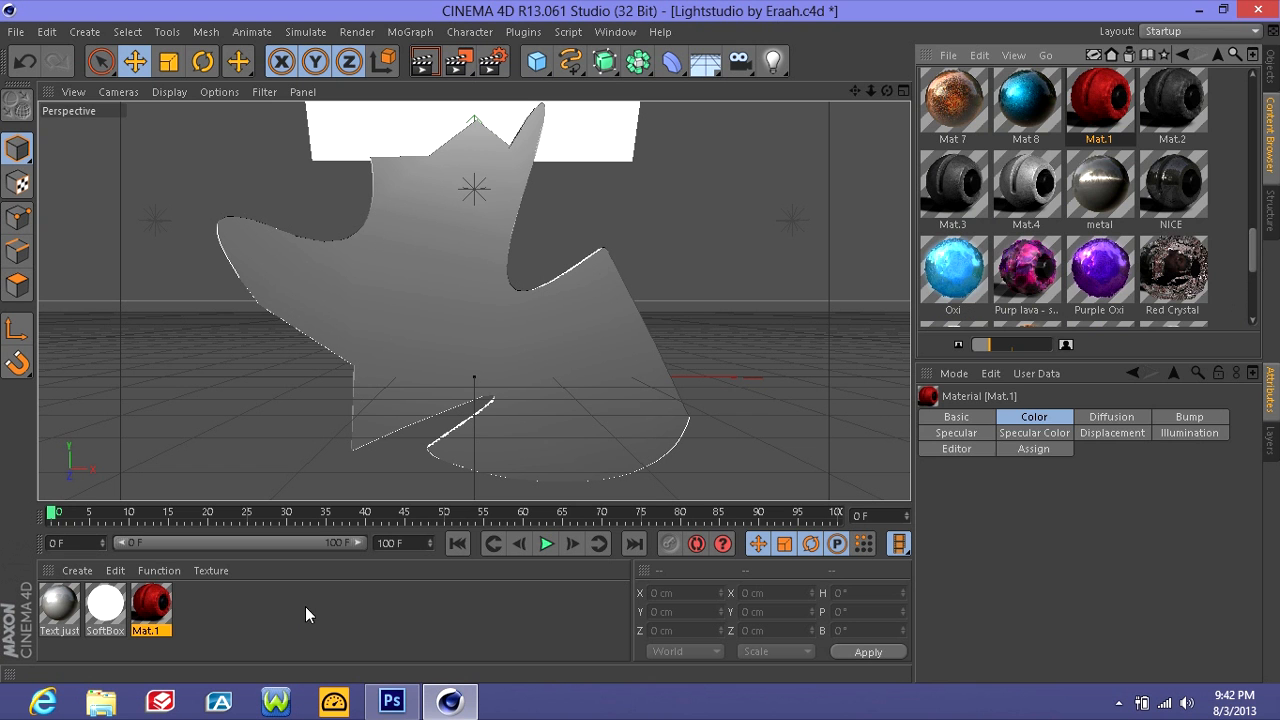
click(1270, 70)
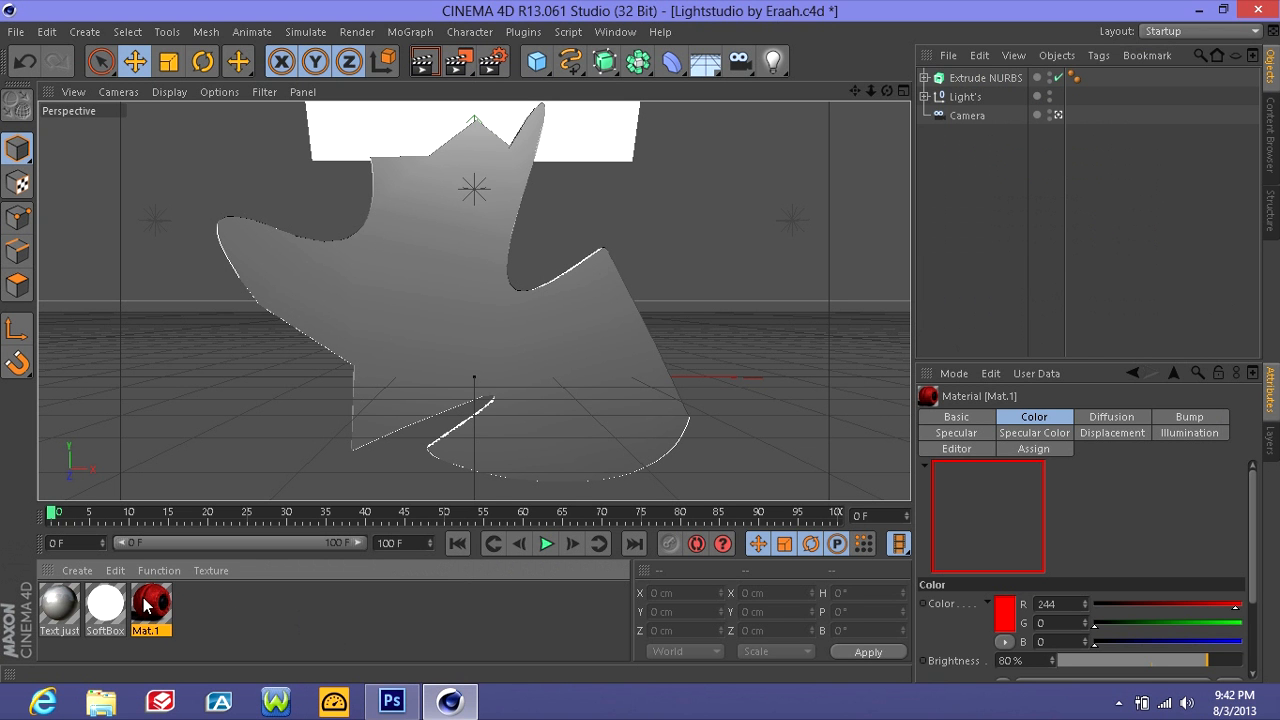
click(272, 630)
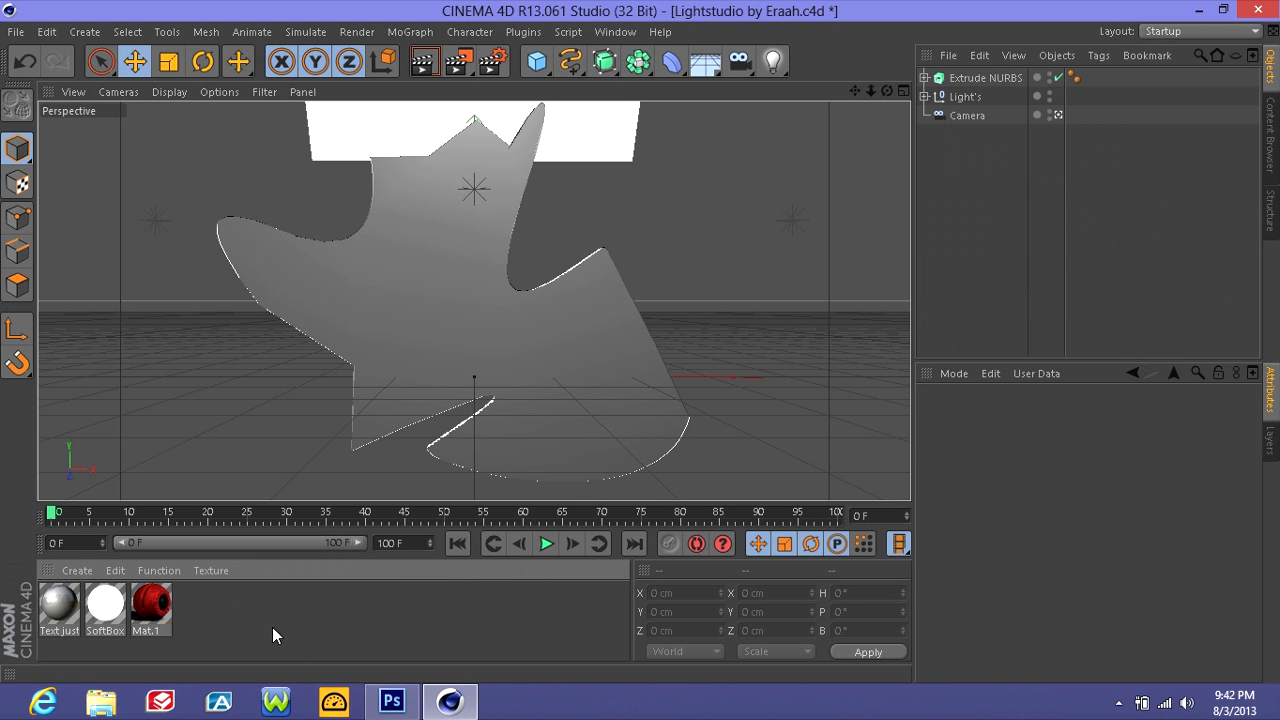
- Change the Mat.1 material's colour to blue with a 231° hue (R 0, G 36, B 244)
double_click(152, 608)
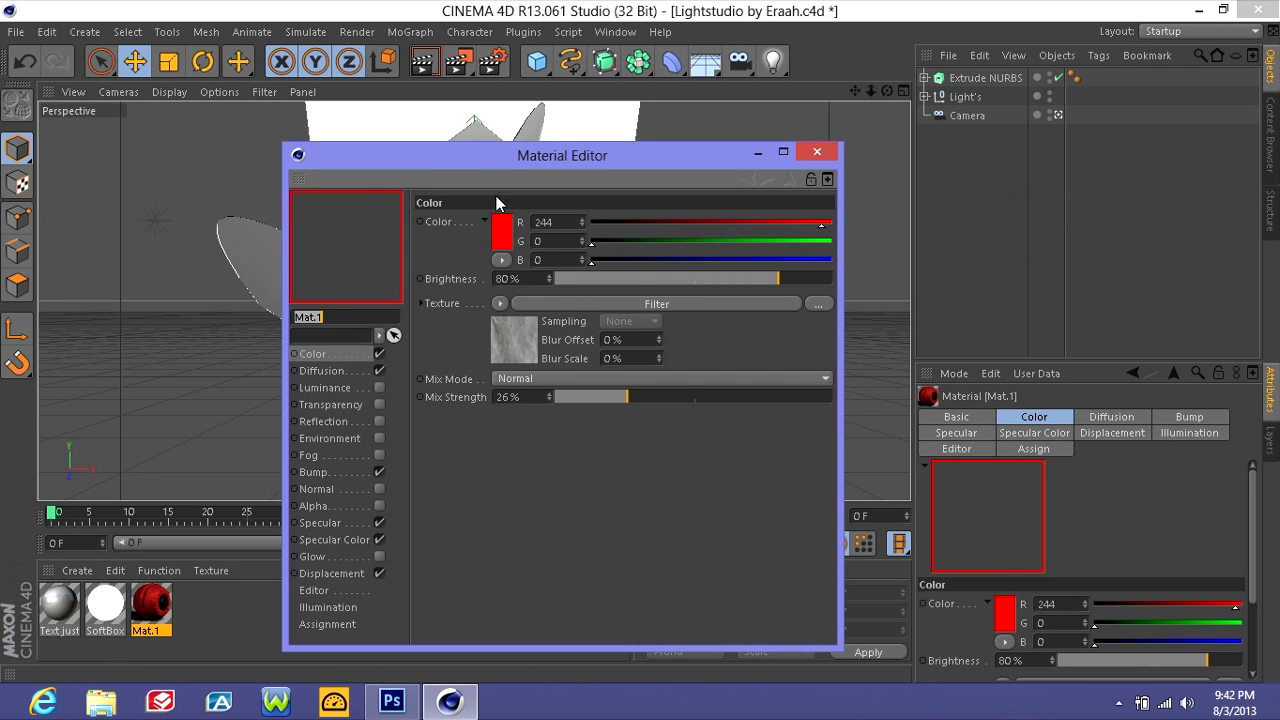
click(503, 235)
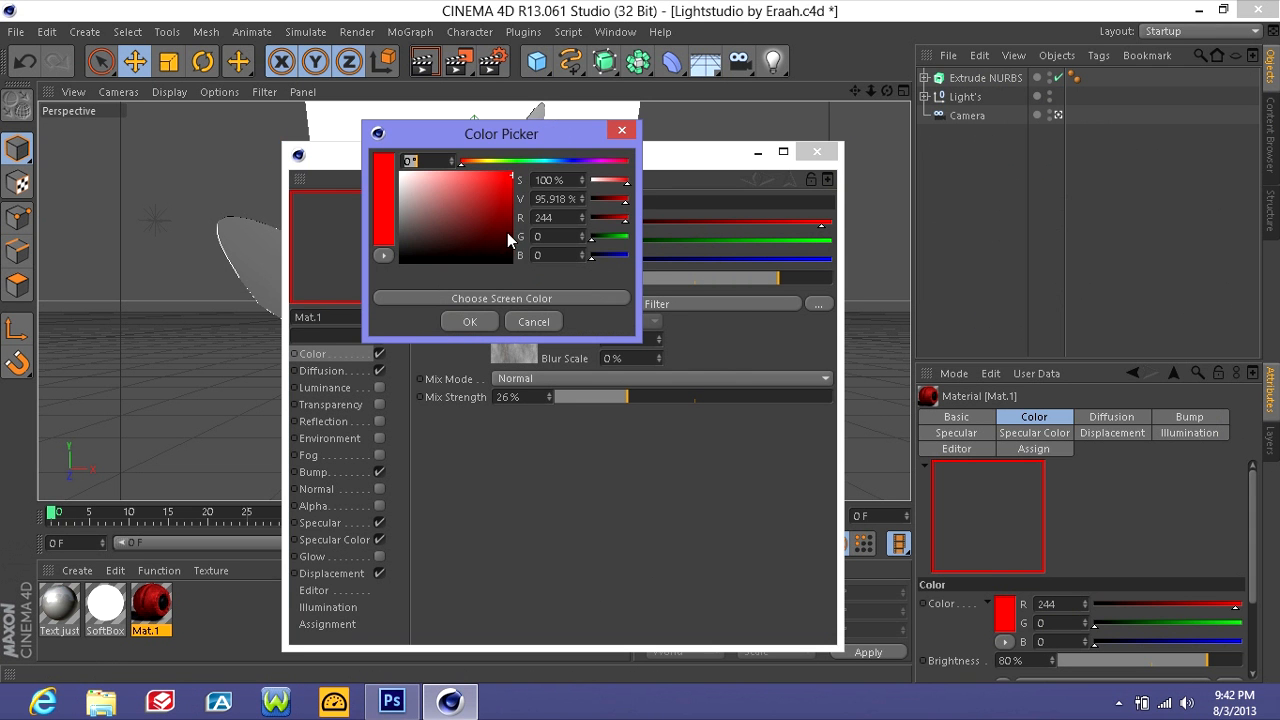
click(567, 161)
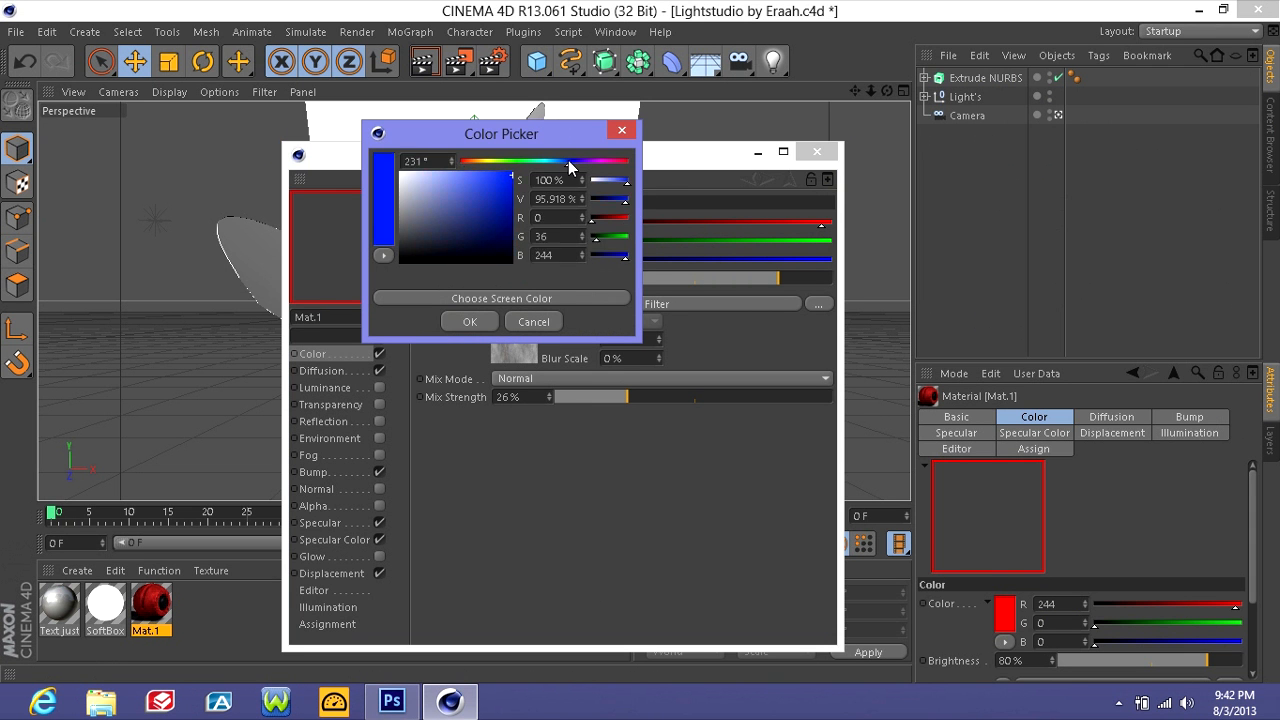
click(470, 321)
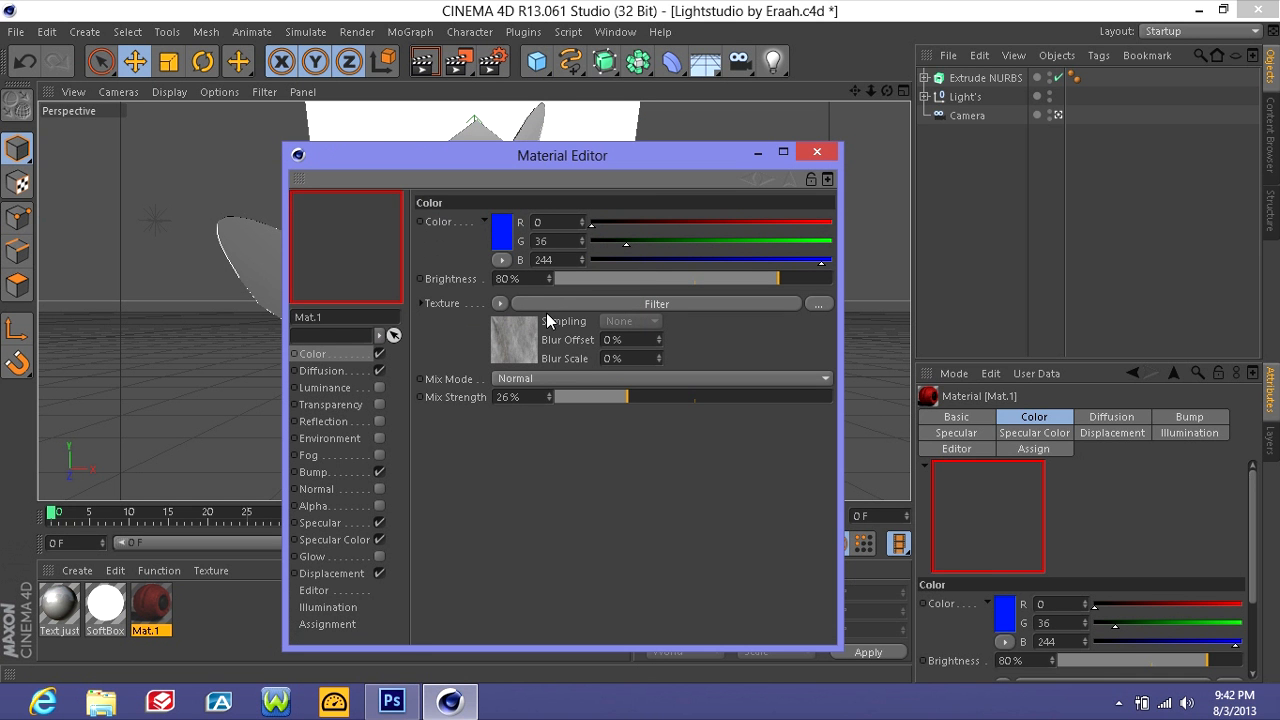
click(507, 248)
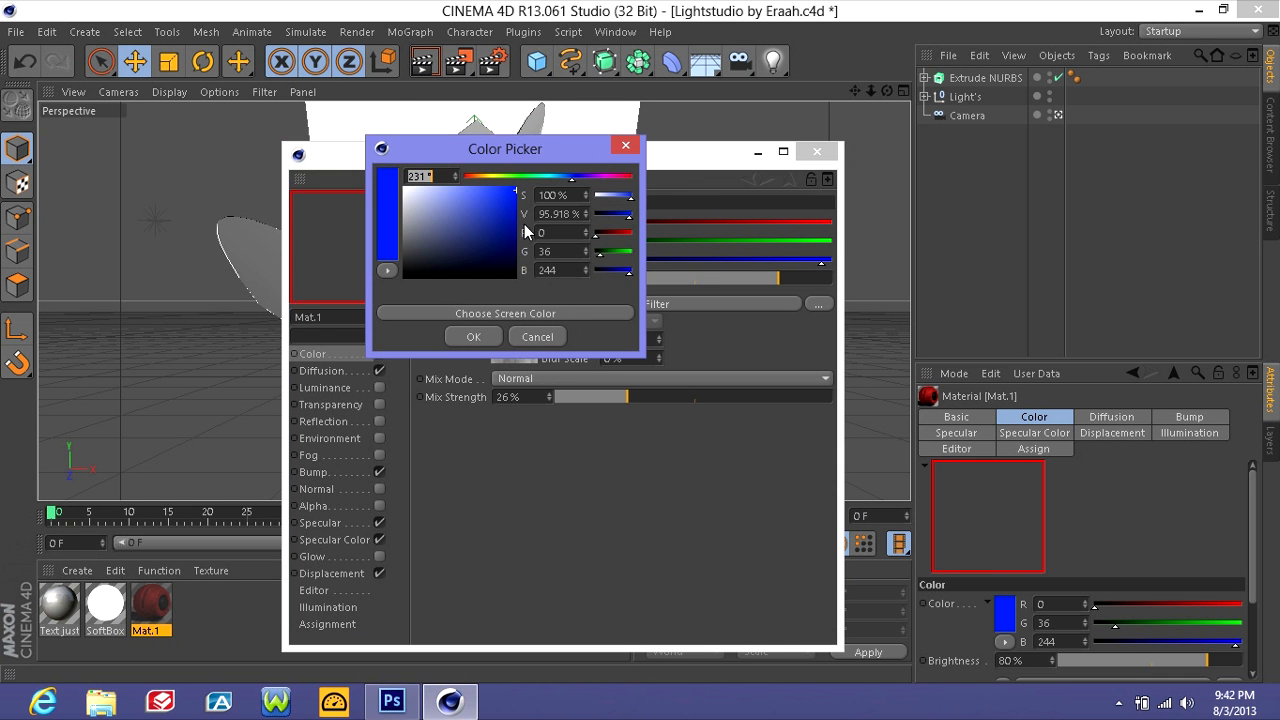
click(627, 145)
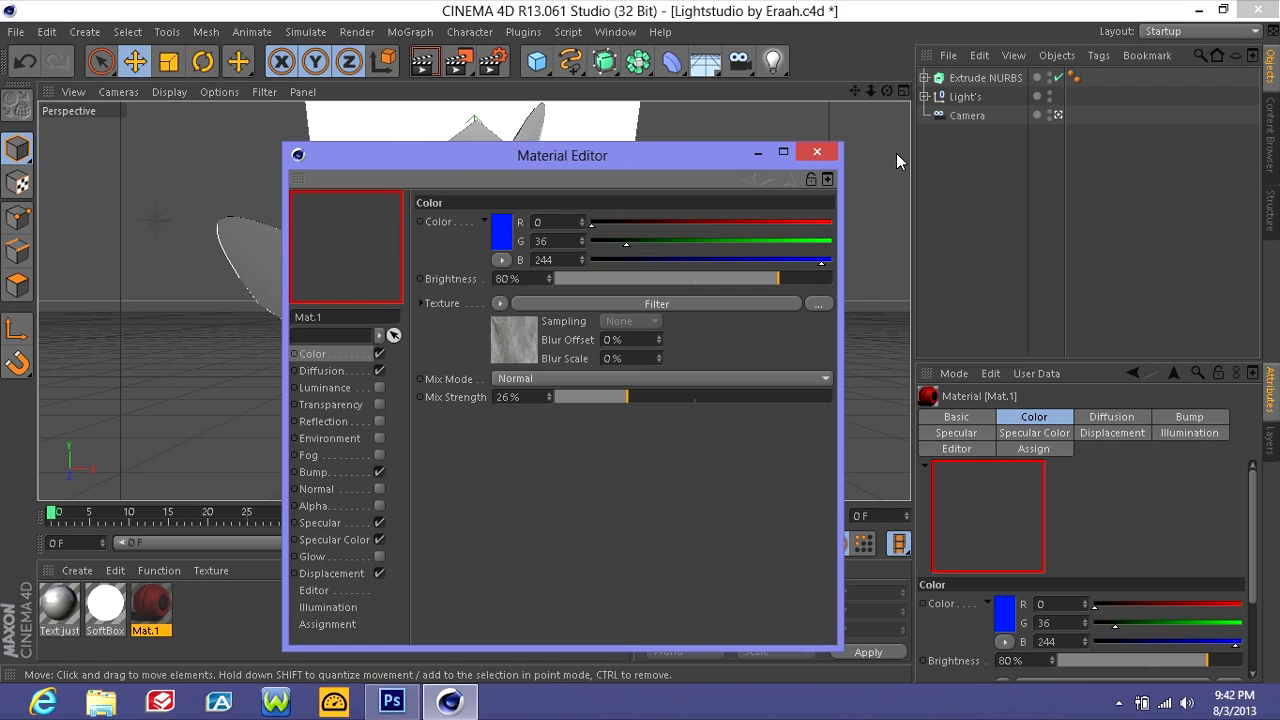
click(817, 151)
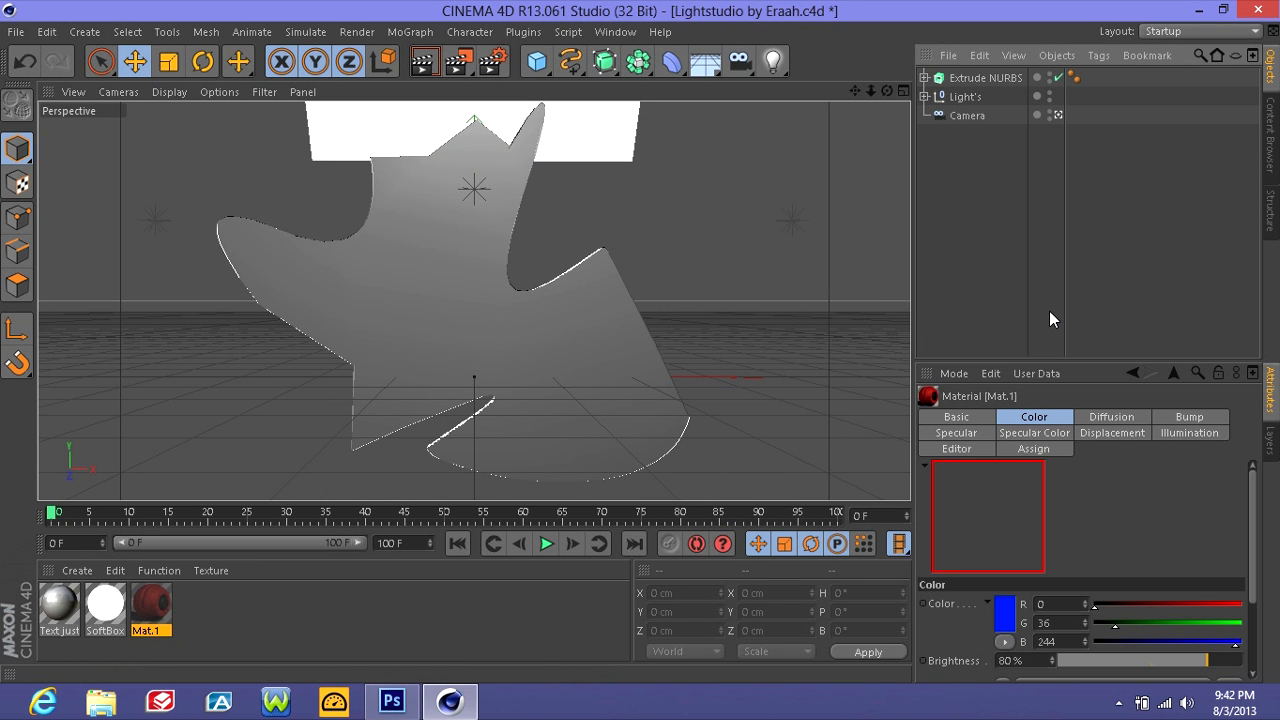
- Apply the Mat.1 material to the Extrude NURBS object
click(1001, 79)
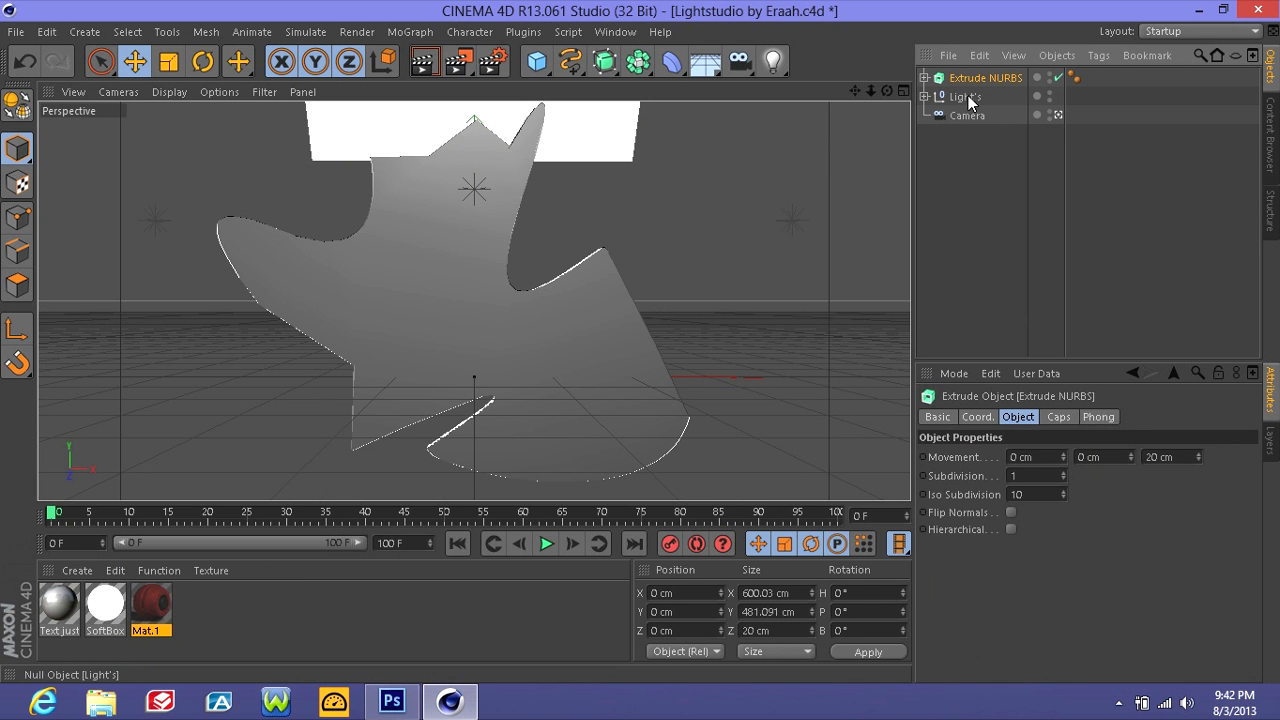
click(966, 96)
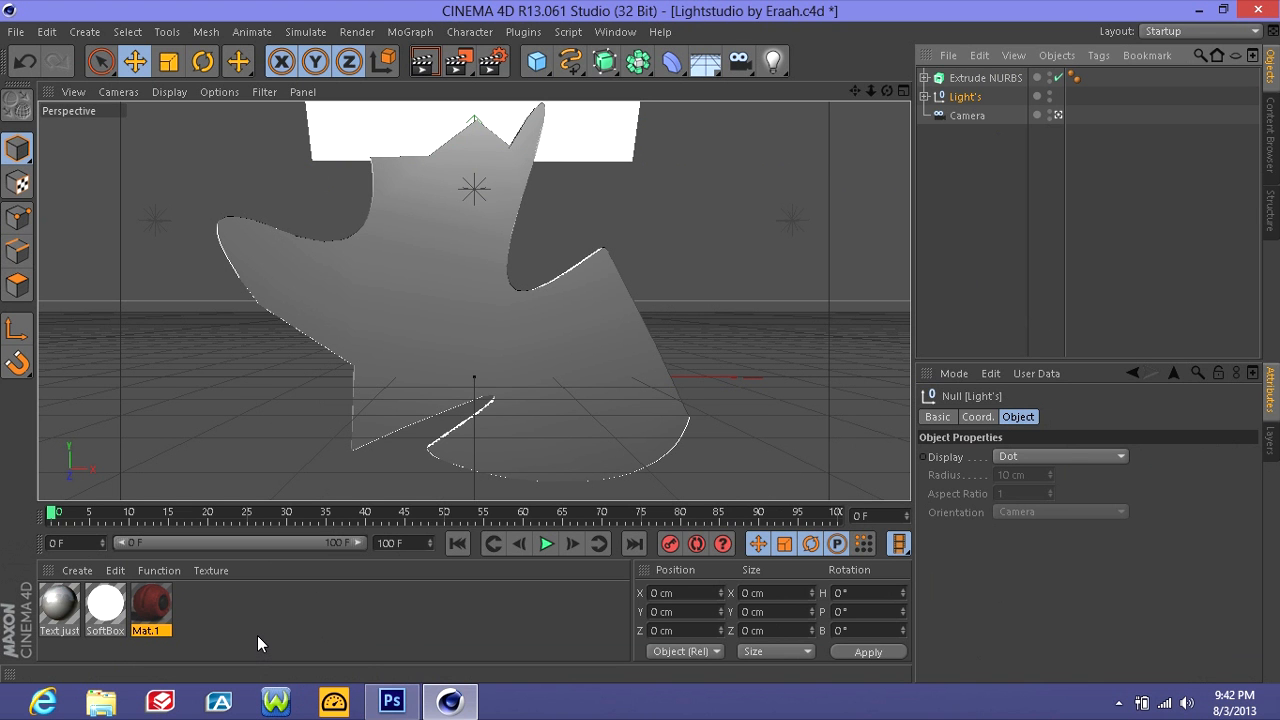
click(999, 237)
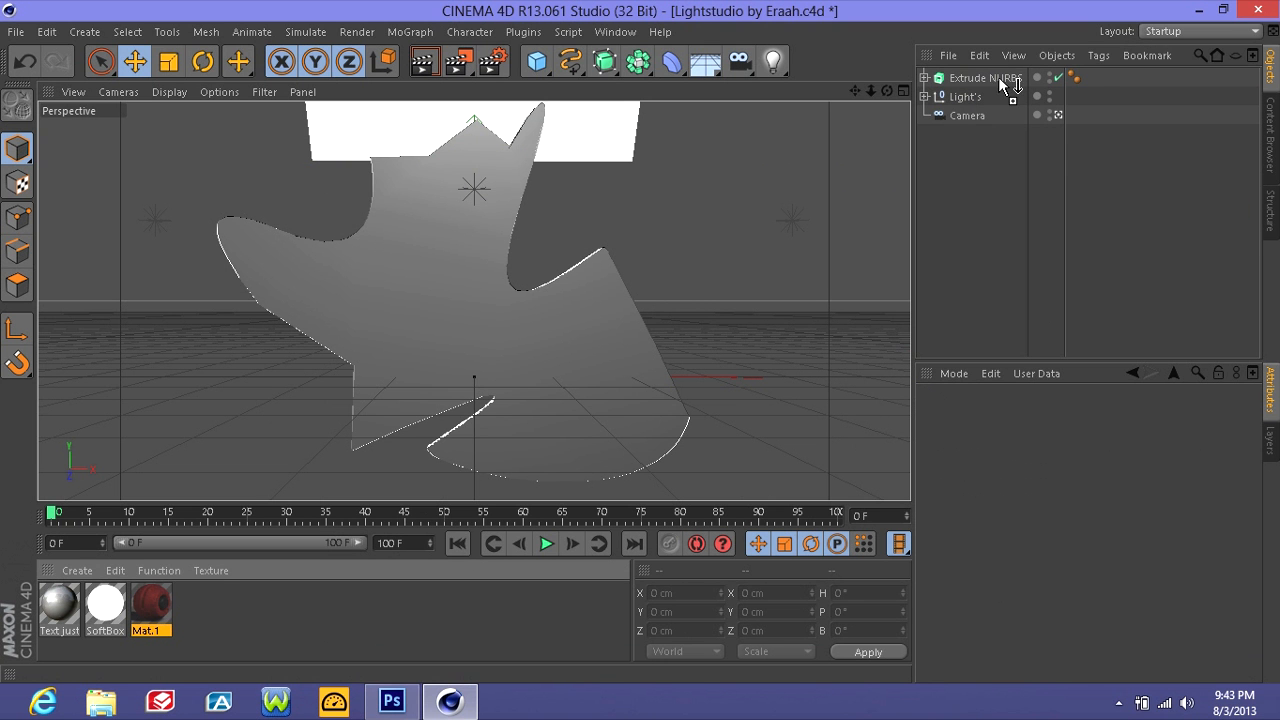
drag(998, 76, 999, 77)
click(983, 185)
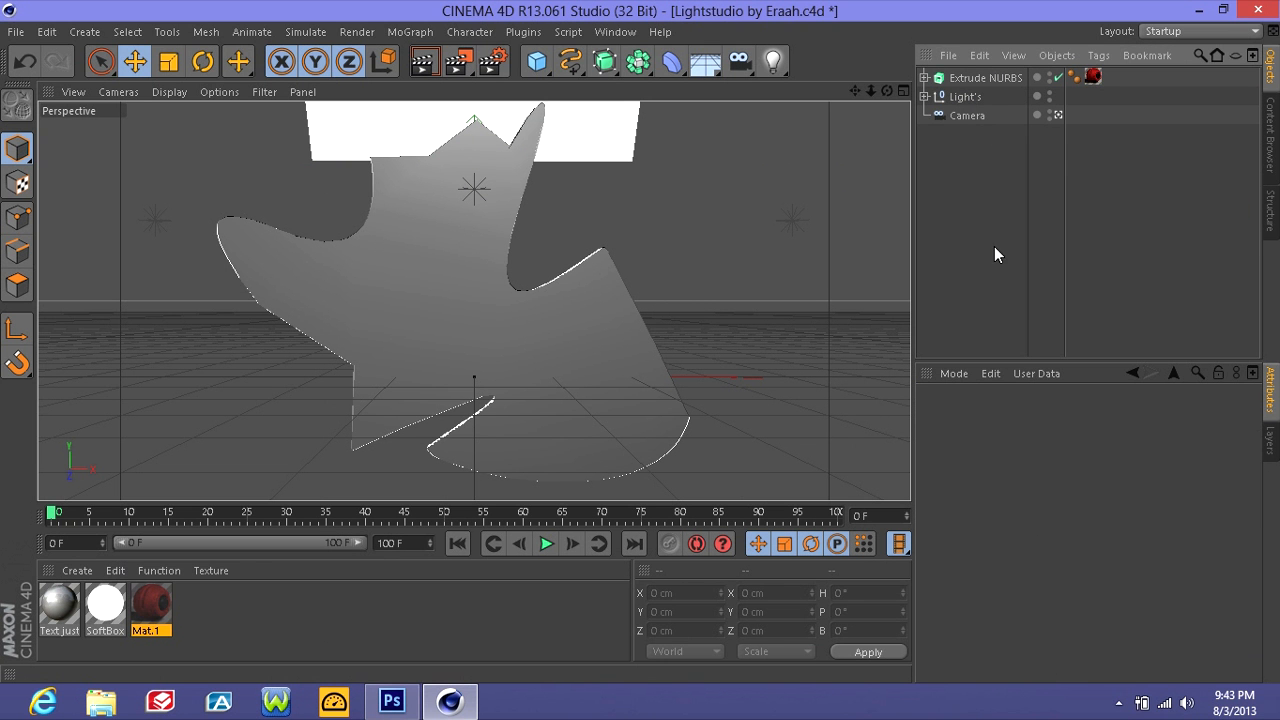
click(972, 79)
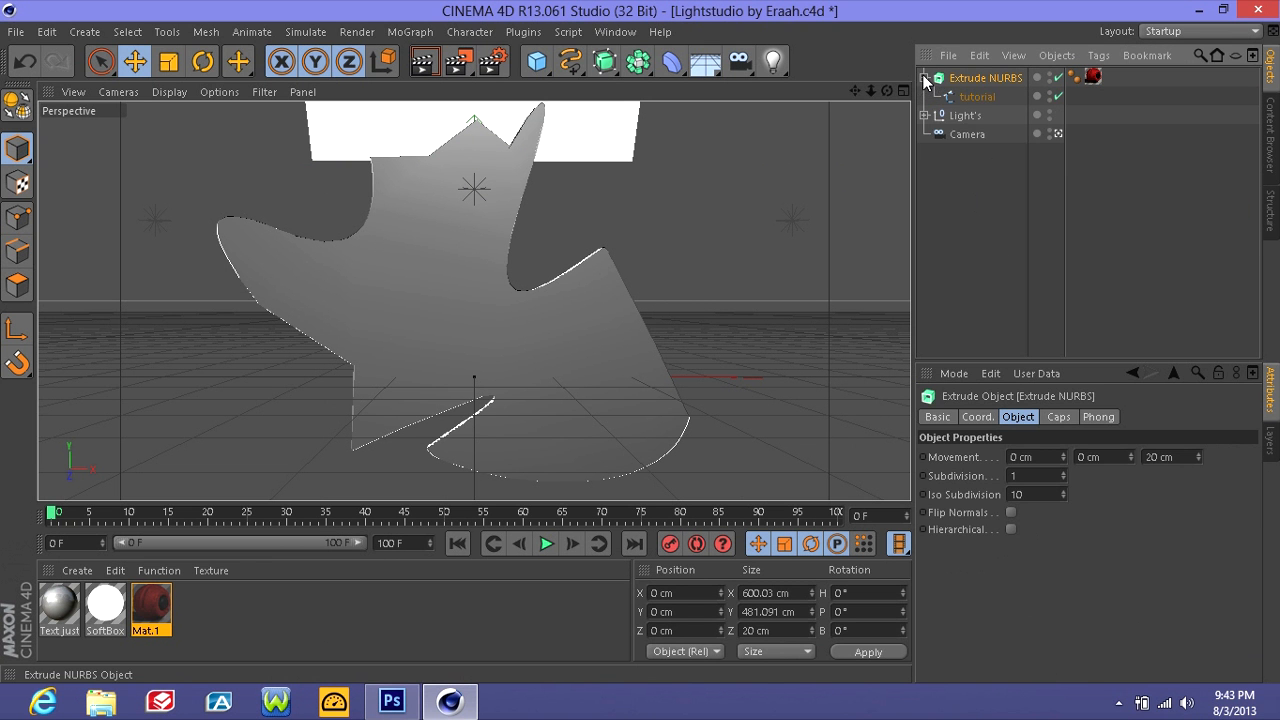
click(967, 198)
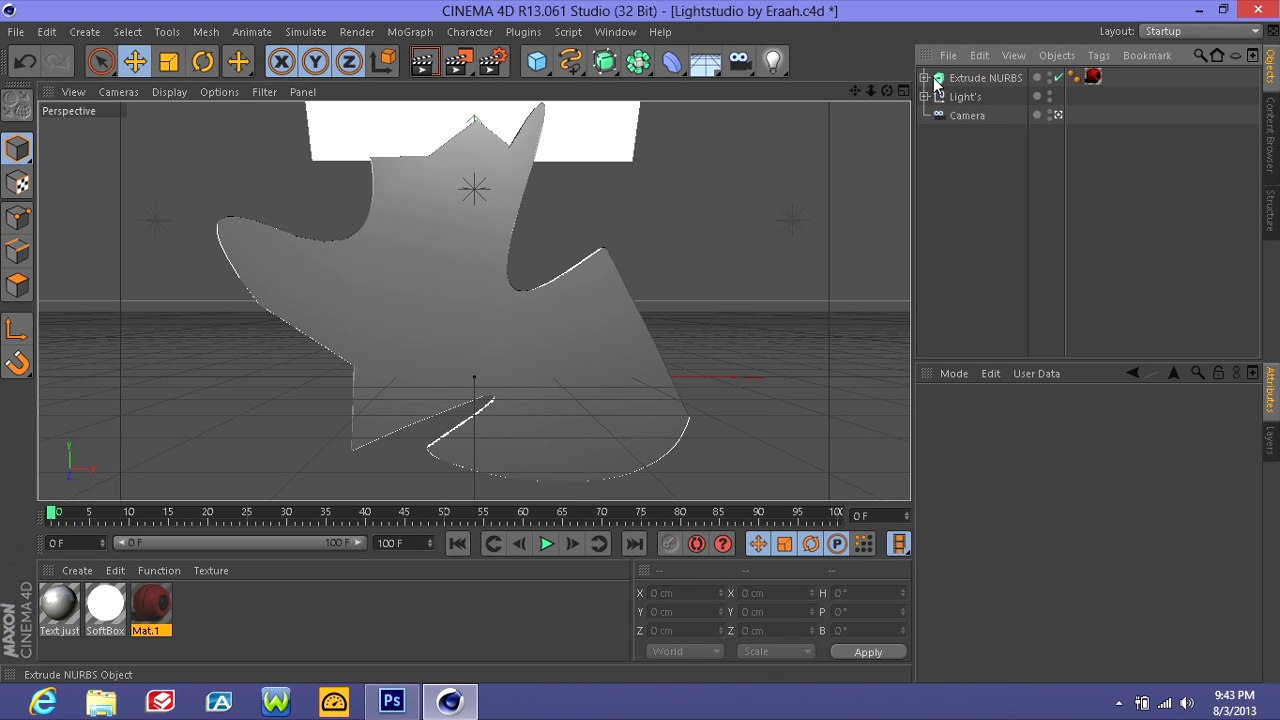
click(925, 78)
click(1093, 78)
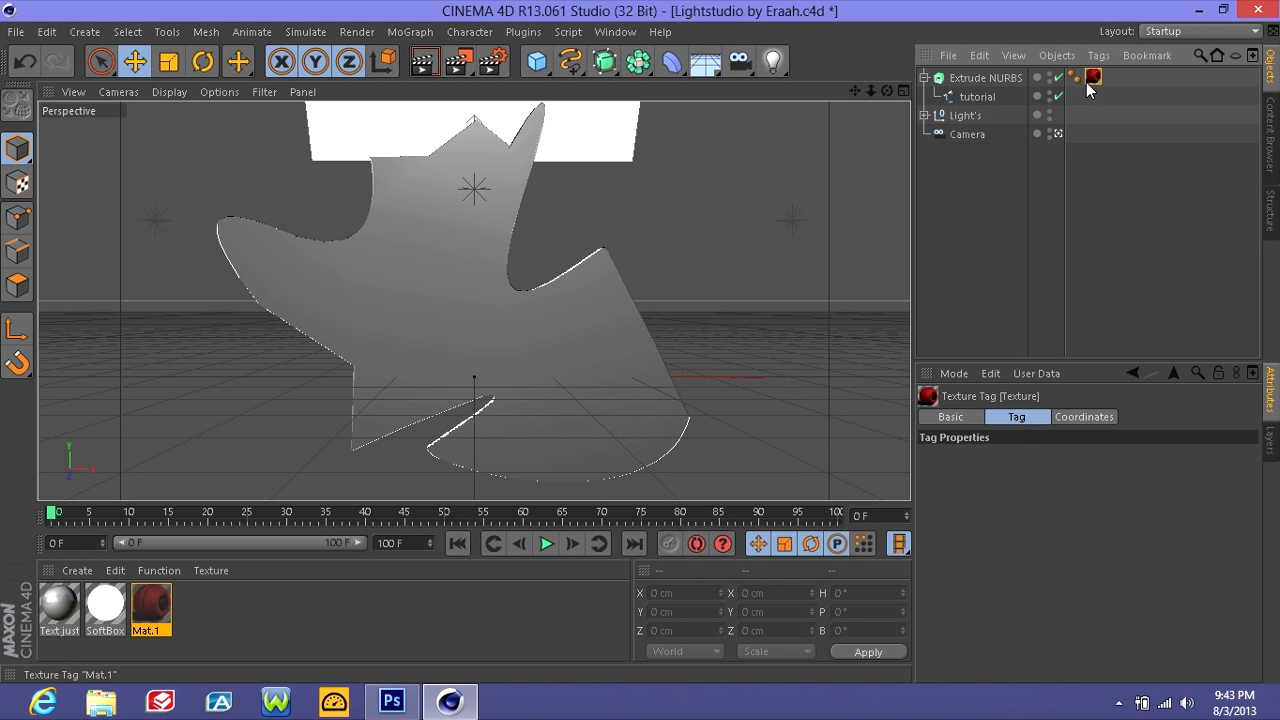
drag(1072, 95, 1093, 77)
click(966, 186)
click(980, 189)
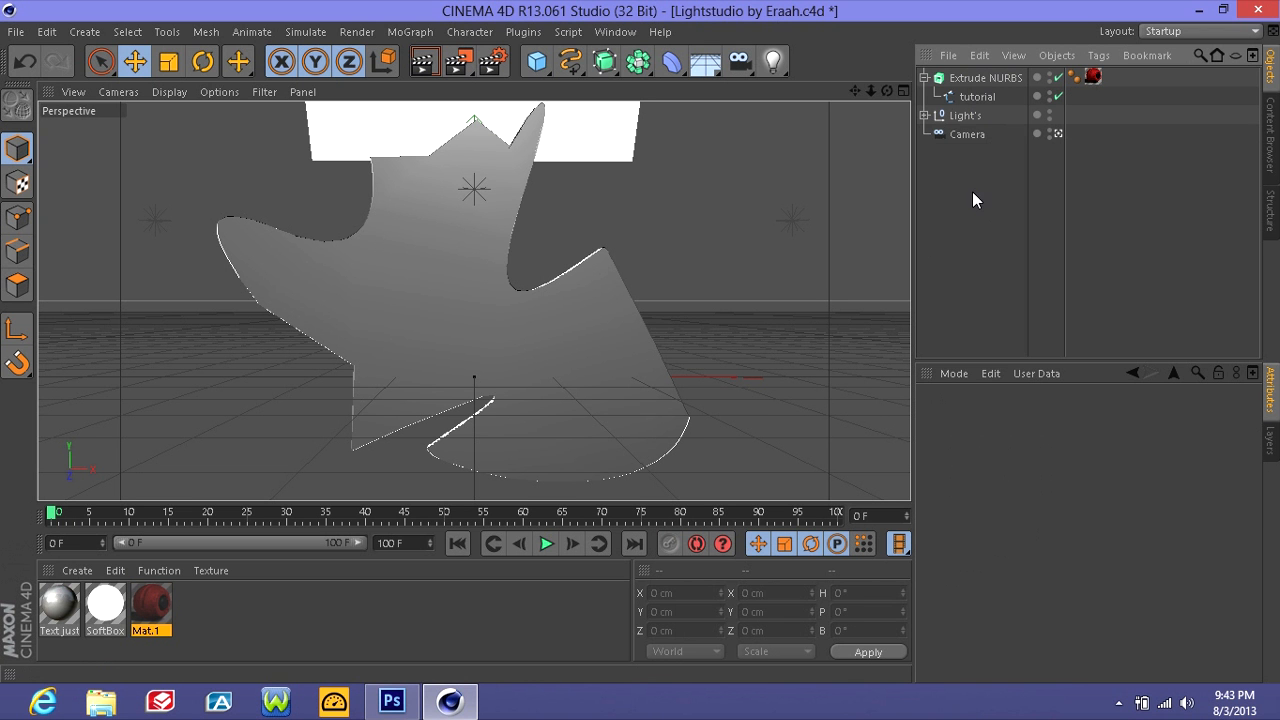
- Delete the Mat.1 texture tag from the Extrude NURBS object
click(925, 77)
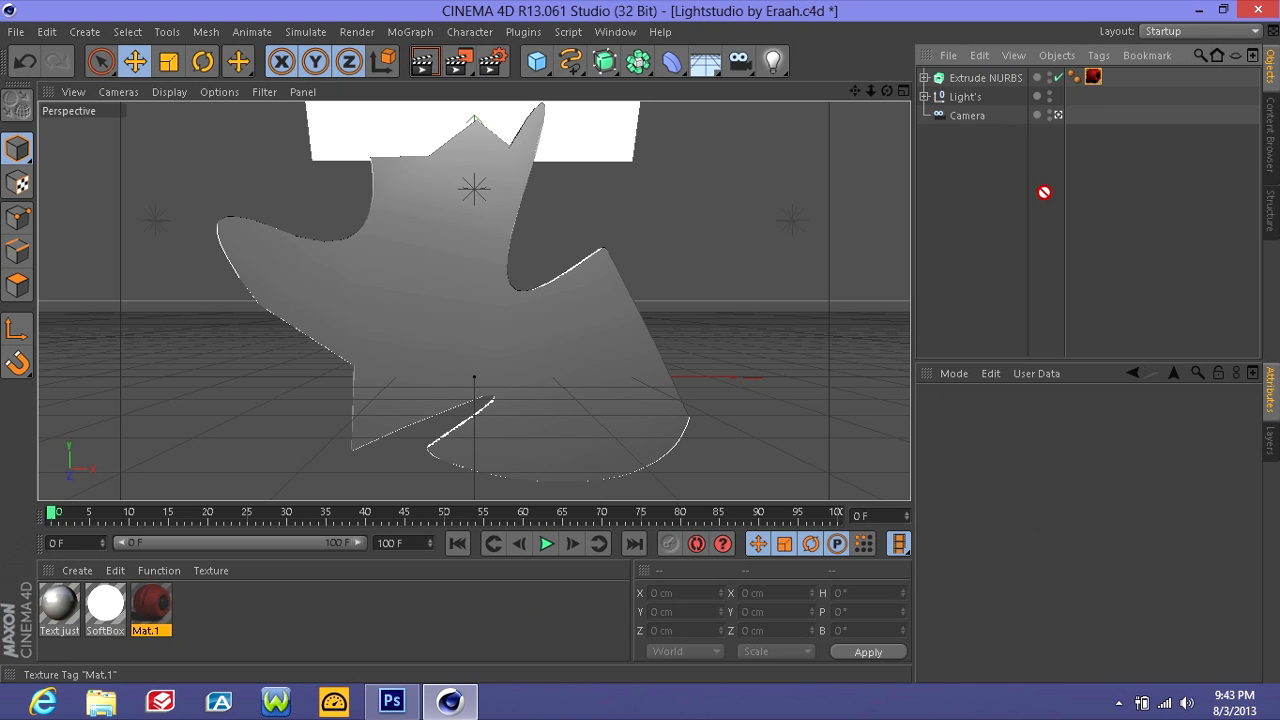
click(1093, 76)
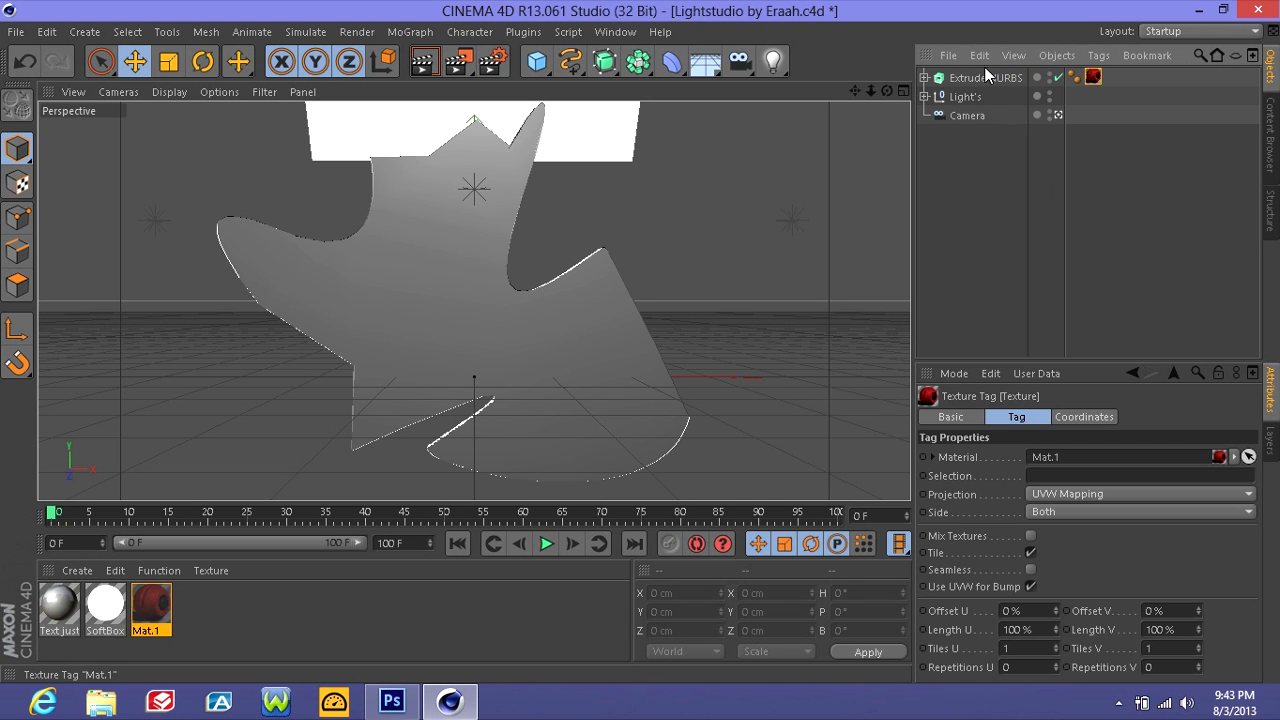
click(978, 55)
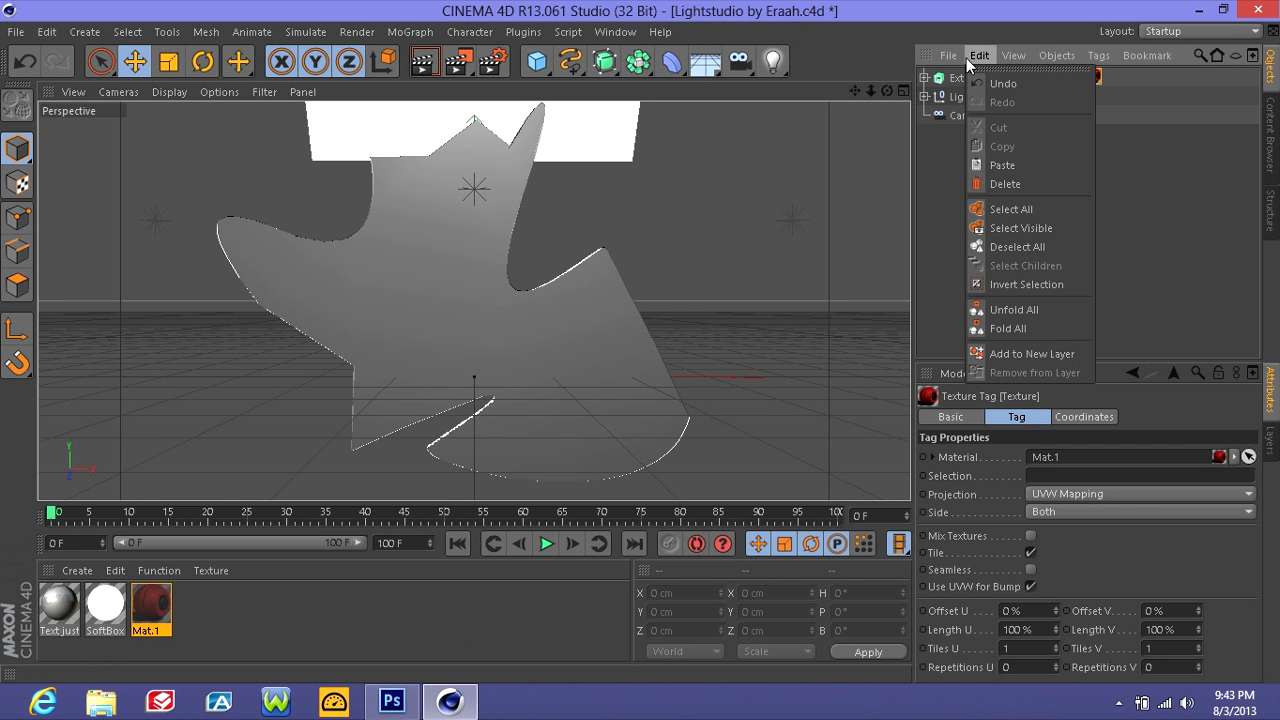
click(1005, 184)
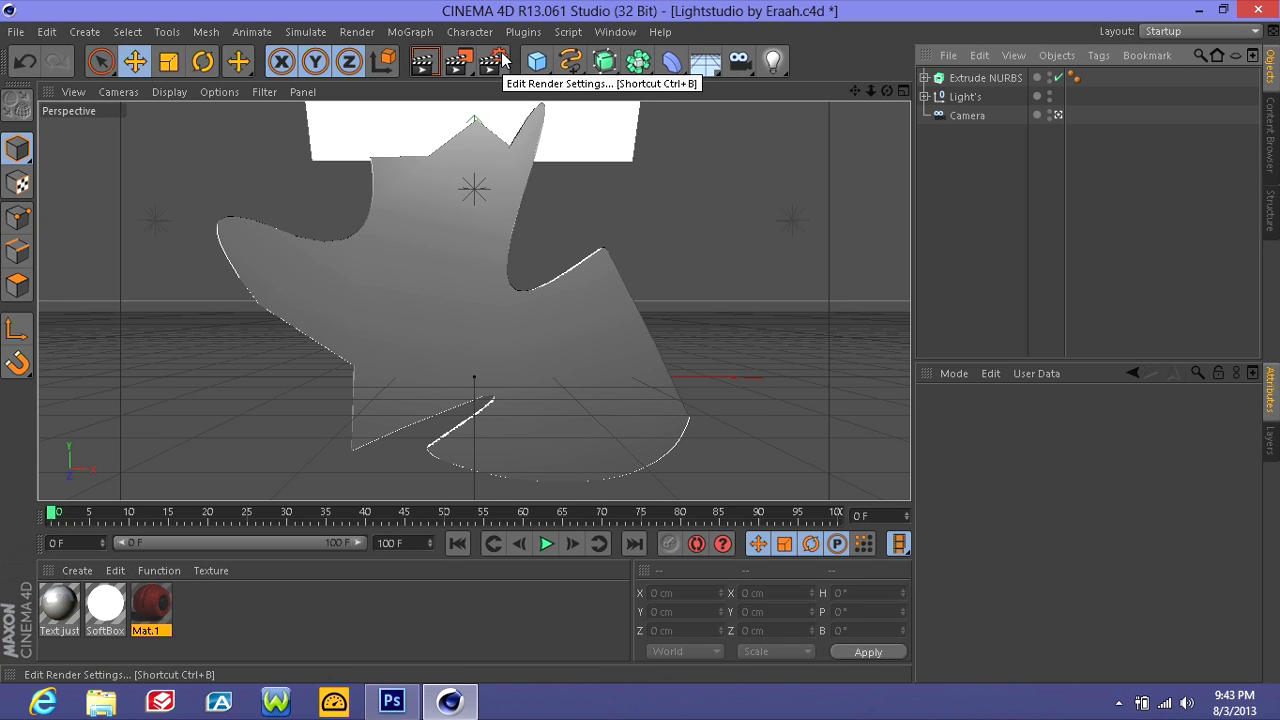
- Add an Atom Array object and set its cylinder radius and sphere radius to 0.8 cm
click(639, 62)
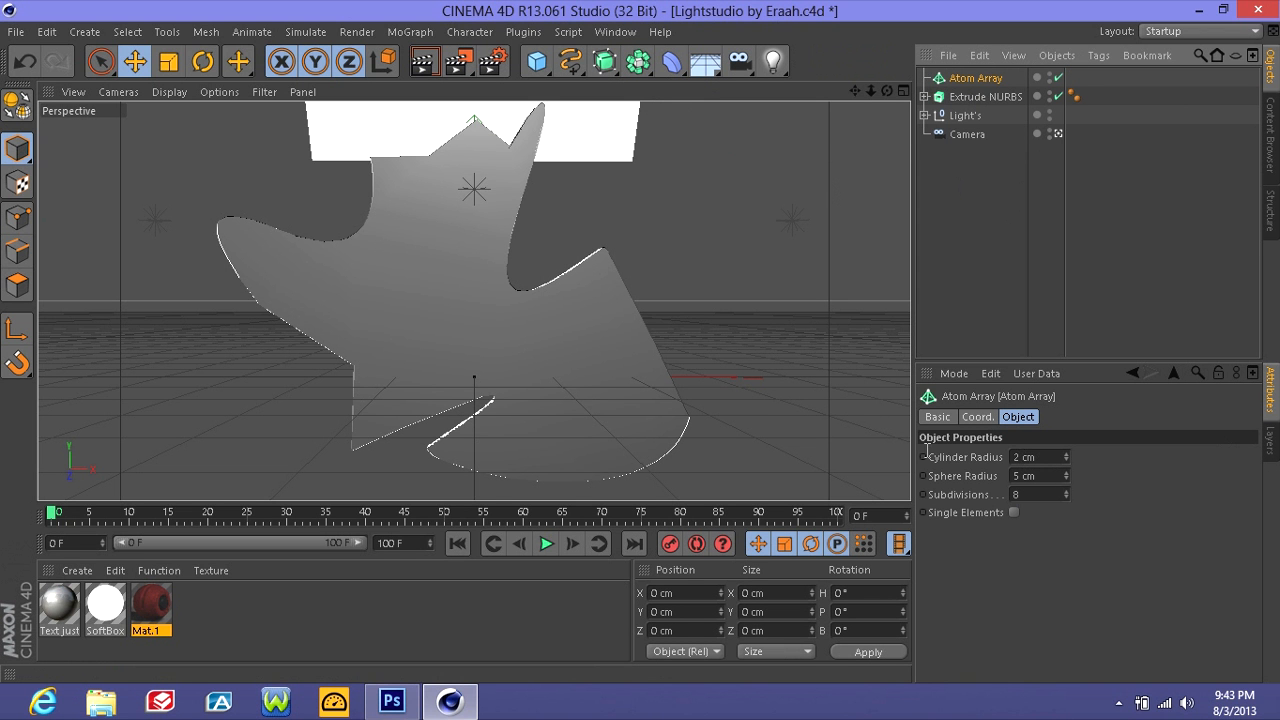
drag(1021, 457, 1005, 457)
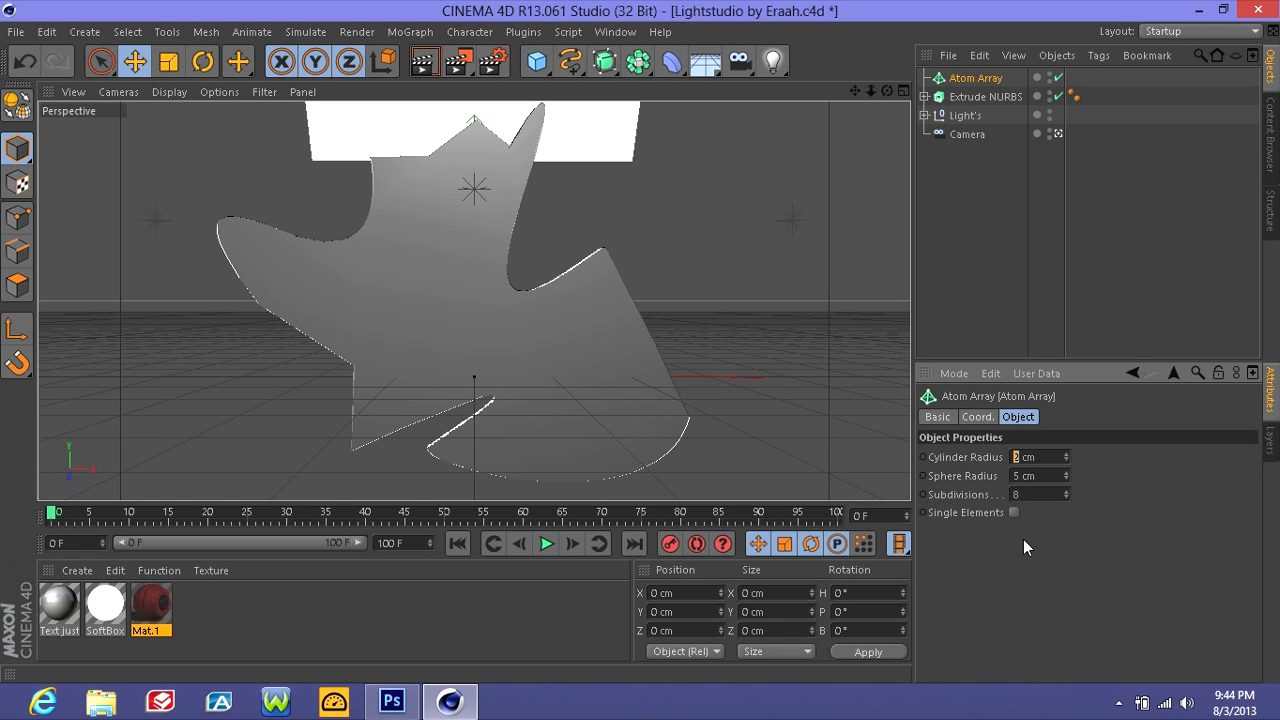
key(BackSpace)
text(.8)
key(BackSpace)
key(BackSpace)
text(.8)
key(BackSpace)
text(0.8)
key(Return)
click(967, 286)
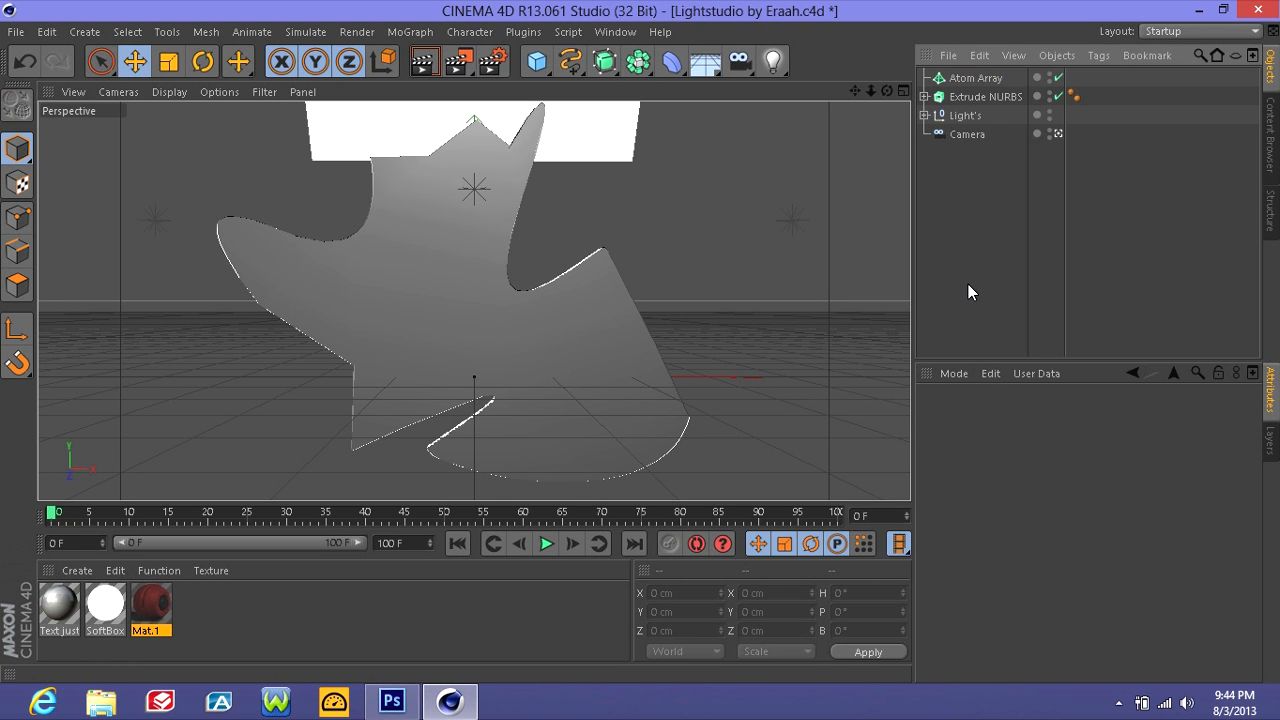
- Duplicate the Extrude NURBS object together with its tutorial spline
click(983, 77)
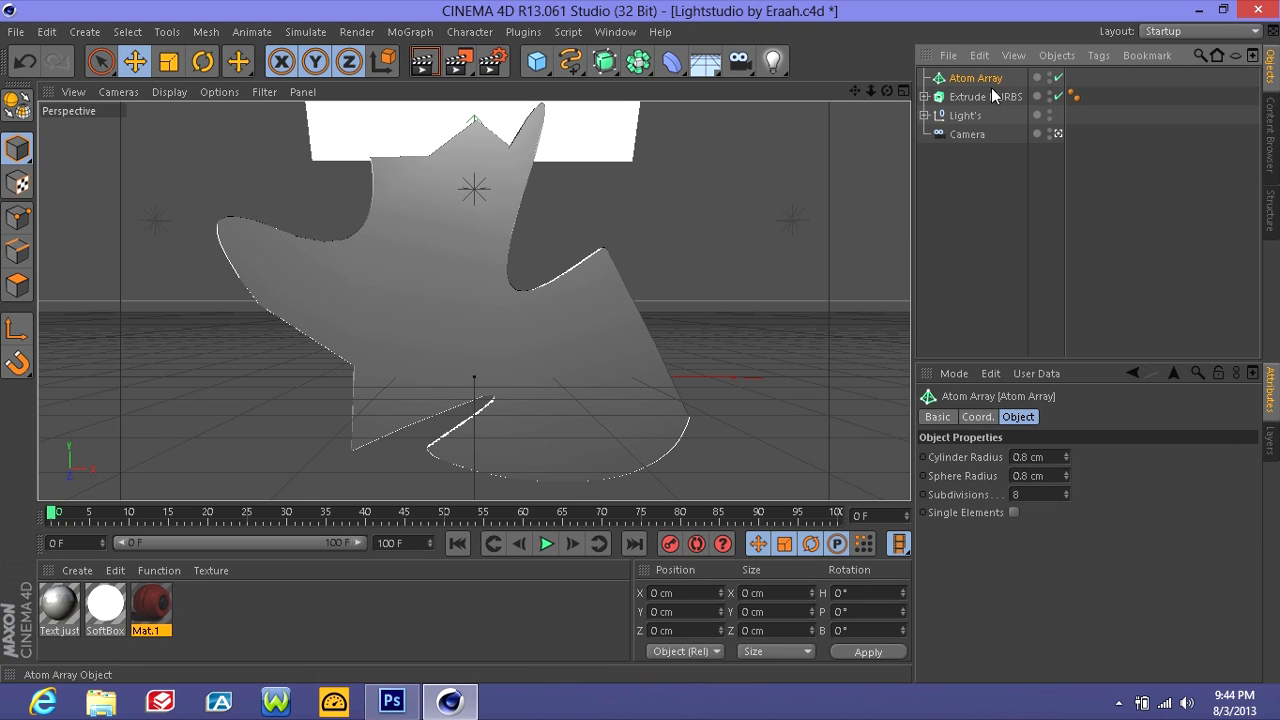
click(993, 238)
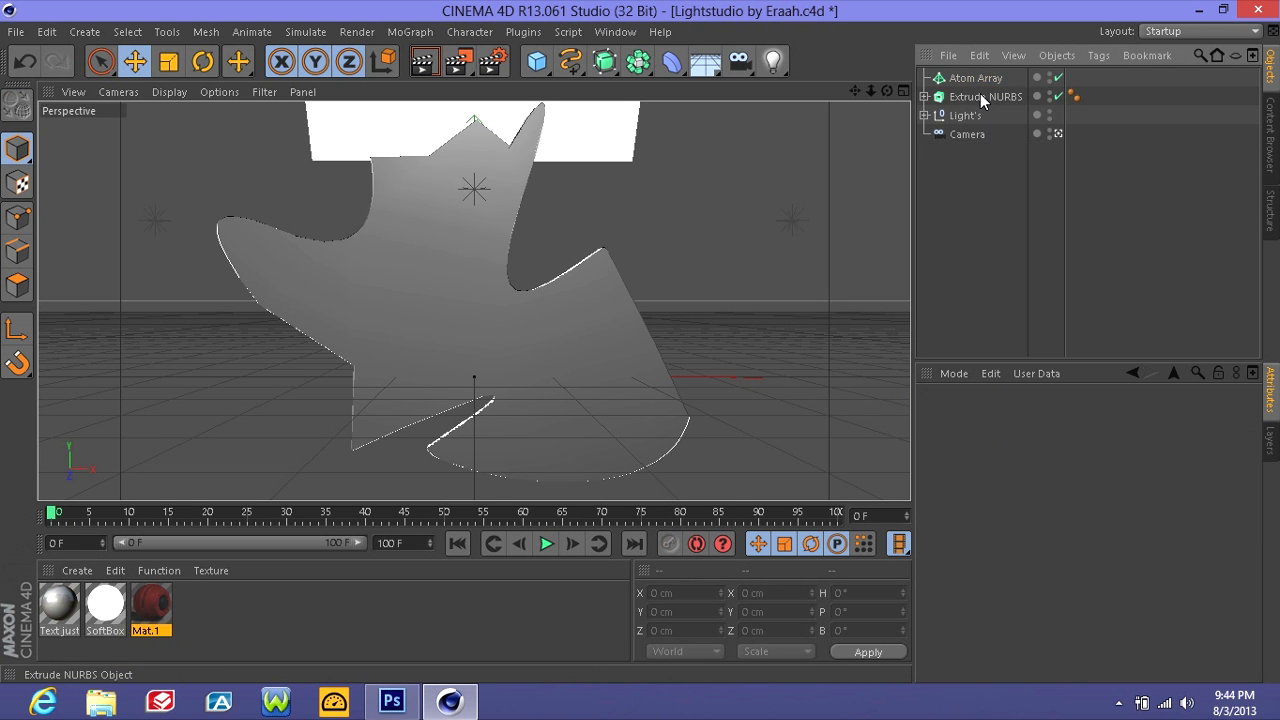
click(980, 97)
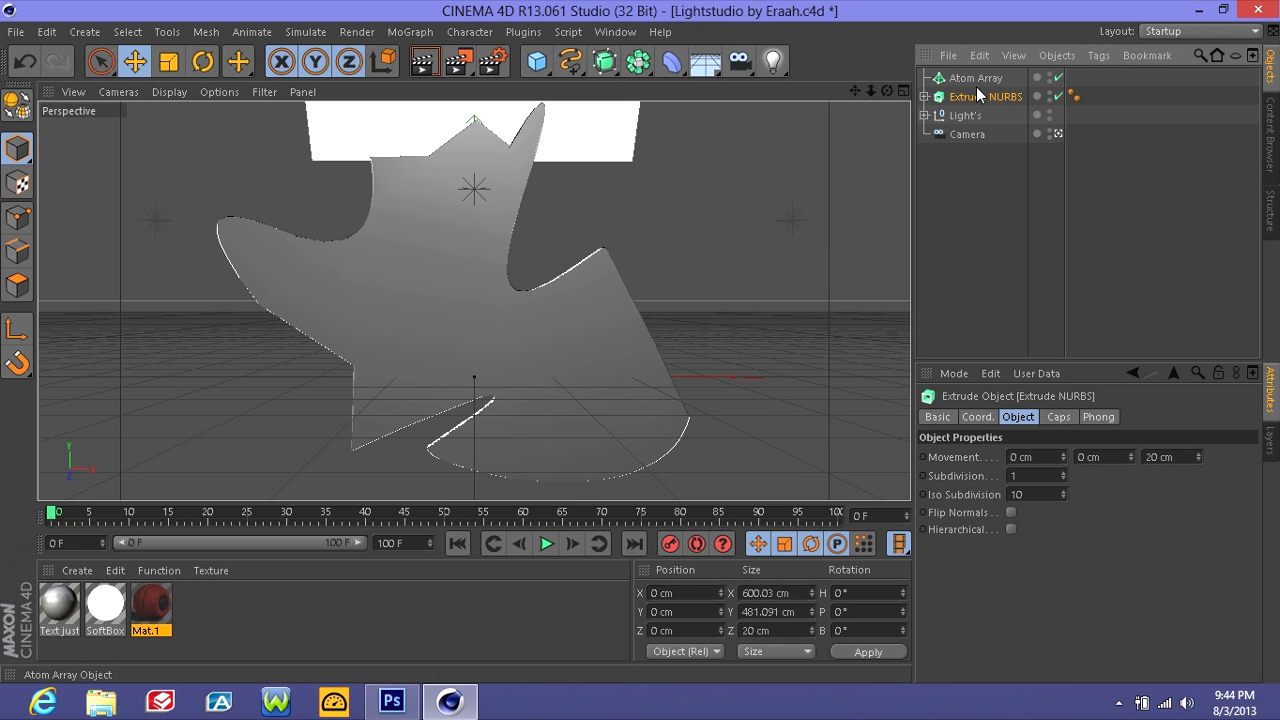
key(ctrl+c)
key(ctrl+v)
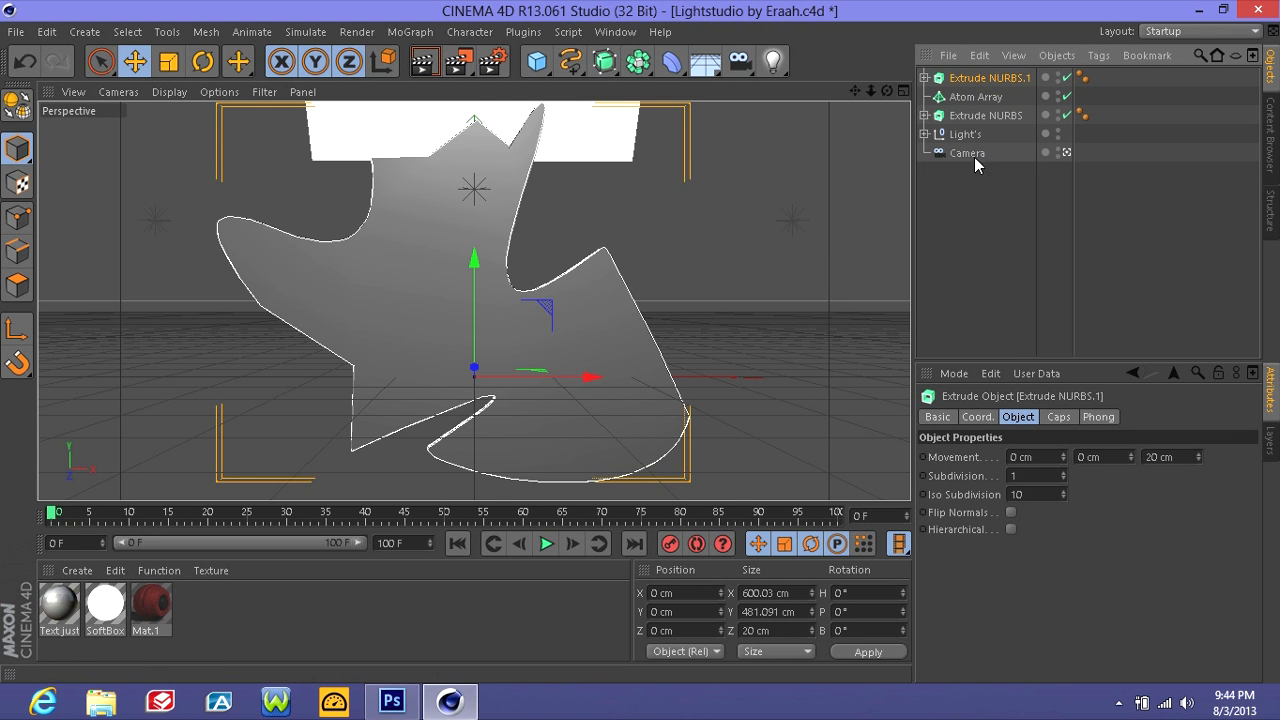
click(975, 168)
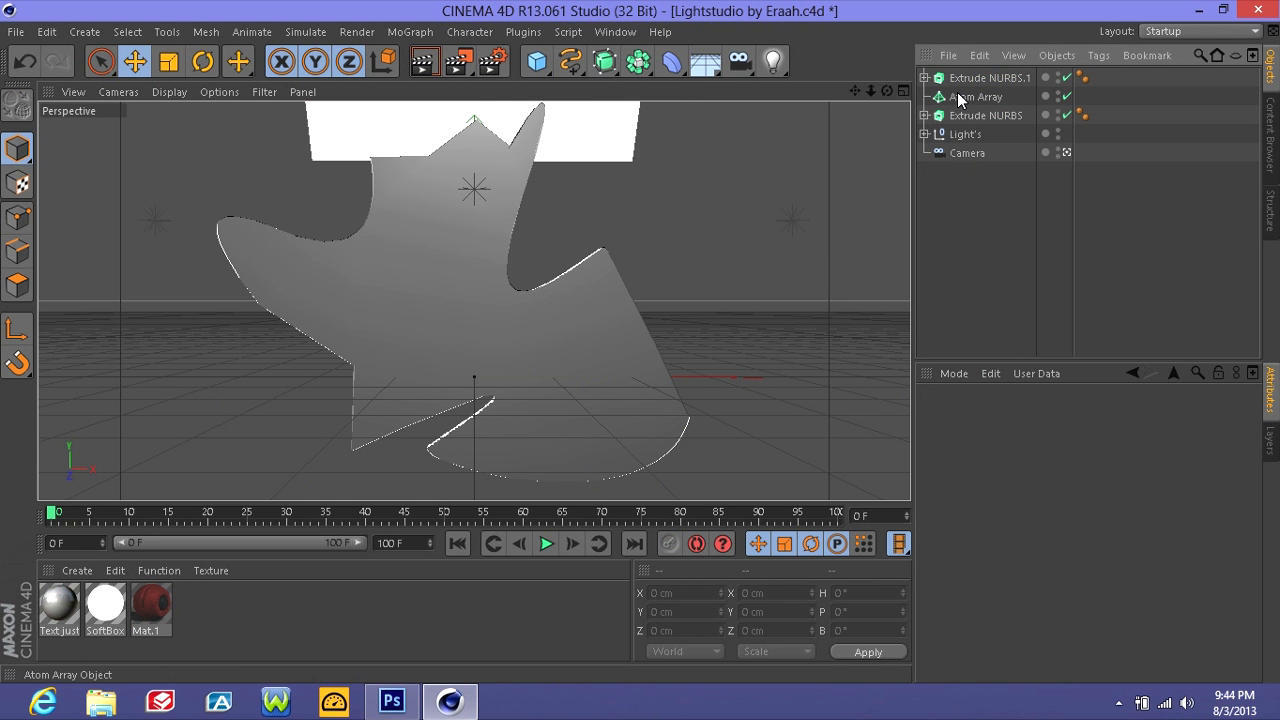
- Make the duplicated Extrude NURBS a child of the Atom Array
drag(967, 97, 965, 96)
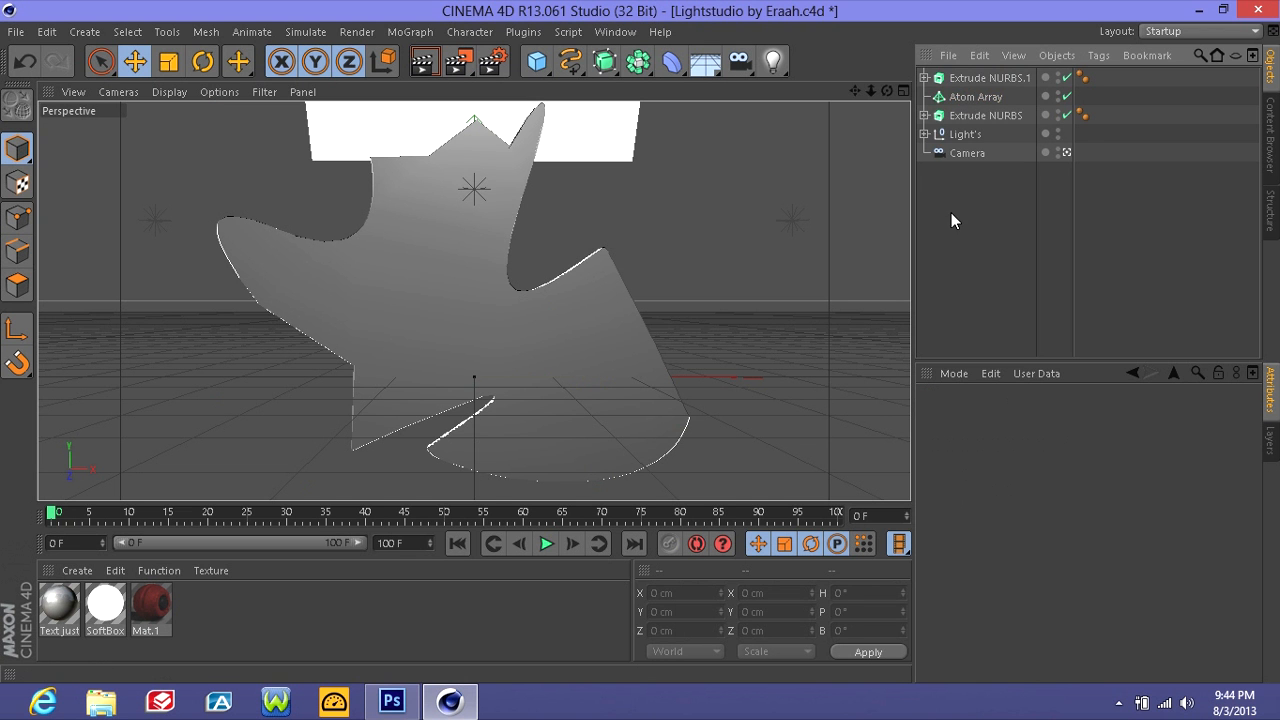
click(925, 78)
click(925, 78)
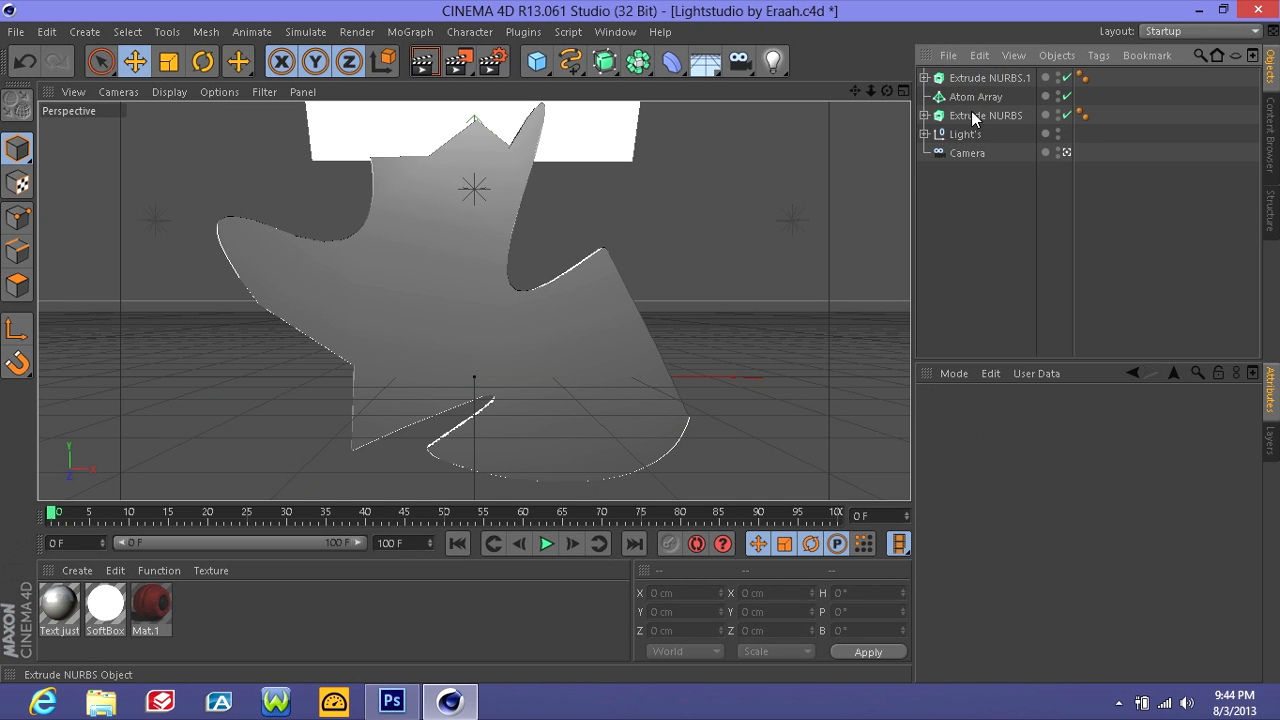
drag(980, 79, 981, 95)
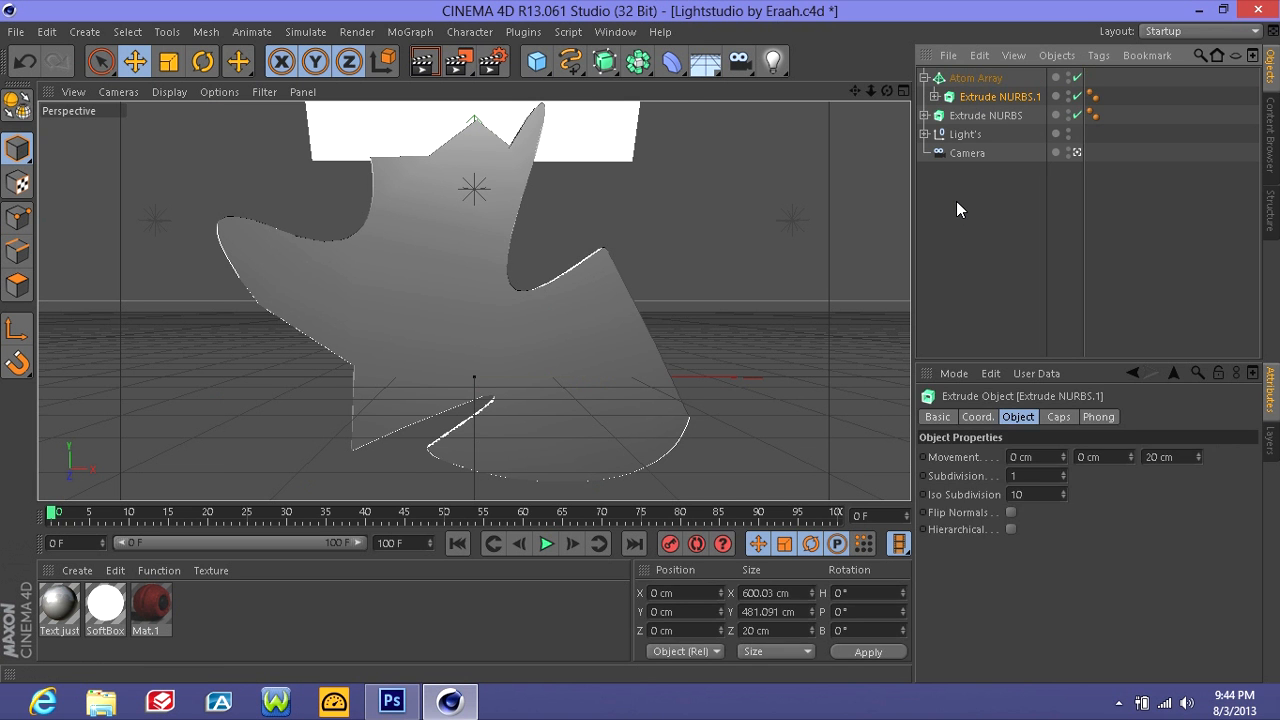
click(957, 201)
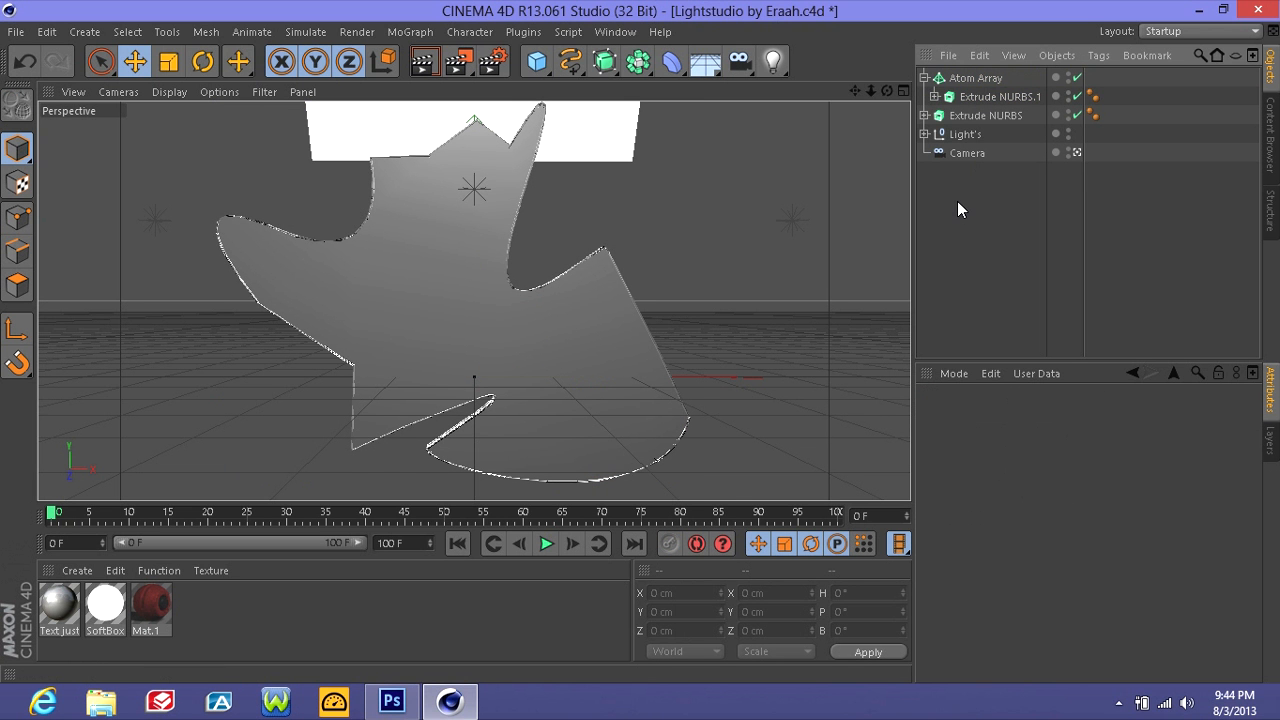
- Examine the Atom Array's object properties and the cap settings of the Extrude NURBS nested inside it
click(934, 97)
click(935, 97)
click(995, 109)
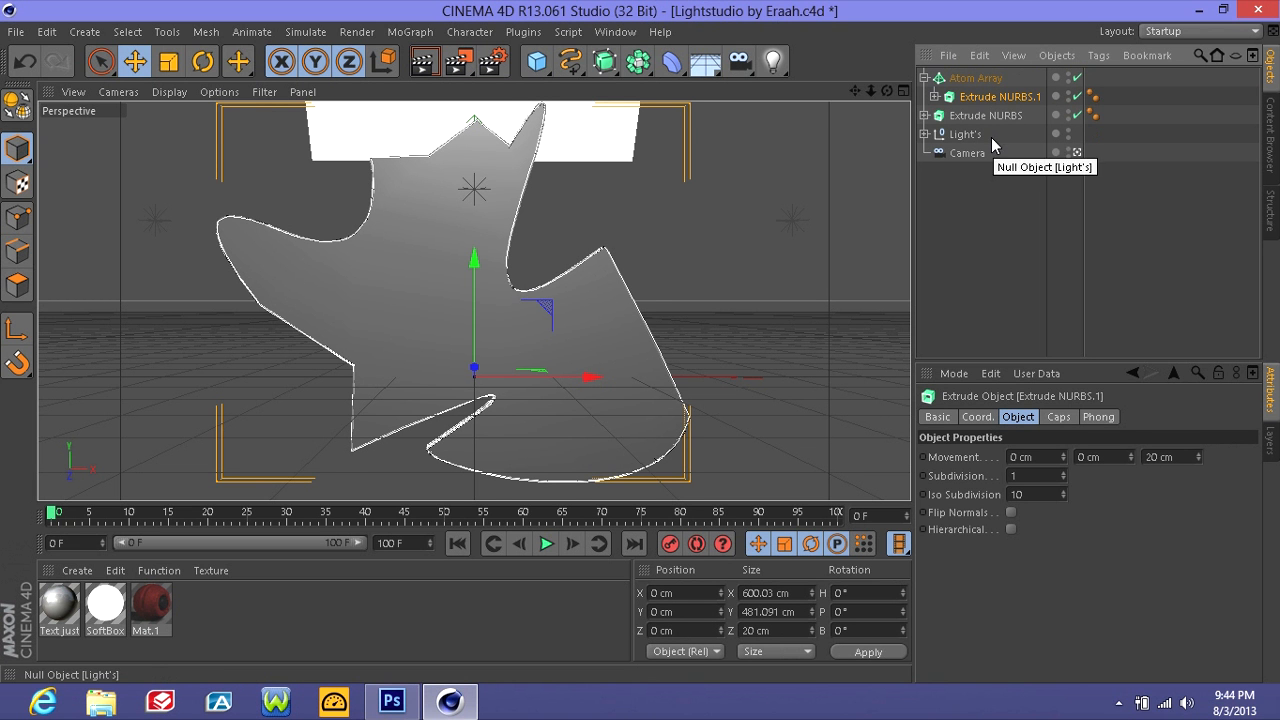
click(988, 80)
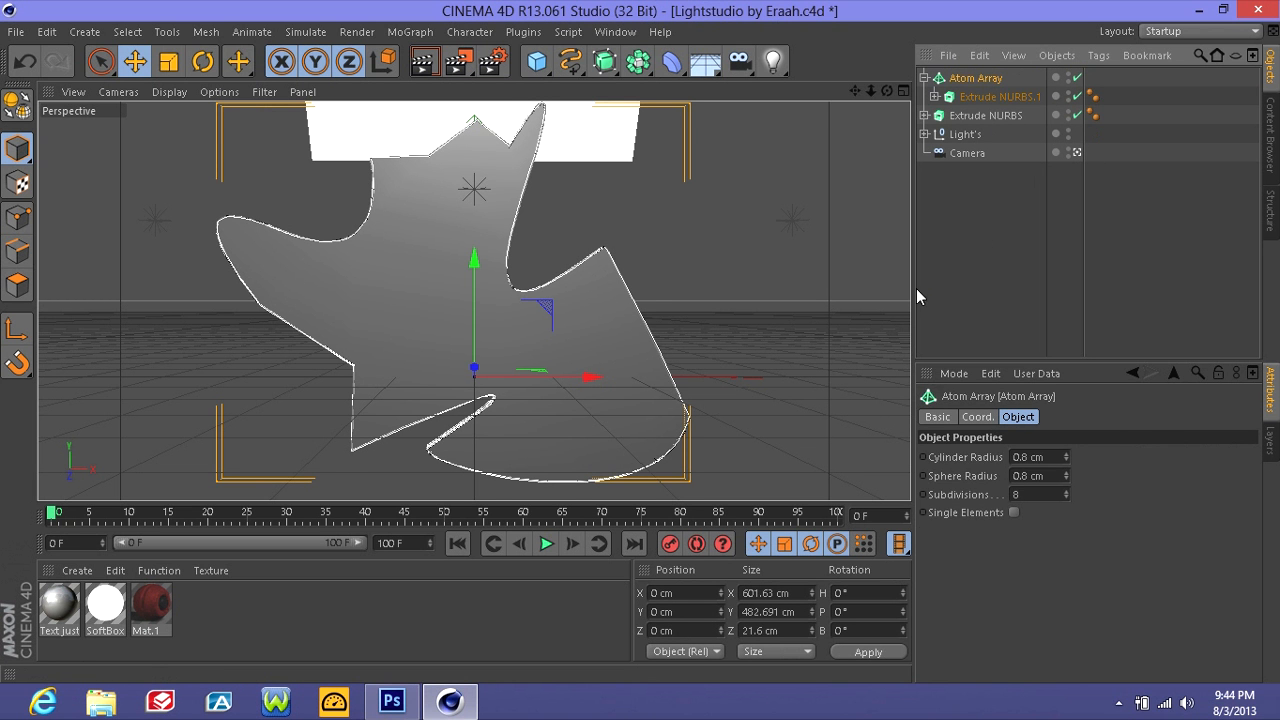
click(959, 285)
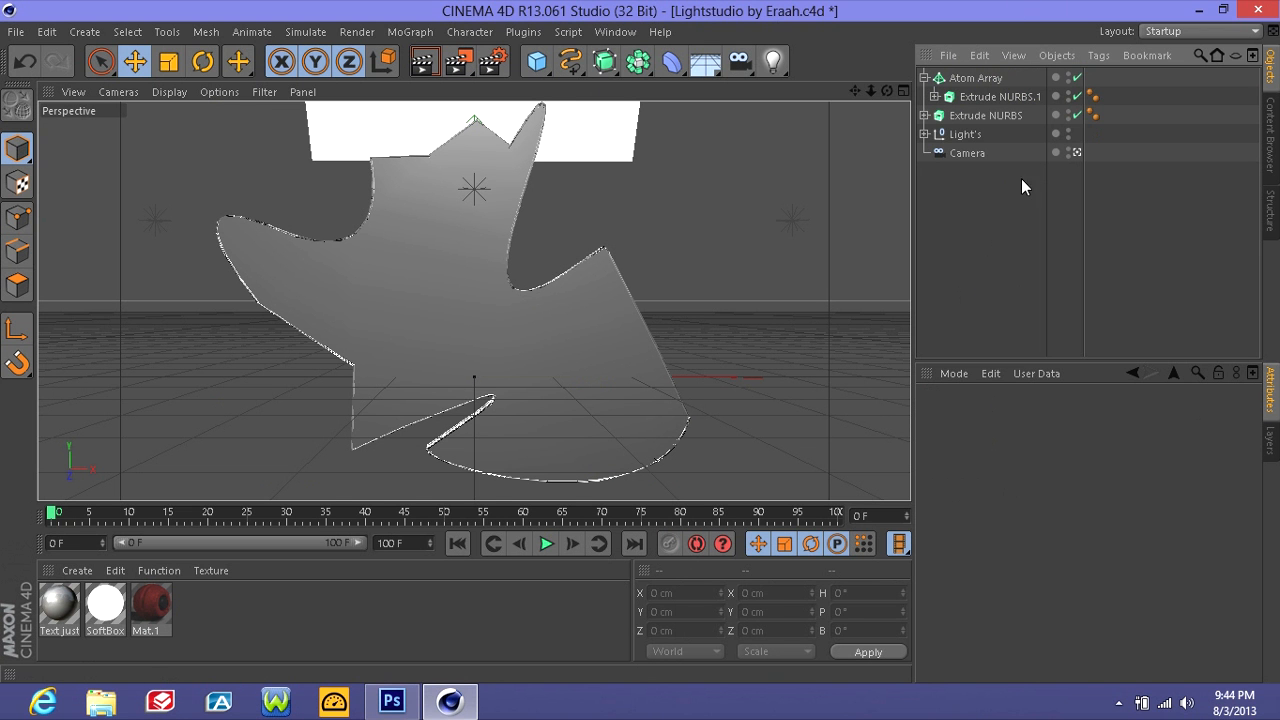
click(991, 80)
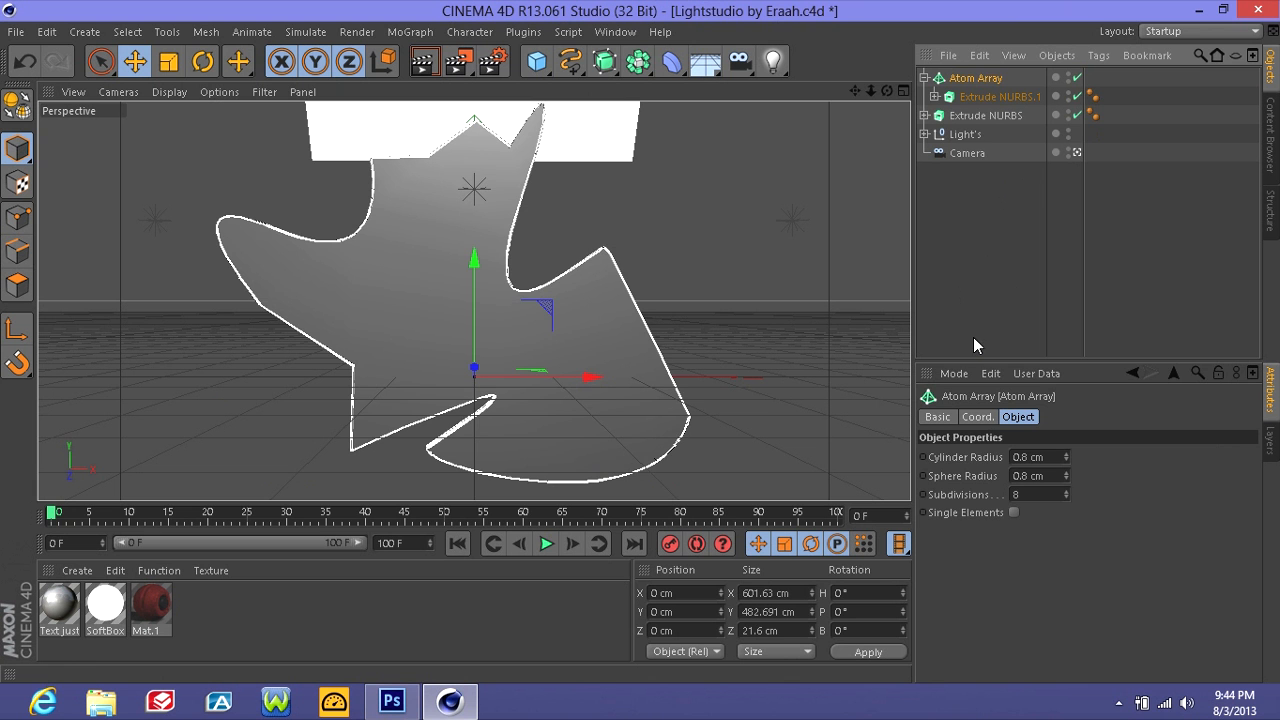
click(986, 96)
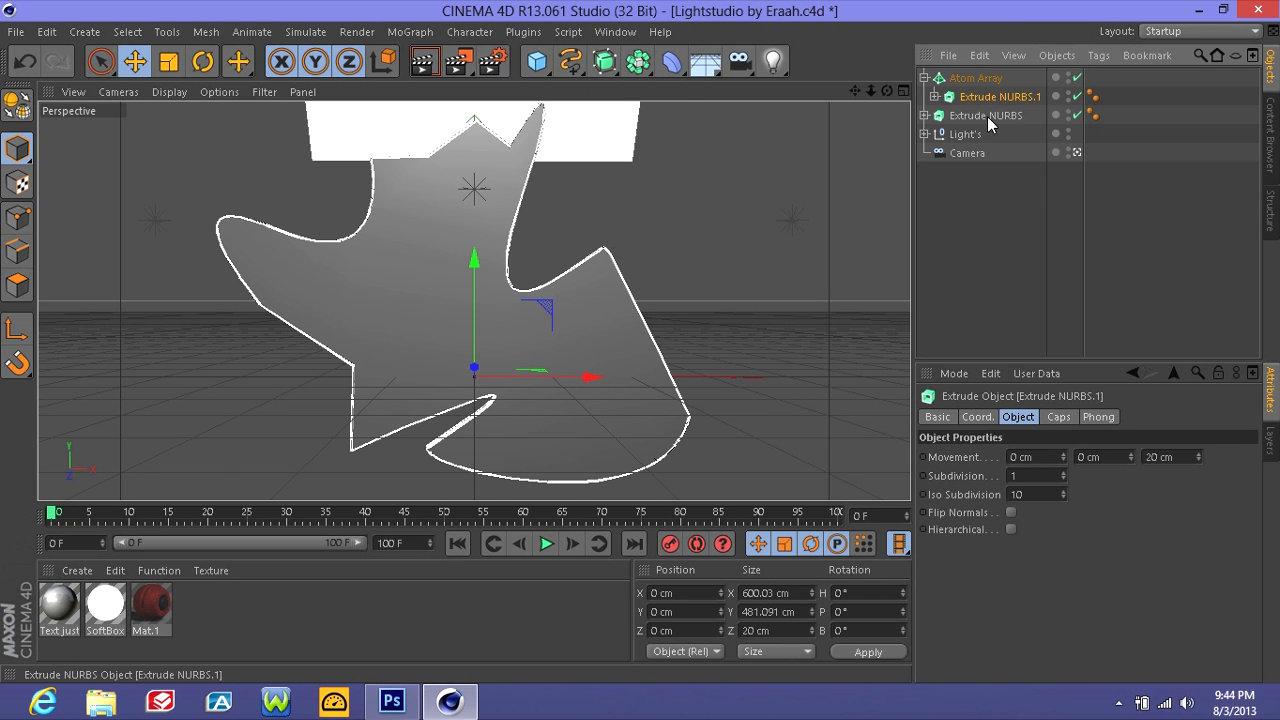
click(1058, 419)
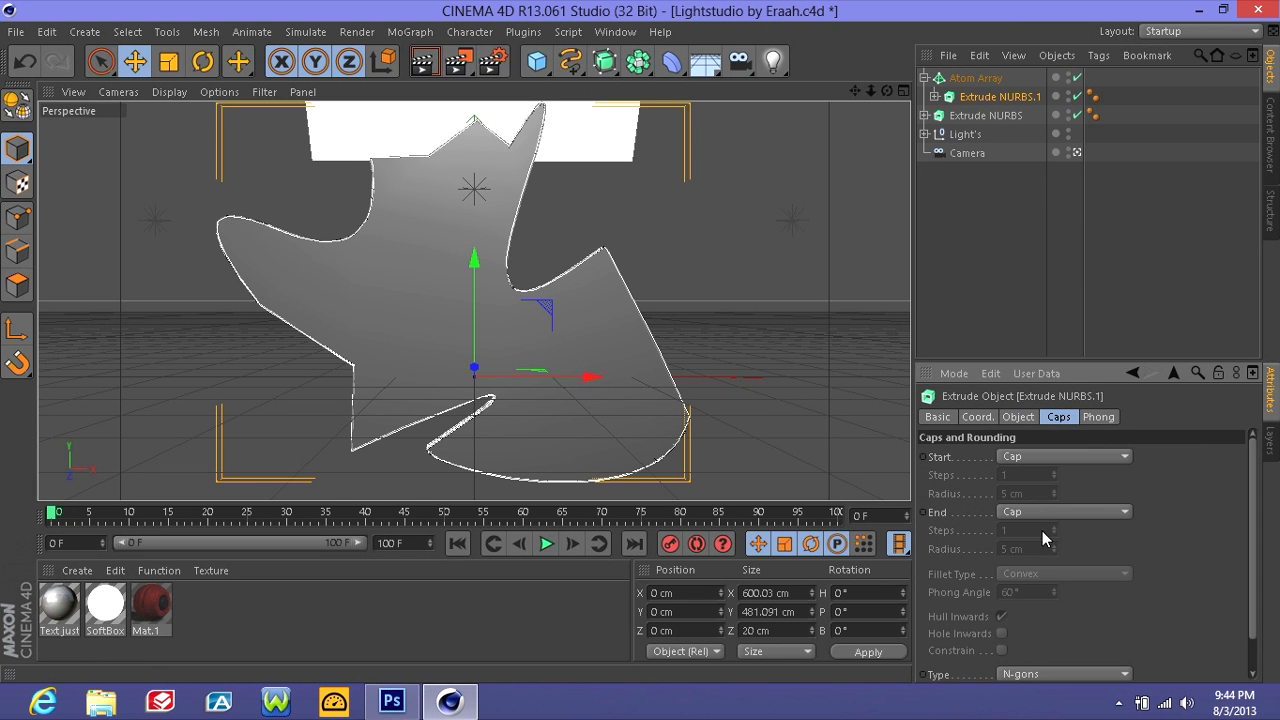
click(986, 315)
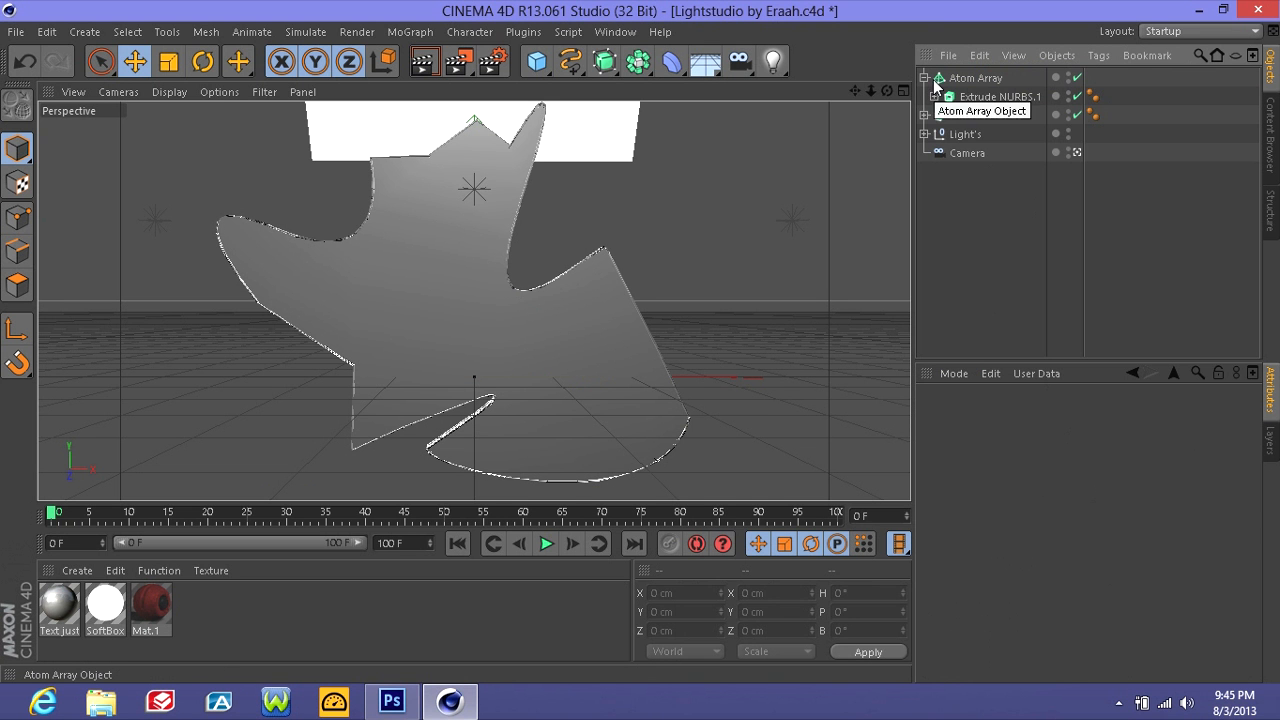
- Set the start cap of the original Extrude NURBS, outside the Atom Array, to Fillet Cap
click(990, 114)
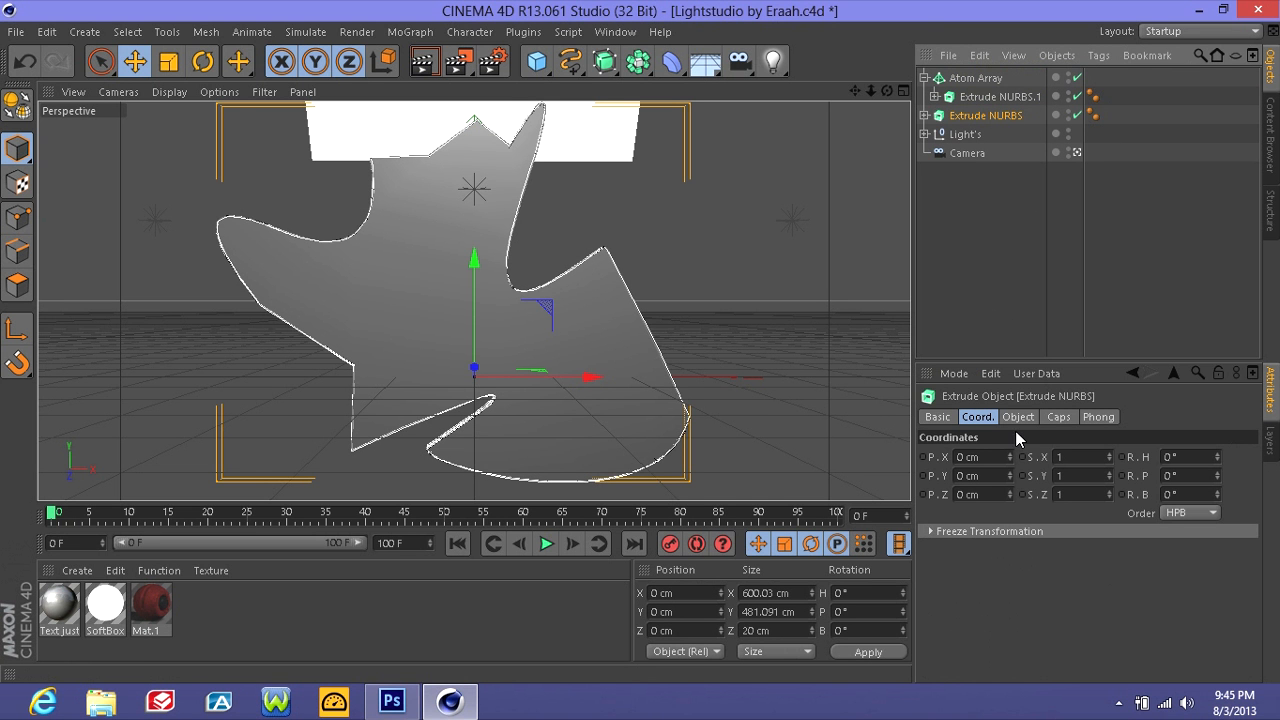
click(1016, 417)
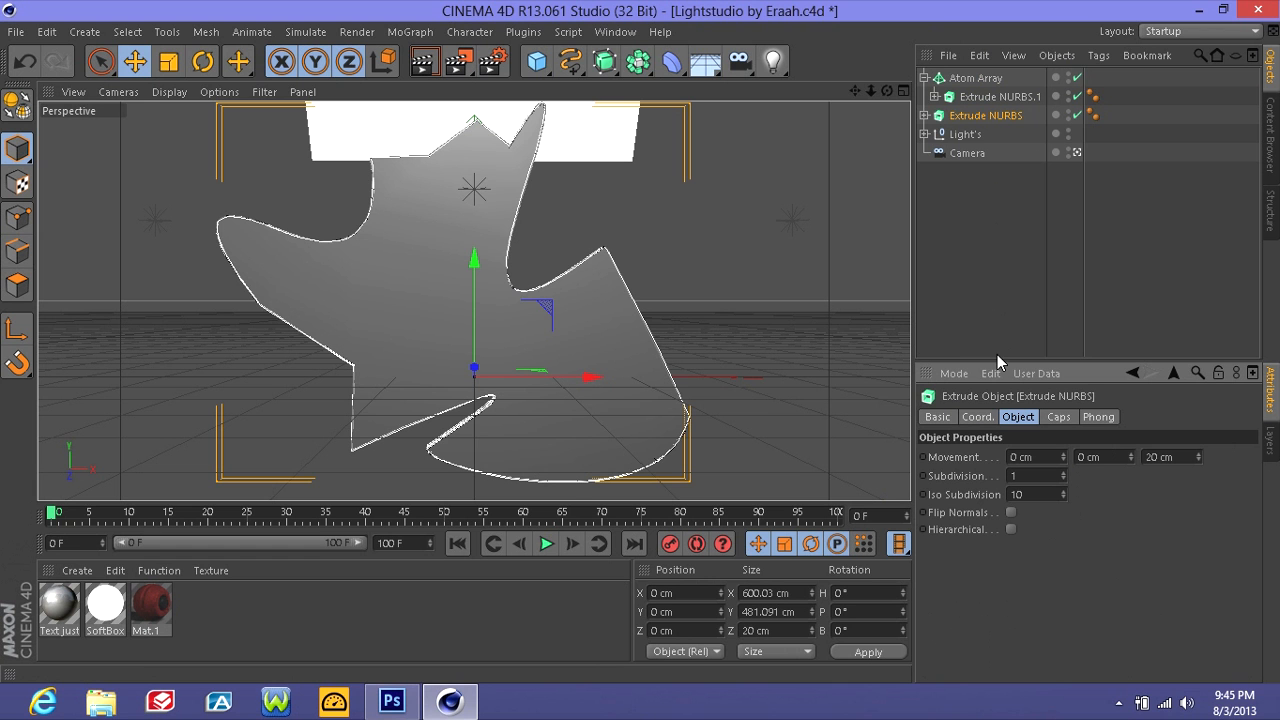
click(1062, 418)
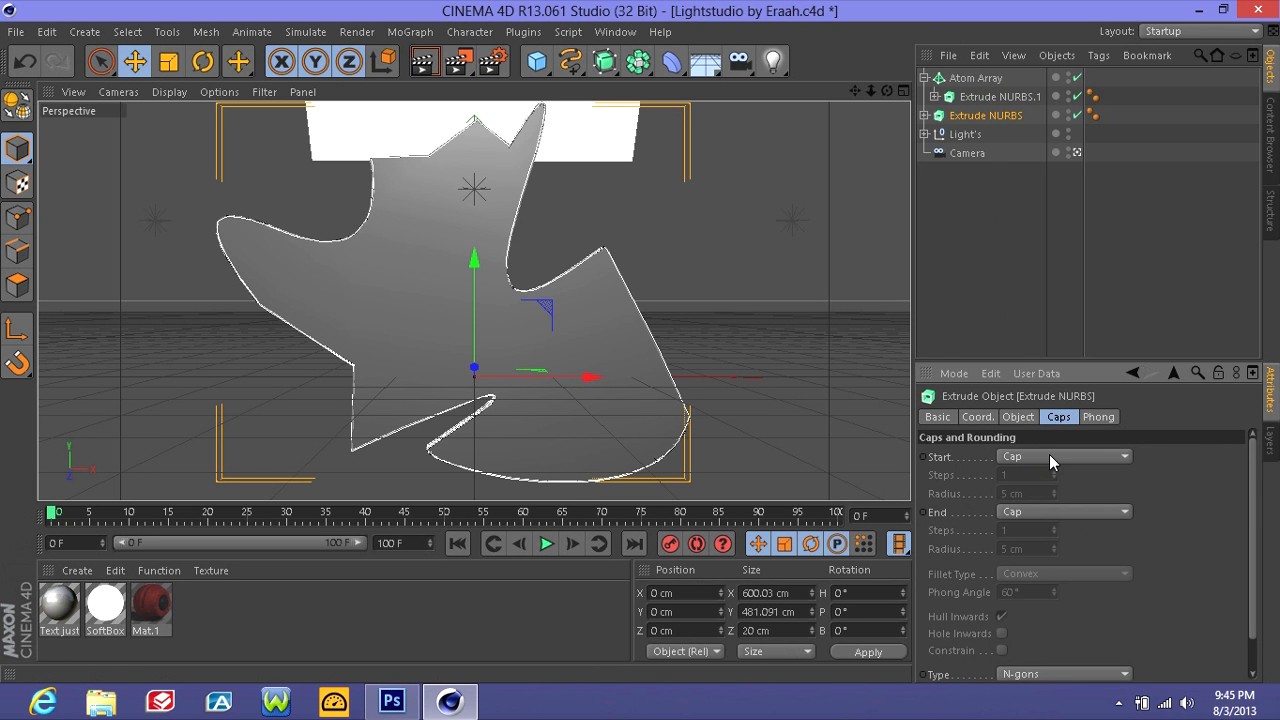
click(1049, 456)
click(1048, 536)
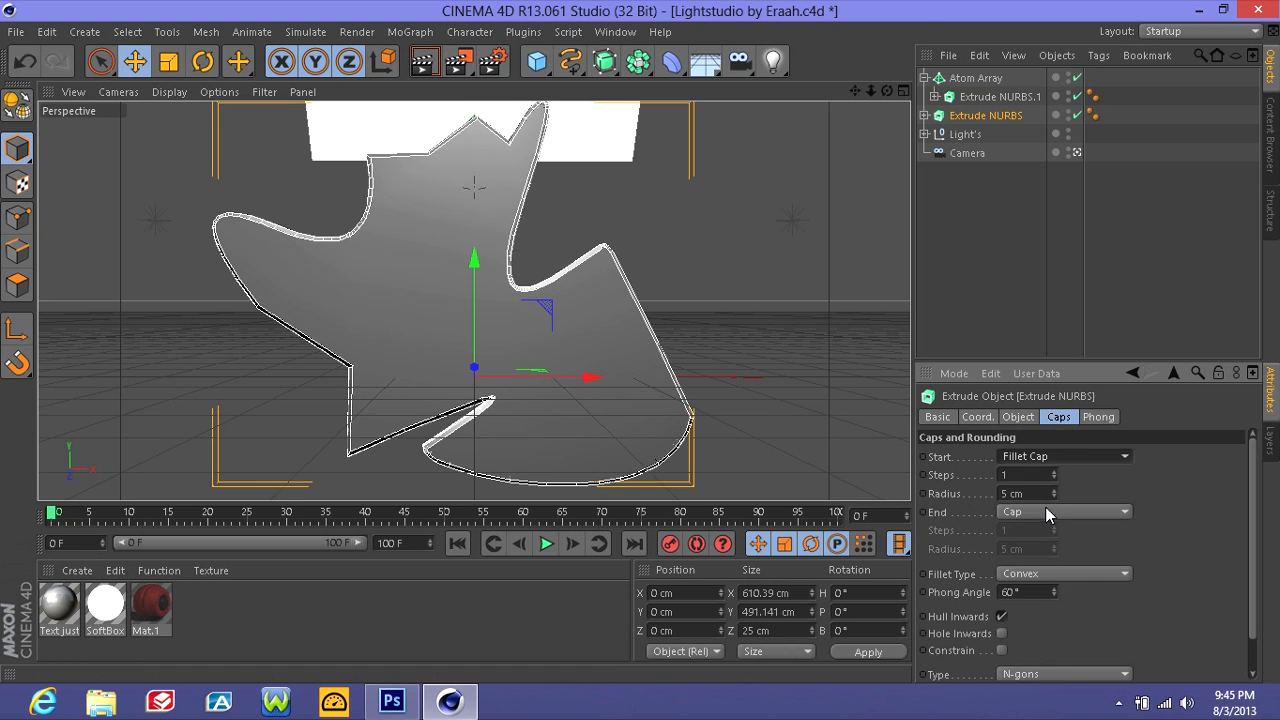
- Try Fillet Cap on the end of the original Extrude NURBS and set the end back to Cap
click(1045, 512)
click(1043, 584)
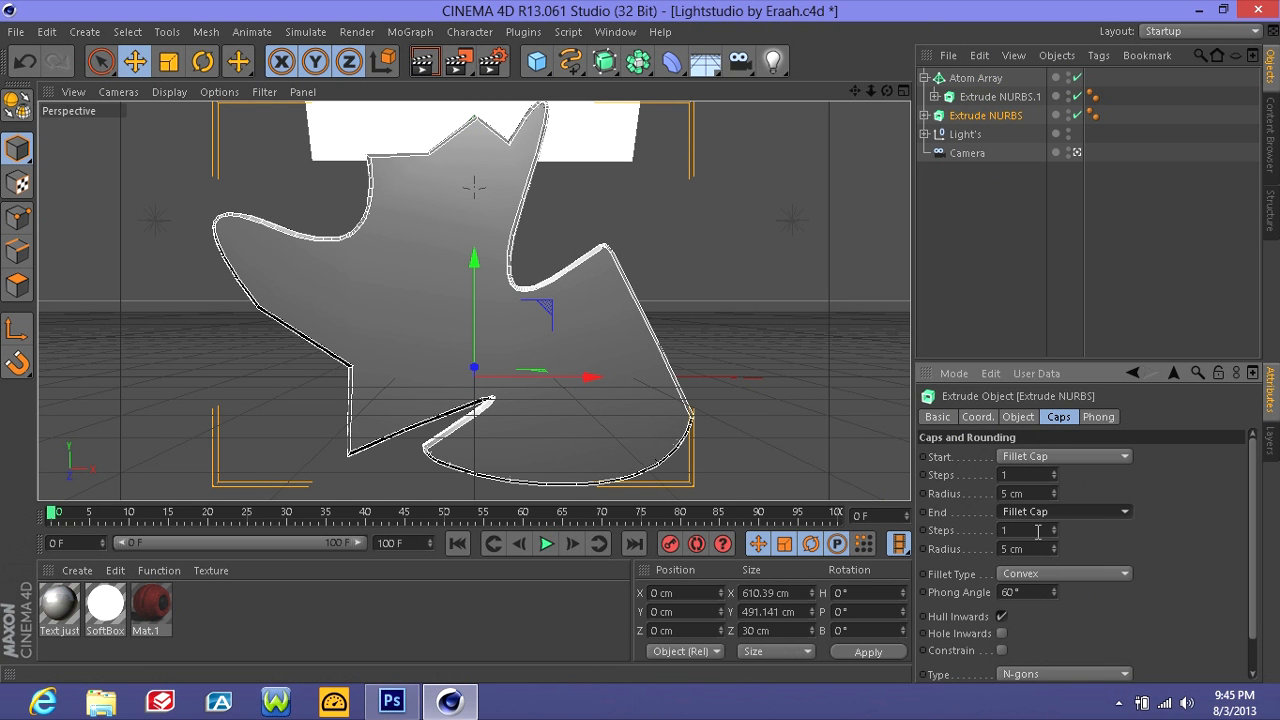
click(1120, 514)
click(1120, 514)
click(1120, 514)
click(1061, 551)
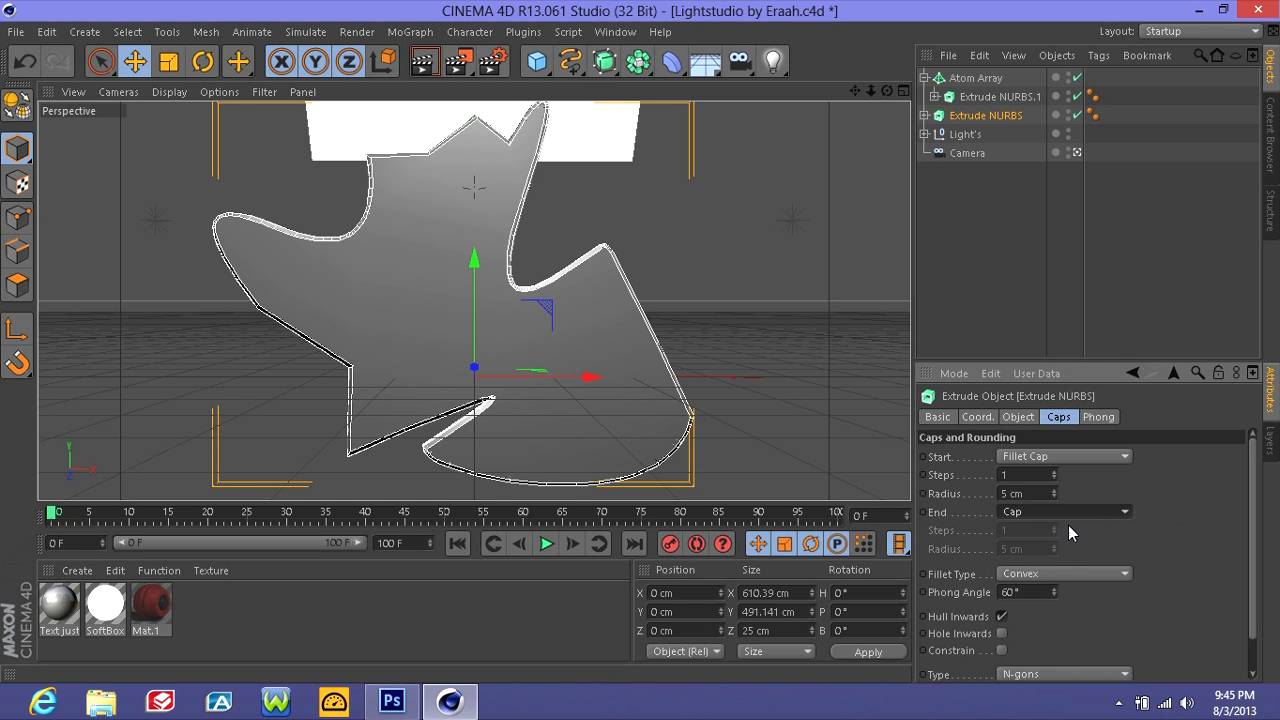
click(1003, 341)
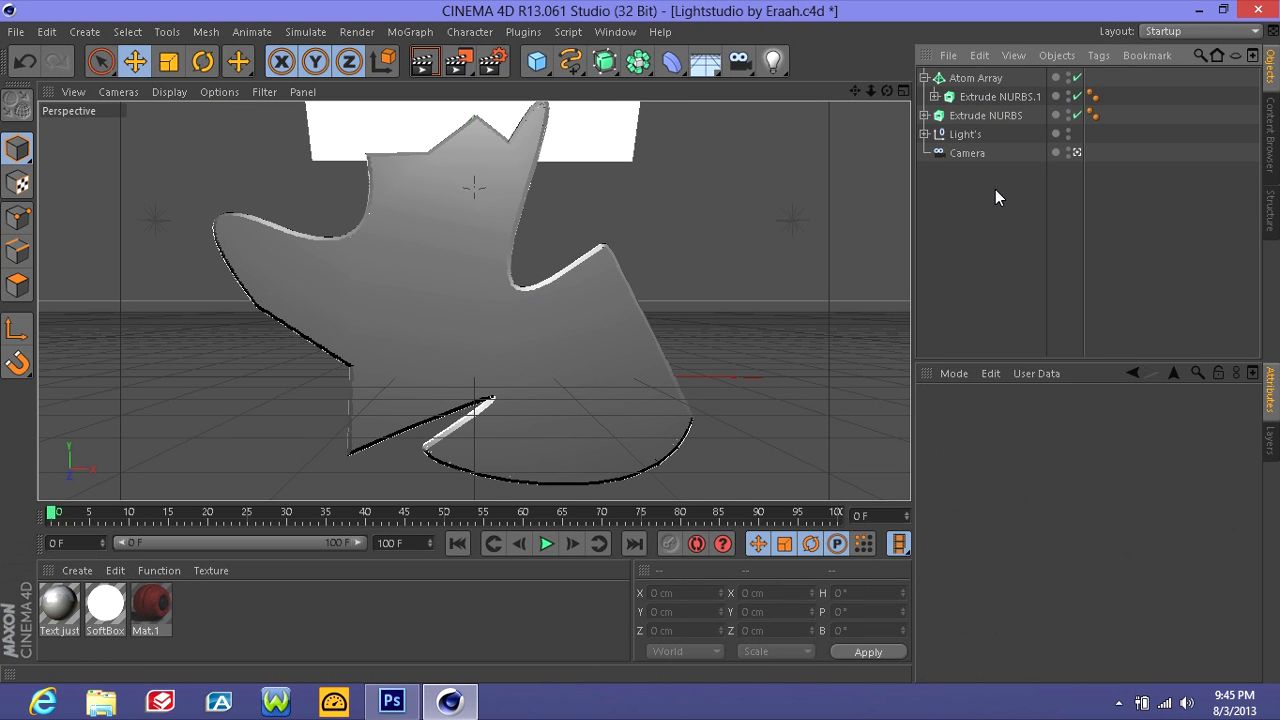
- Load the blue Mat 8 material from the preset library into the scene's materials
click(980, 82)
click(989, 226)
click(1271, 160)
drag(1044, 110, 366, 608)
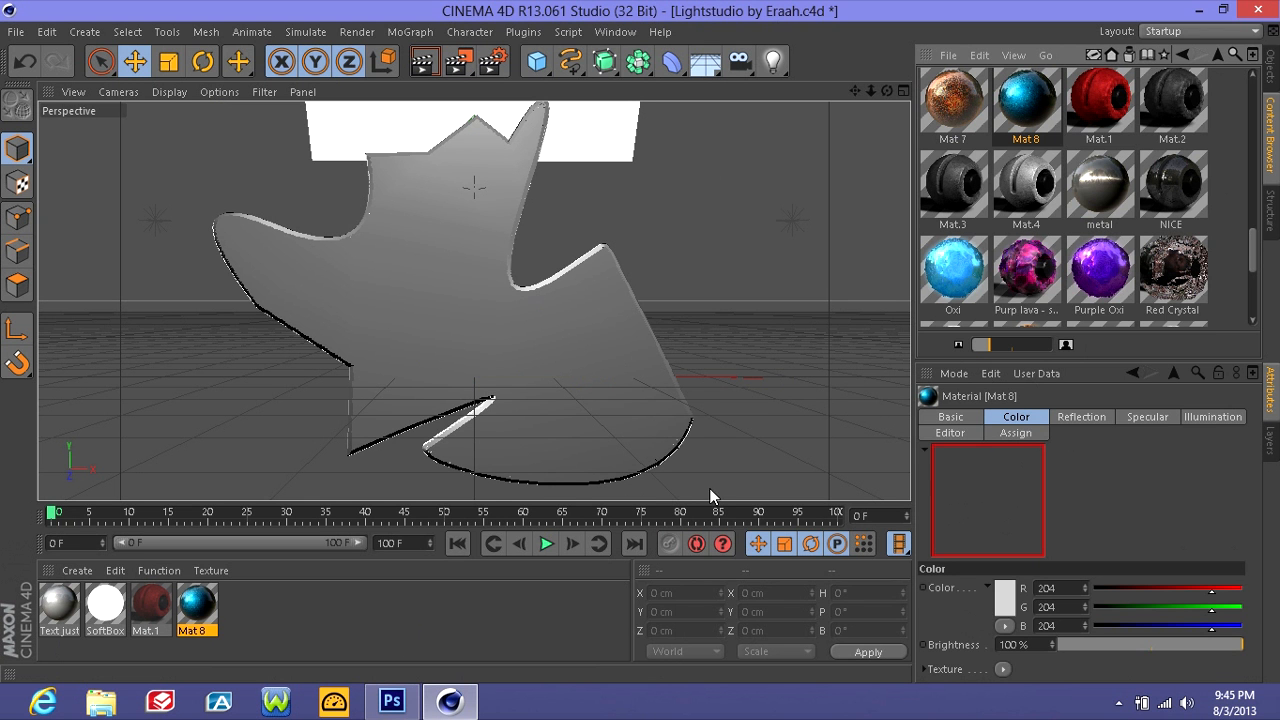
- Apply the Mat 8 material to the Atom Array and check the Extrude NURBS nested inside it
click(1271, 70)
drag(200, 604, 1013, 75)
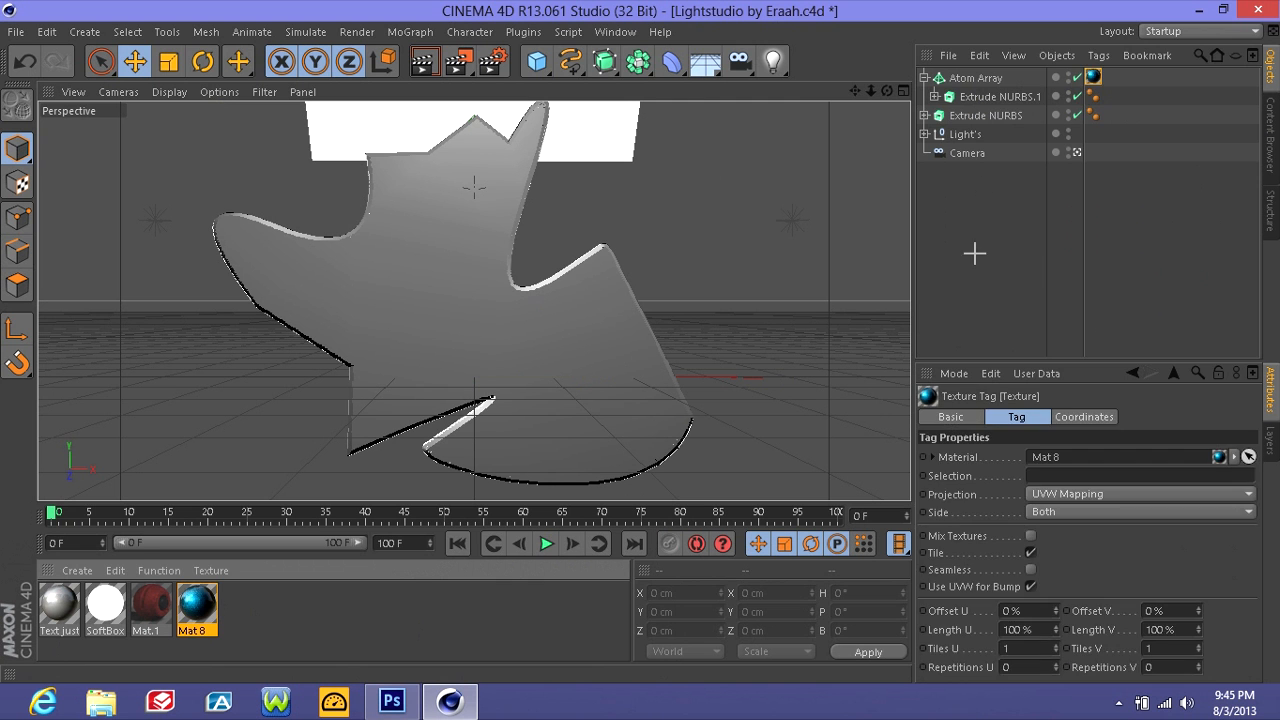
click(982, 258)
click(925, 78)
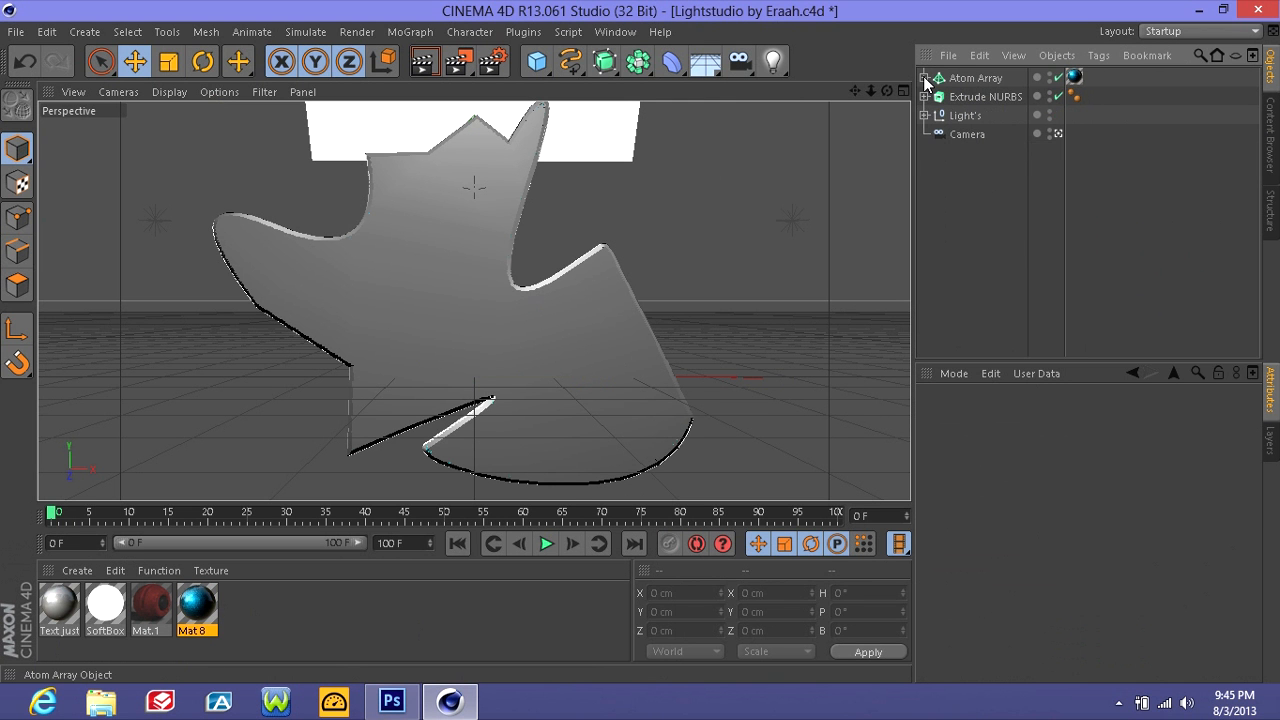
click(924, 78)
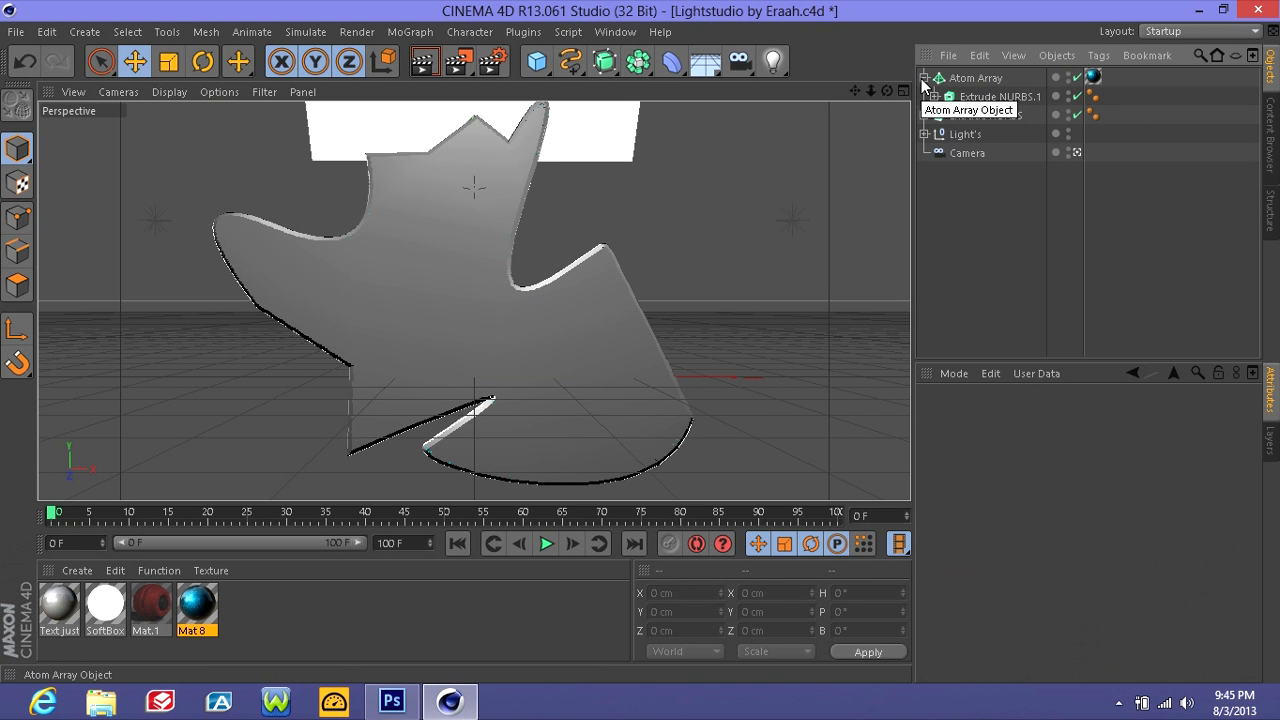
click(925, 78)
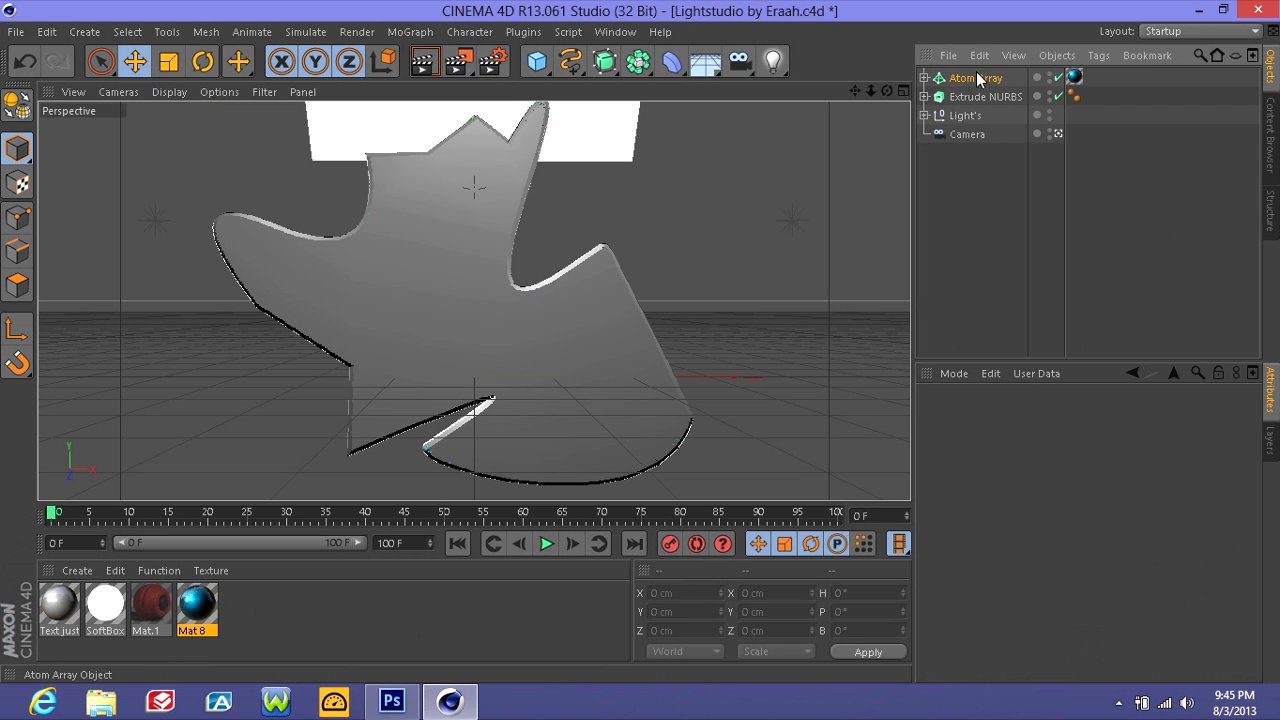
- Delete the Atom Array together with the Extrude NURBS nested inside it
click(975, 77)
click(979, 55)
click(996, 185)
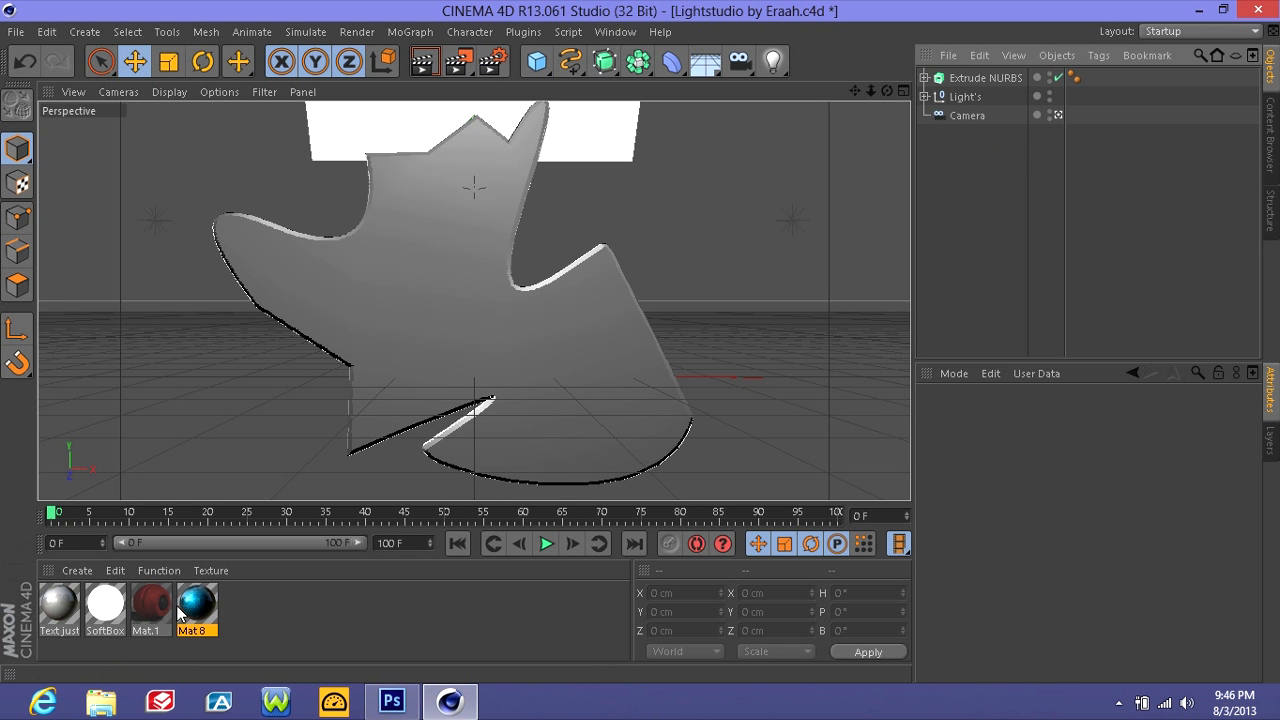
- Try Mat 8 on the remaining Extrude NURBS, replace it with the grey Text just material, and check the nested spline
drag(197, 603, 985, 76)
click(1063, 202)
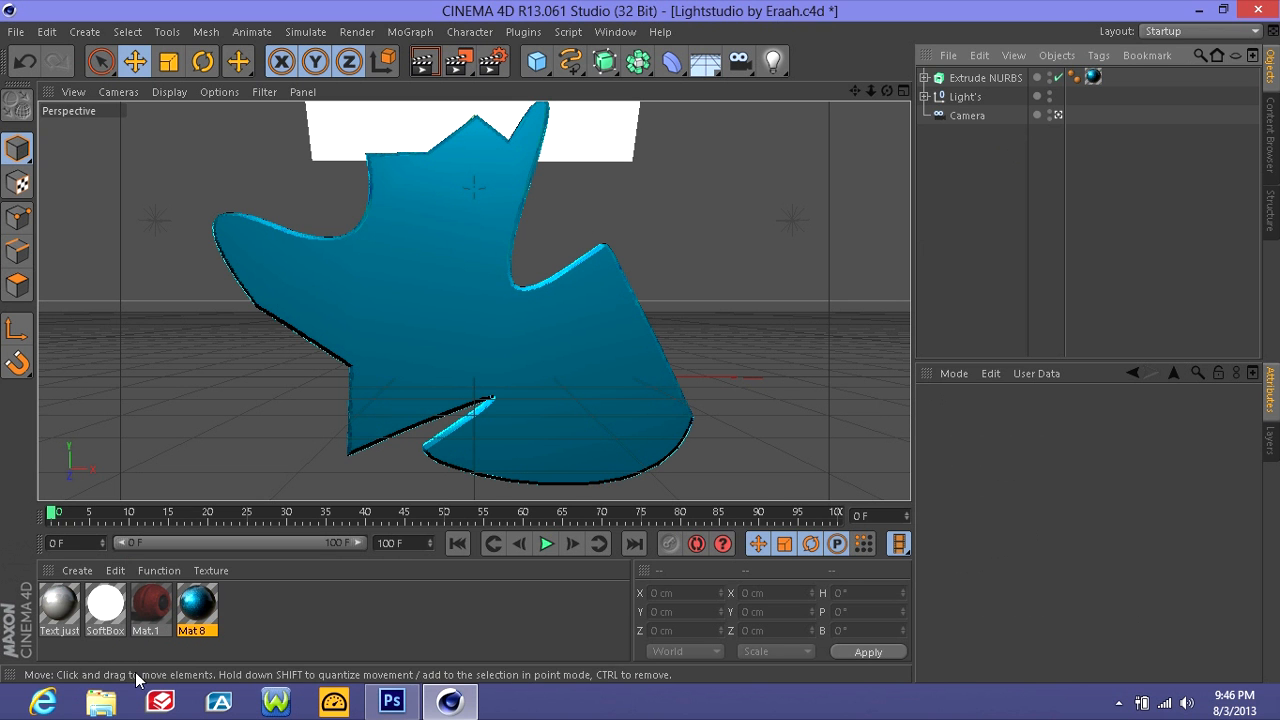
drag(75, 613, 1095, 78)
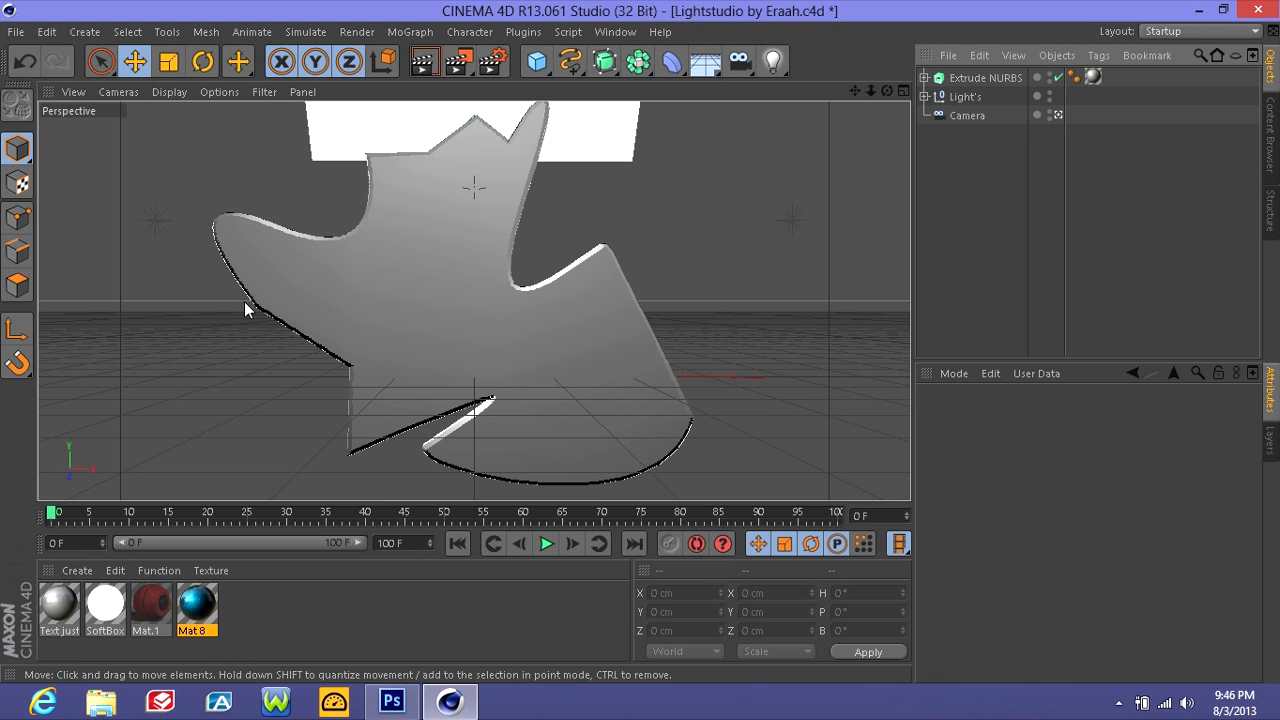
click(925, 78)
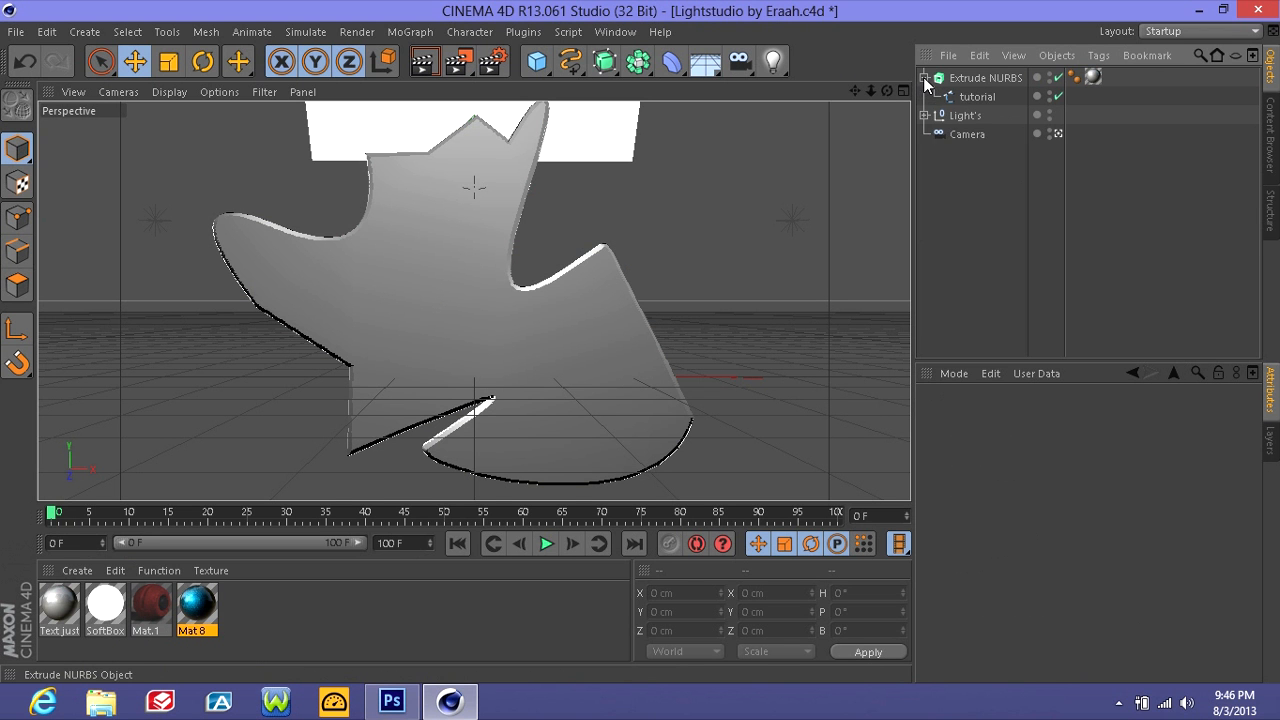
click(925, 78)
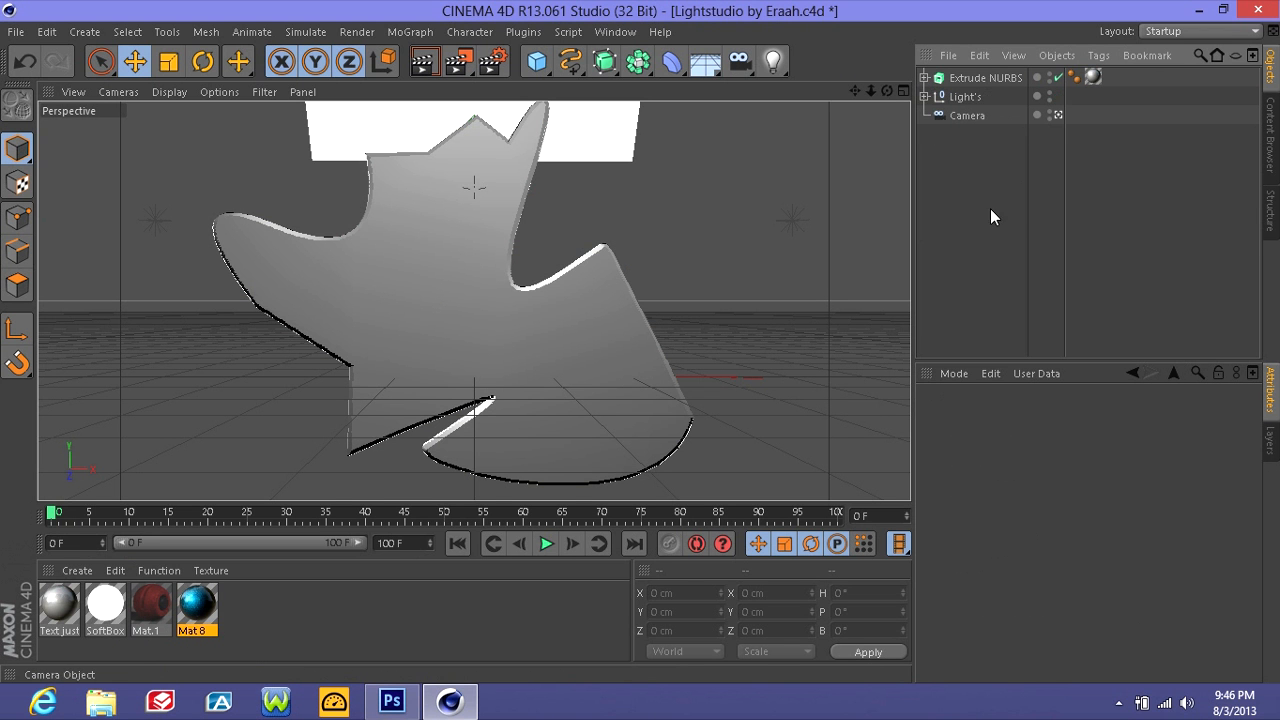
- Open the NitroBlast Main fracture plugin and set its quality to High and the number of pieces to 57
click(522, 31)
mouse_move(581, 122)
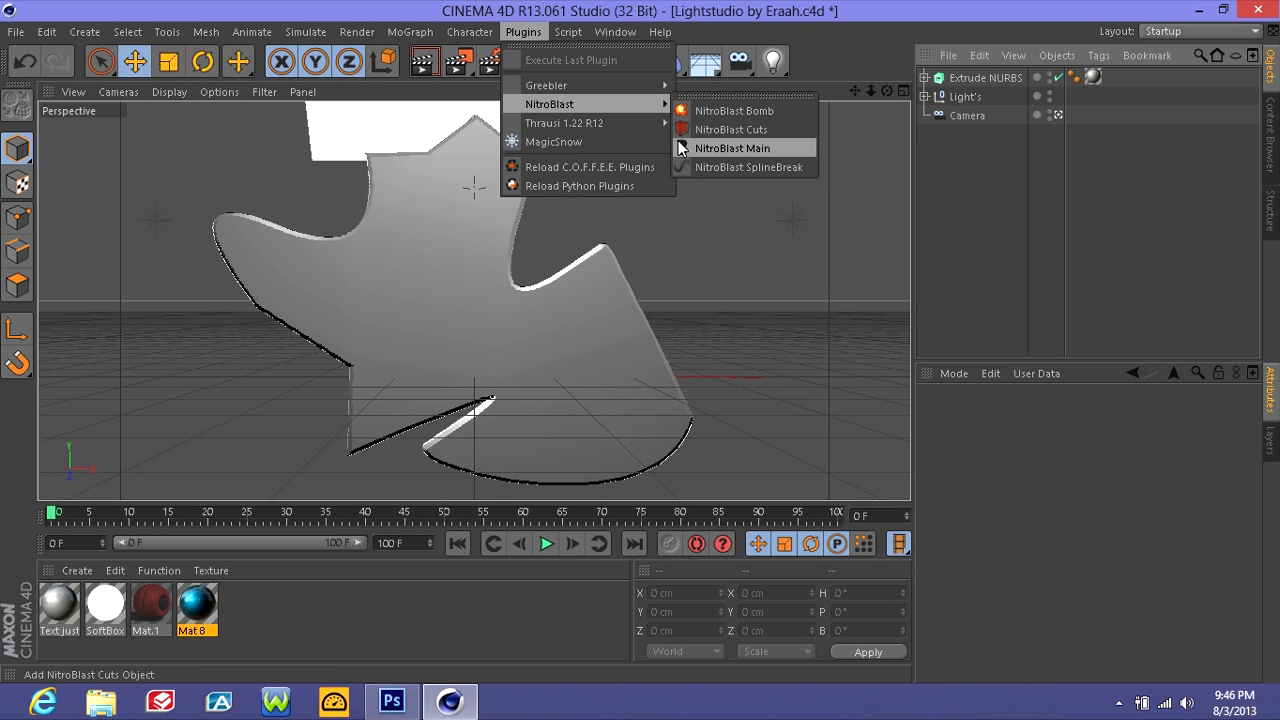
click(705, 148)
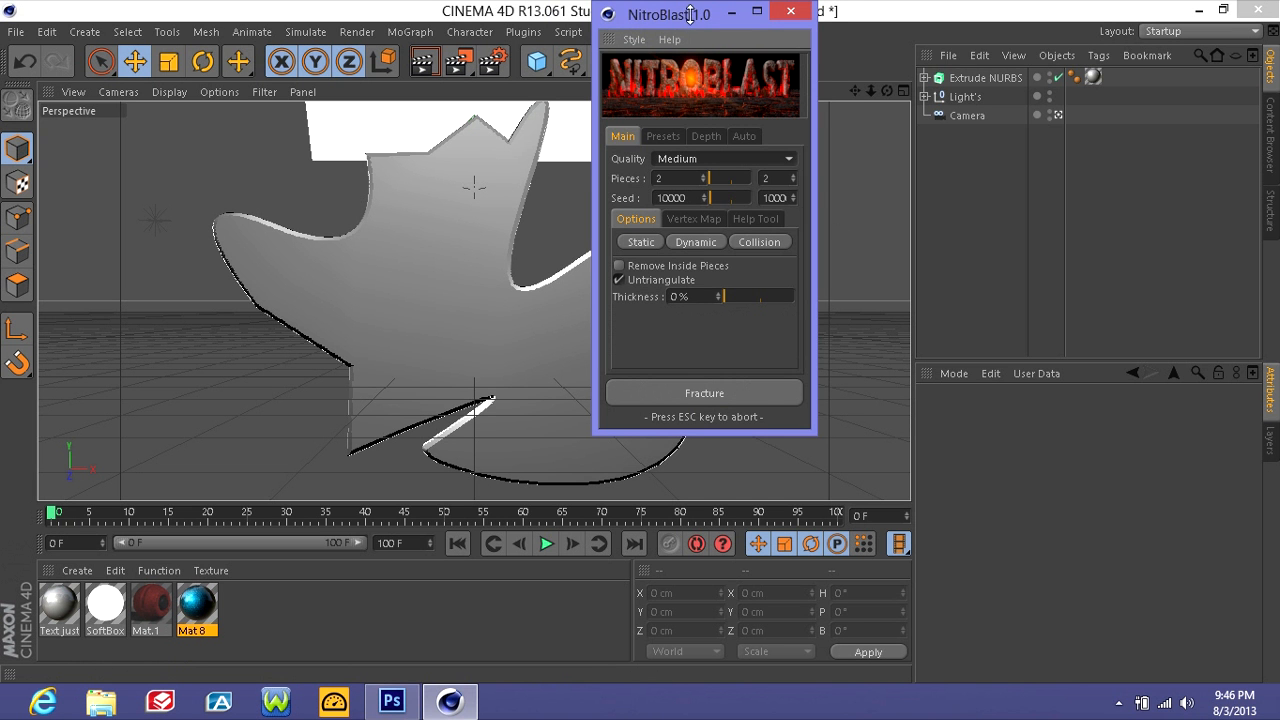
drag(666, 13, 651, 57)
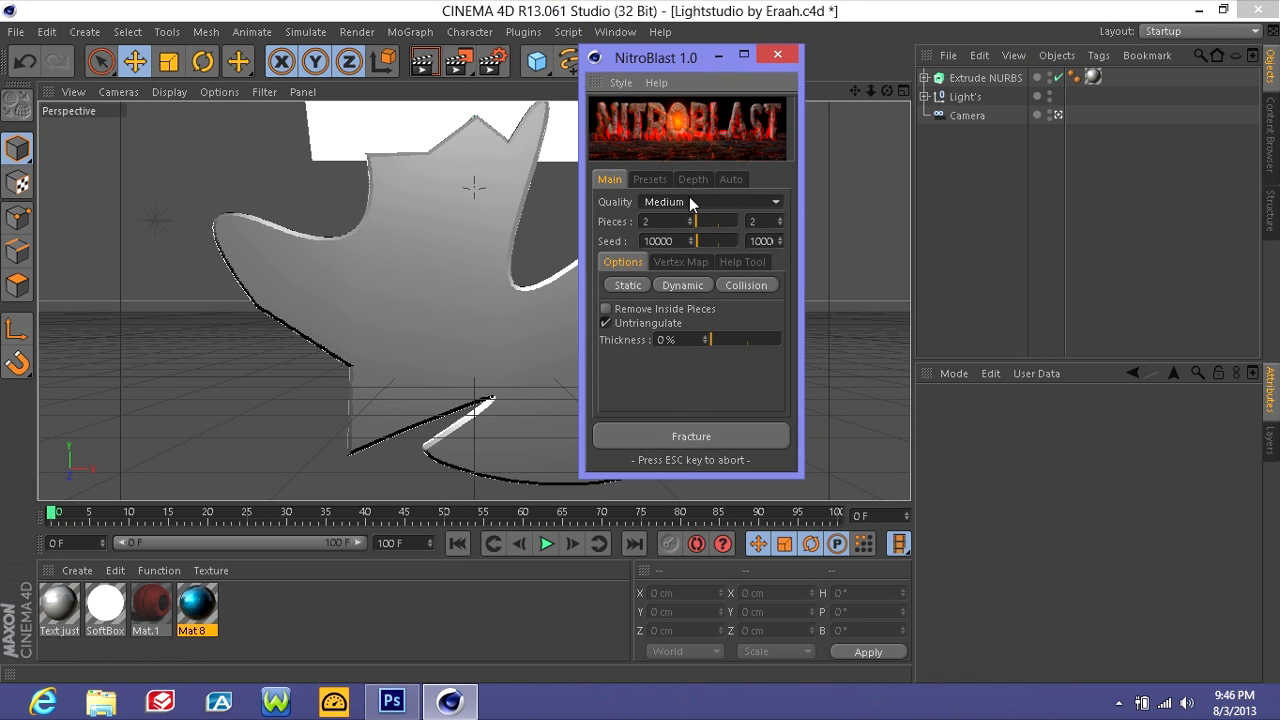
click(757, 200)
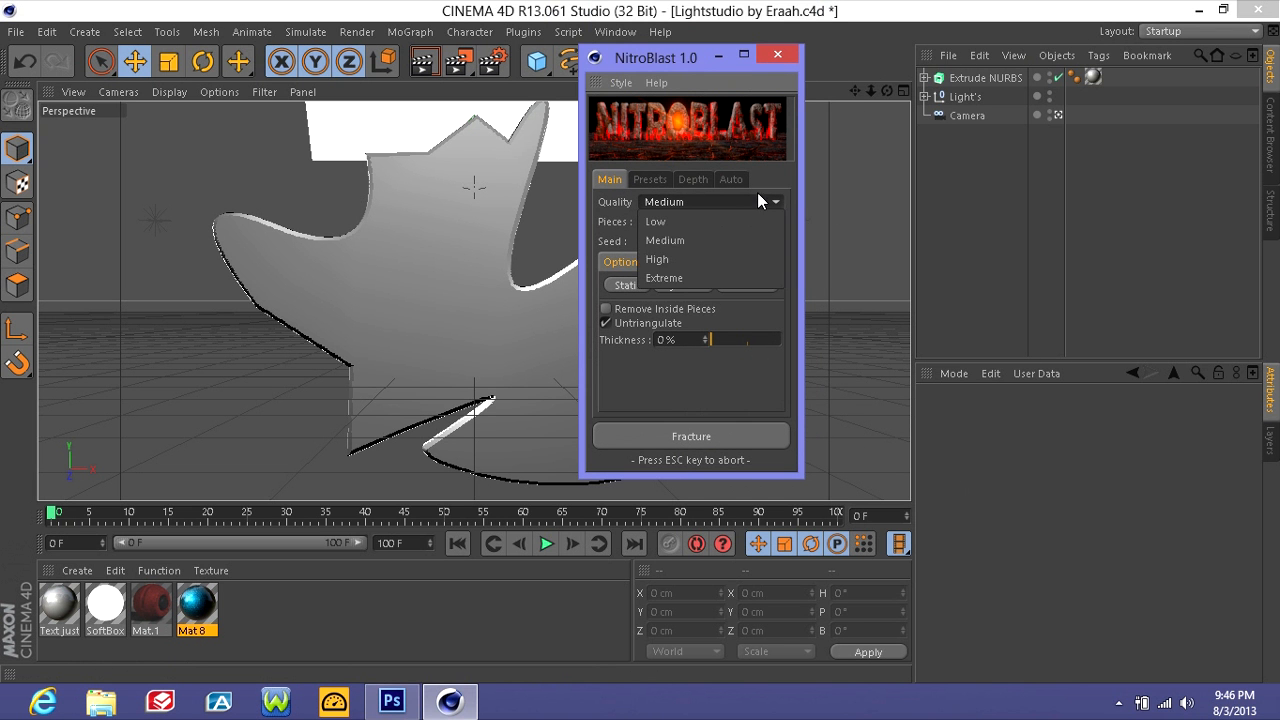
click(705, 262)
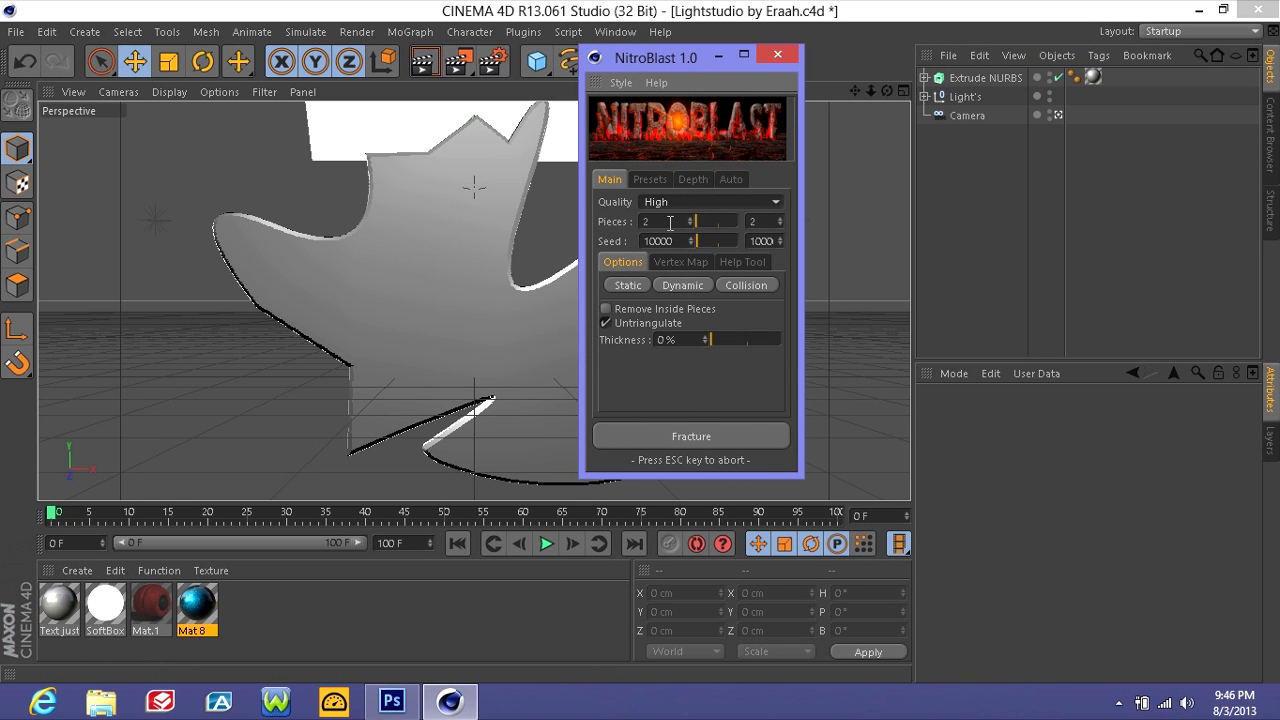
click(670, 222)
key(BackSpace)
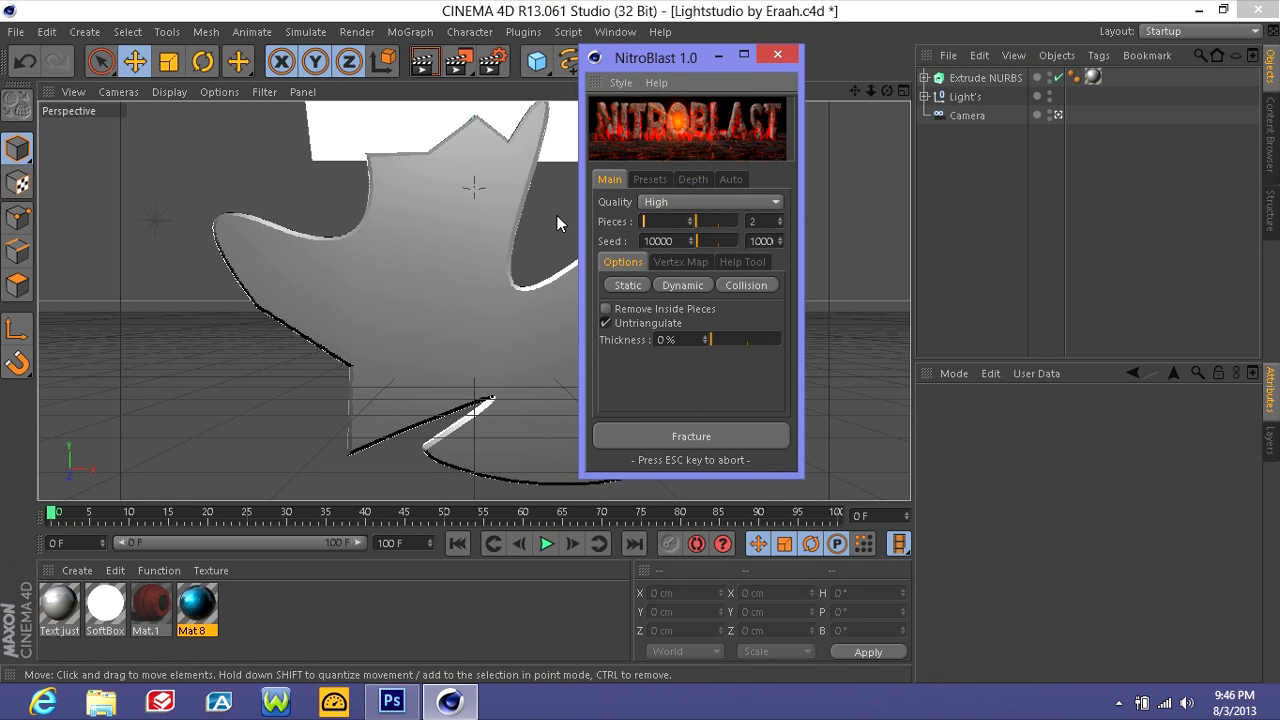
text(57)
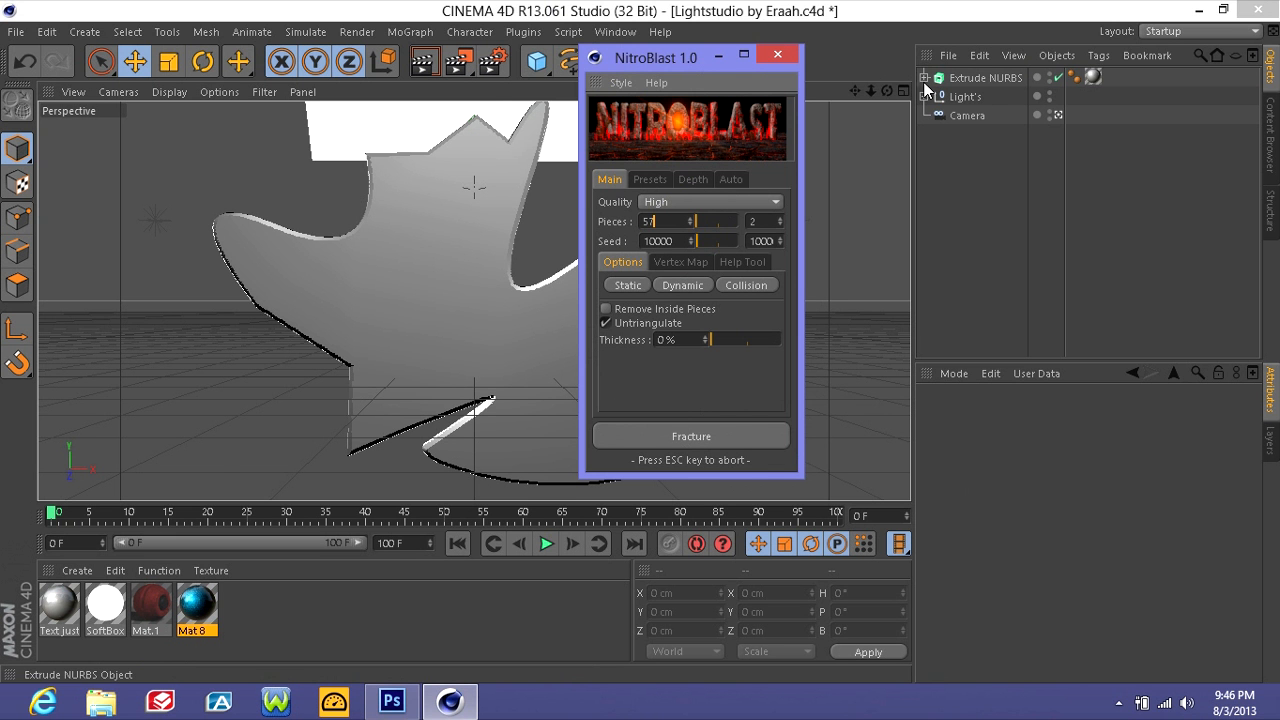
- Fracture the Extrude NURBS with NitroBlast and close the plugin window
click(985, 77)
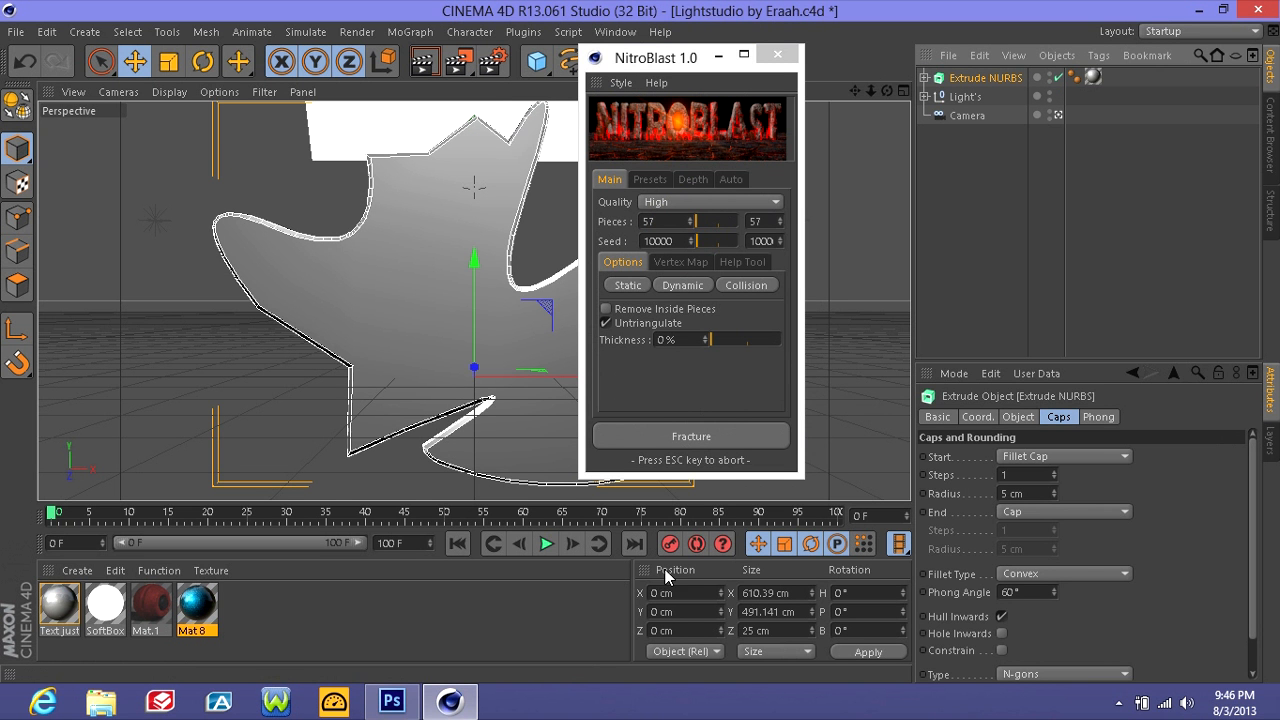
click(709, 438)
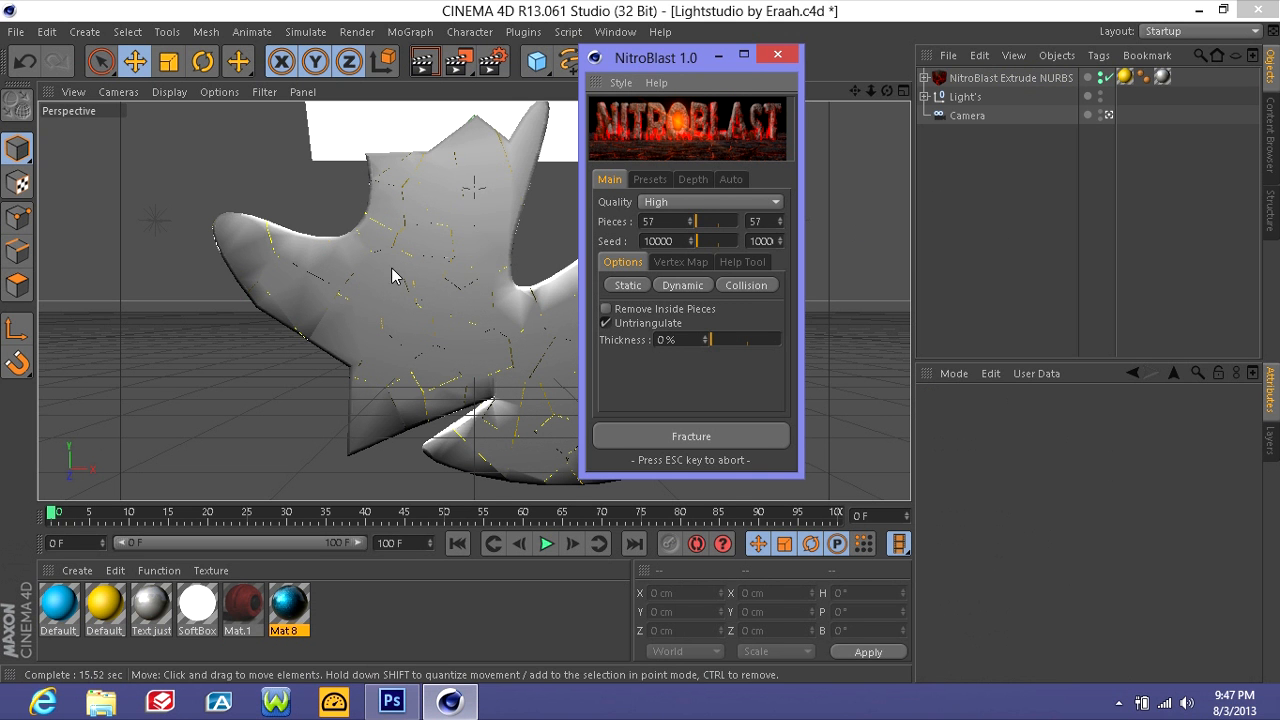
click(782, 61)
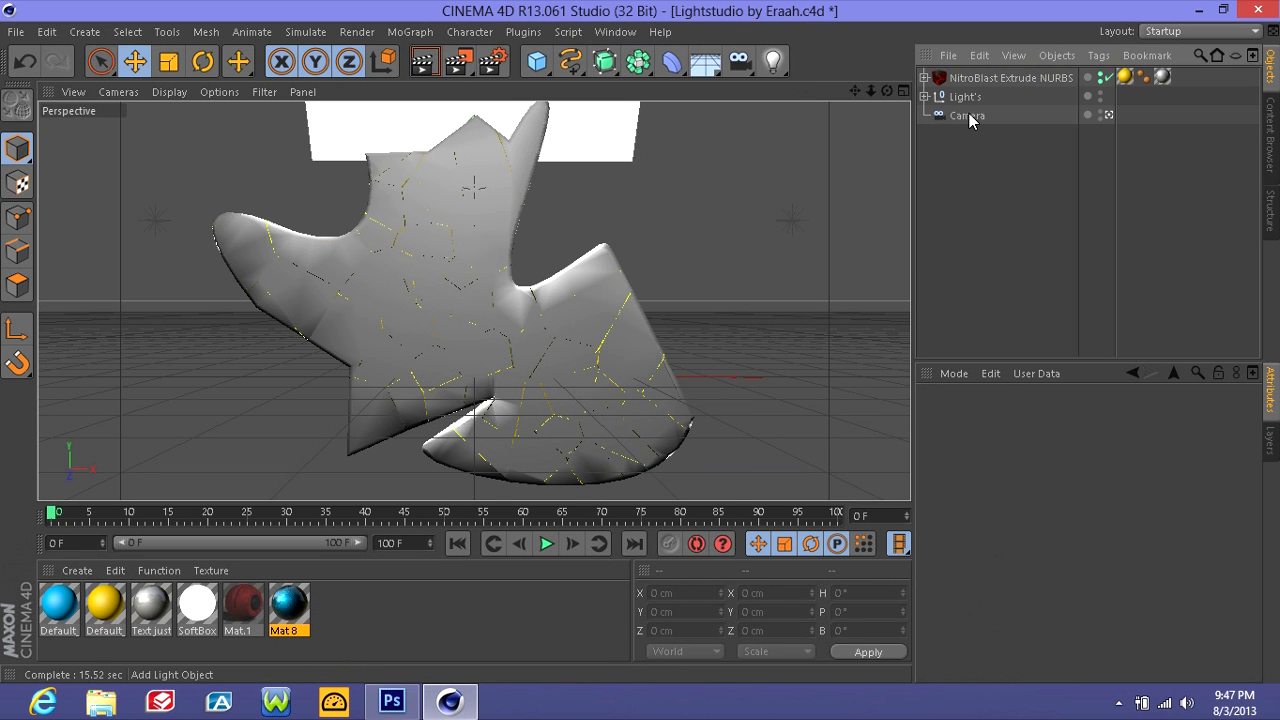
- Change the colour of the yellow Default_IN material on the fracture's inner faces to red, RGB 215, 8, 8
click(1125, 77)
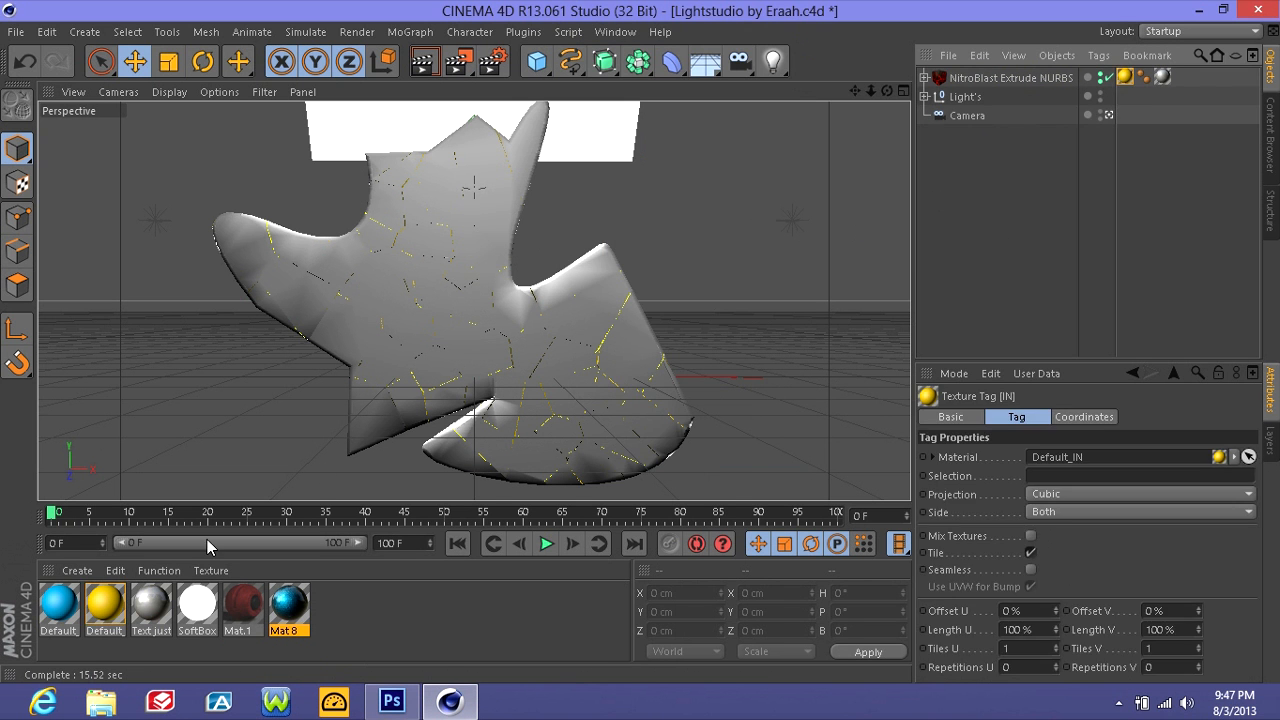
click(106, 602)
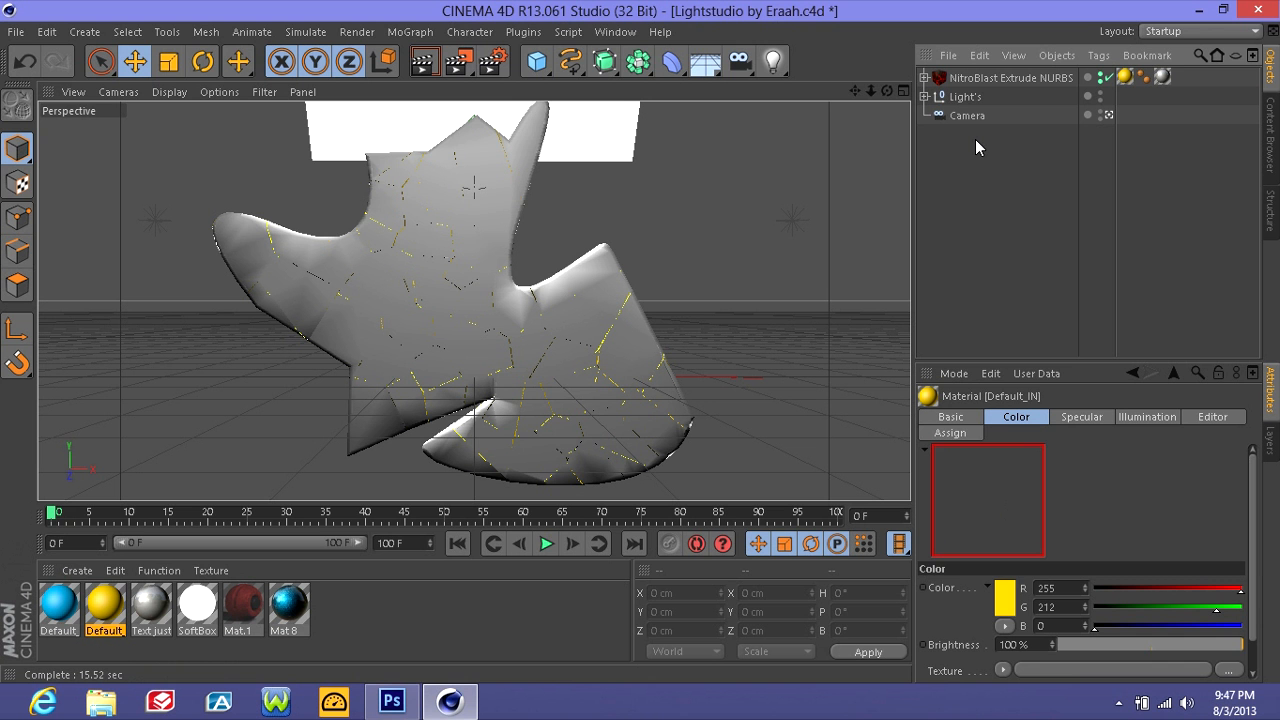
double_click(112, 614)
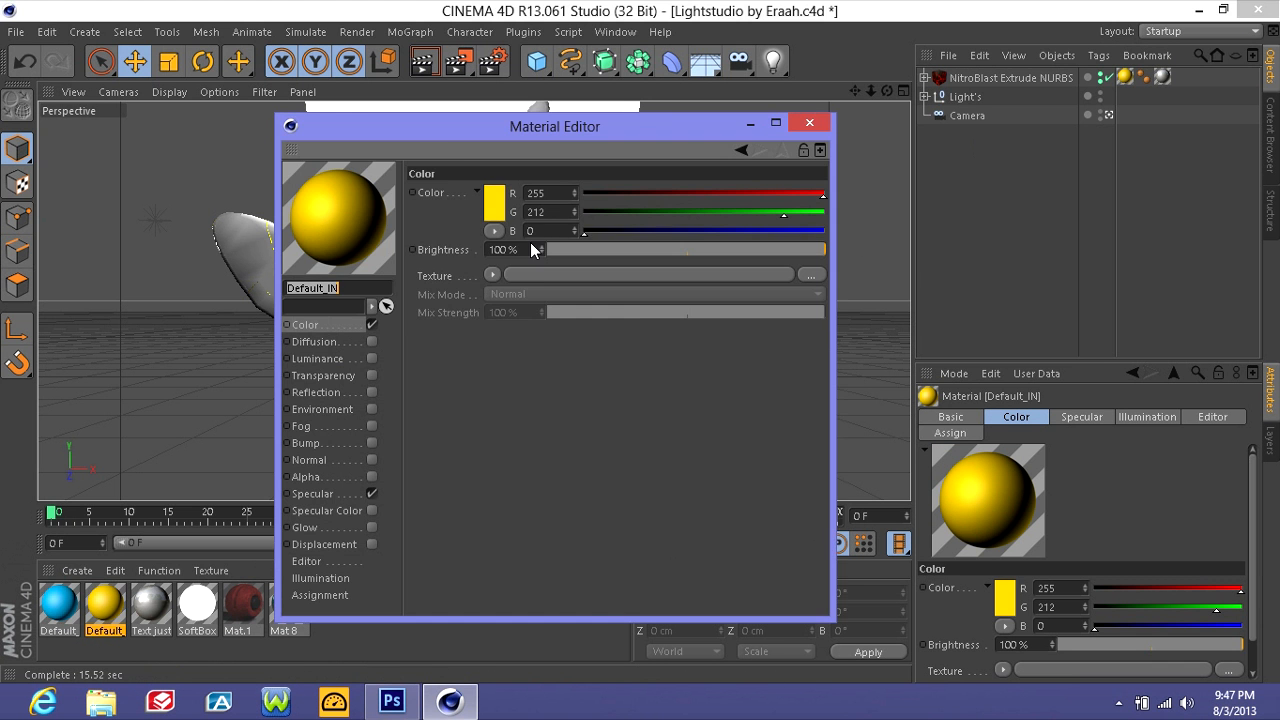
click(487, 207)
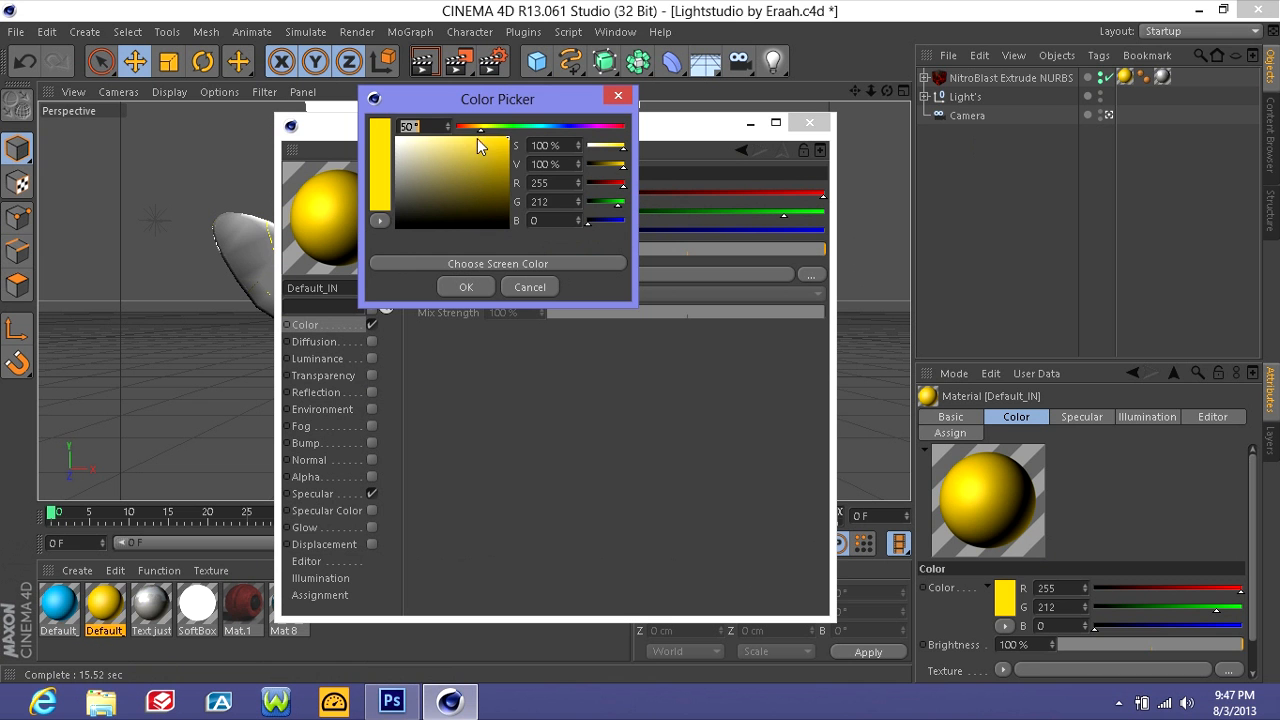
drag(462, 130, 504, 150)
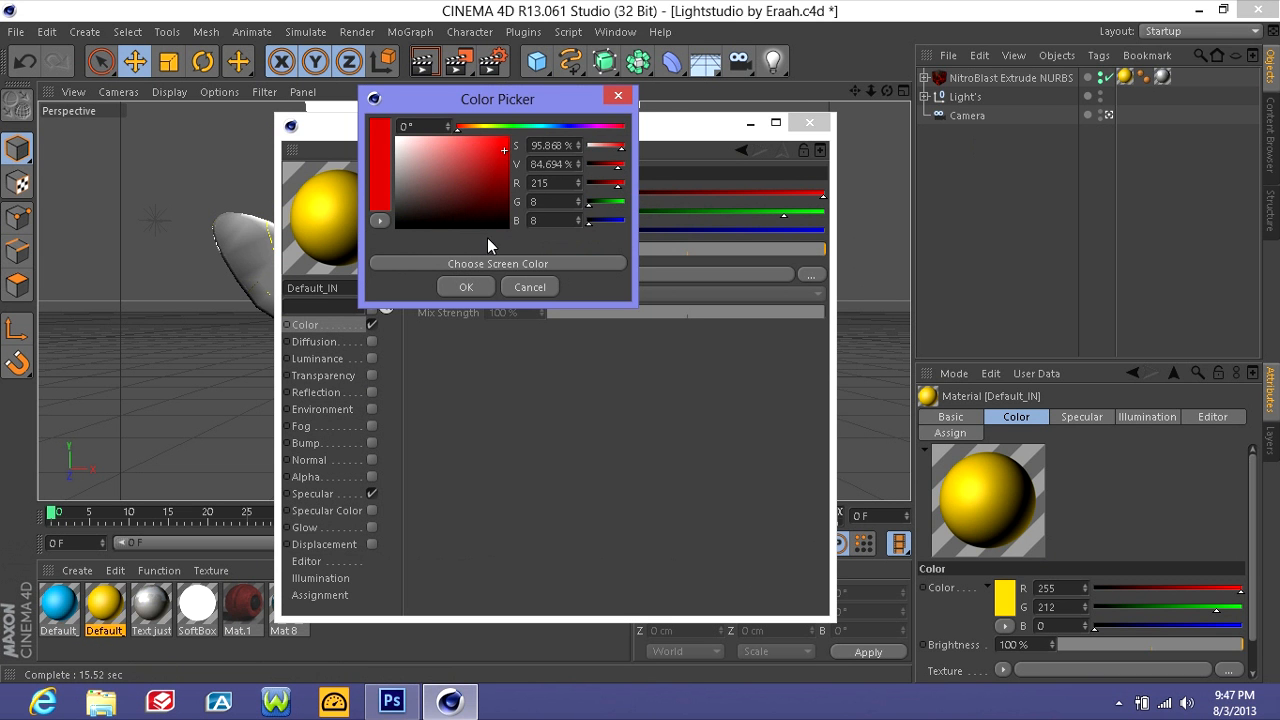
click(470, 287)
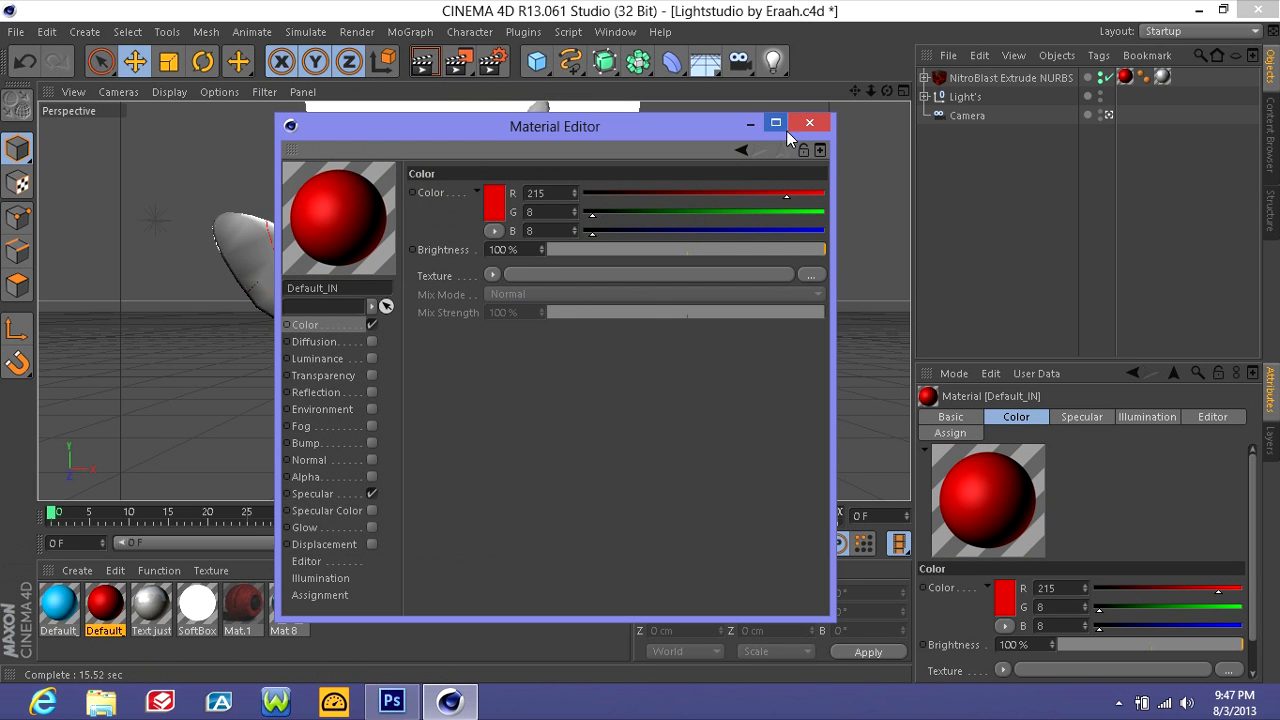
- Set the Default_IN material's specular width to 23% and falloff to -47%, and close the Material Editor
click(334, 493)
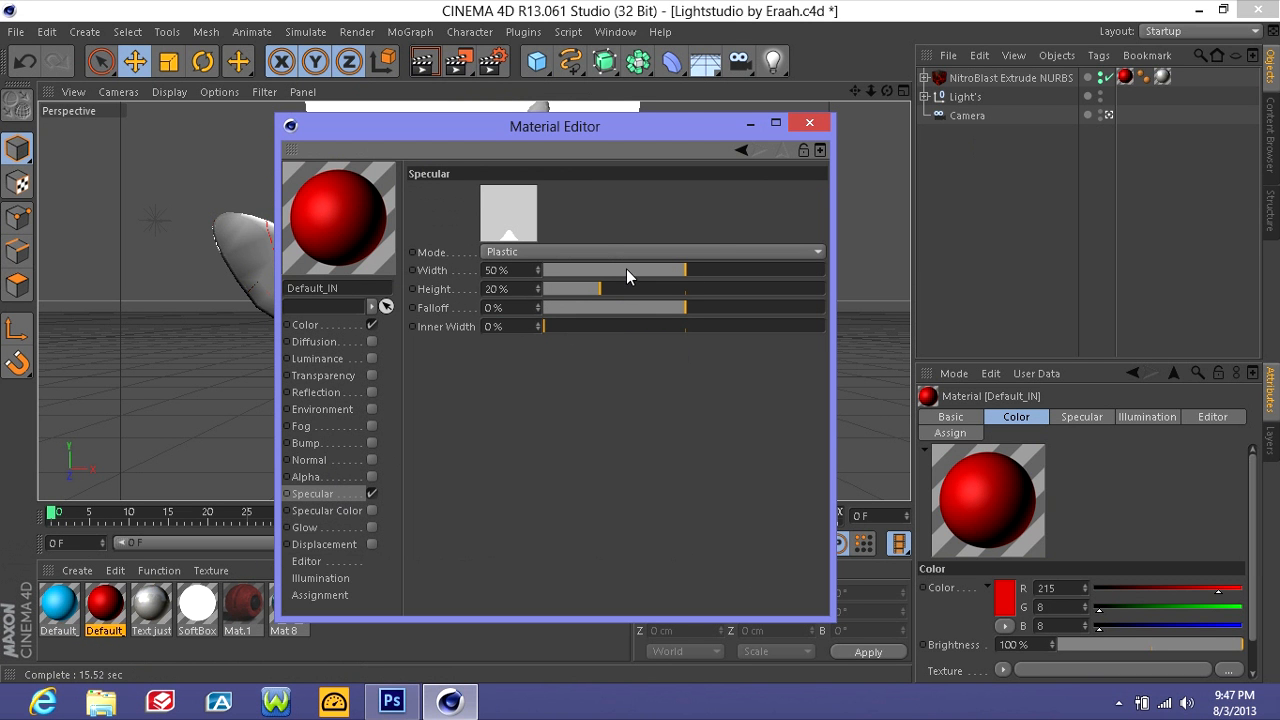
drag(626, 269, 609, 269)
drag(669, 309, 634, 308)
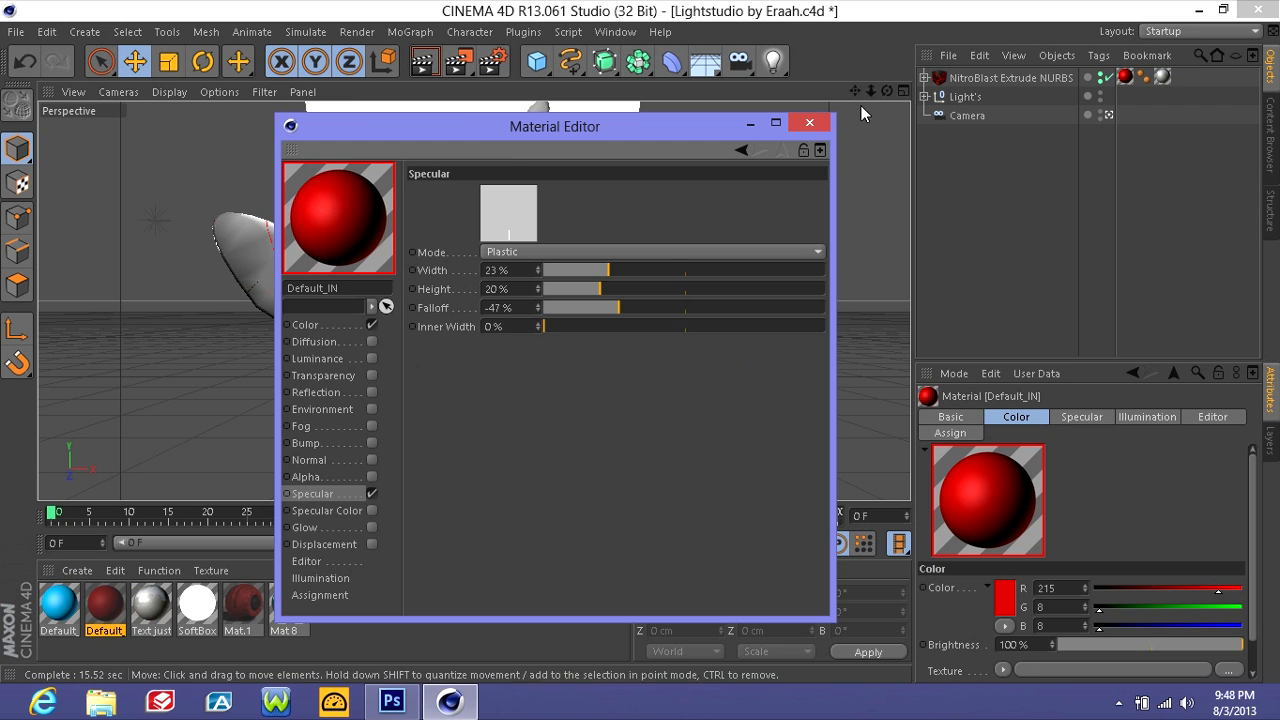
click(810, 122)
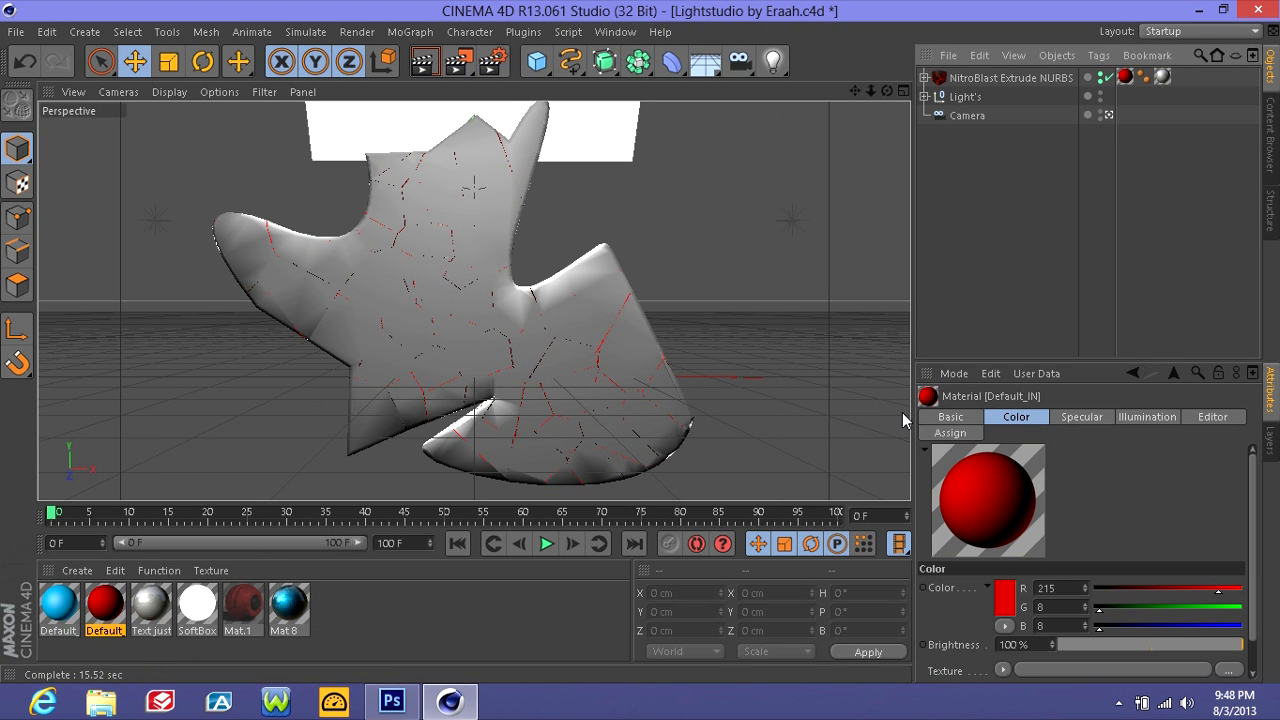
- Pull two fractured pieces forward along Z, one at the base of the shape's left arm and one in its lower right part, by about 37 cm
click(996, 77)
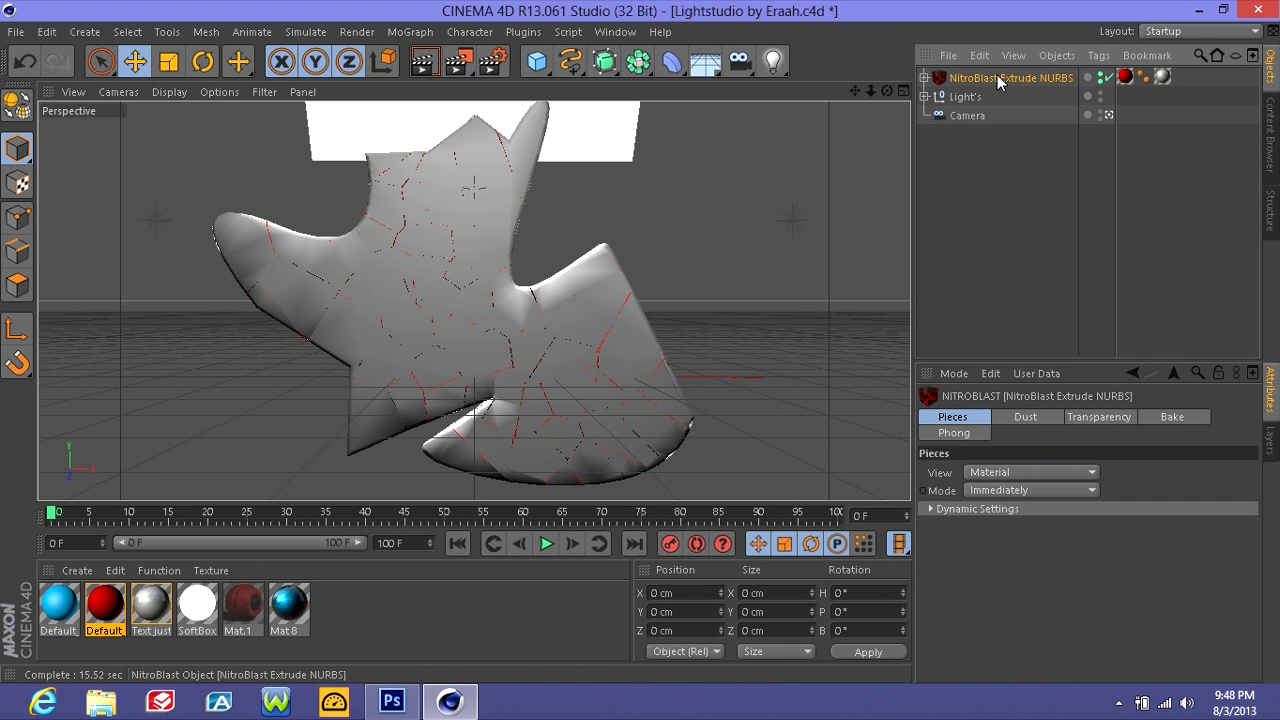
click(353, 268)
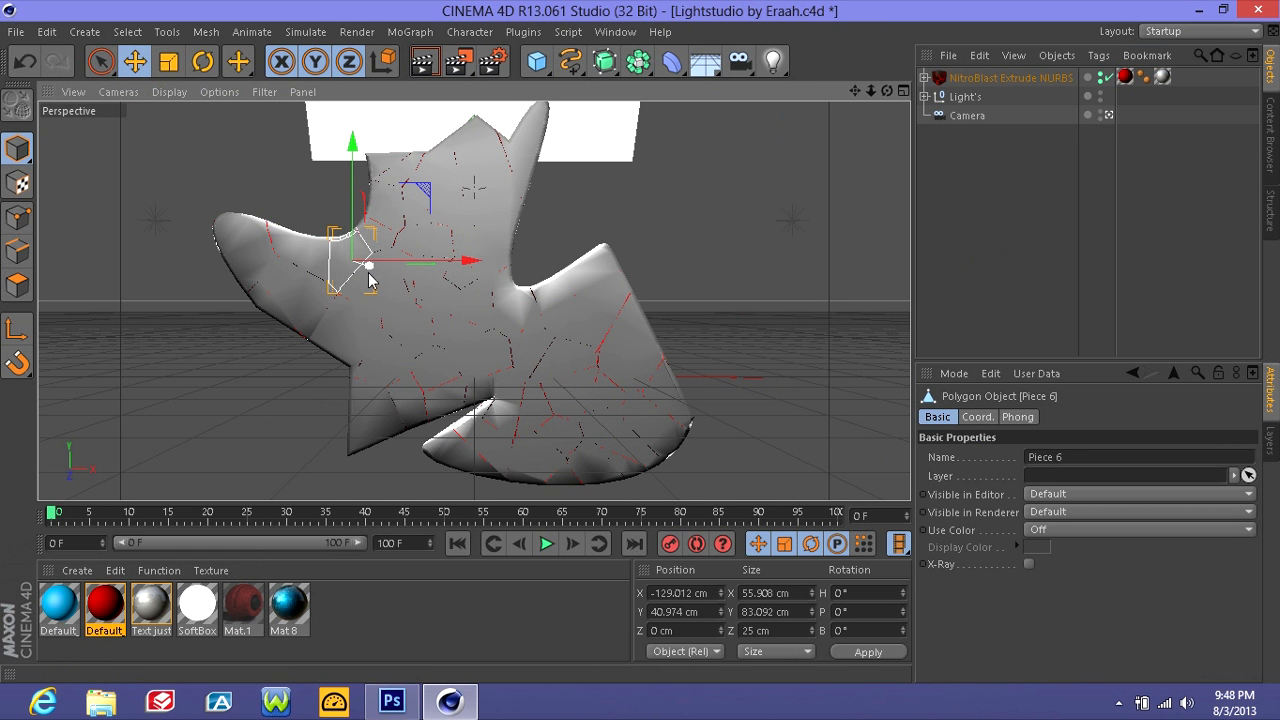
mouse_move(369, 280)
mouse_down()
mouse_move(352, 278)
mouse_move(364, 278)
mouse_up()
click(585, 350)
click(587, 357)
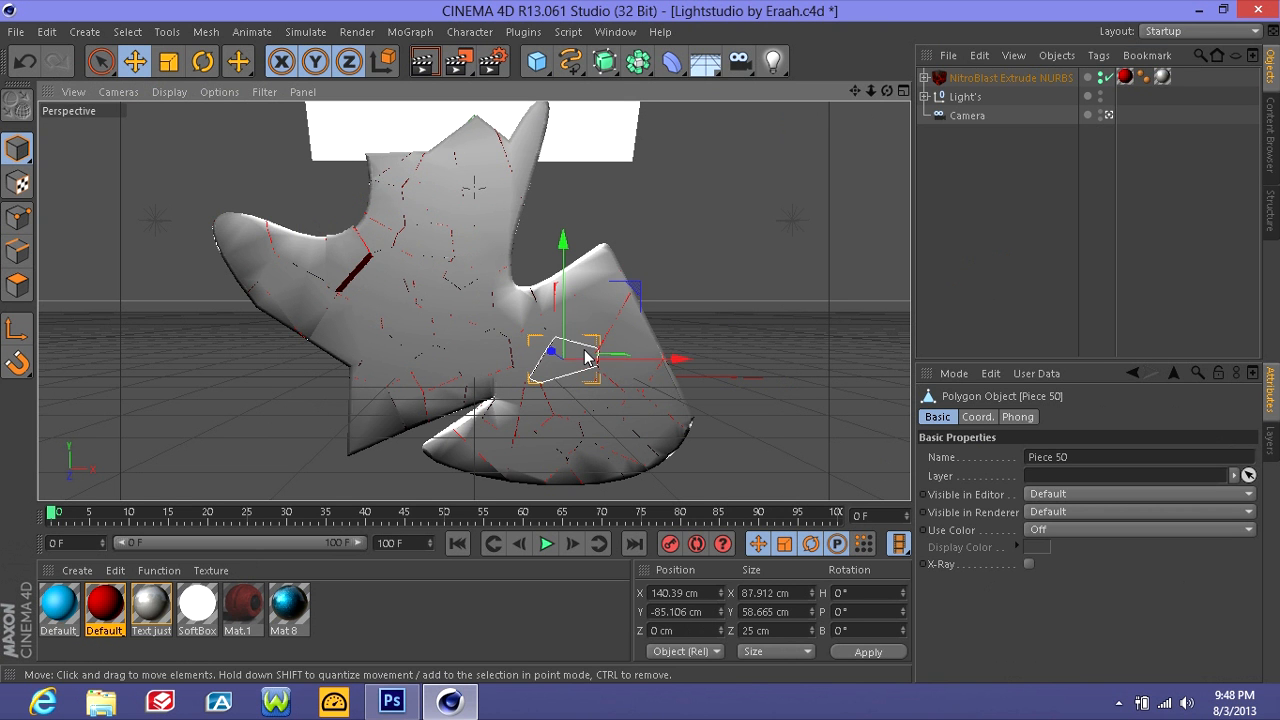
drag(549, 357, 557, 362)
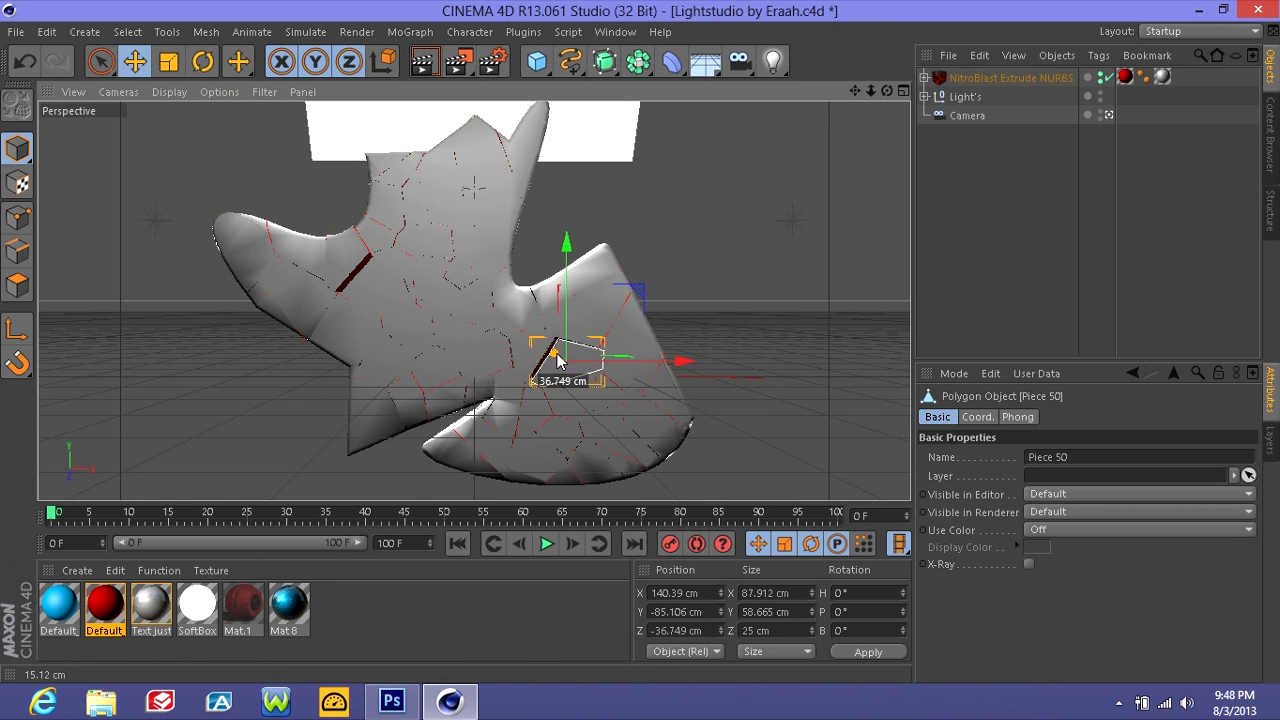
- Try to shift the fractured piece near the shape's centre along Z, and select the whole NitroBlast Extrude NURBS object
click(465, 301)
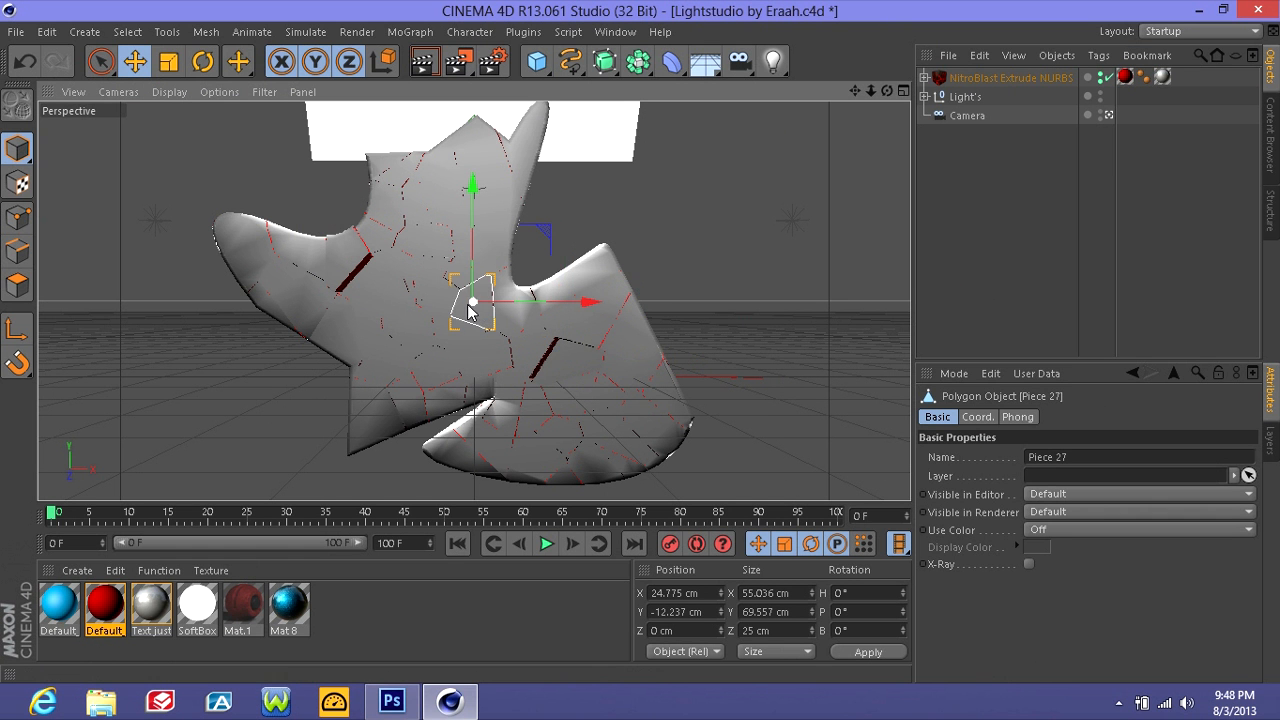
drag(472, 301, 466, 302)
click(993, 237)
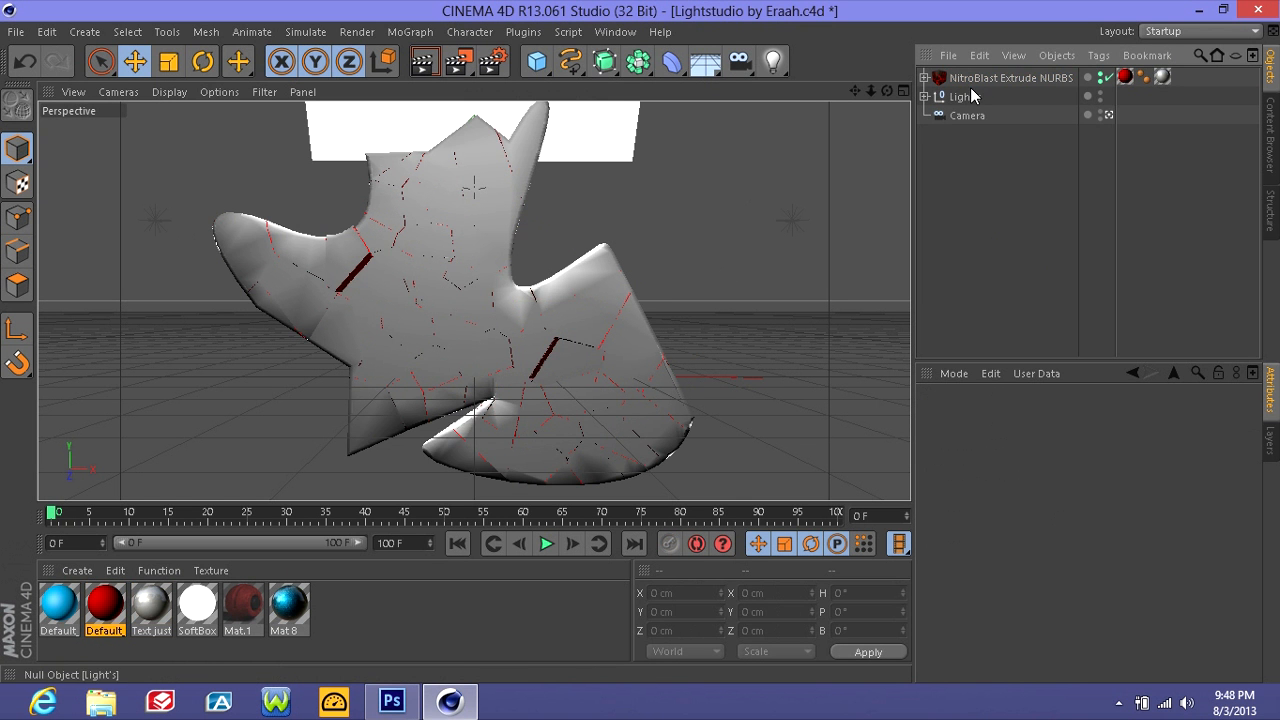
click(995, 77)
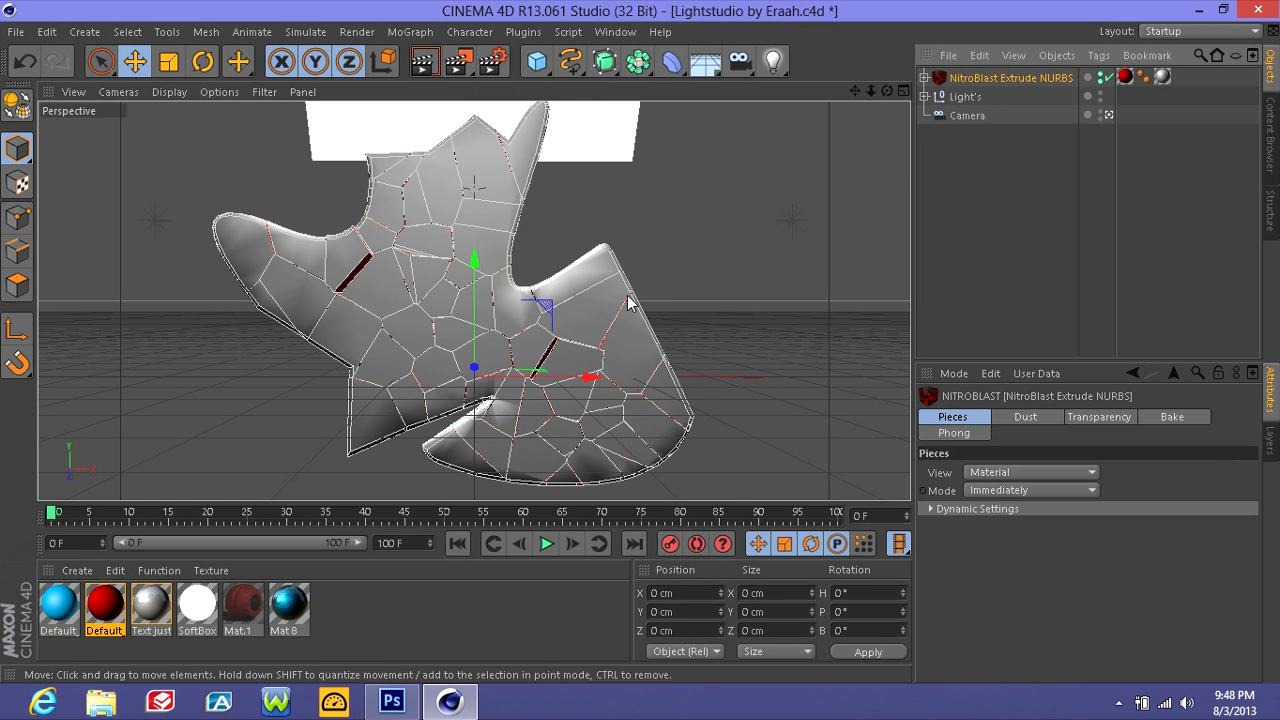
- Pull the fractured piece beside the shape's top peak forward along Z by about 36 cm, and the lower-left corner piece forward as well
click(475, 192)
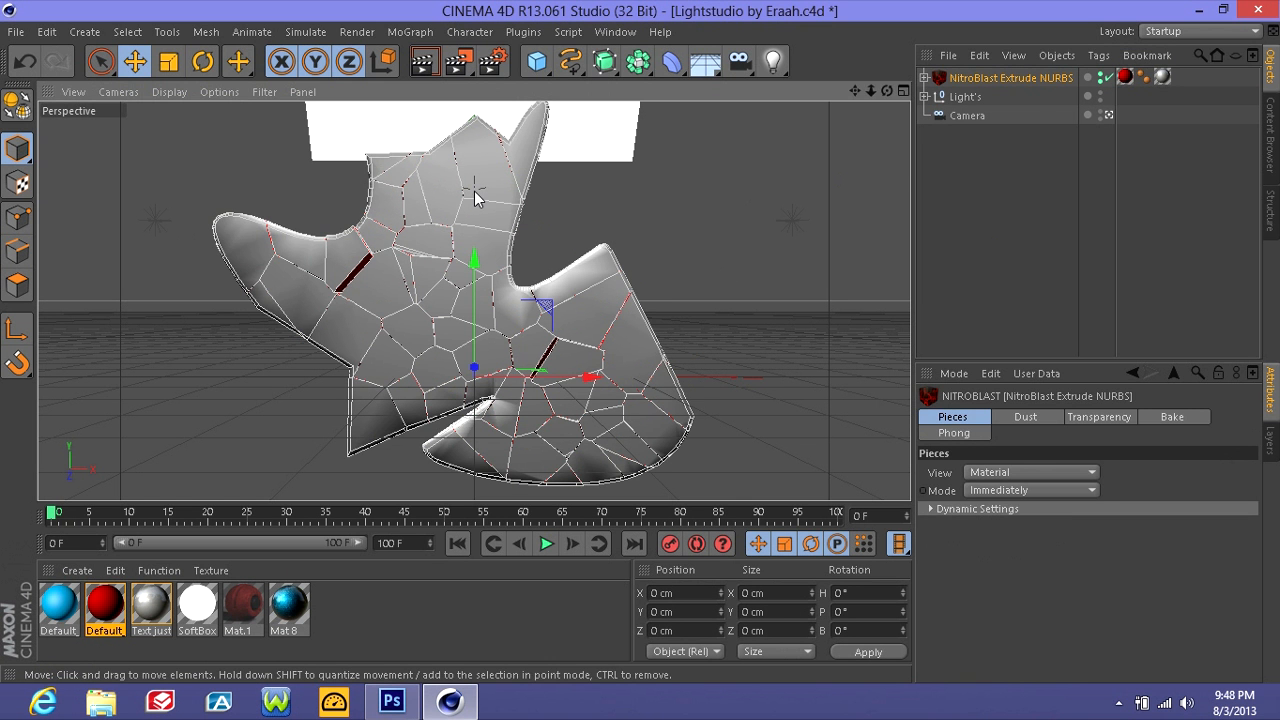
click(1030, 80)
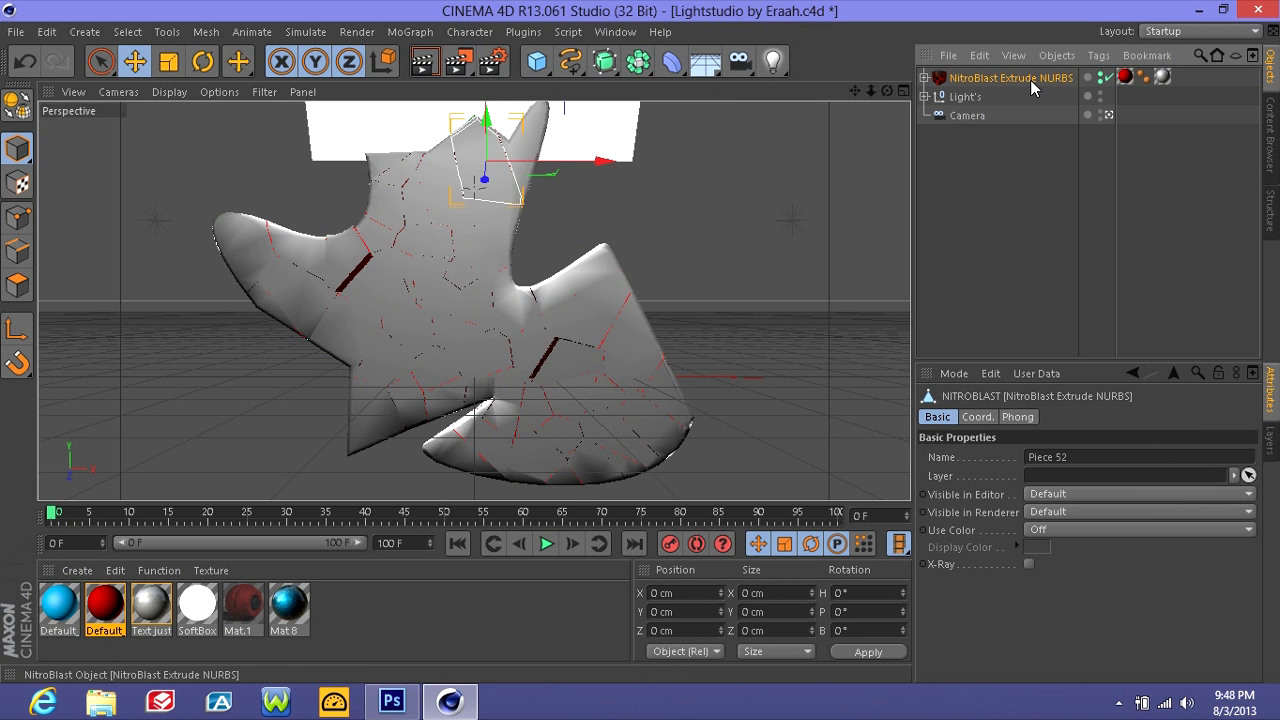
click(445, 205)
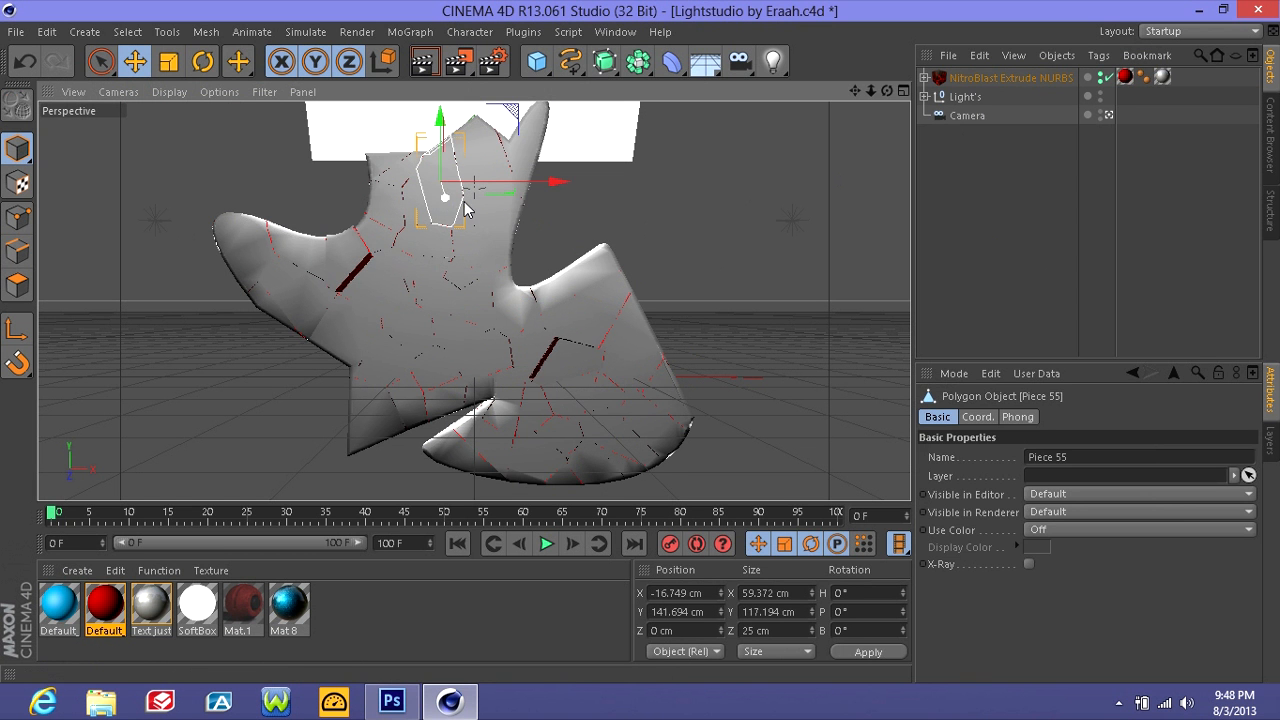
drag(450, 211, 440, 200)
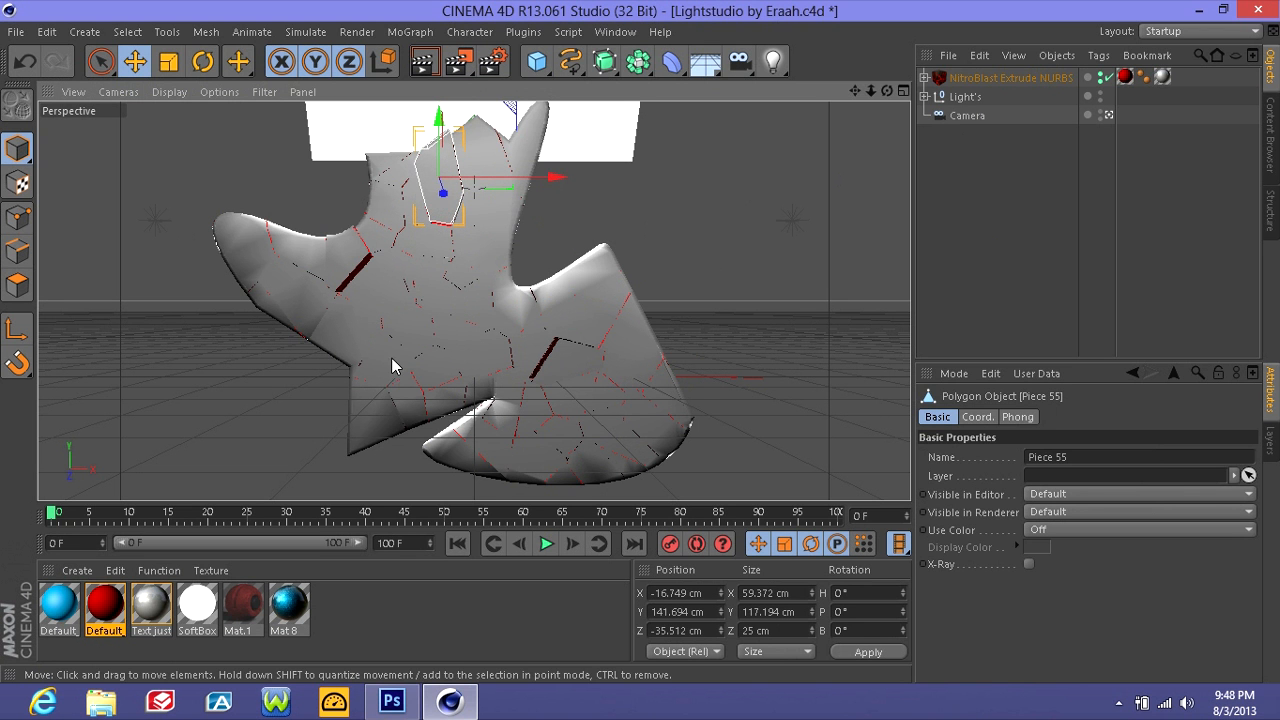
click(373, 404)
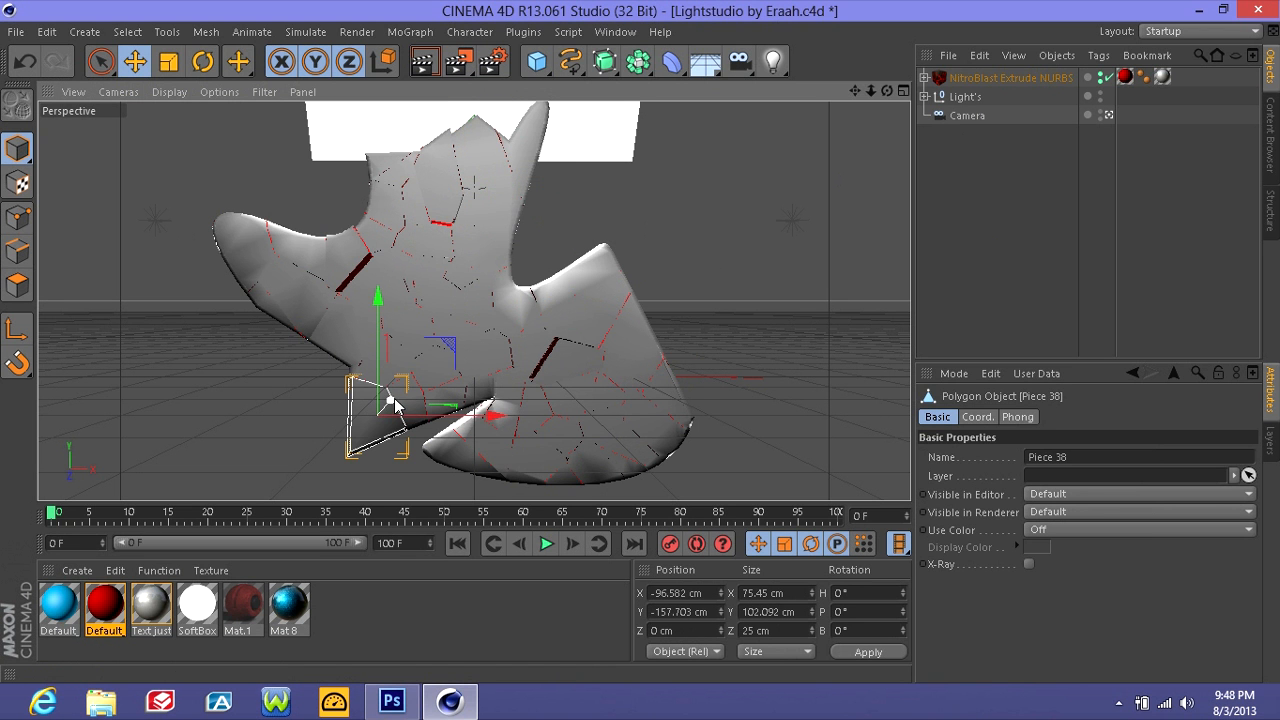
drag(394, 398, 379, 403)
- Pull the left arm's lower edge piece forward along Z by about 6 cm, and the right arm's upper edge piece forward too
click(272, 308)
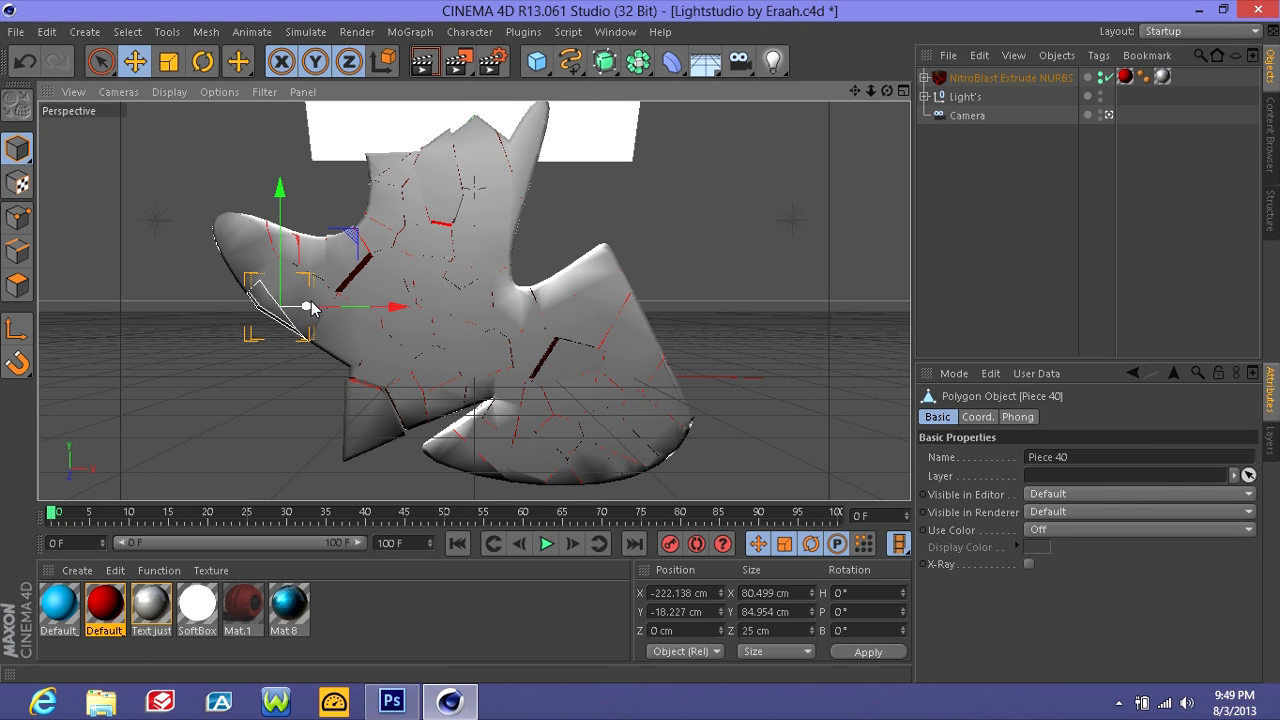
drag(302, 306, 311, 309)
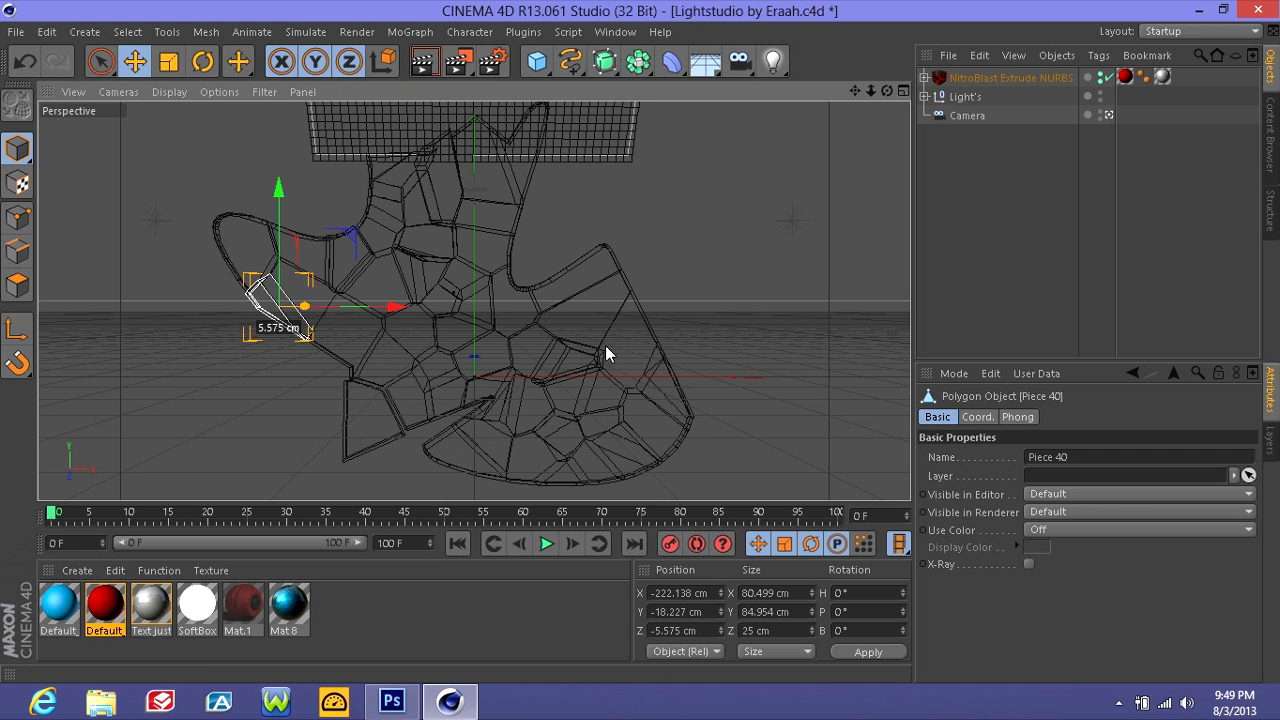
click(597, 290)
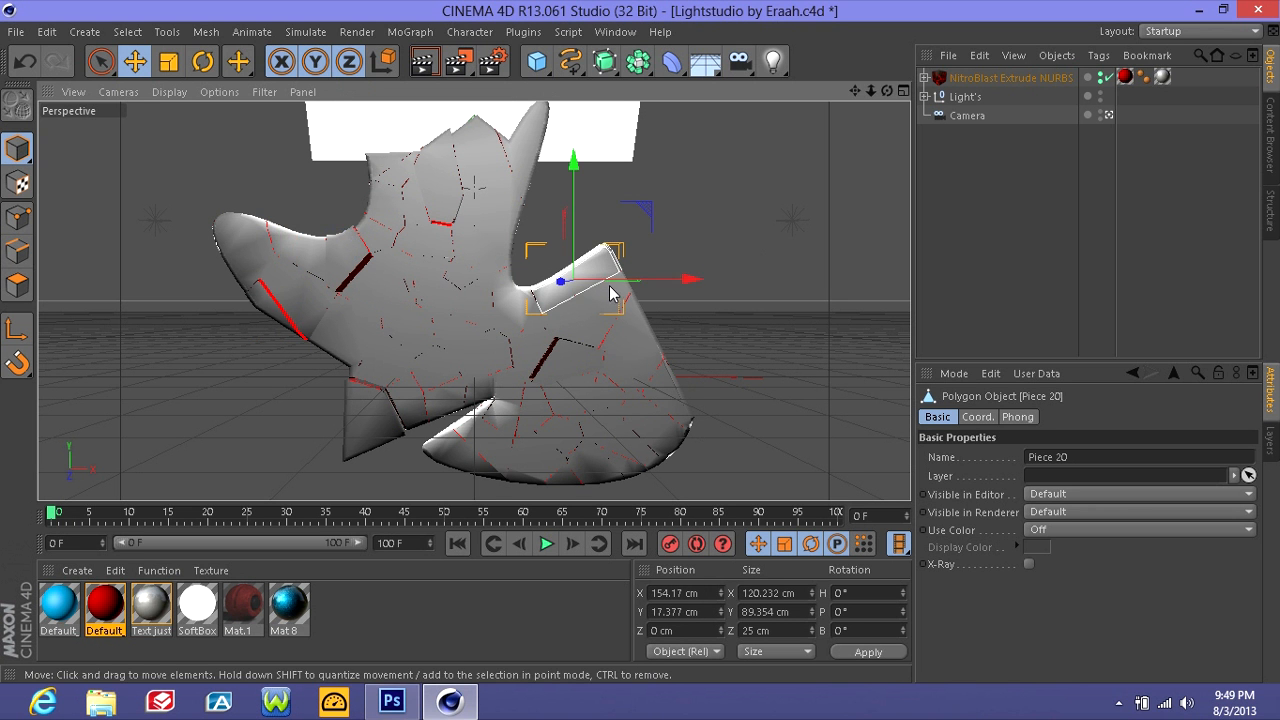
drag(555, 283, 563, 291)
- Pull the fractured piece at the shape's top peak forward along Z and deselect everything
click(456, 312)
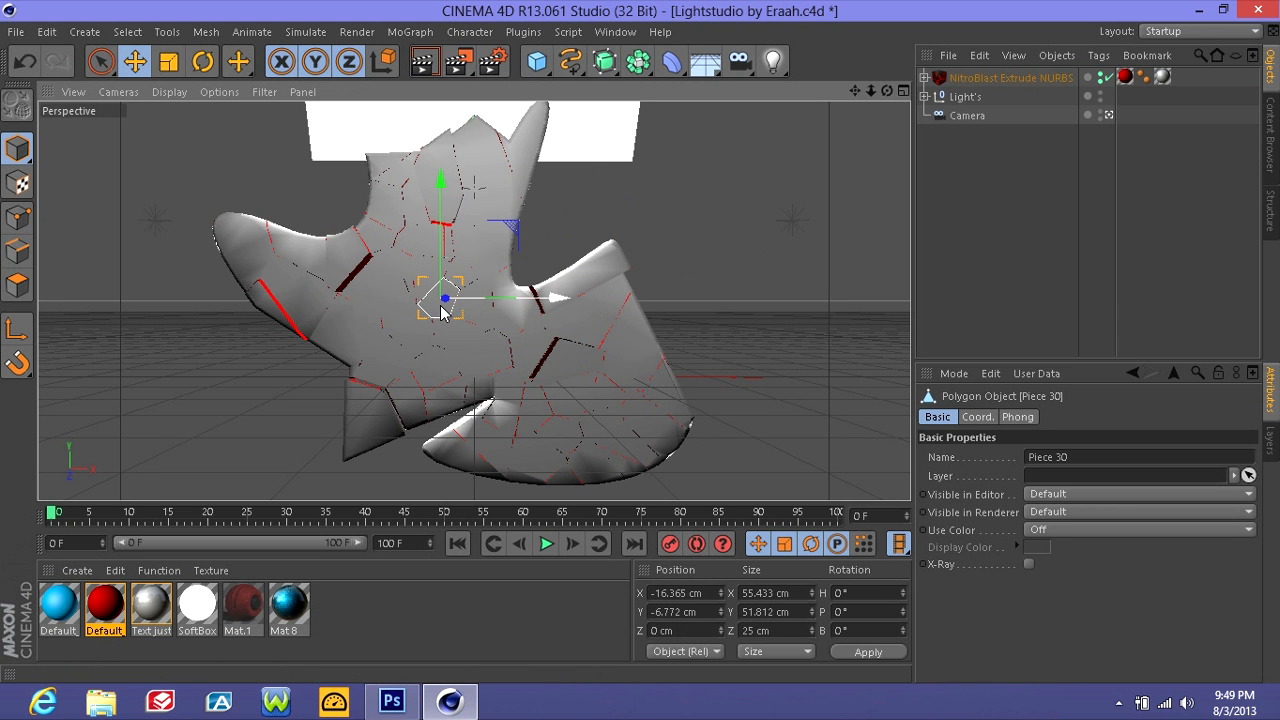
click(490, 183)
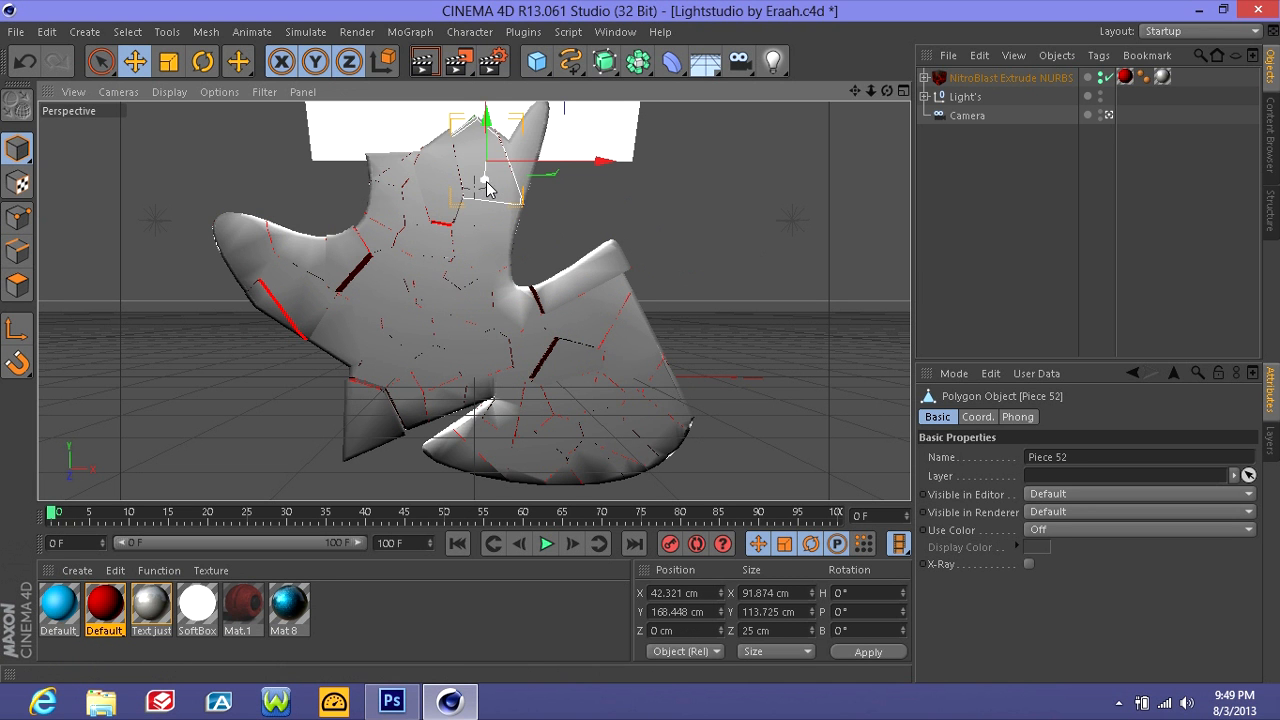
drag(485, 180, 503, 183)
click(1001, 177)
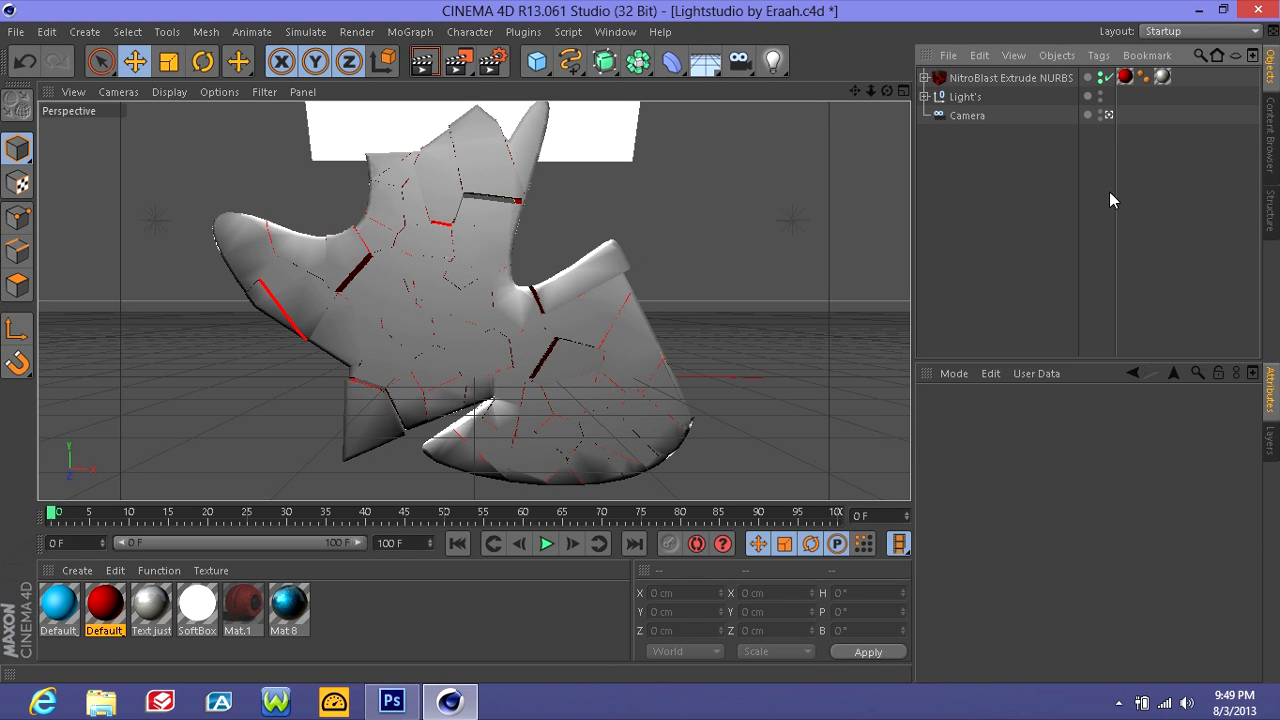
- Add a Null object to the scene and deselect it
click(537, 62)
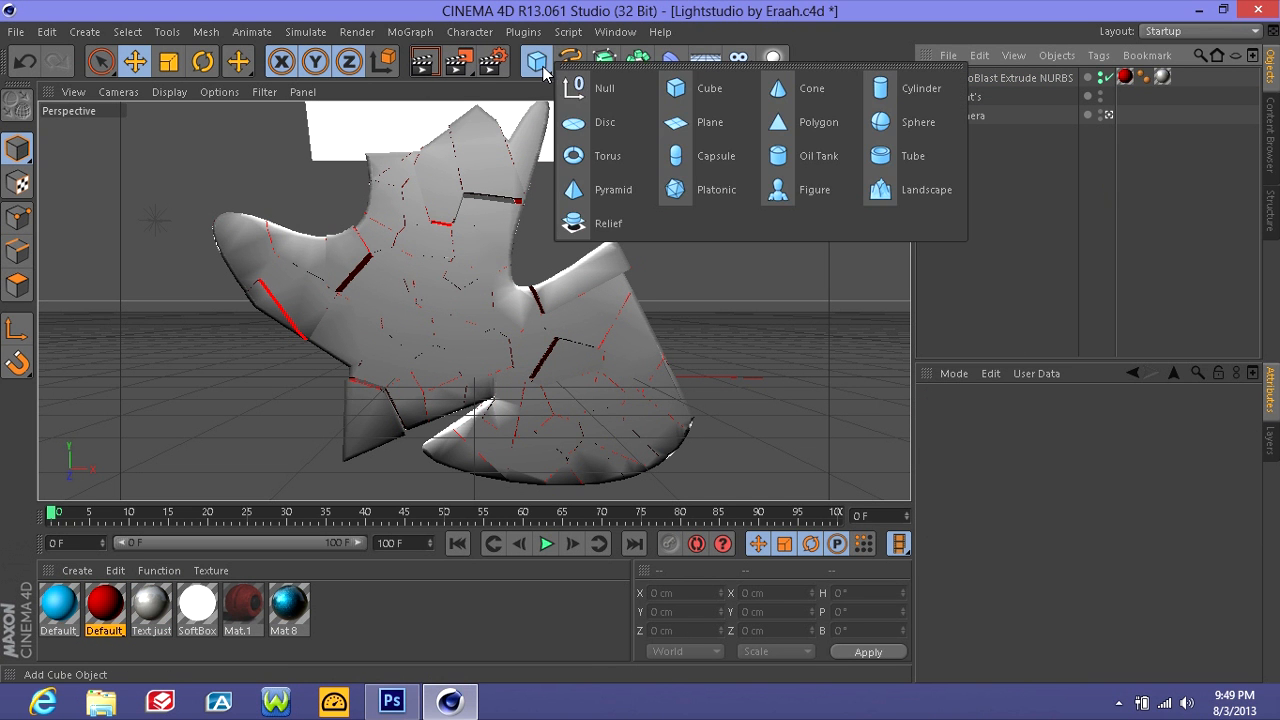
click(618, 101)
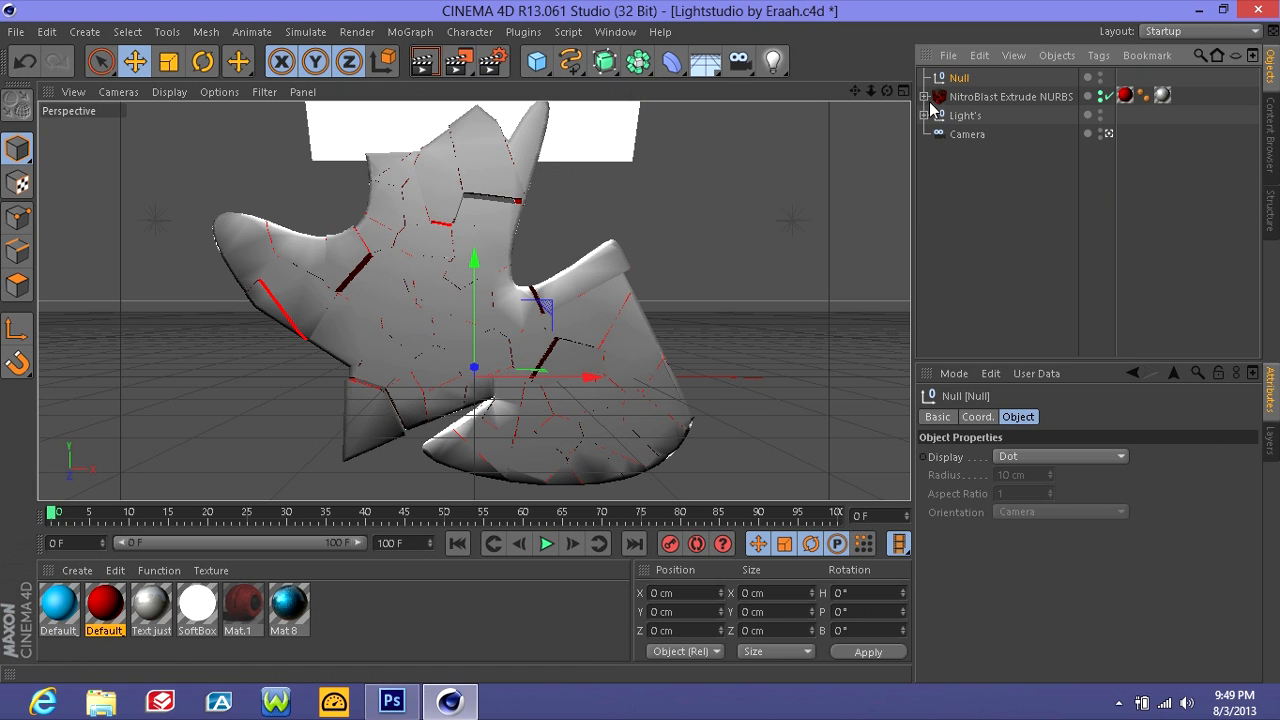
click(1013, 76)
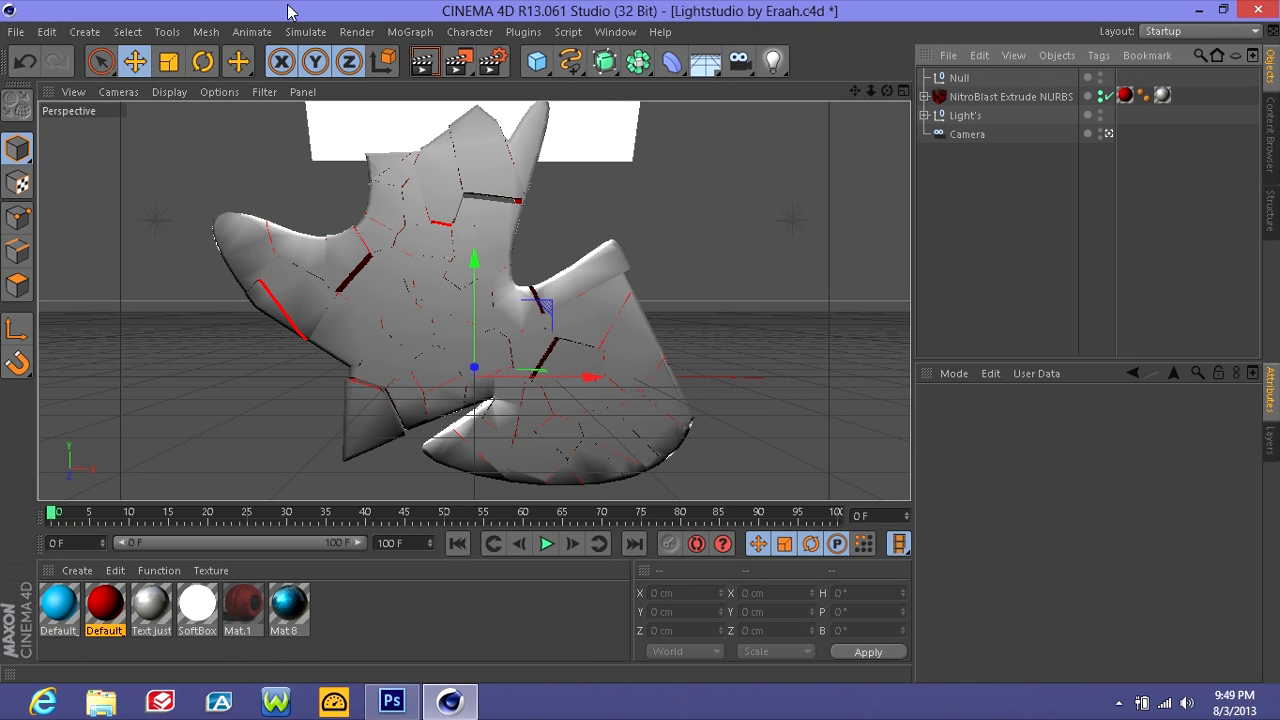
- Add a MoGraph Random effector and make it a child of the Null
click(418, 34)
mouse_move(441, 66)
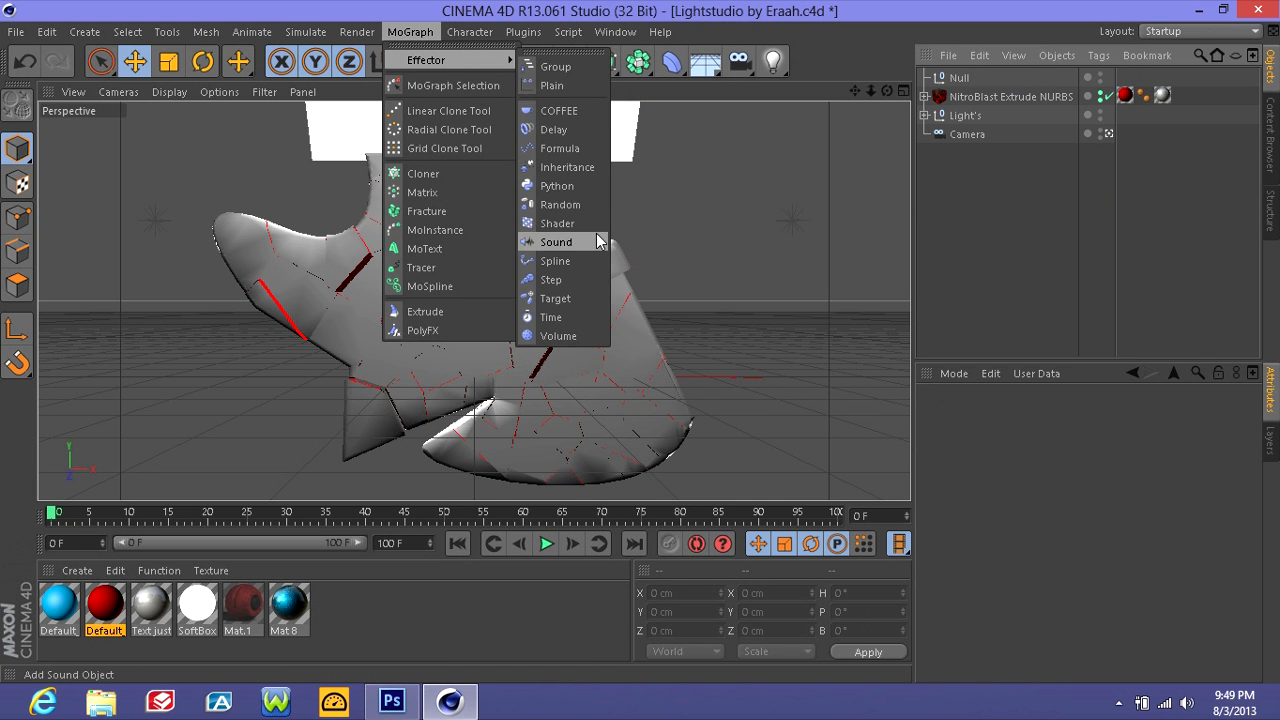
click(587, 203)
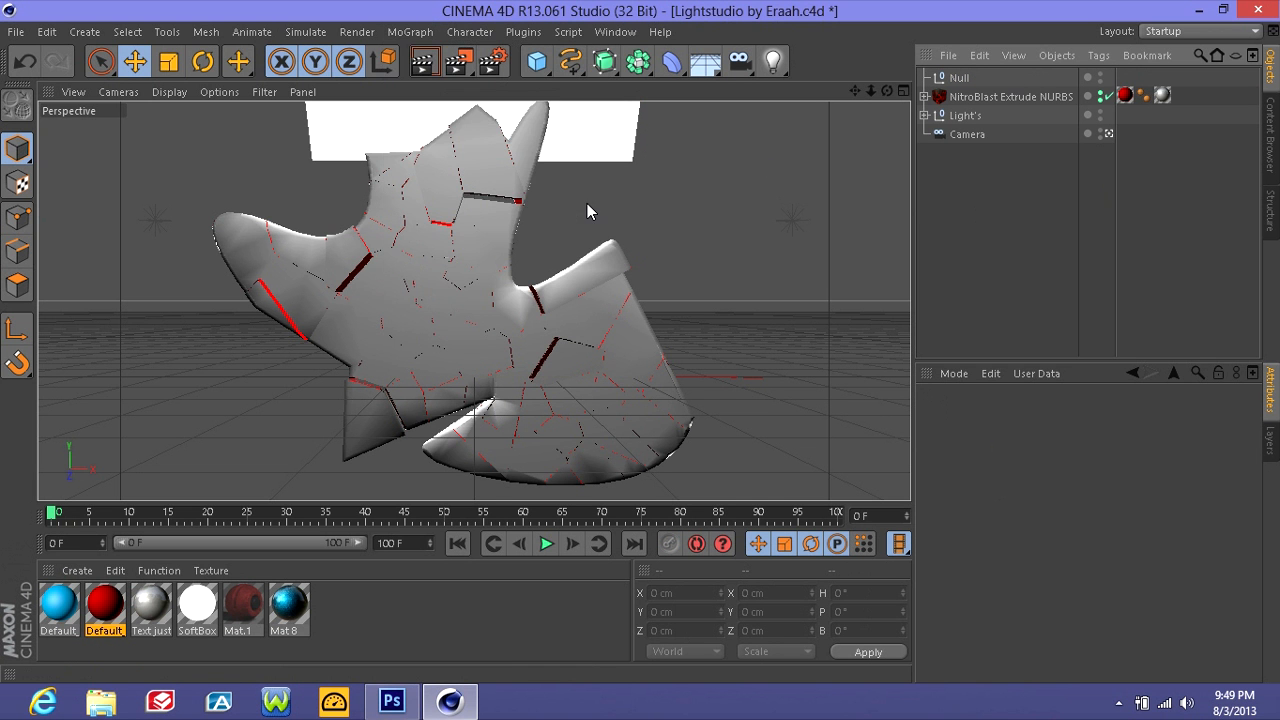
click(988, 277)
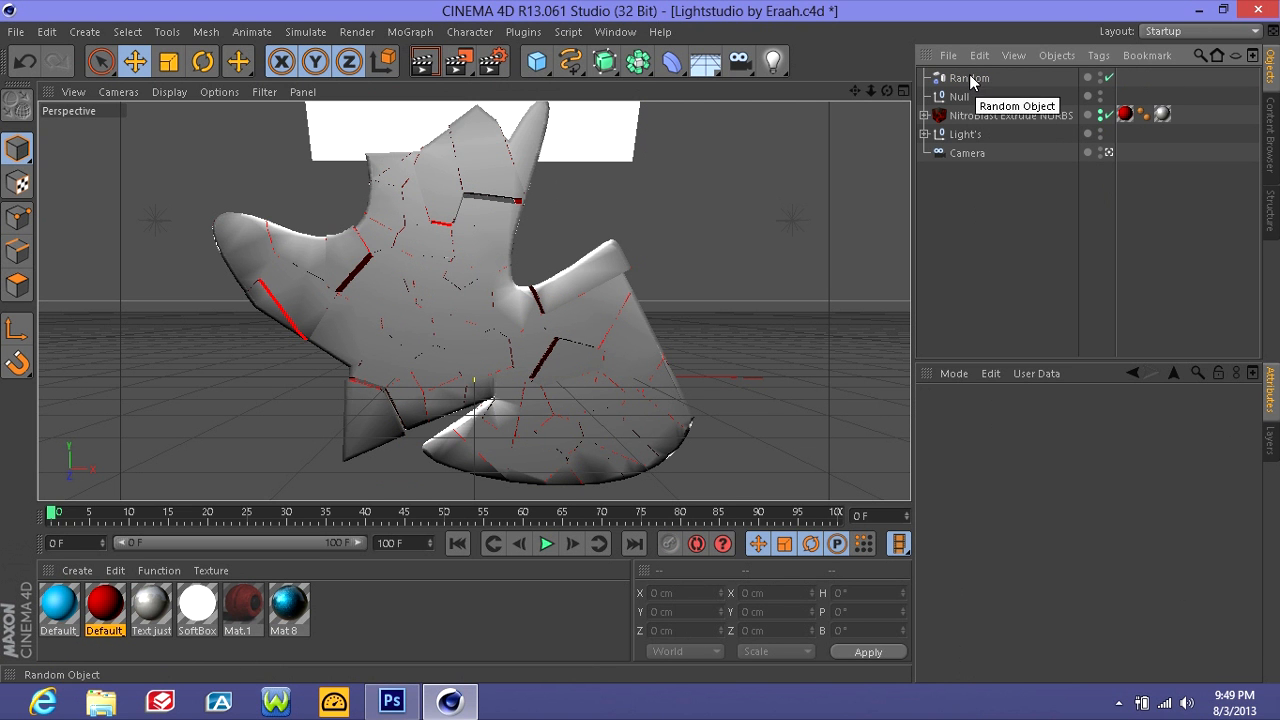
drag(966, 79, 965, 100)
click(975, 200)
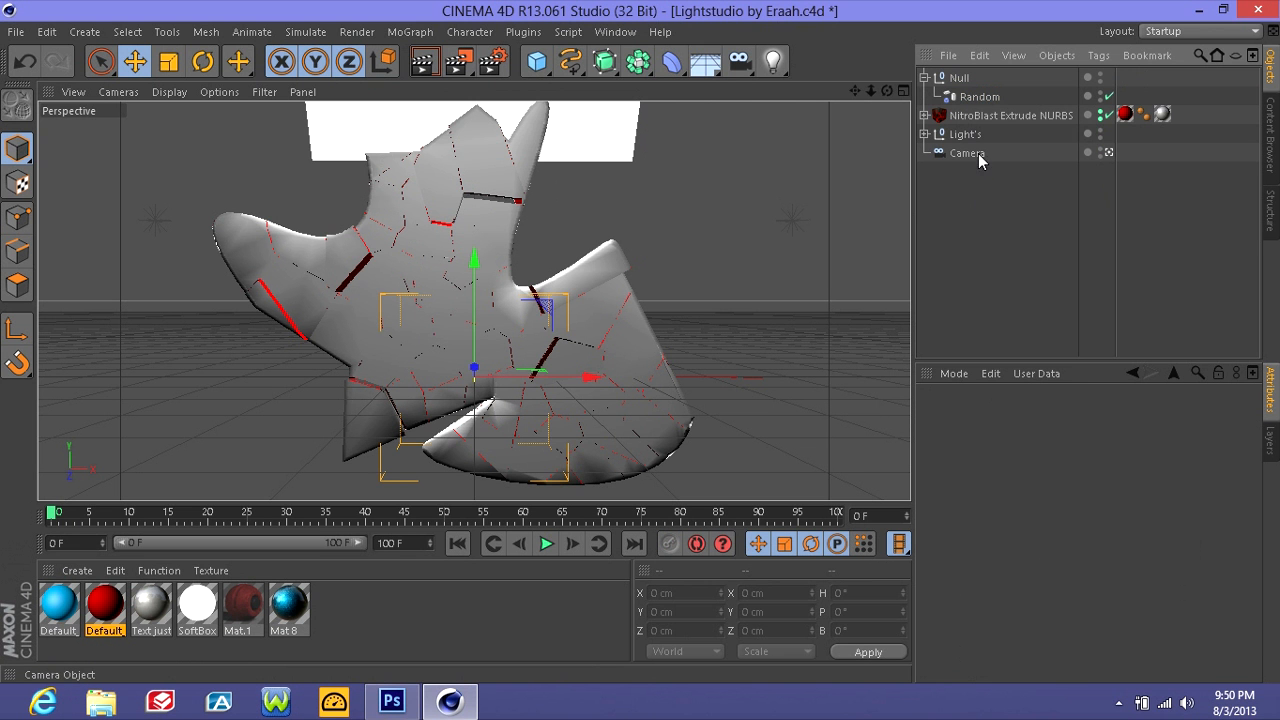
- Set the Random effector's random mode to Gaussian and its seed to 0
click(980, 97)
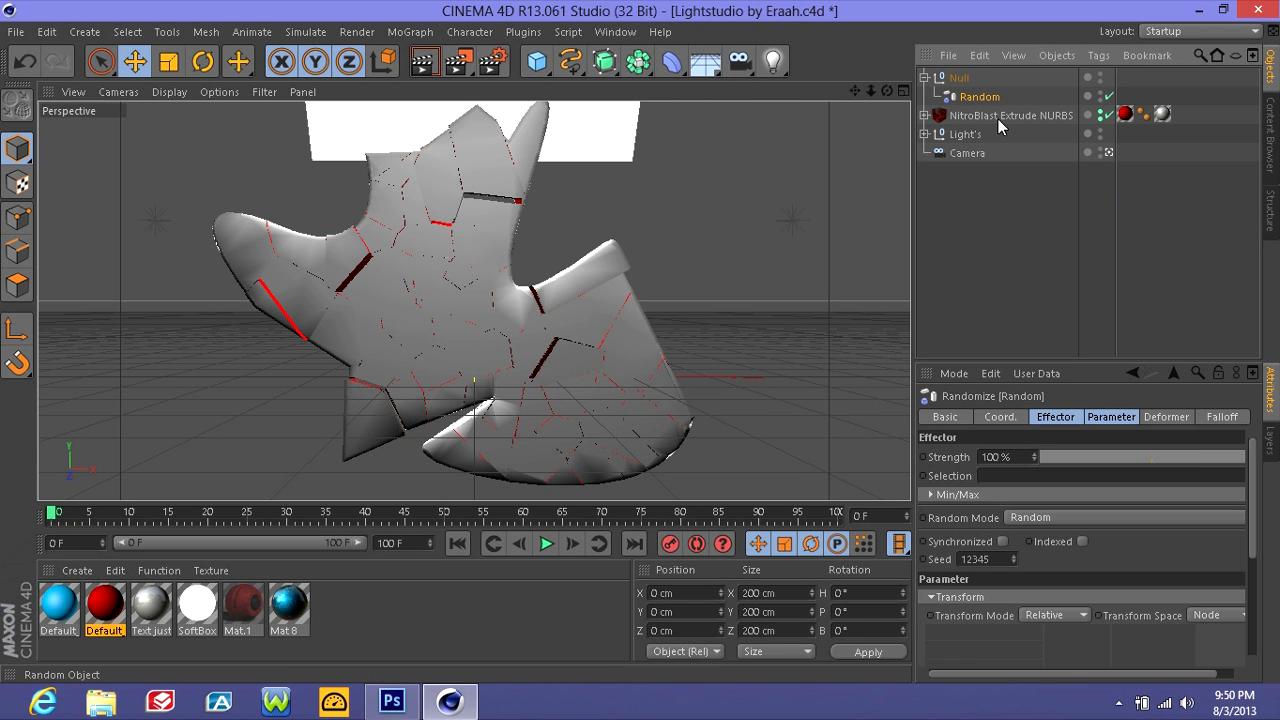
click(1176, 418)
click(1130, 419)
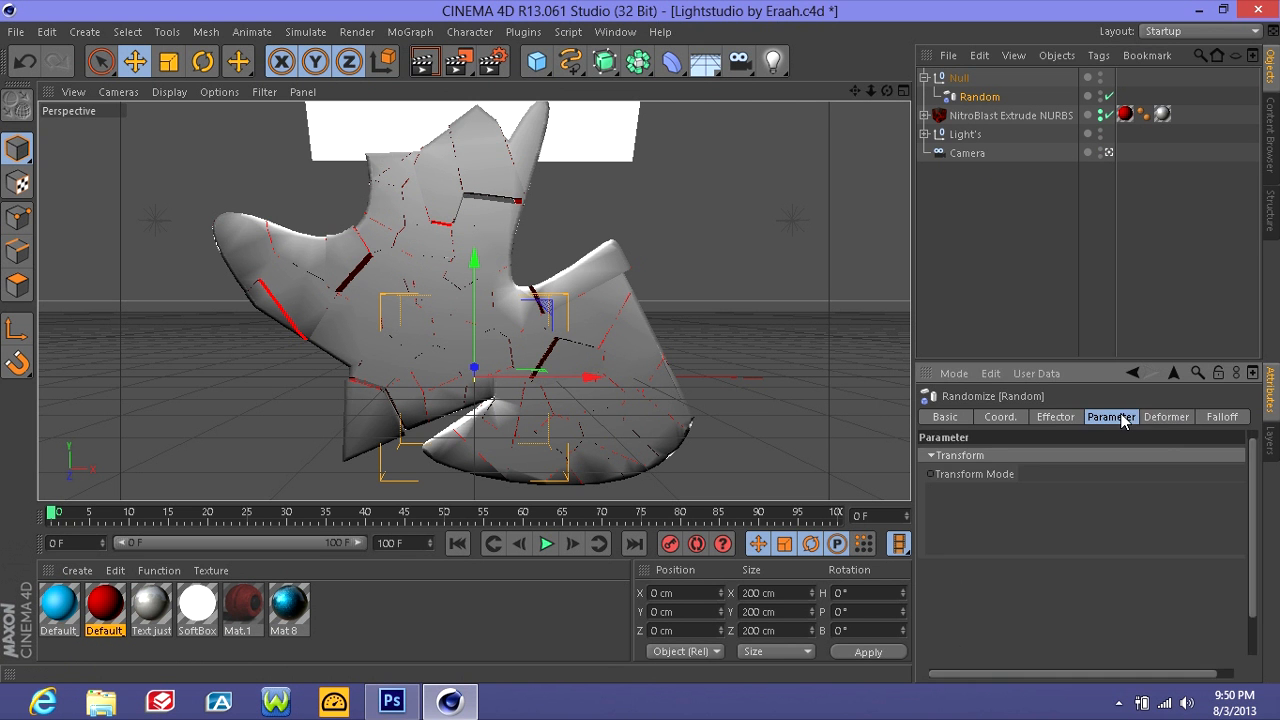
click(1056, 417)
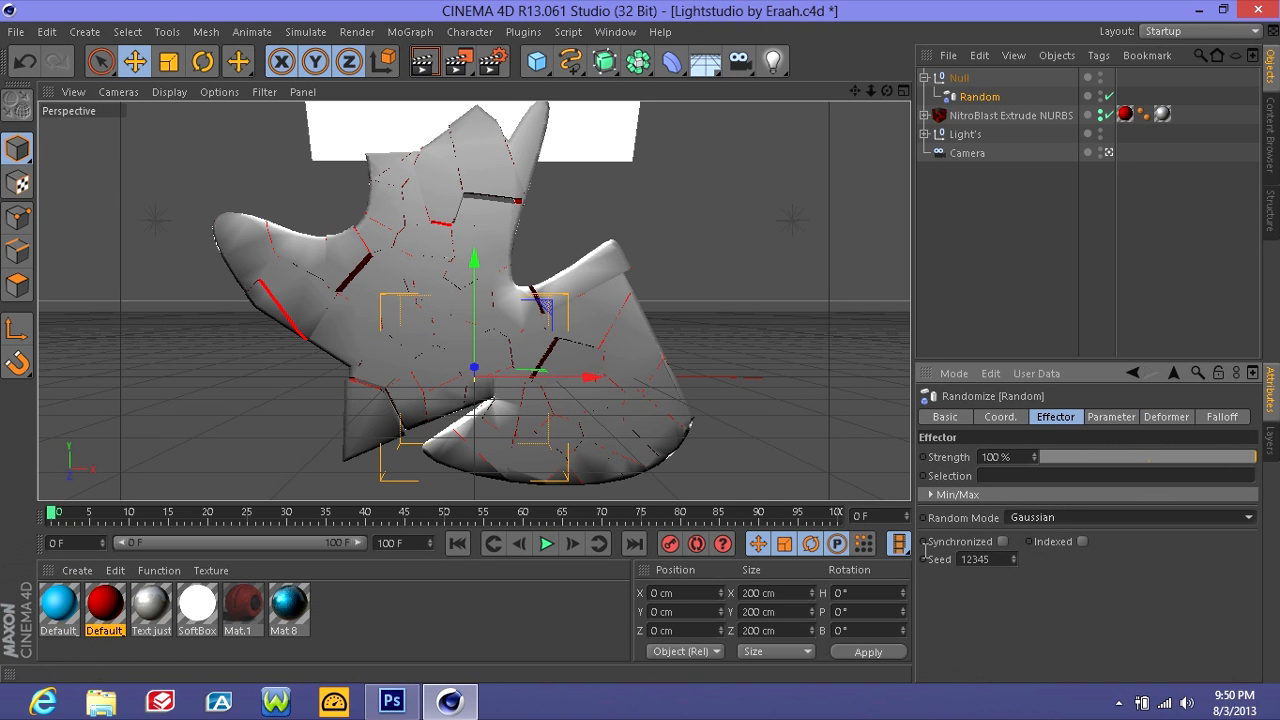
double_click(990, 560)
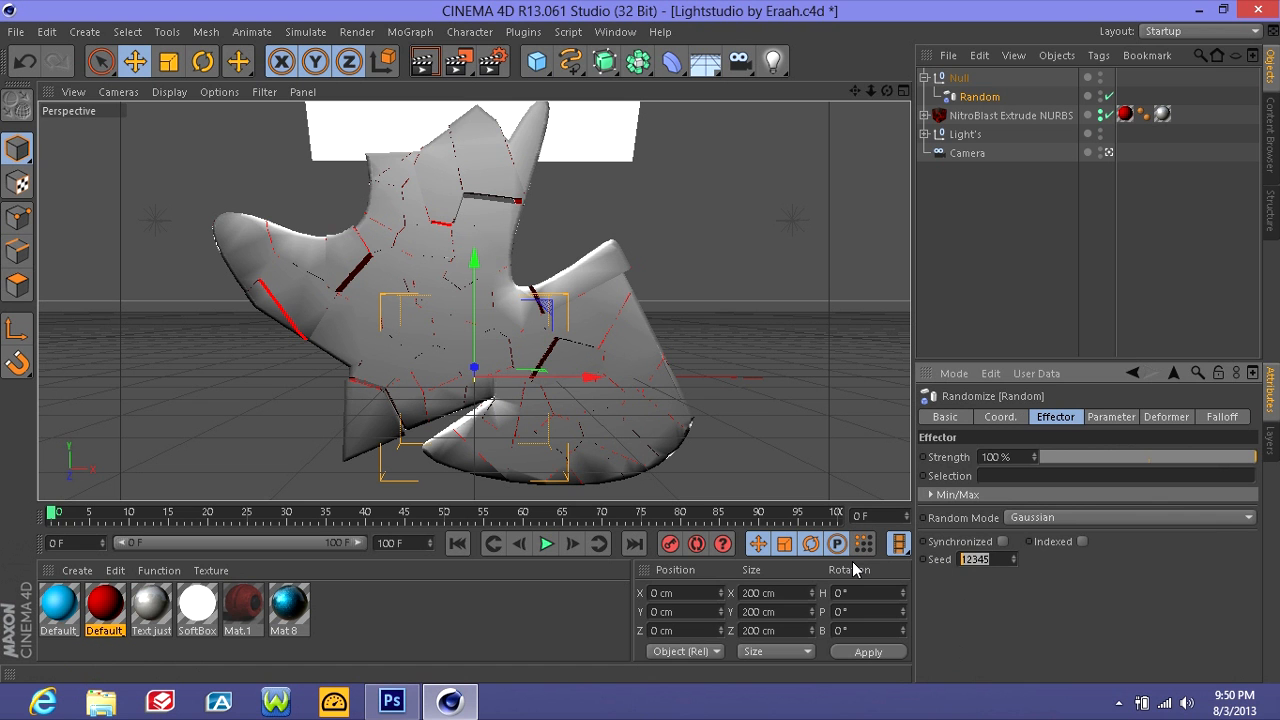
text(0)
- Set the Random effector's position offsets P.X, P.Y and P.Z to 10 cm each
click(1107, 418)
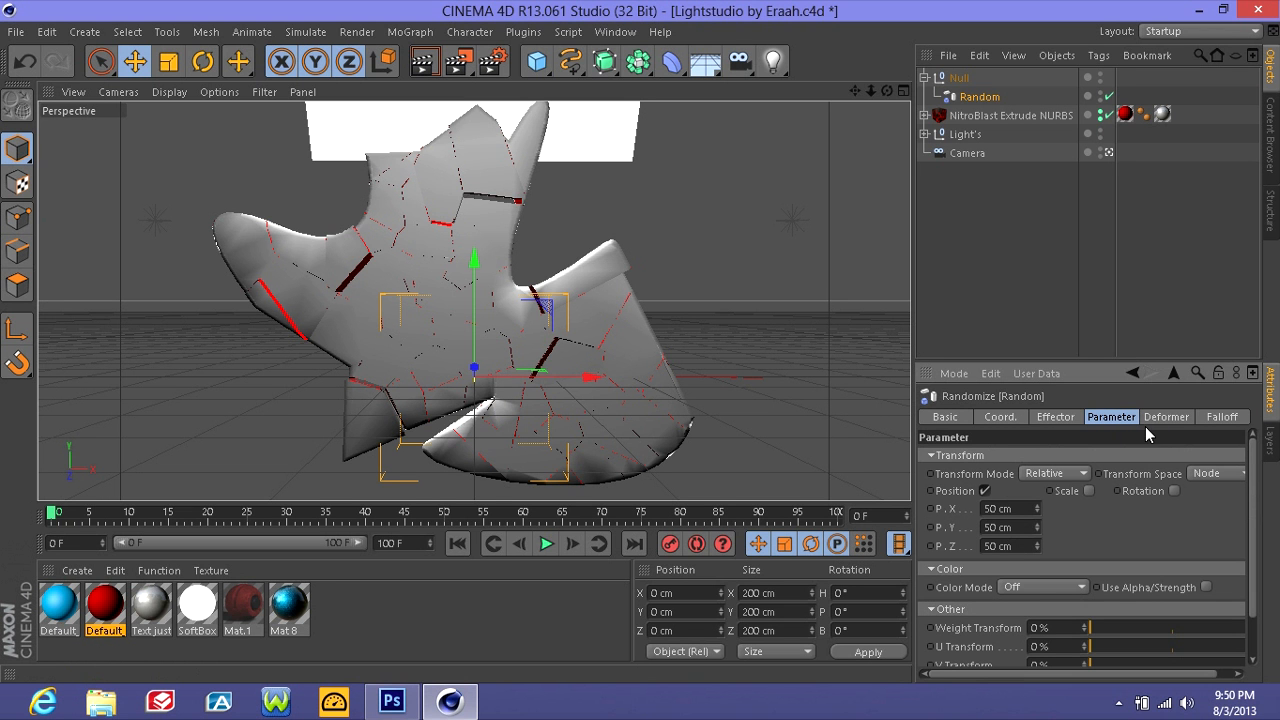
click(1141, 423)
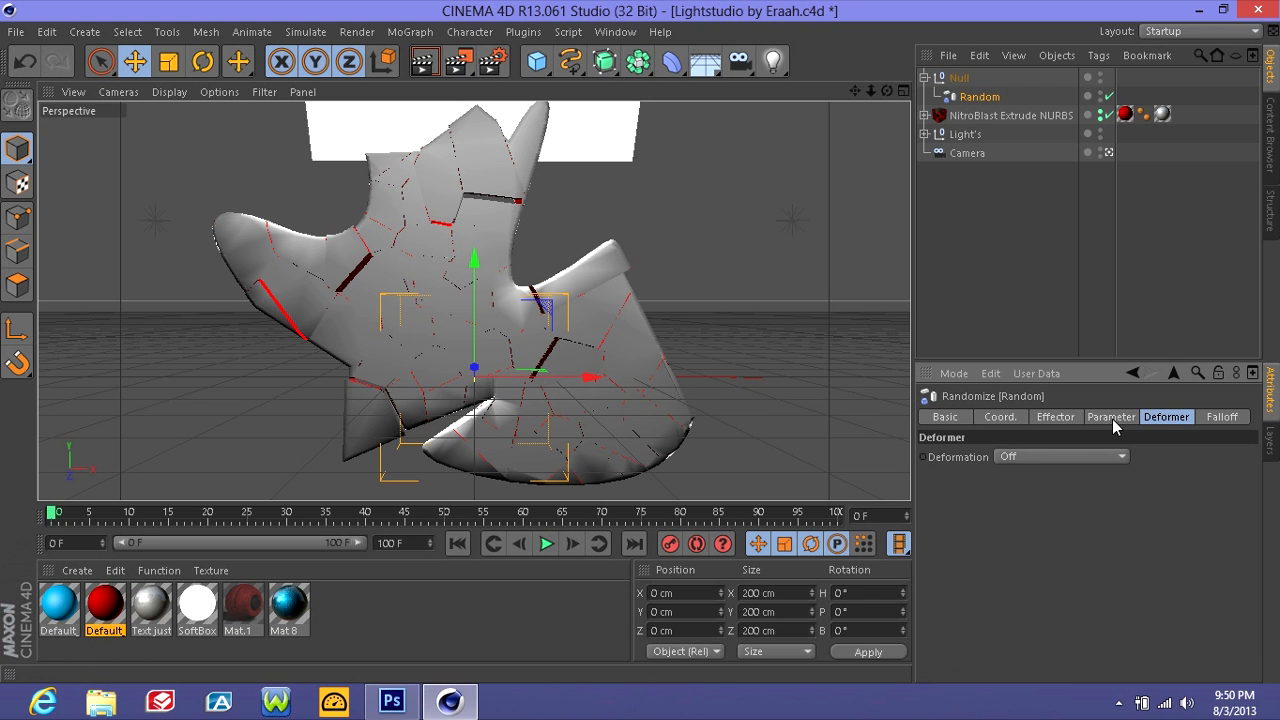
click(1110, 420)
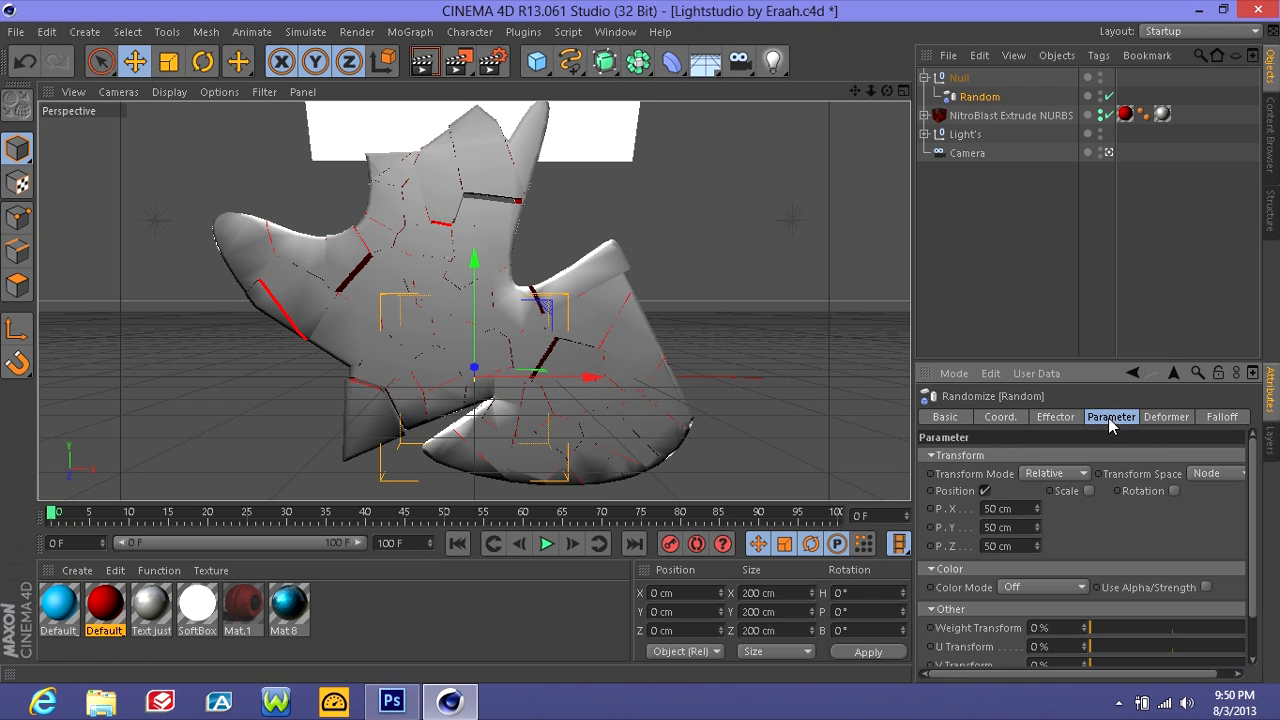
click(1038, 531)
drag(1251, 468, 1248, 512)
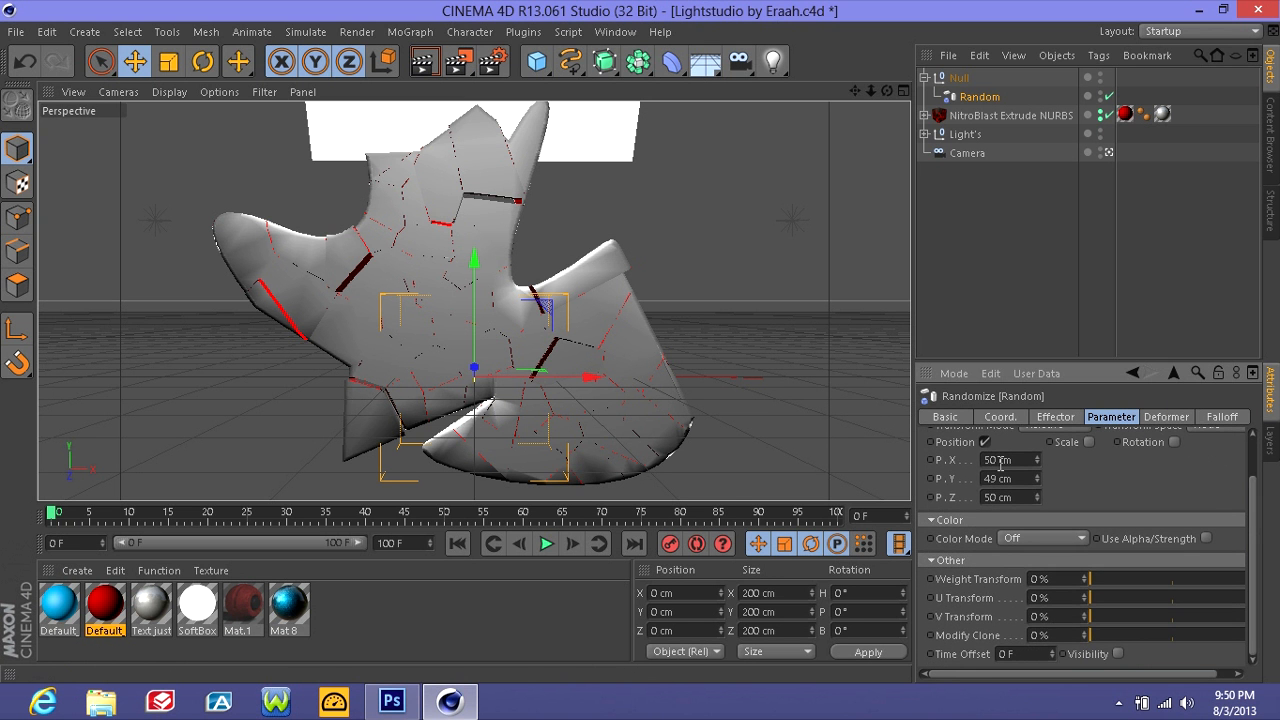
drag(998, 461, 952, 463)
text(10)
click(1003, 478)
drag(997, 478, 964, 478)
text(10)
drag(997, 498, 968, 499)
key(BackSpace)
text(10)
- Set the Random effector's deformation to Point, and try a lower strength before returning it to 100%
click(1060, 421)
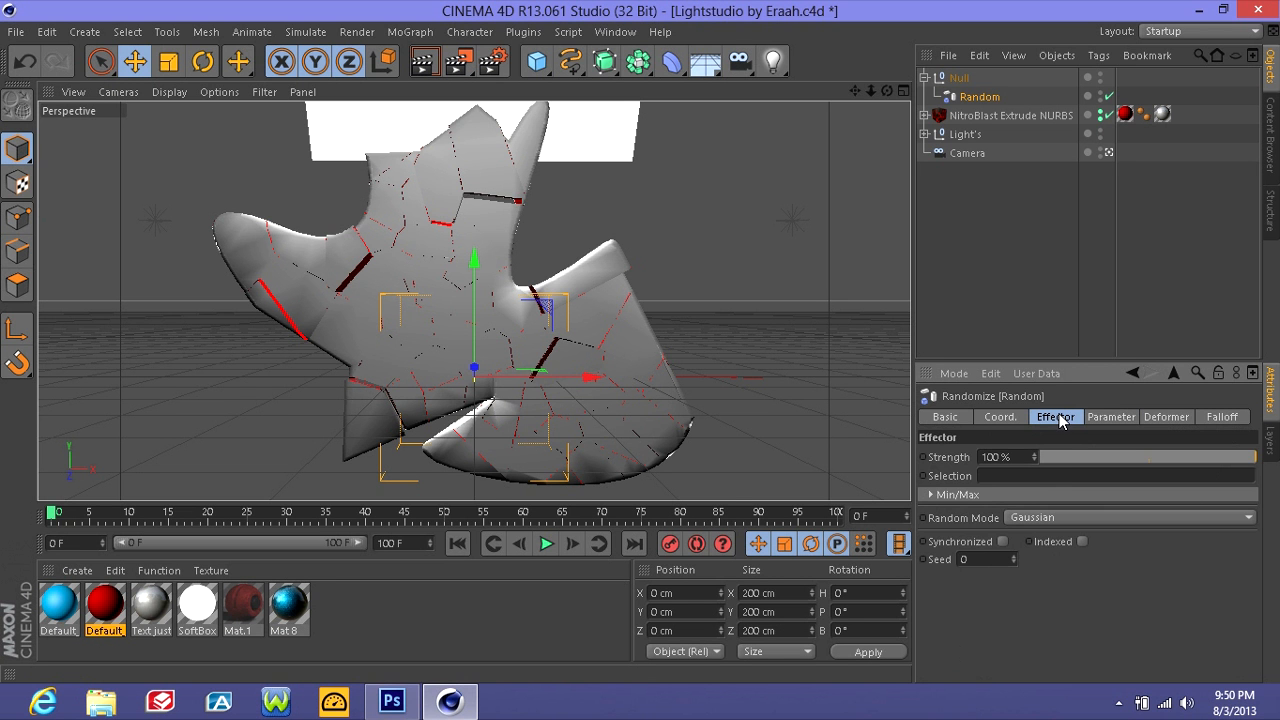
click(1168, 419)
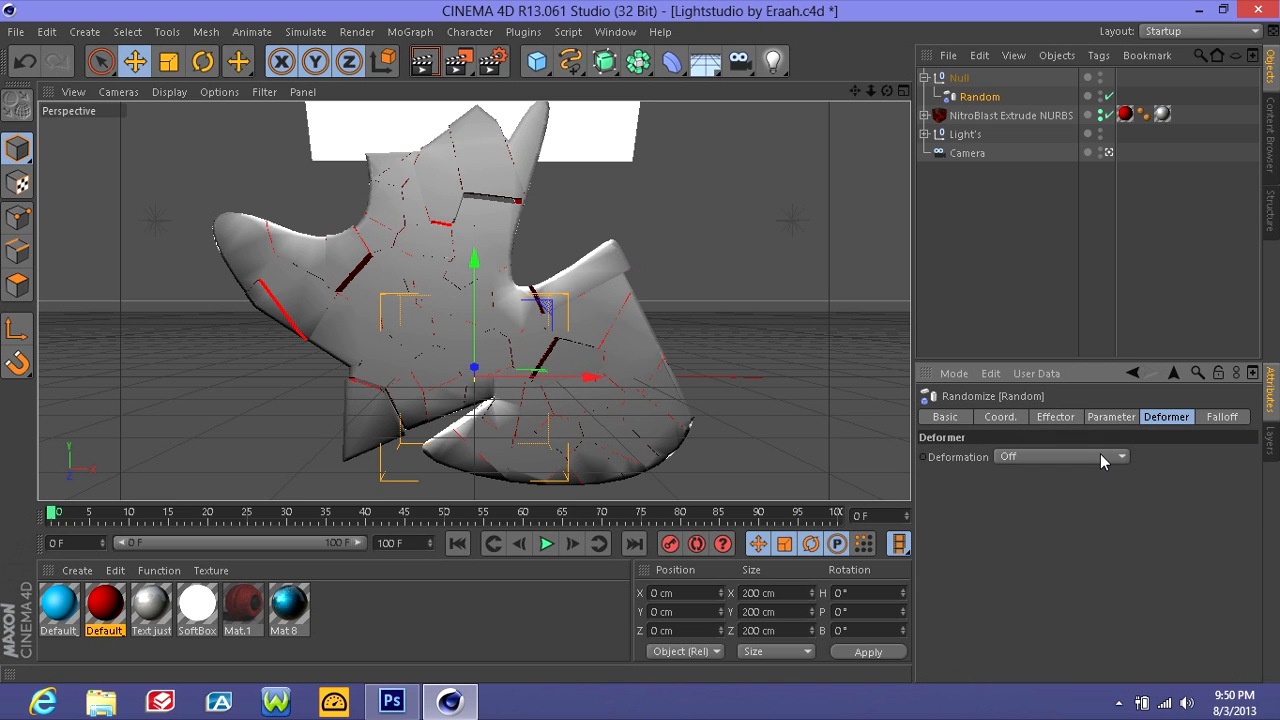
click(1100, 455)
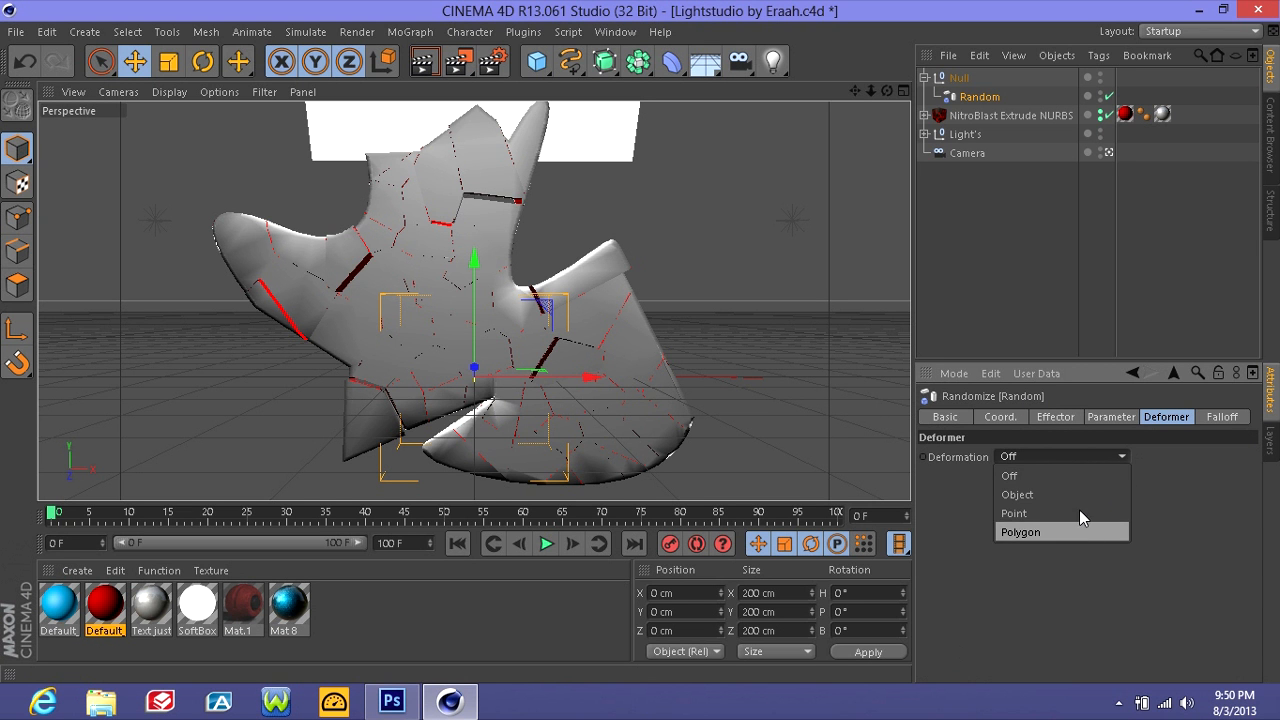
click(1076, 512)
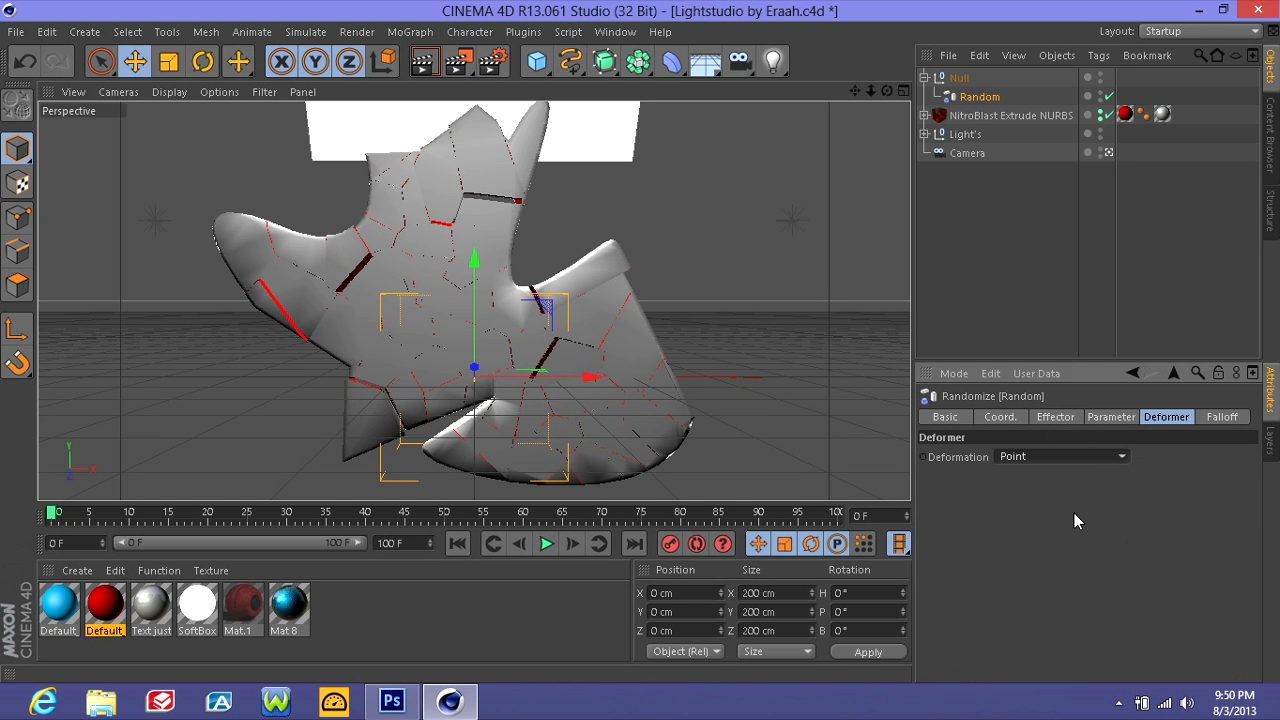
click(1050, 415)
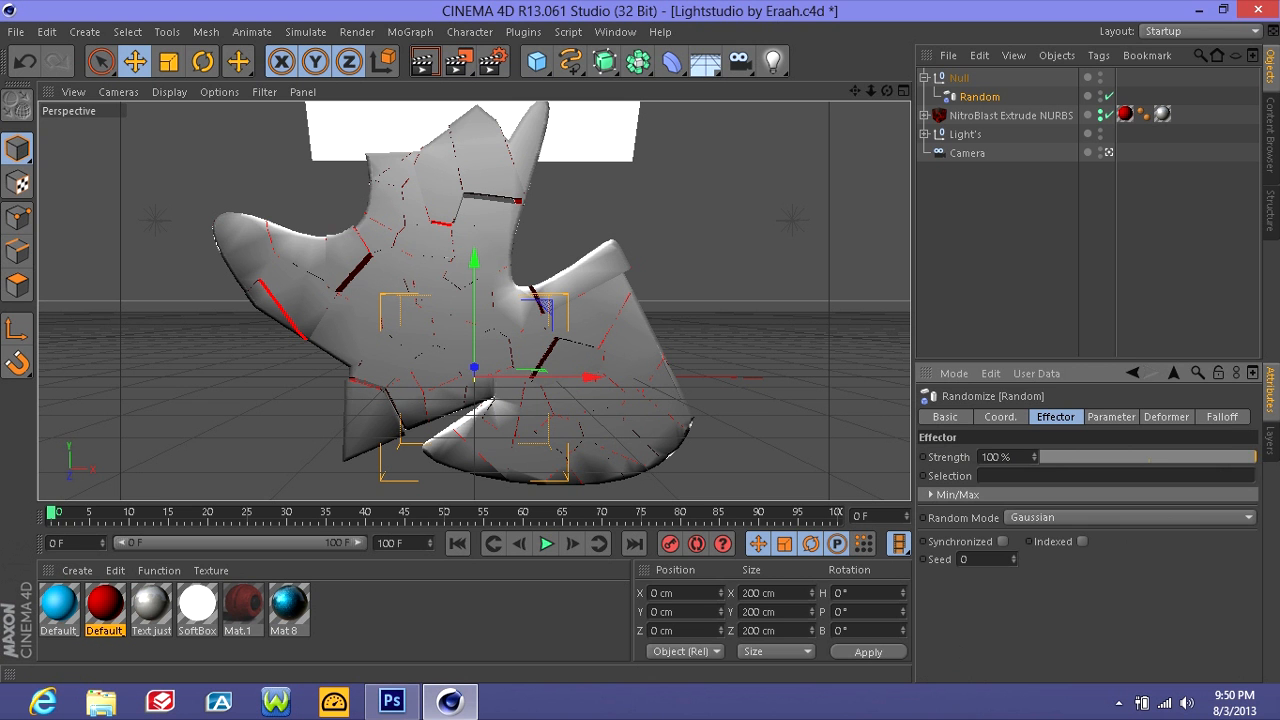
drag(1254, 457, 1048, 472)
drag(1158, 463, 1270, 469)
- Delete the Random effector from the Null and collapse the Null's hierarchy
click(1001, 287)
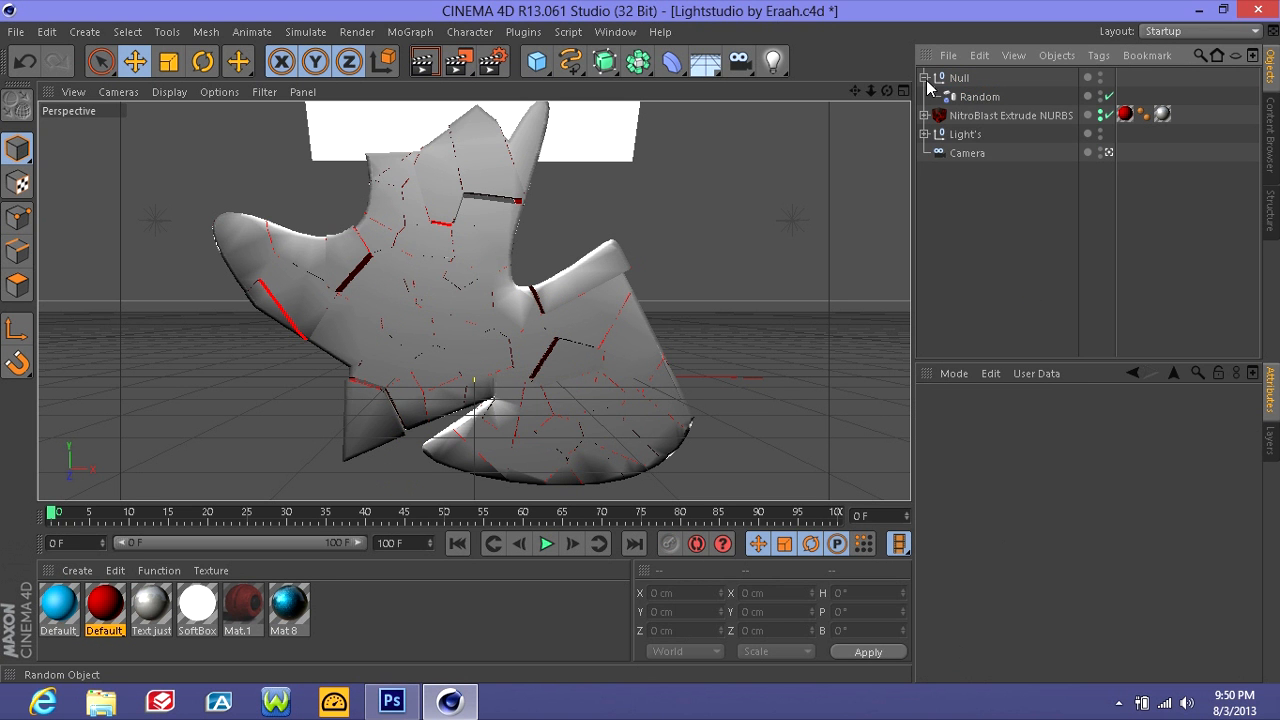
click(980, 97)
click(924, 77)
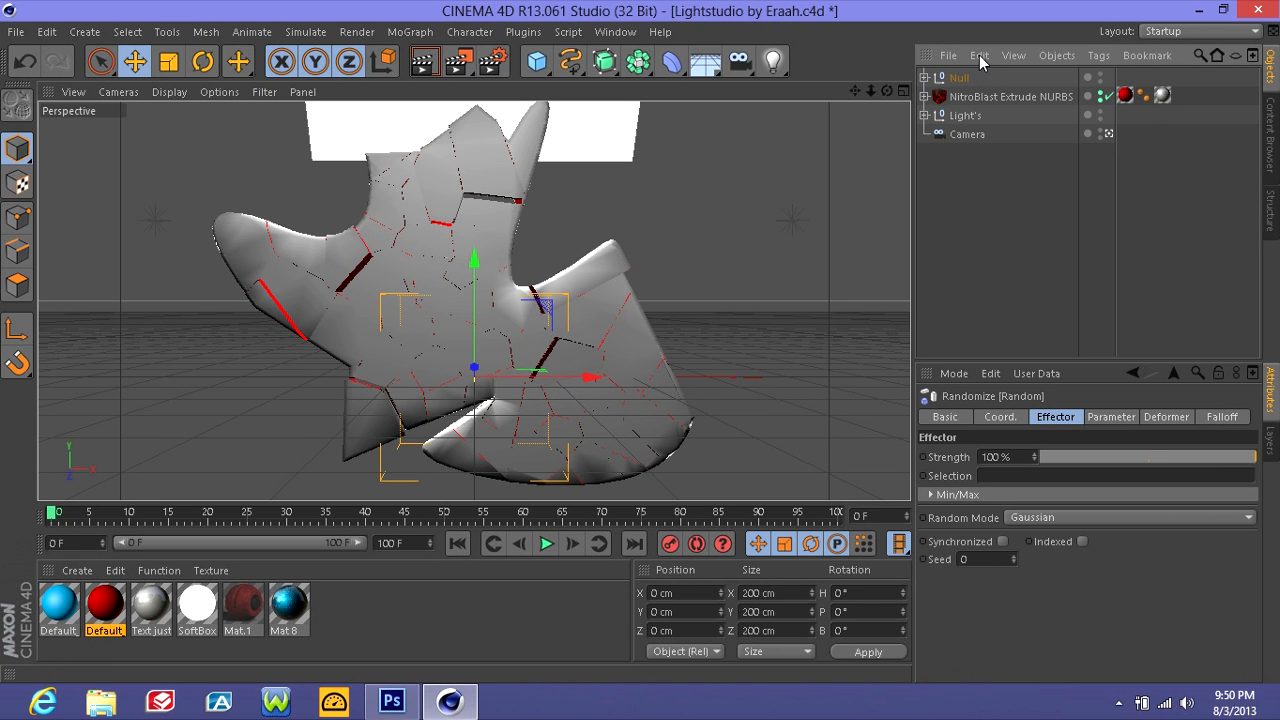
click(979, 55)
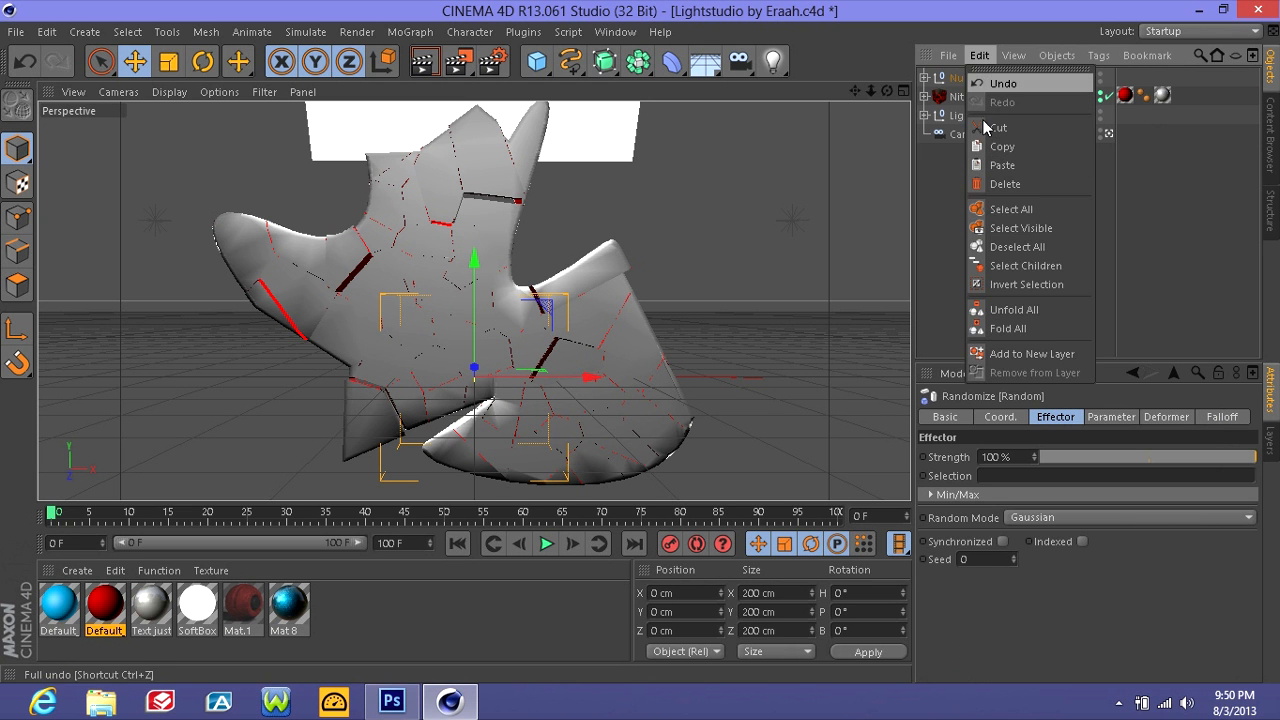
click(1005, 185)
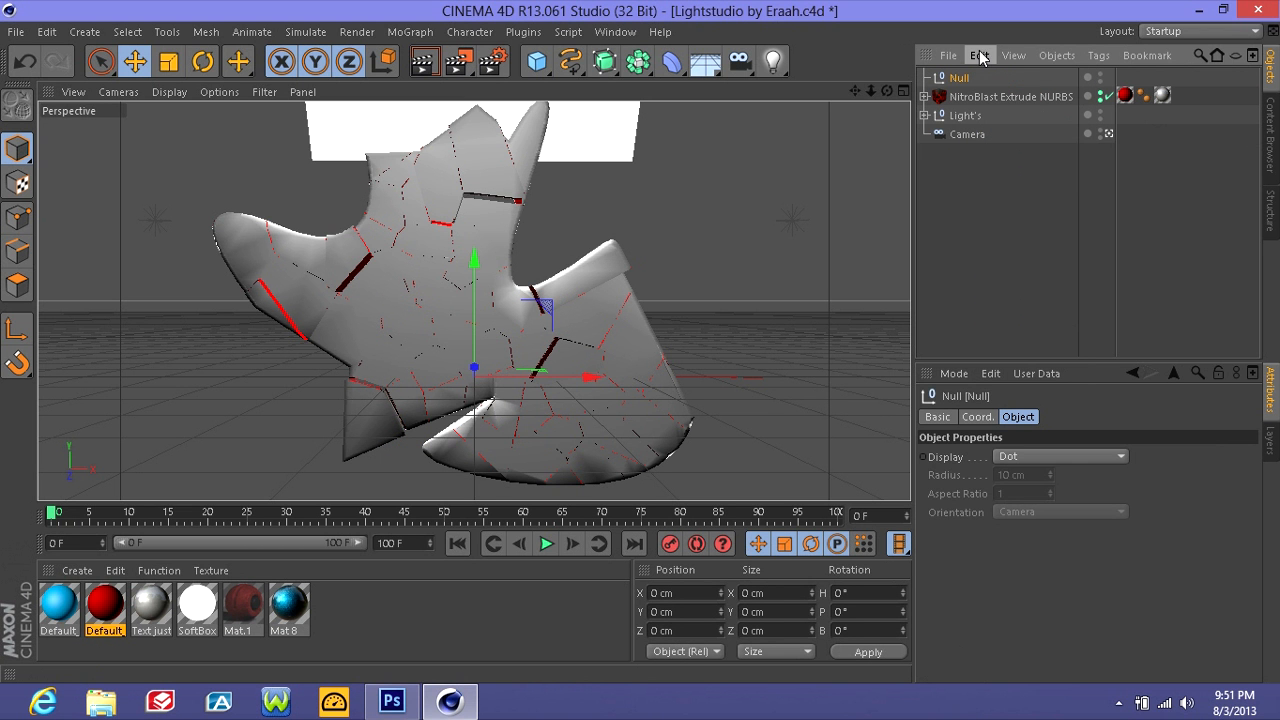
- Delete the leftover Null object from the scene
click(979, 55)
click(1005, 184)
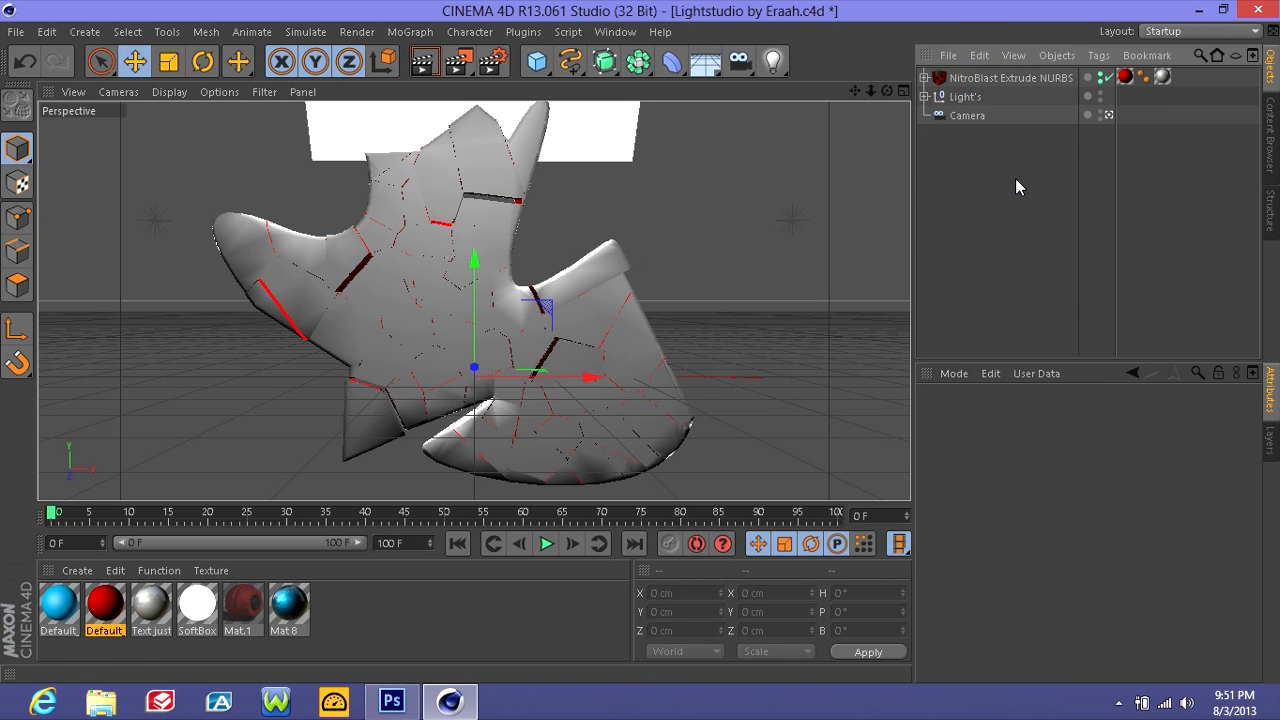
- Add a new Null object and a MoGraph Random effector to the scene
click(537, 61)
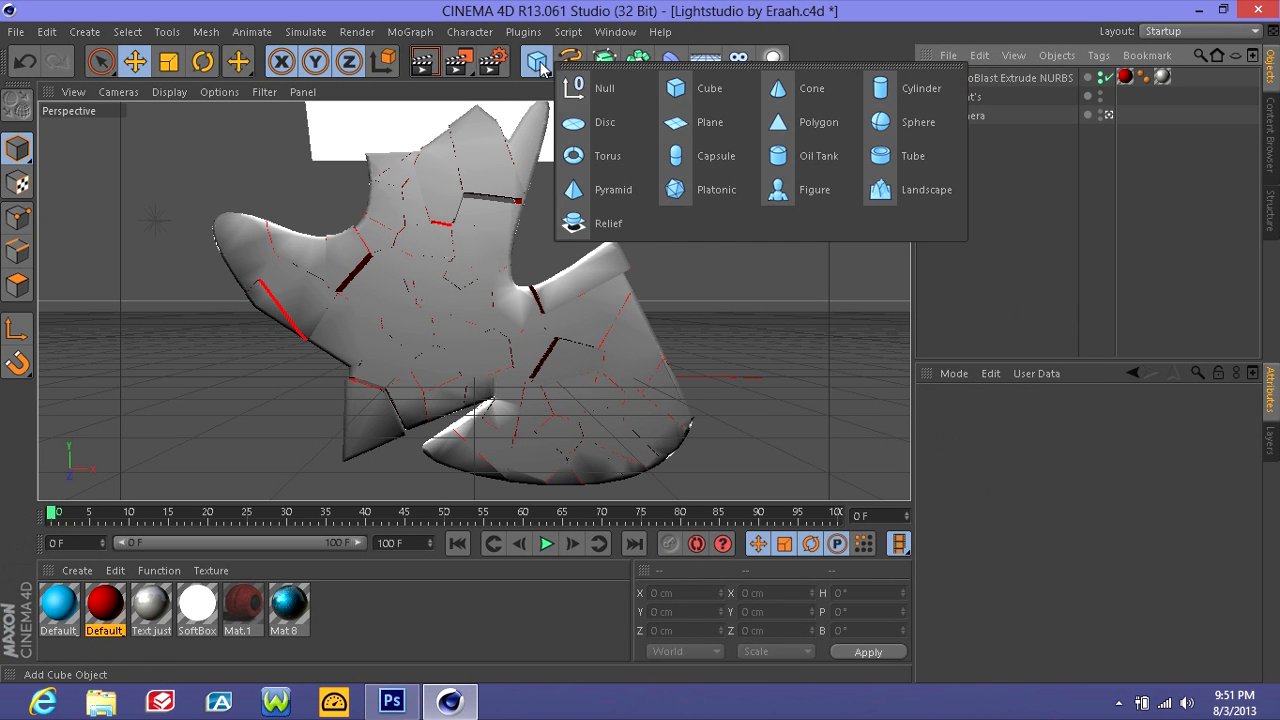
click(605, 88)
click(410, 31)
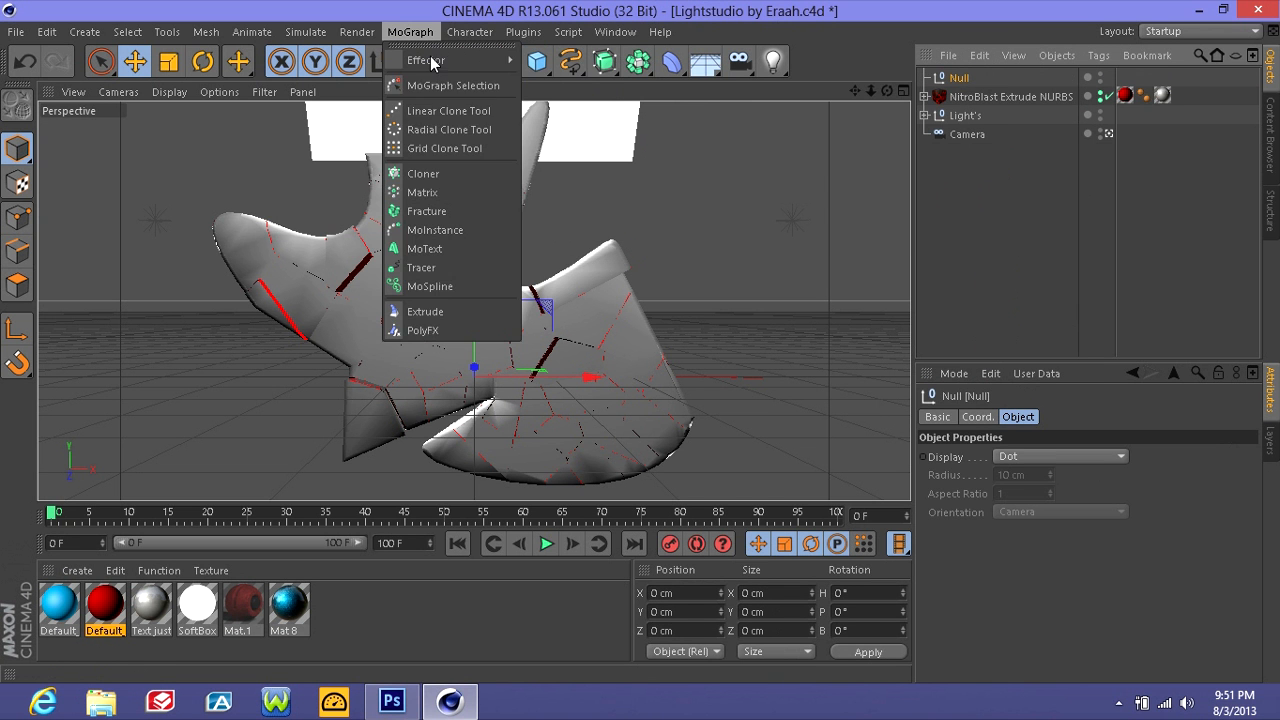
mouse_move(447, 62)
click(565, 208)
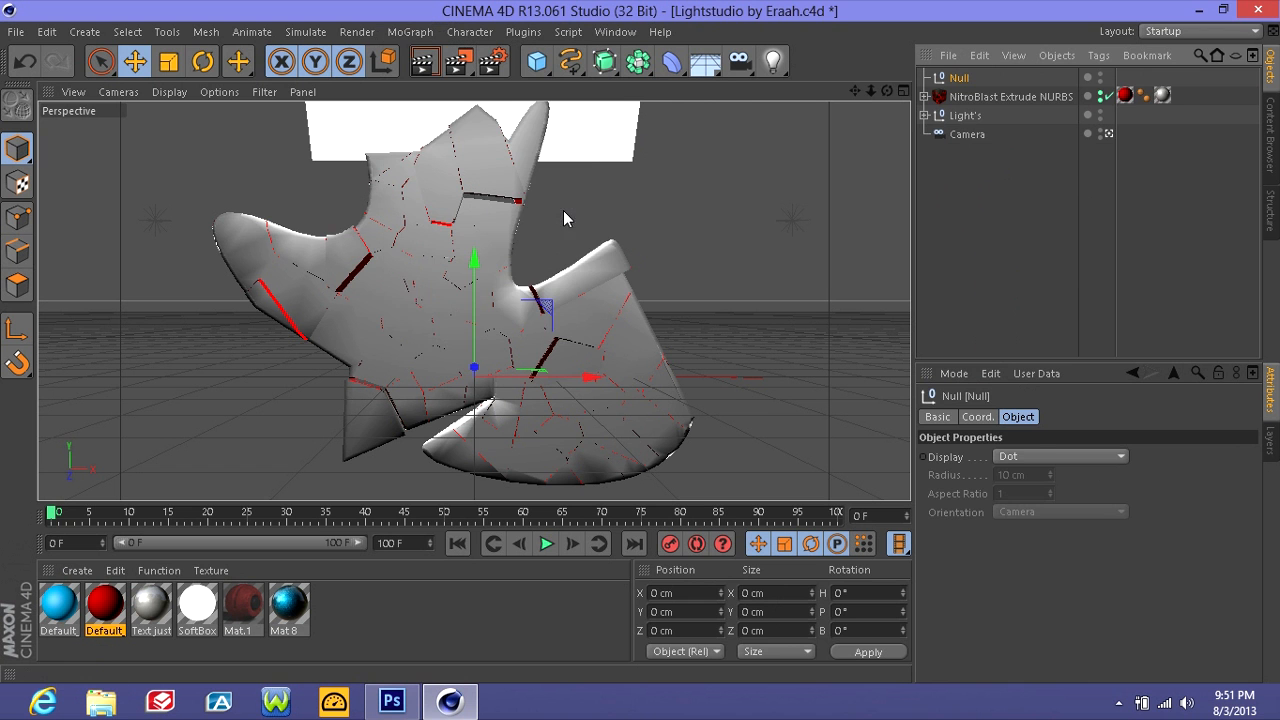
click(996, 298)
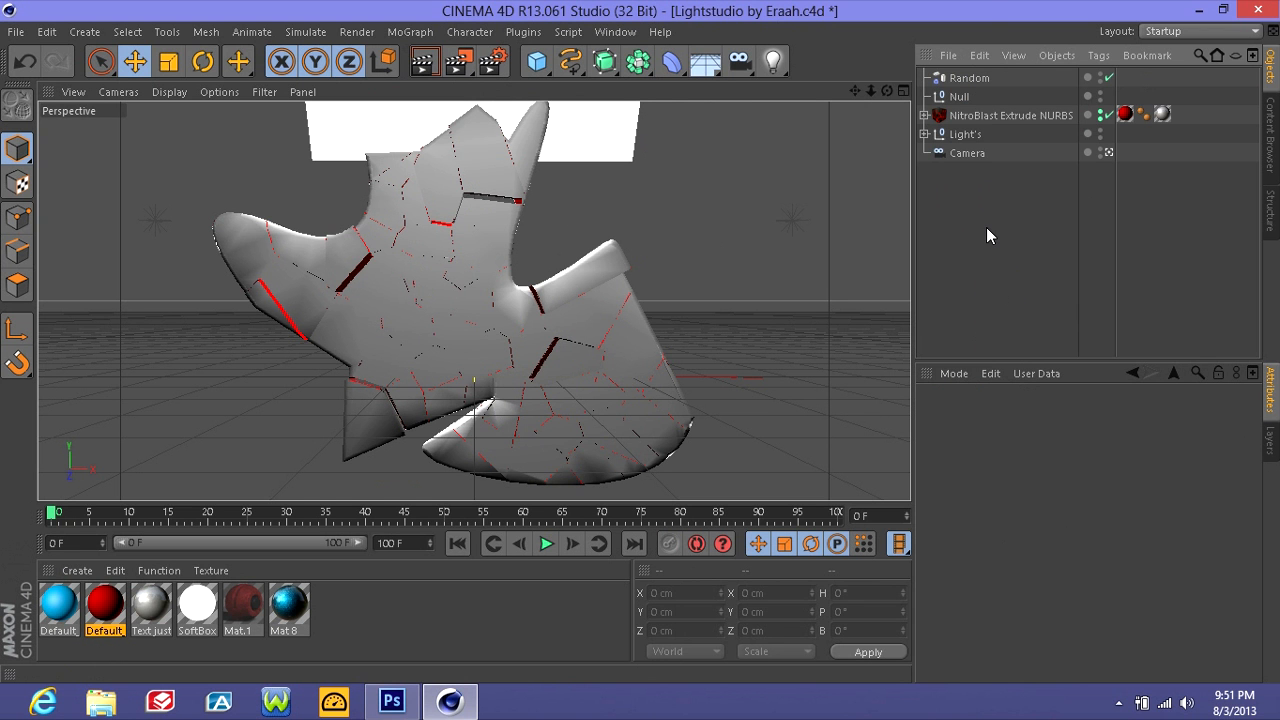
- Delete the Random effector and the new Null object
click(982, 80)
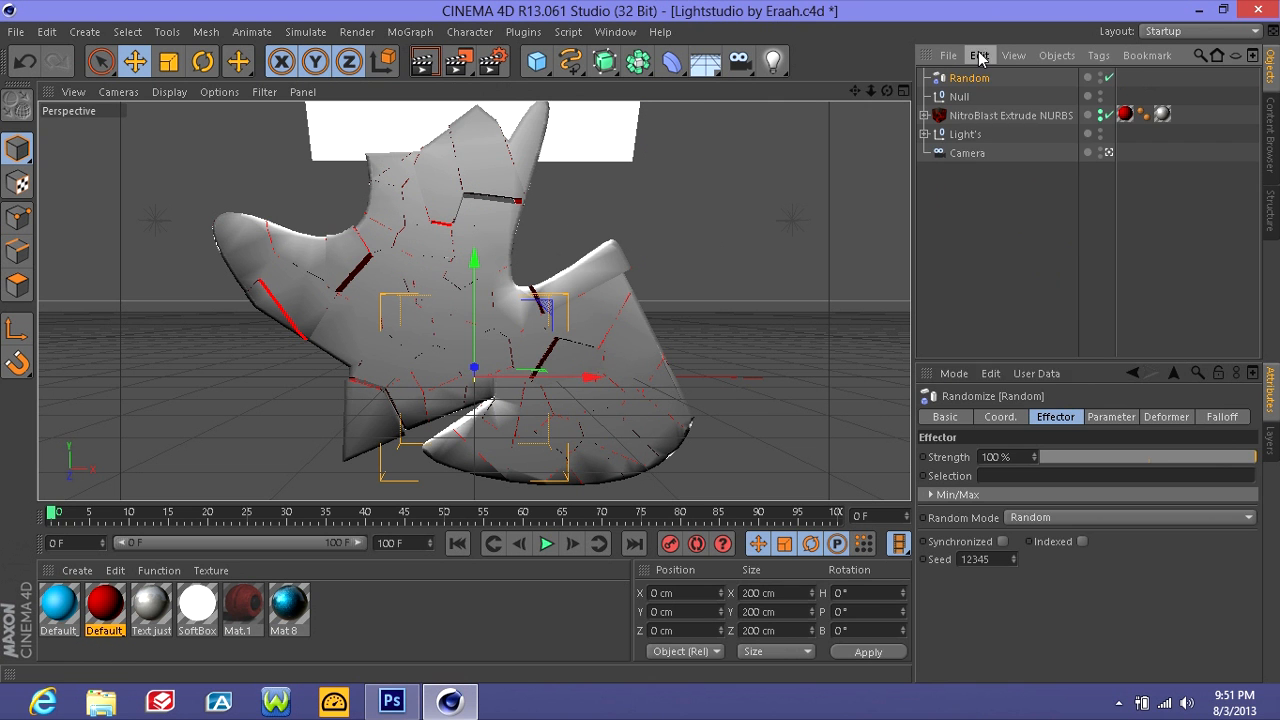
click(979, 56)
click(1003, 183)
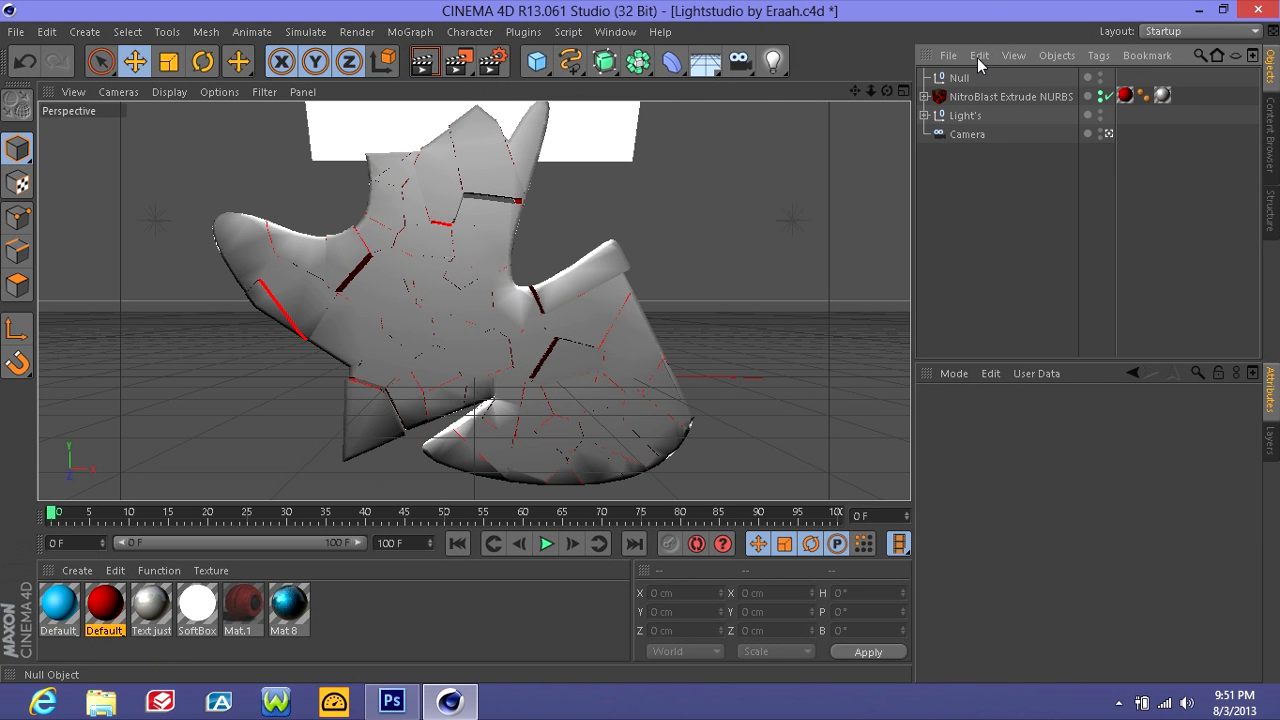
click(971, 77)
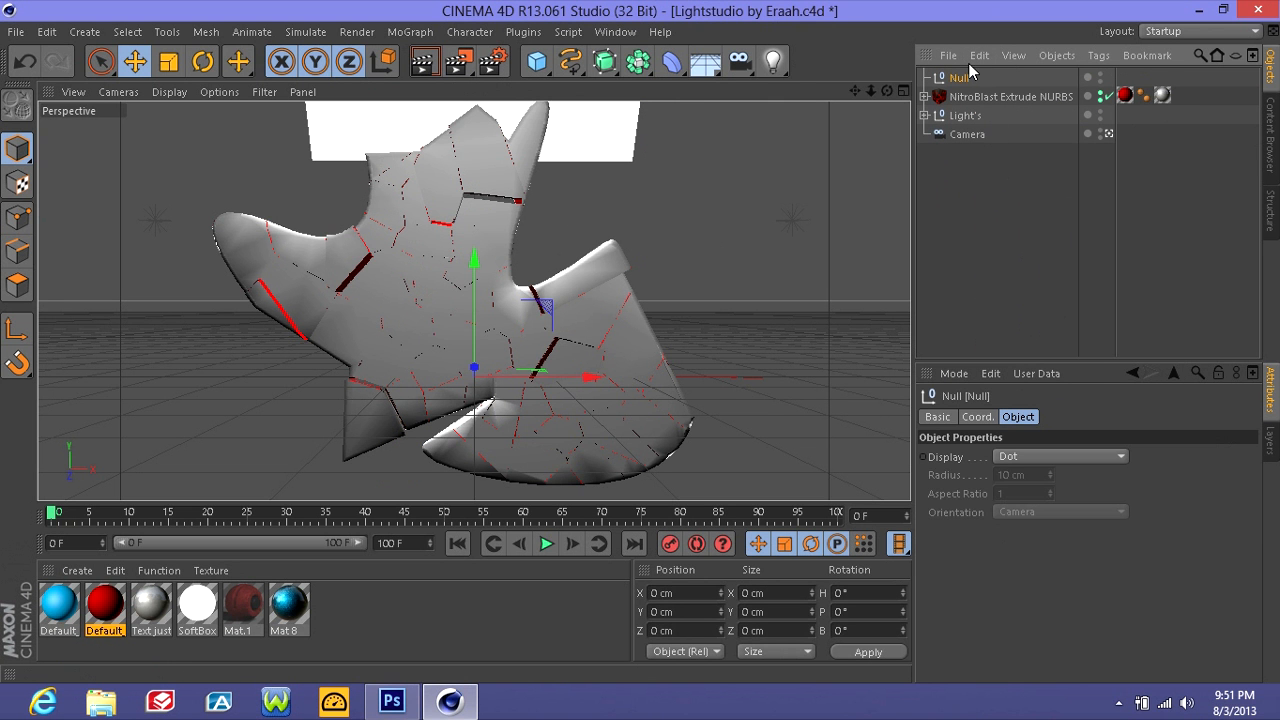
click(979, 56)
click(1005, 184)
click(1088, 221)
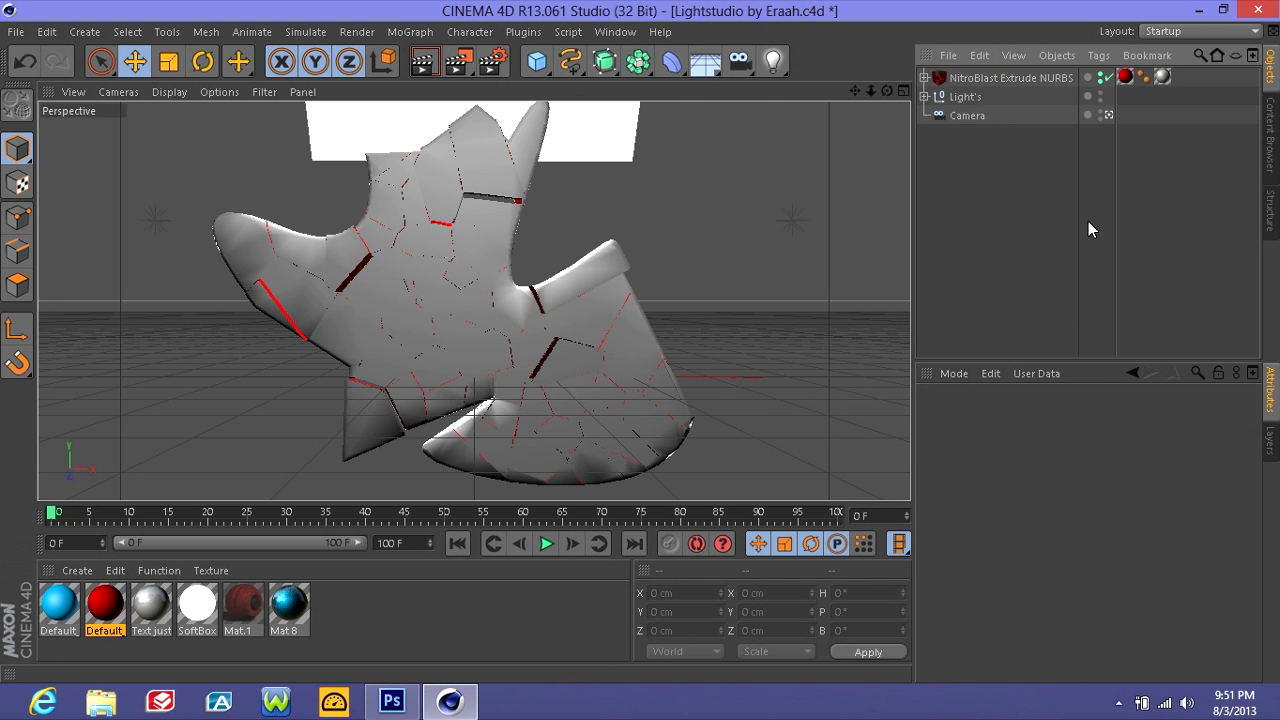
- Pull fracture Piece 1 at the letter's centre and Piece 23 beside the upper notch forward along Z
click(995, 80)
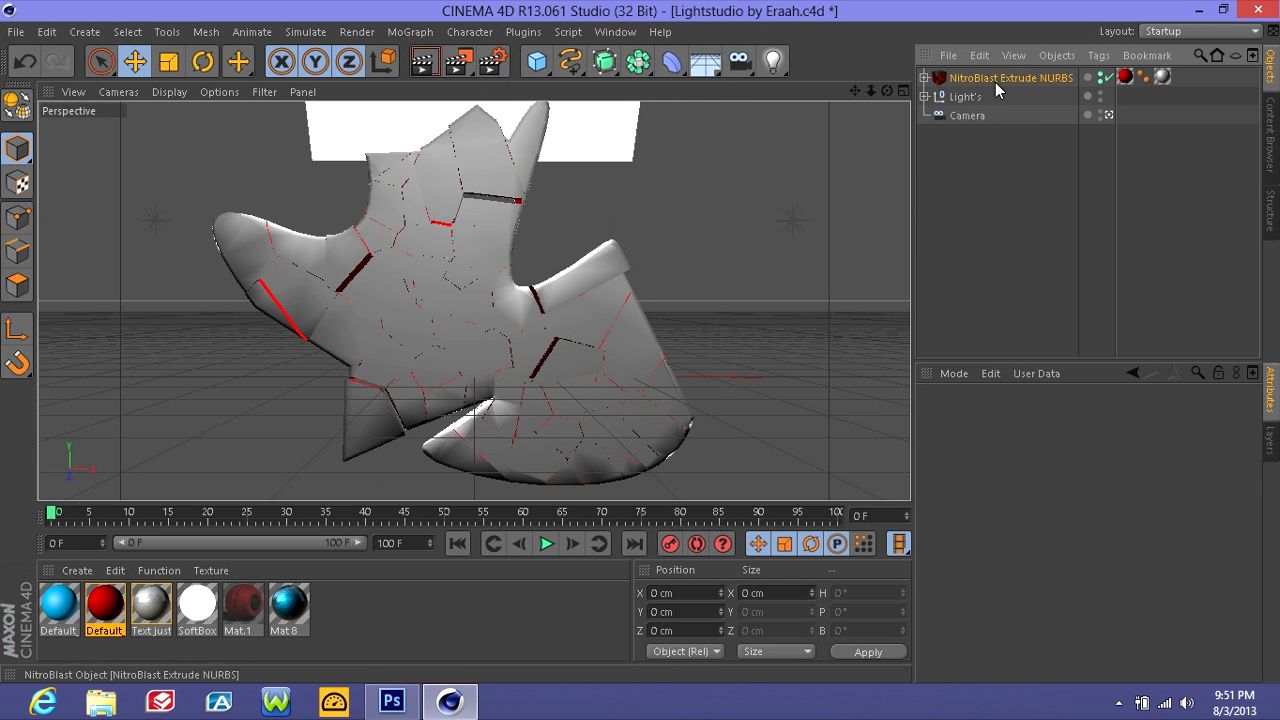
click(455, 338)
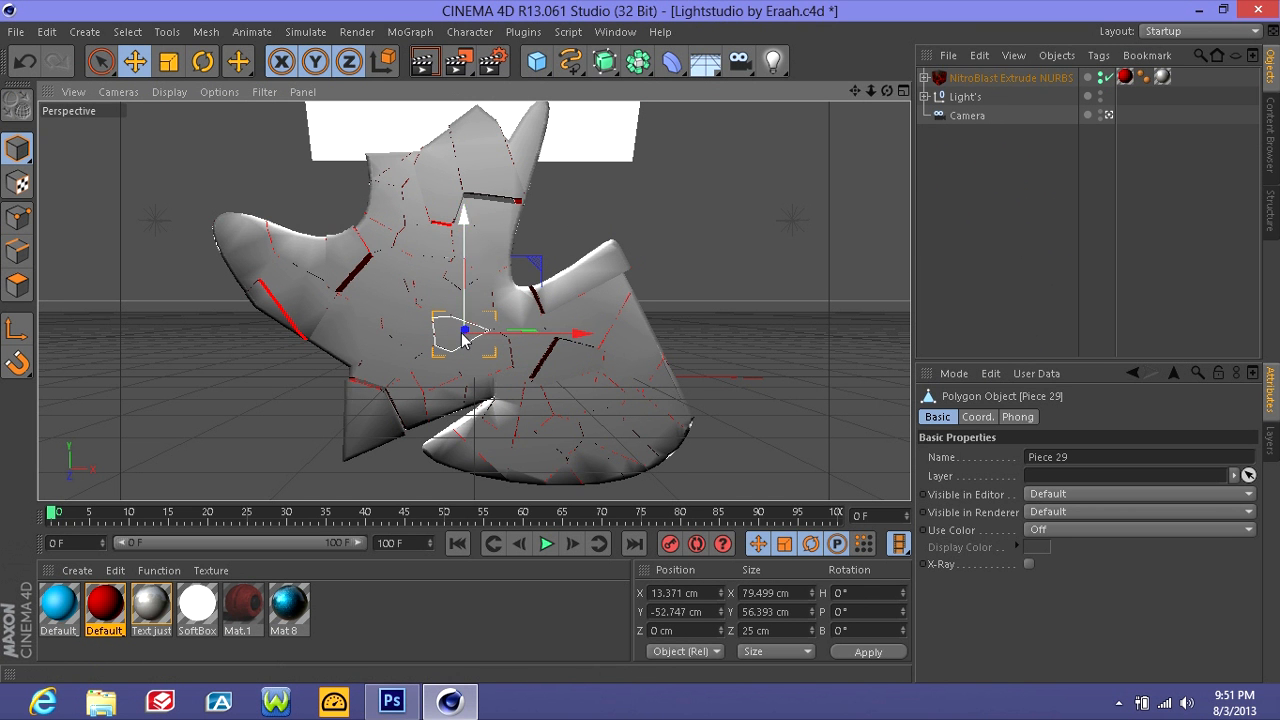
click(410, 340)
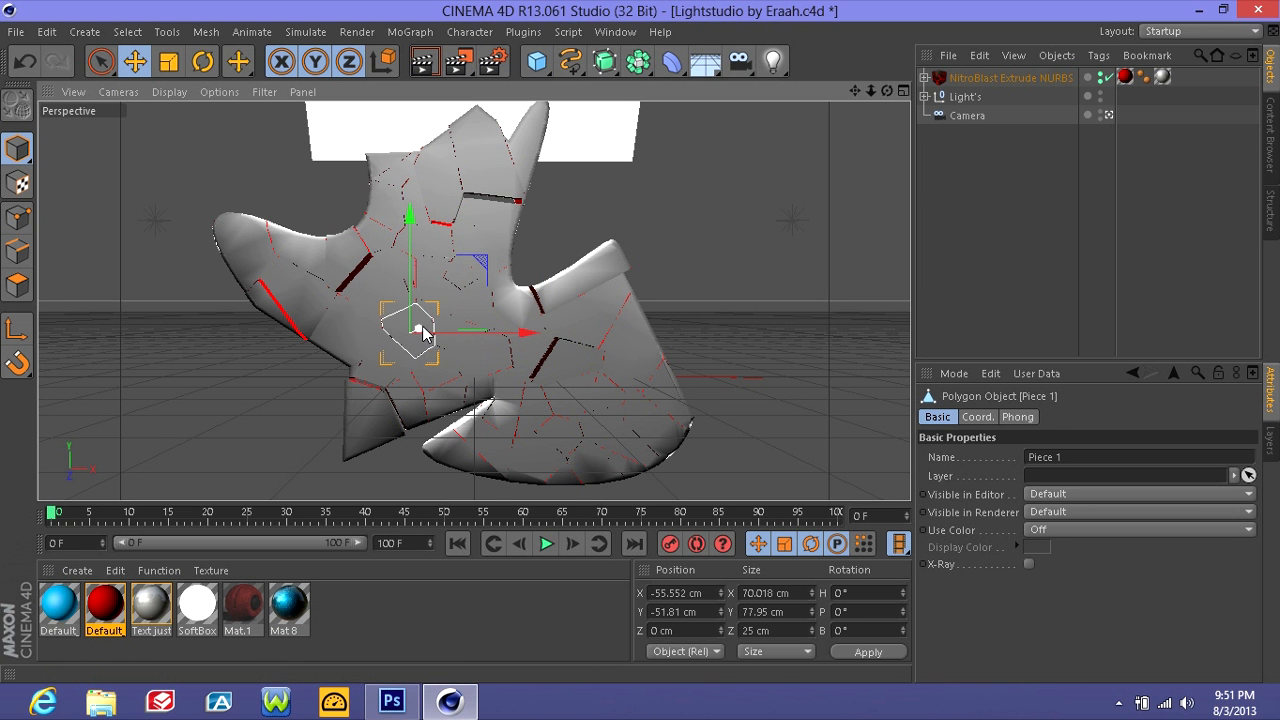
drag(422, 333, 418, 337)
click(522, 318)
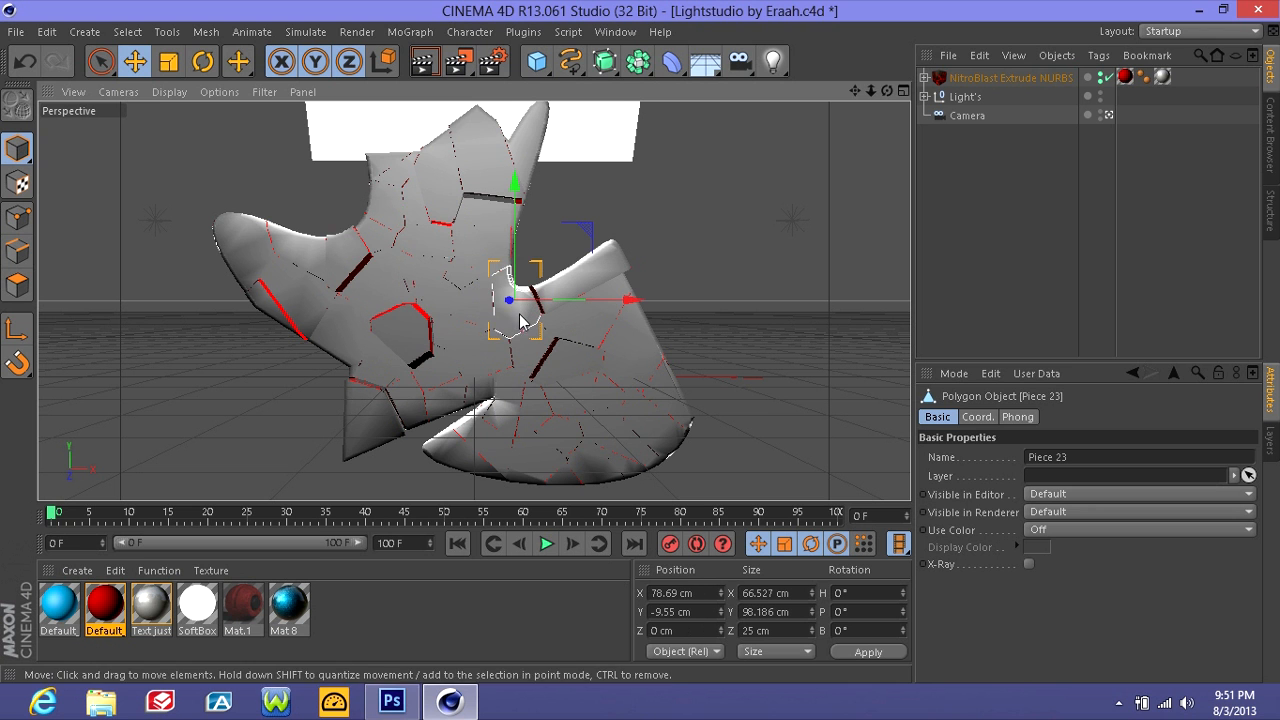
drag(504, 302, 478, 312)
- Pull fracture Piece 28 above the letter's centre and Piece 22 in its lower part forward along Z
click(452, 284)
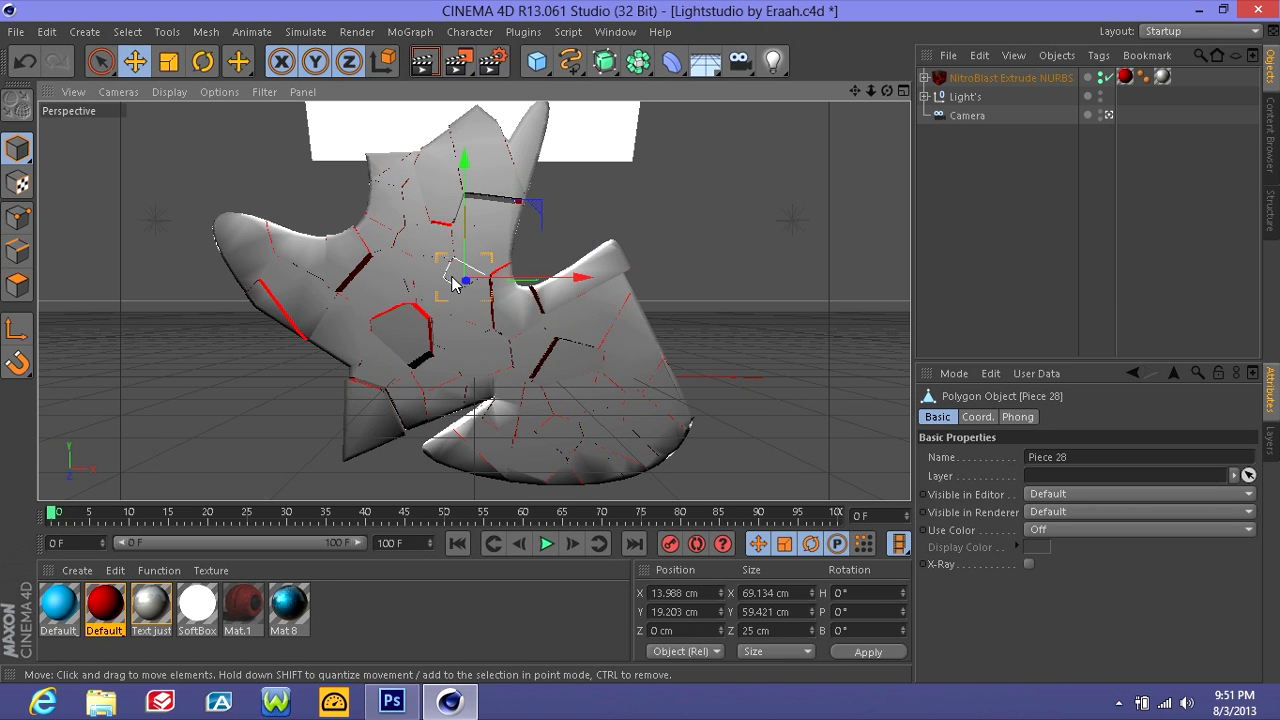
drag(466, 284, 450, 283)
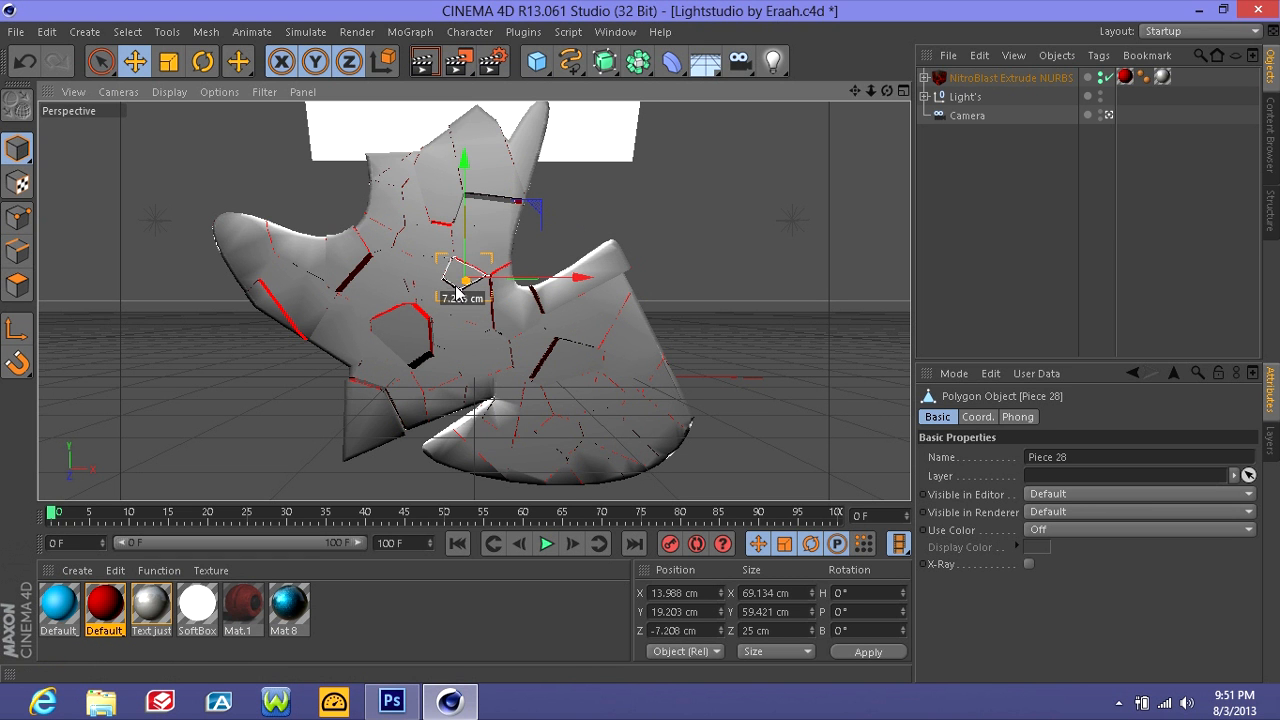
click(540, 422)
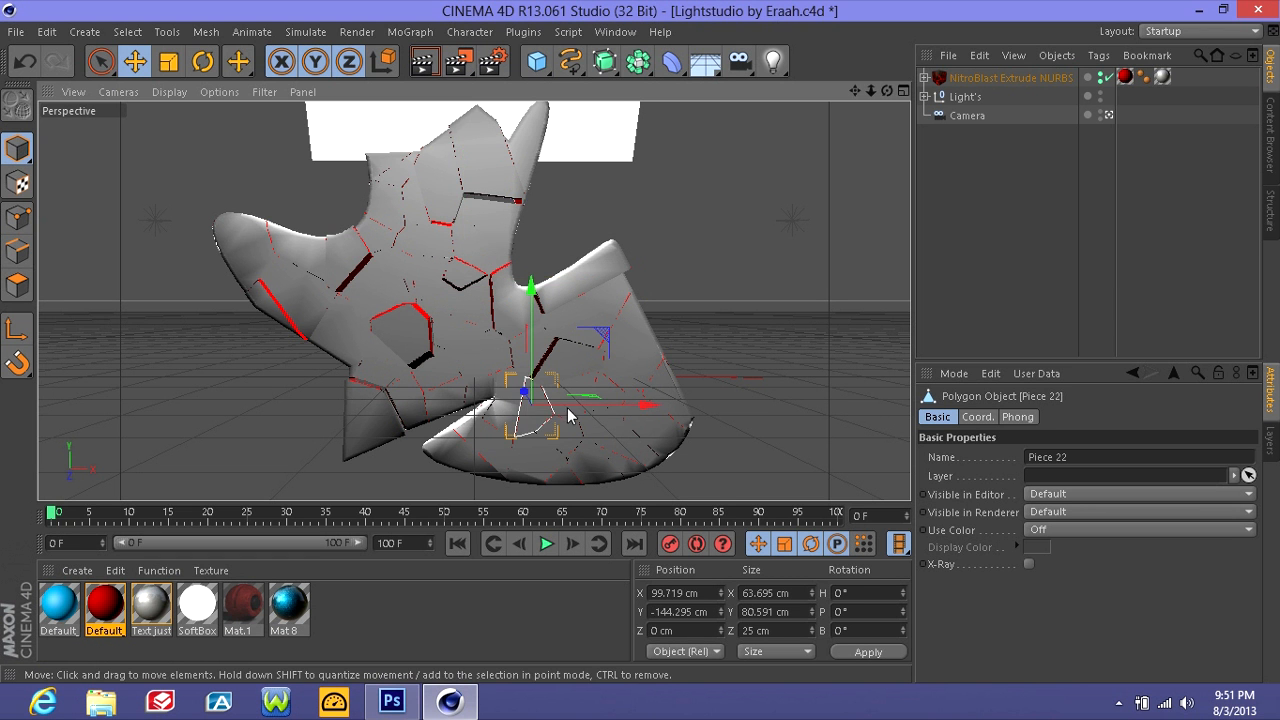
drag(548, 398, 524, 401)
- Pull Piece 14 on the right edge forward about 37 cm and narrow Piece 35 about 8 cm along Z, leaving nothing selected
click(640, 355)
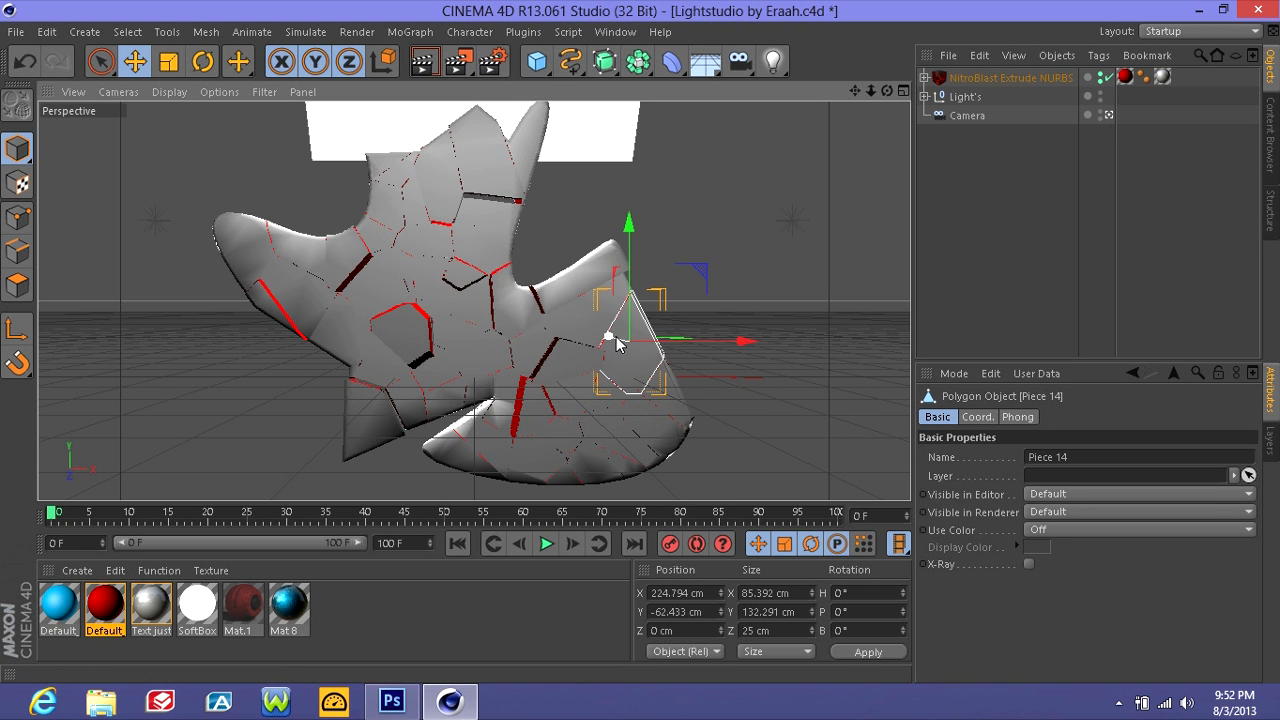
drag(609, 336, 430, 290)
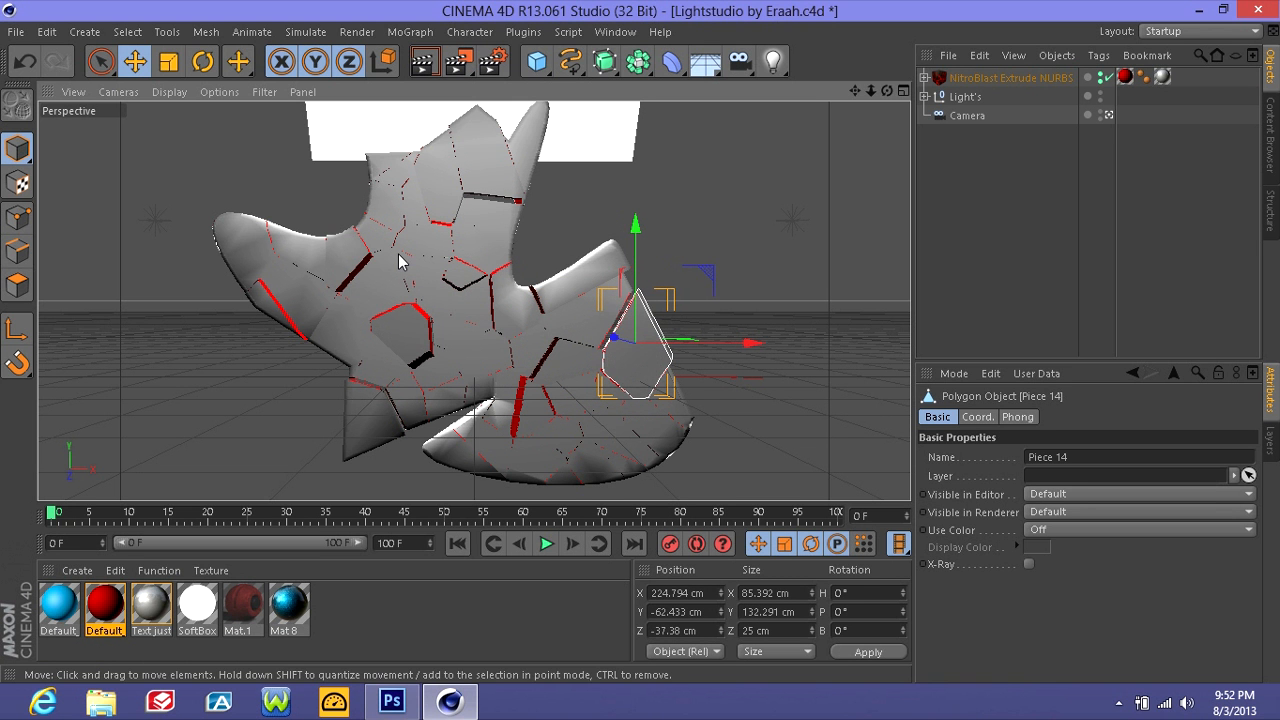
key(ctrl+z)
click(413, 283)
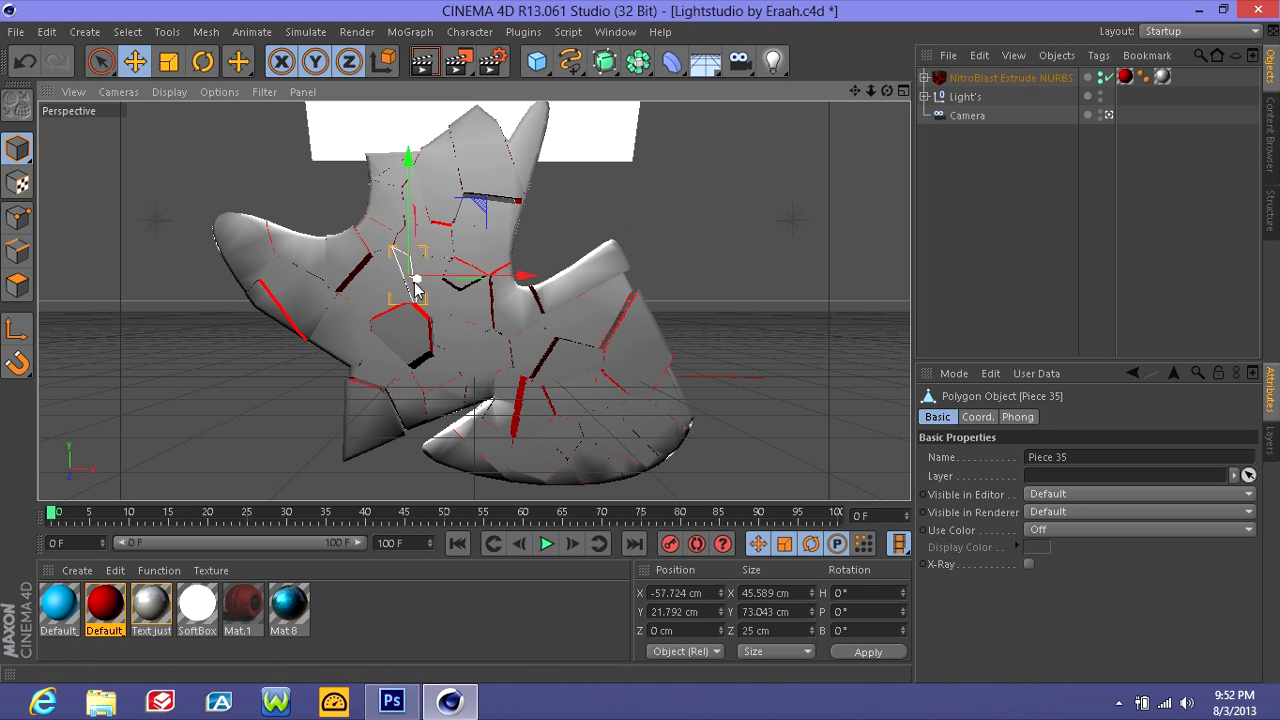
drag(416, 284, 414, 285)
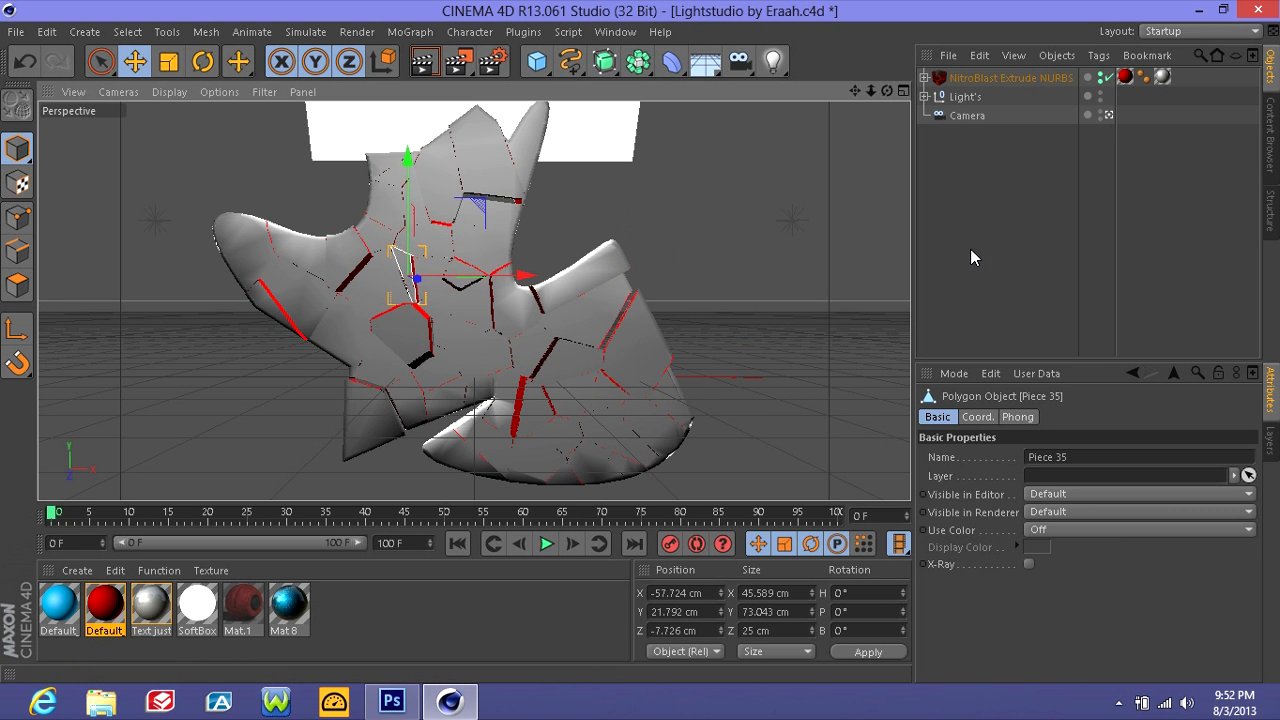
click(977, 248)
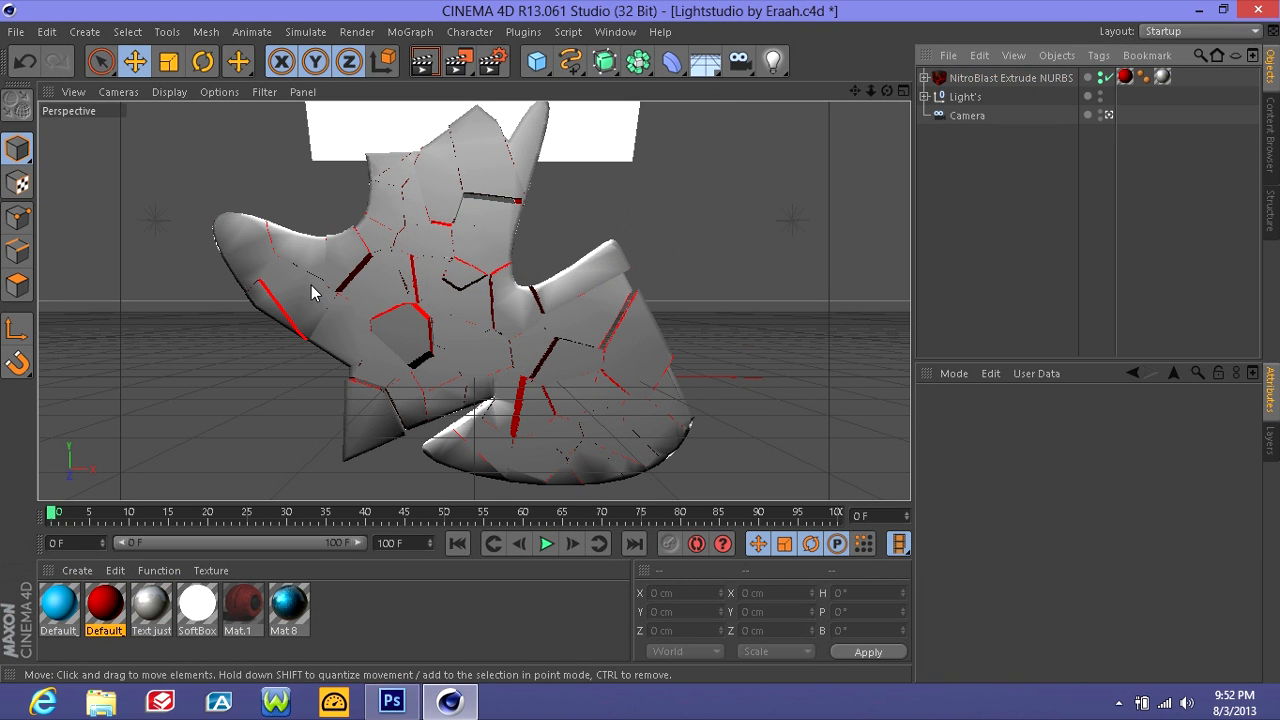
- Pull Piece 41 at the letter's left tip forward along Z and deselect it
click(250, 250)
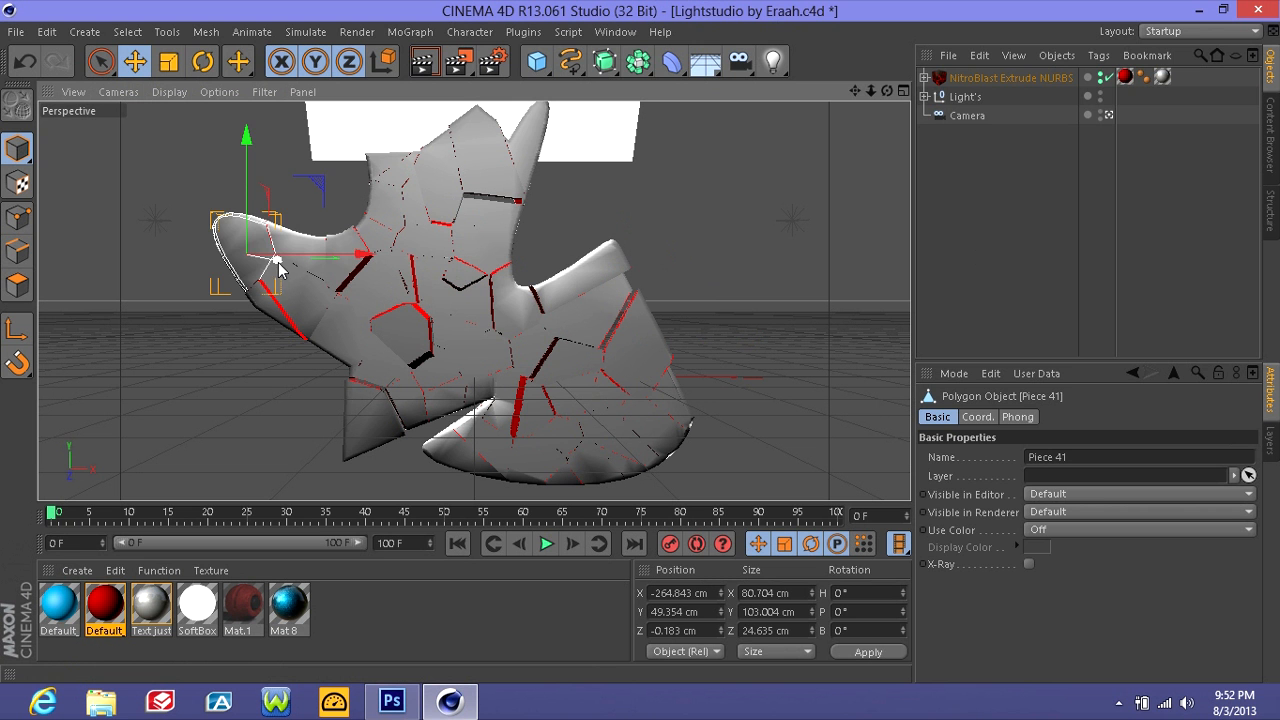
drag(278, 263, 269, 268)
click(992, 192)
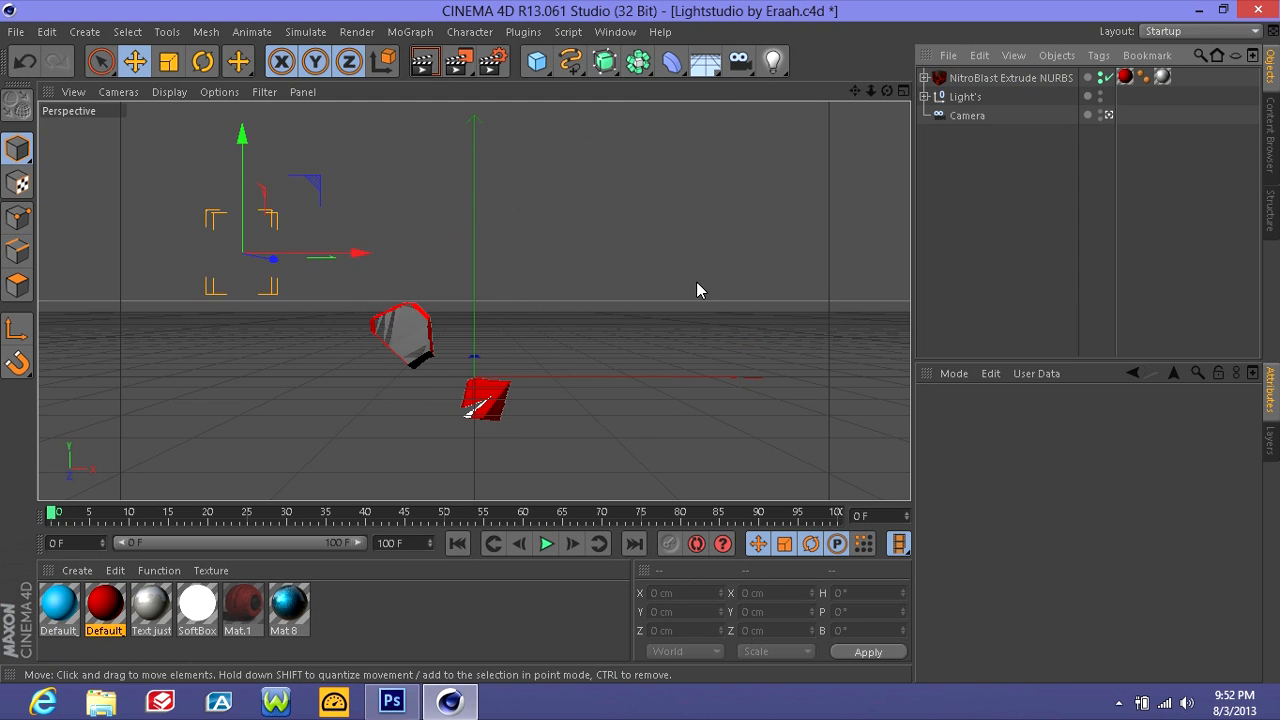
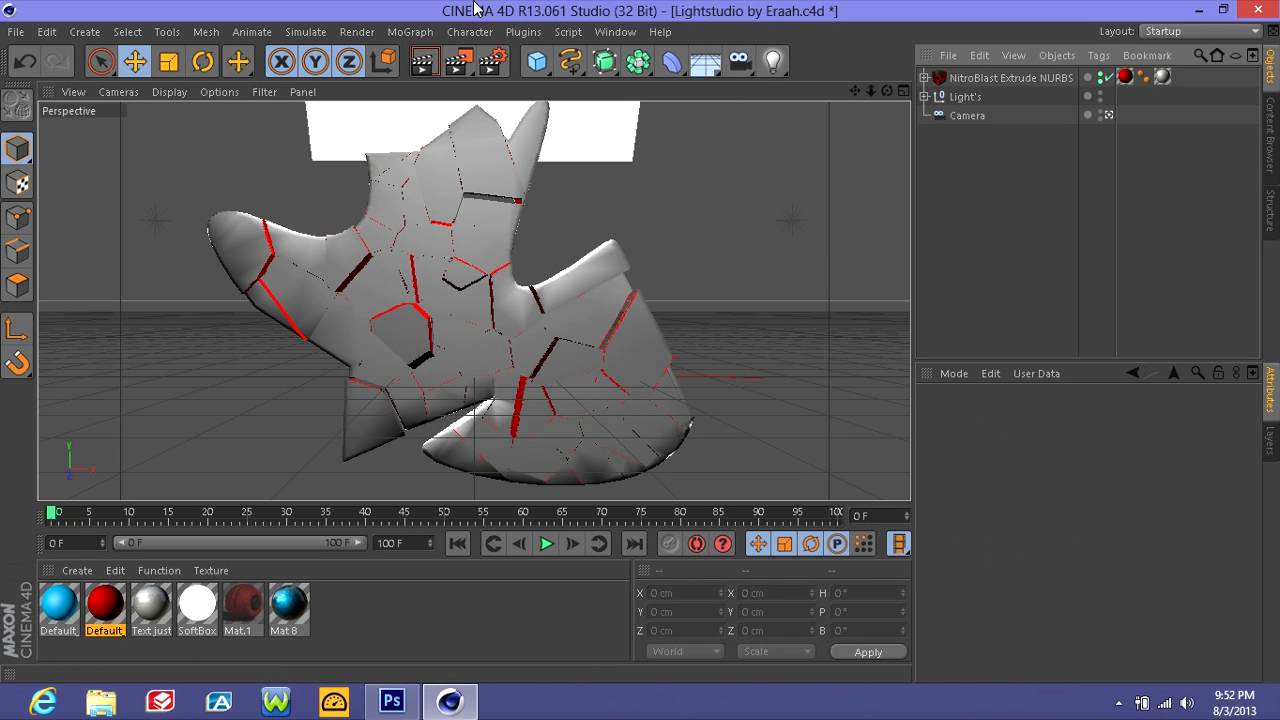
- Preview-render the fractured letter in the viewport, stopping before the render completes
click(426, 68)
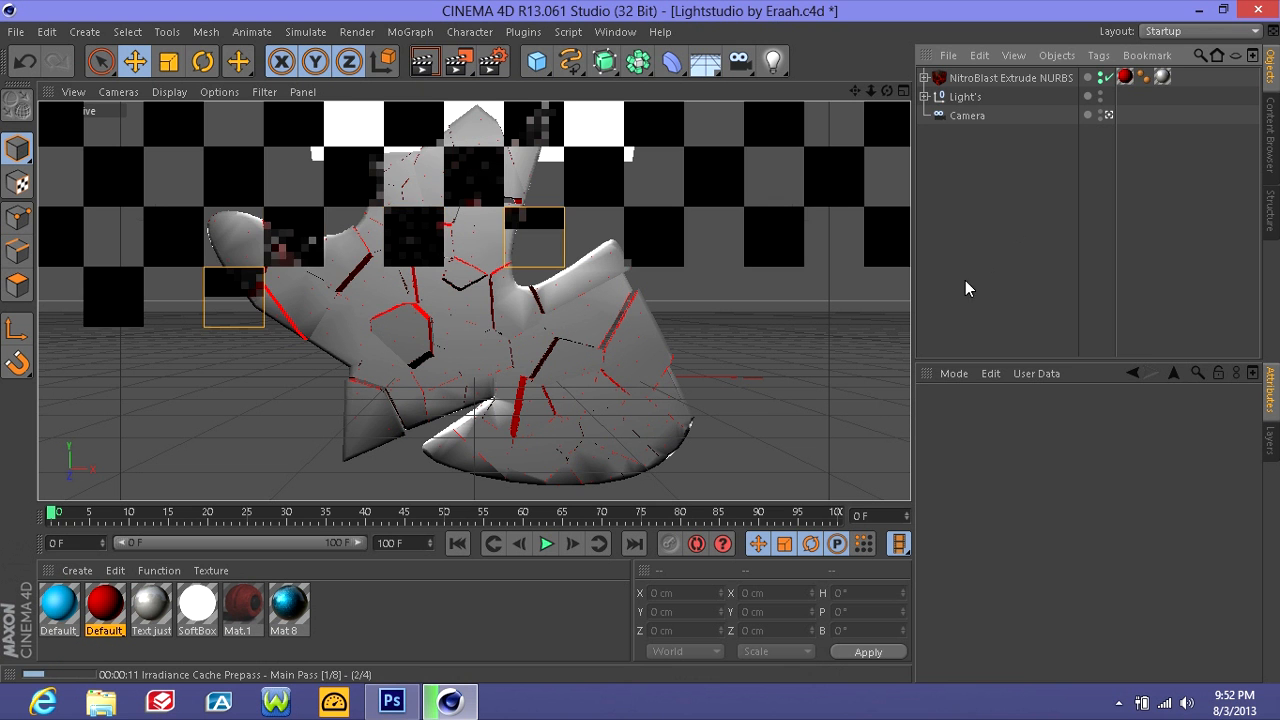
click(850, 212)
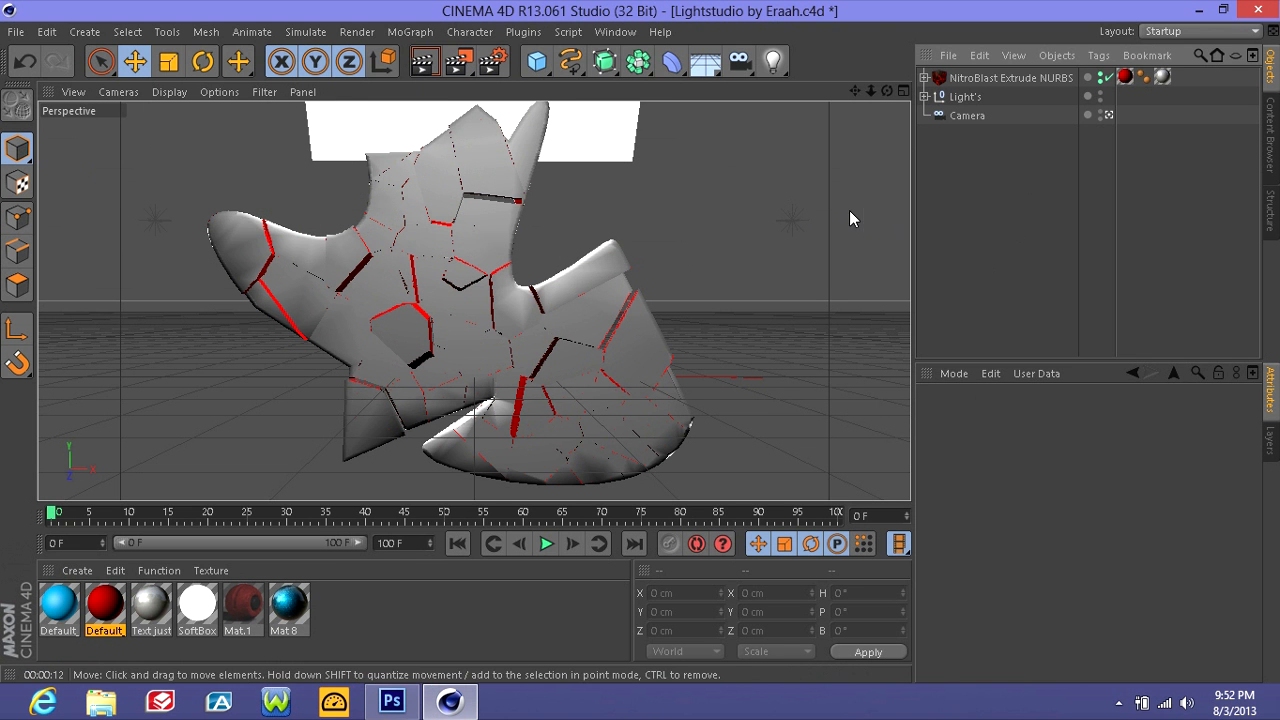
- Set the render's save file name to "hdsbfuabsf" and keep PNG as the format
click(489, 66)
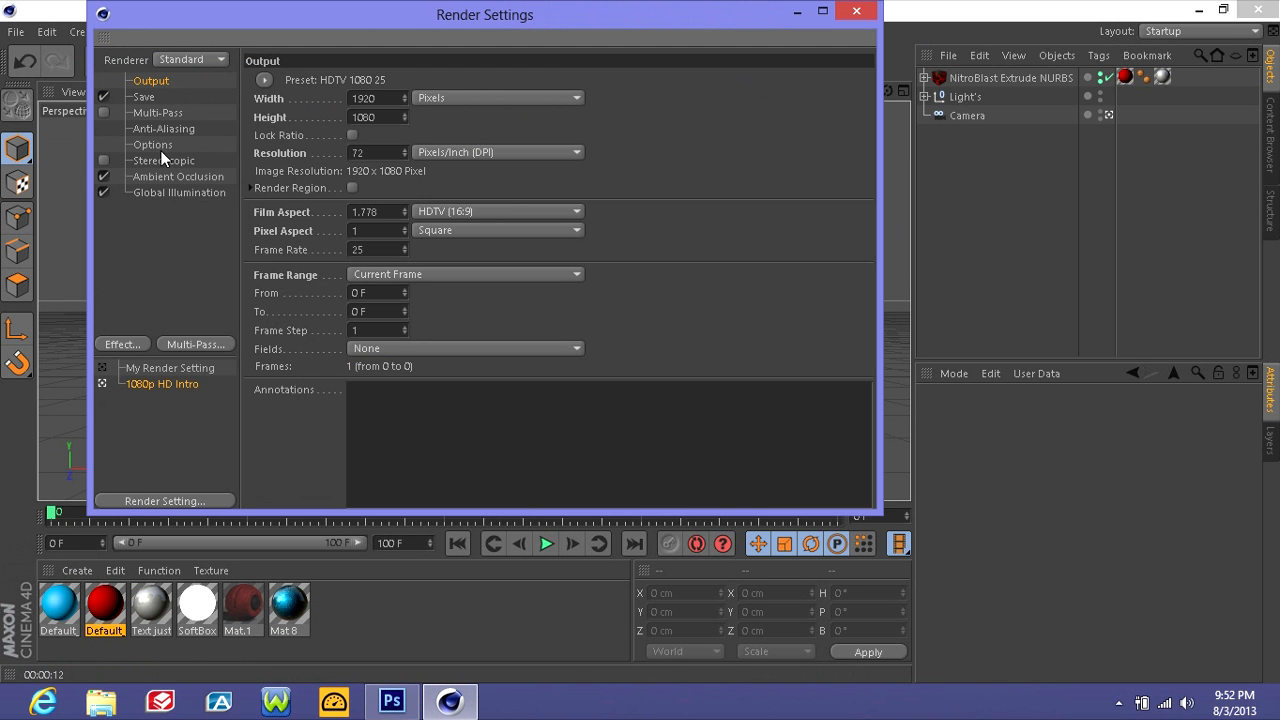
click(178, 96)
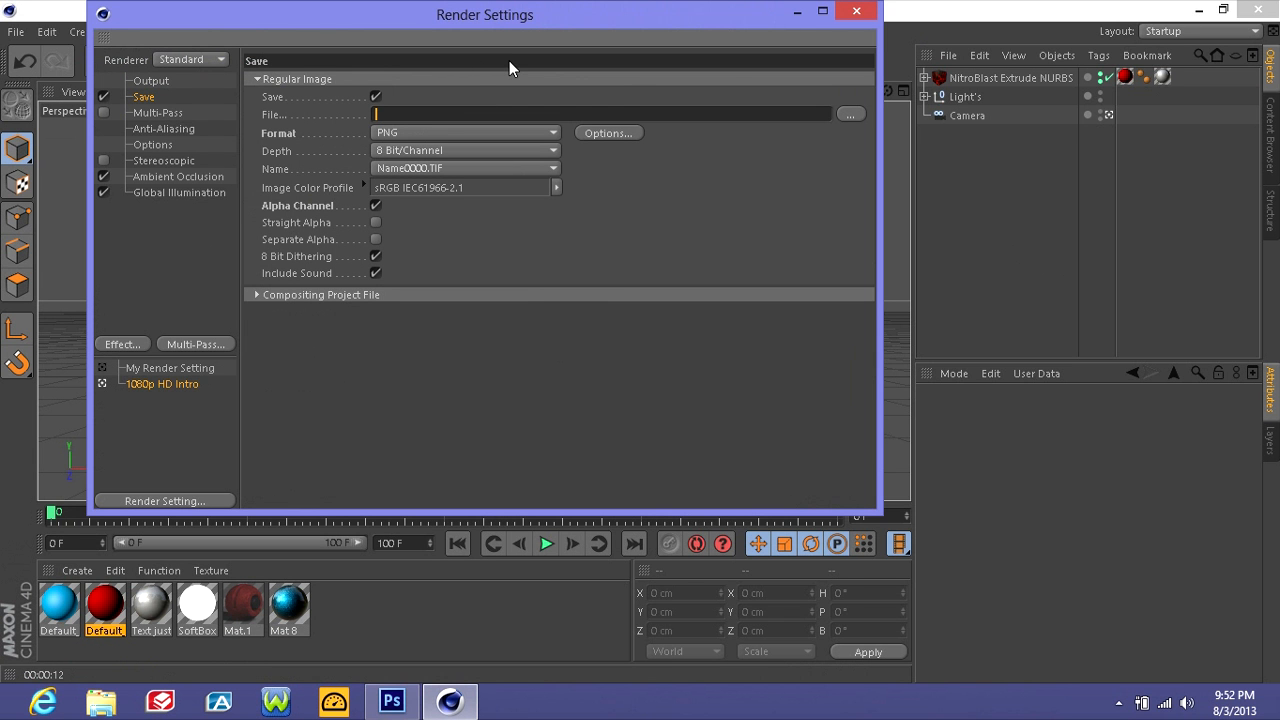
text(hdsbfuabsf)
click(409, 131)
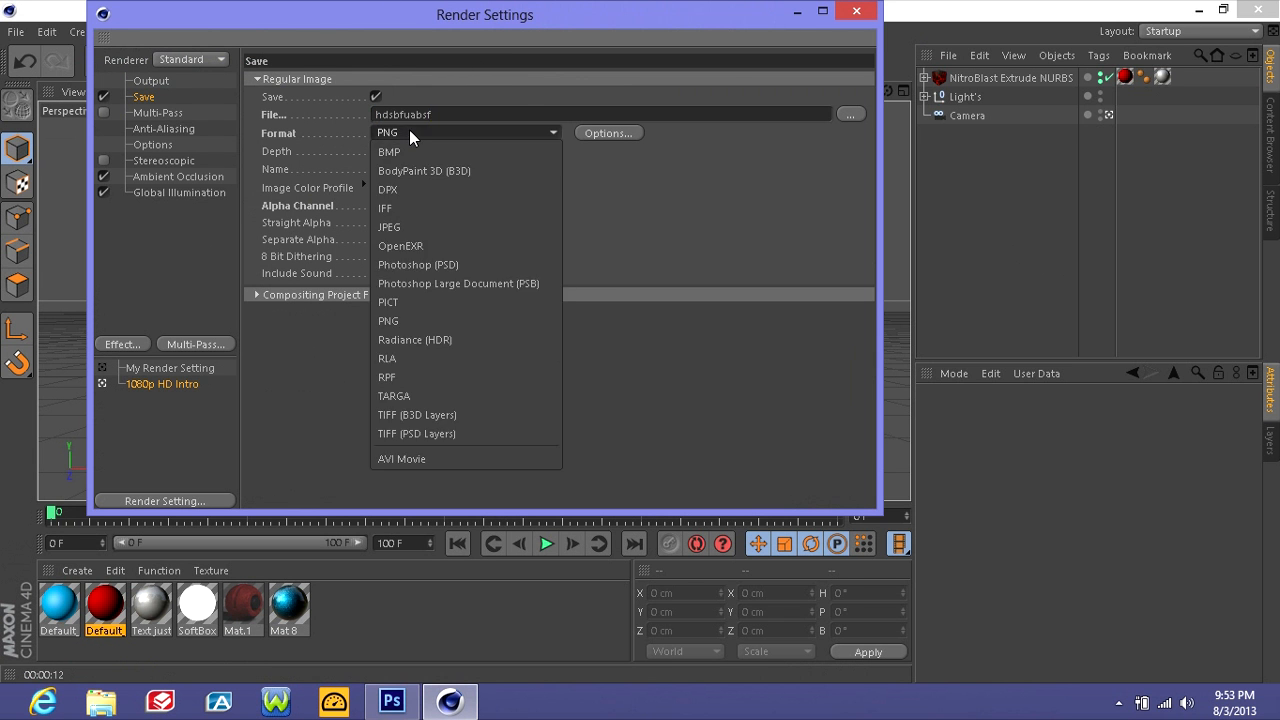
click(409, 131)
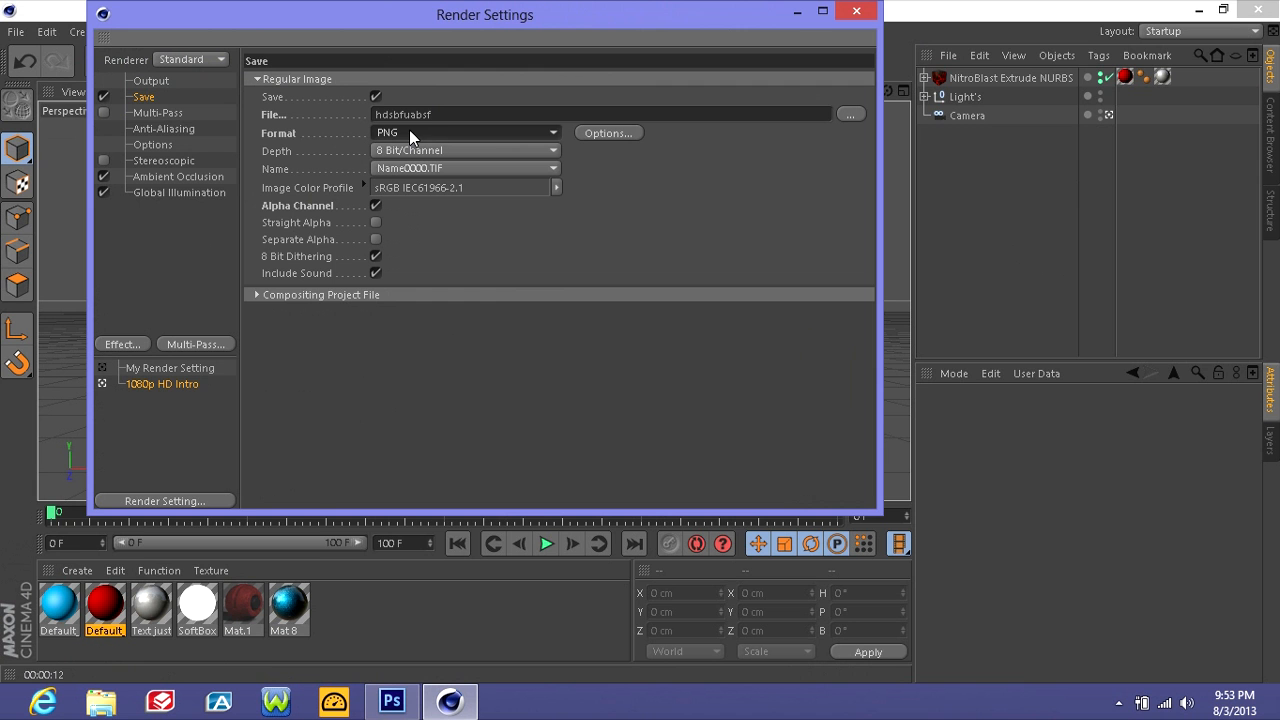
- Review the render's bit depth options and save location, leaving them as they are, and close the render settings
click(519, 150)
click(506, 150)
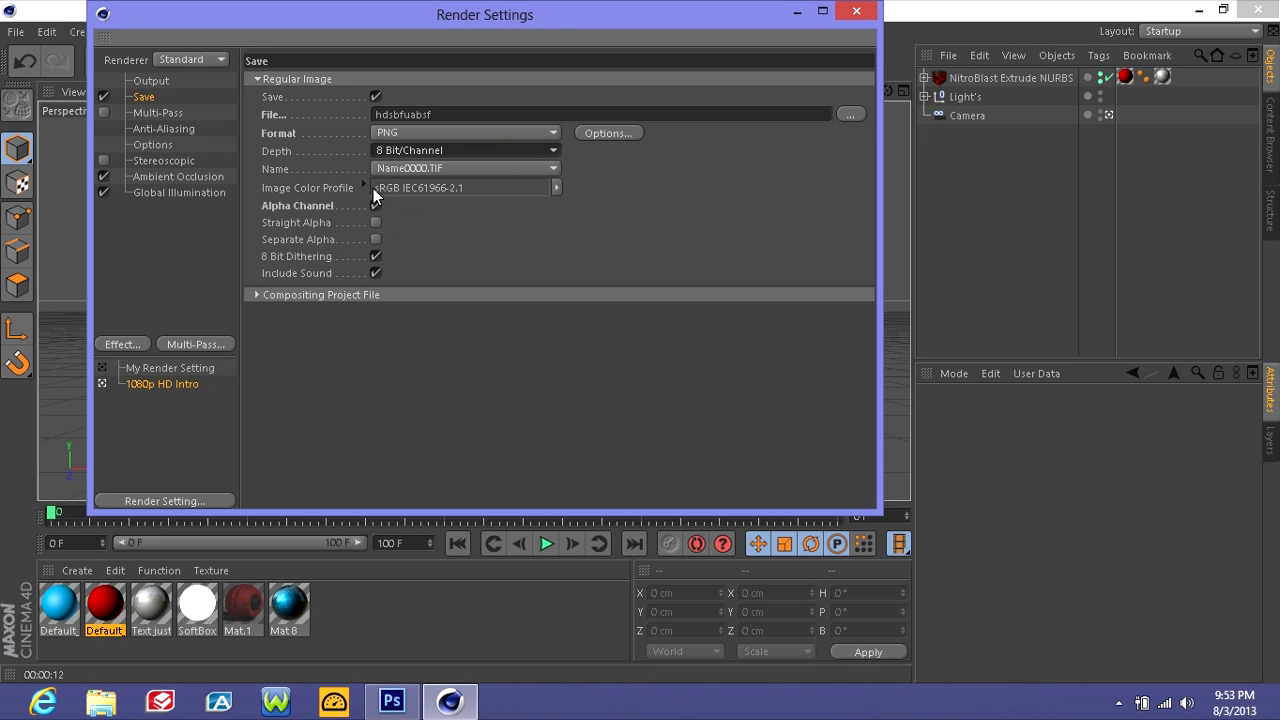
click(850, 114)
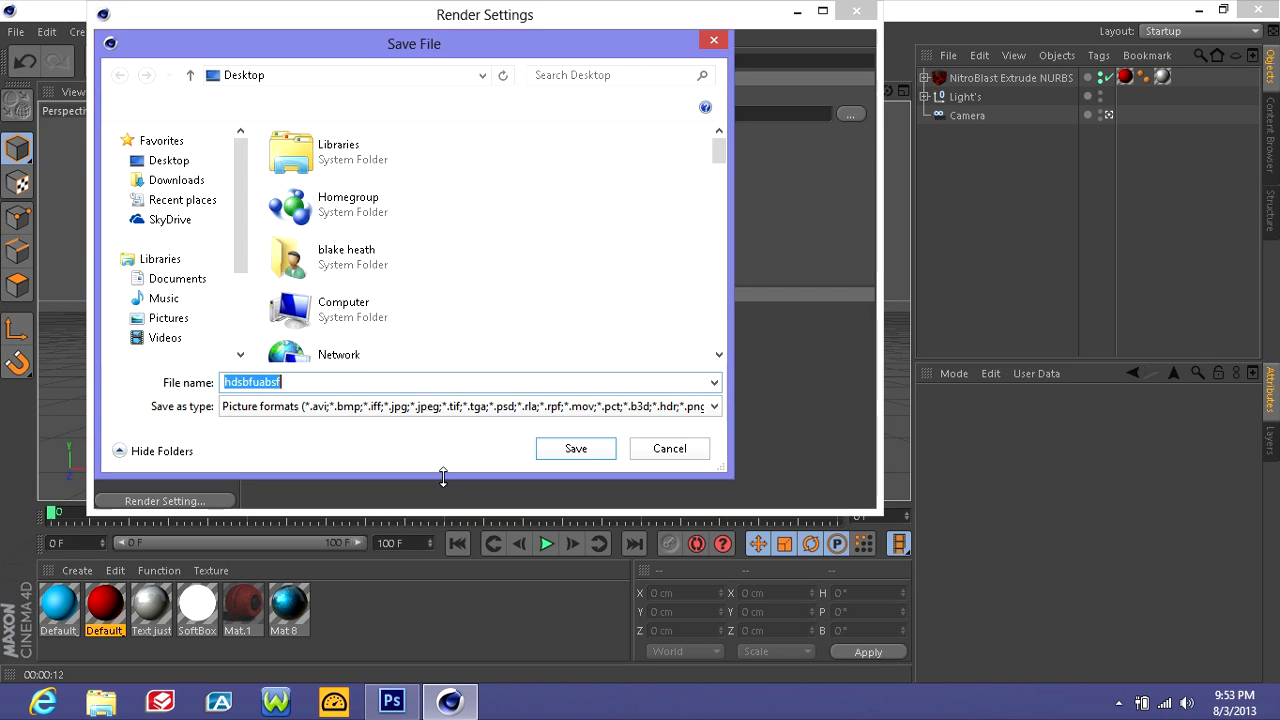
click(716, 44)
click(852, 12)
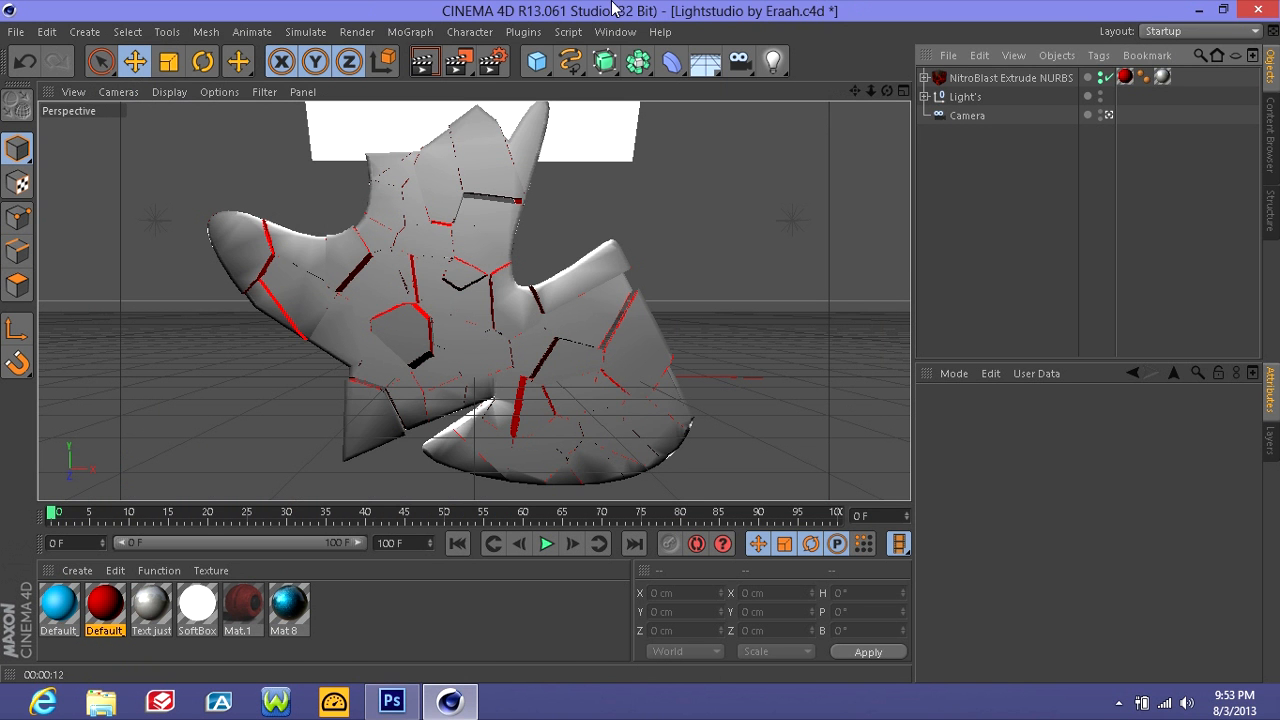
click(474, 76)
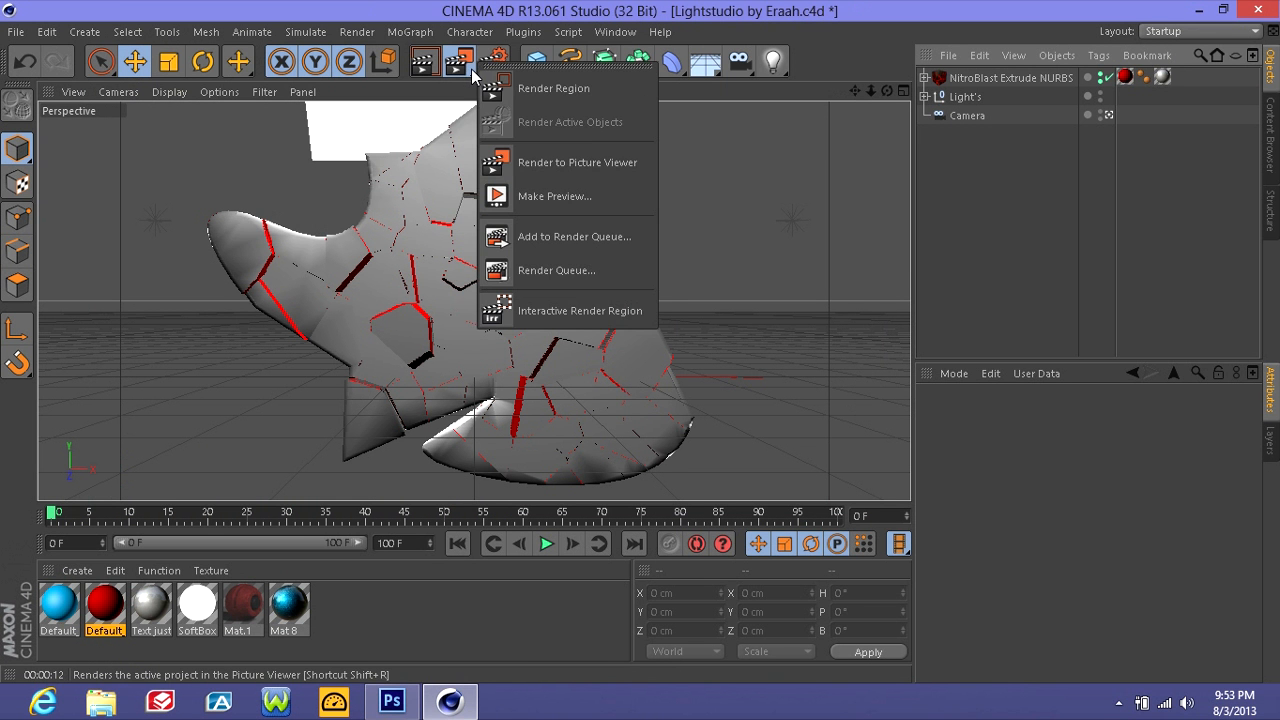
click(842, 66)
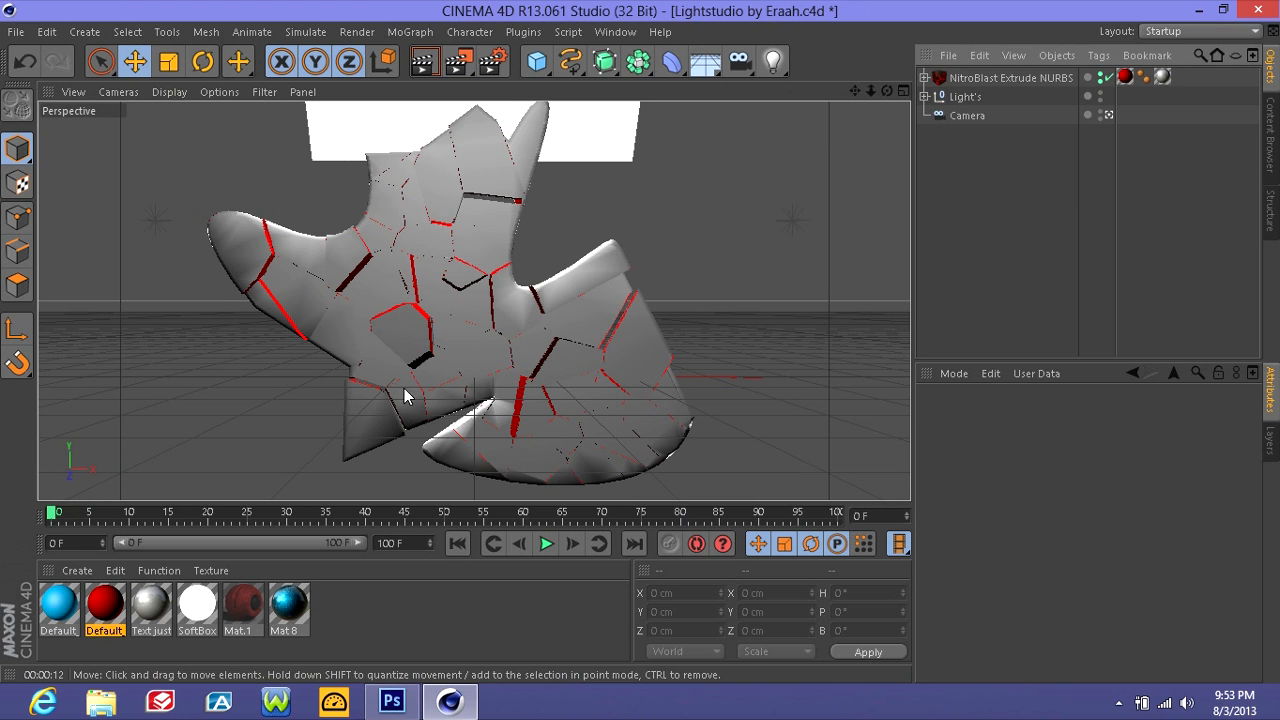
- Close Cinema 4D and select the tutorial.ai file on the desktop
click(1199, 9)
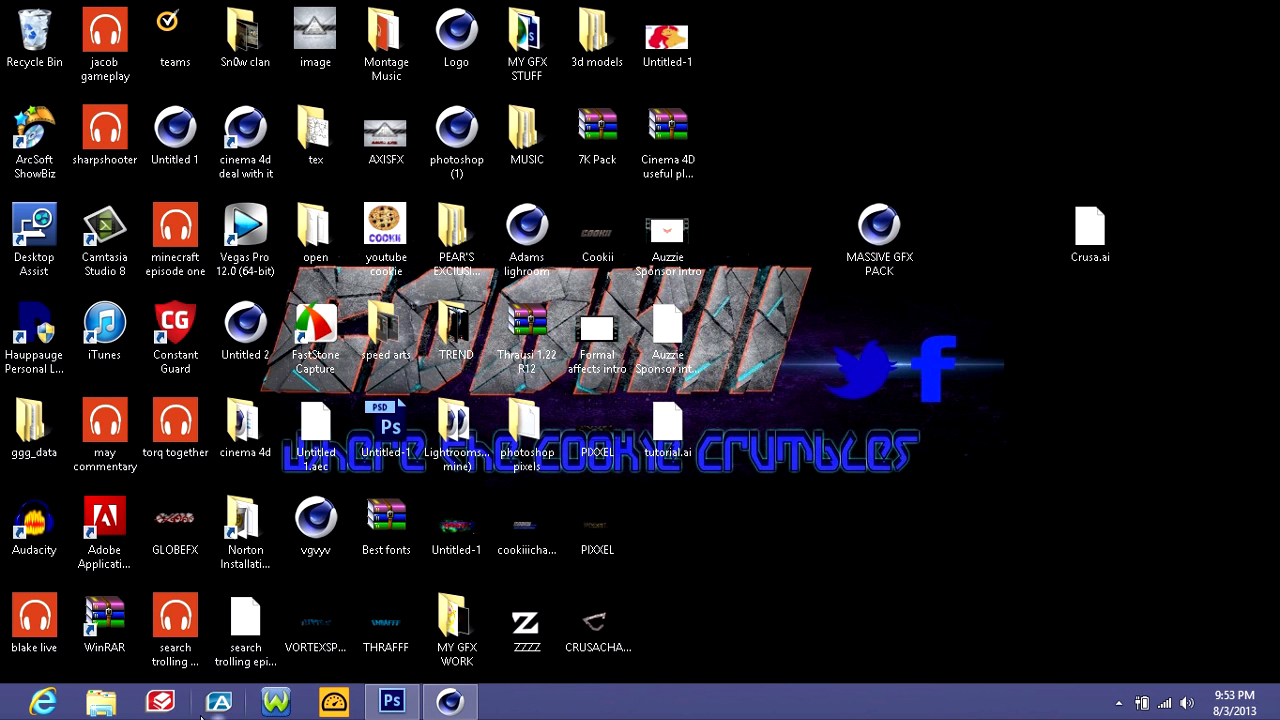
click(449, 702)
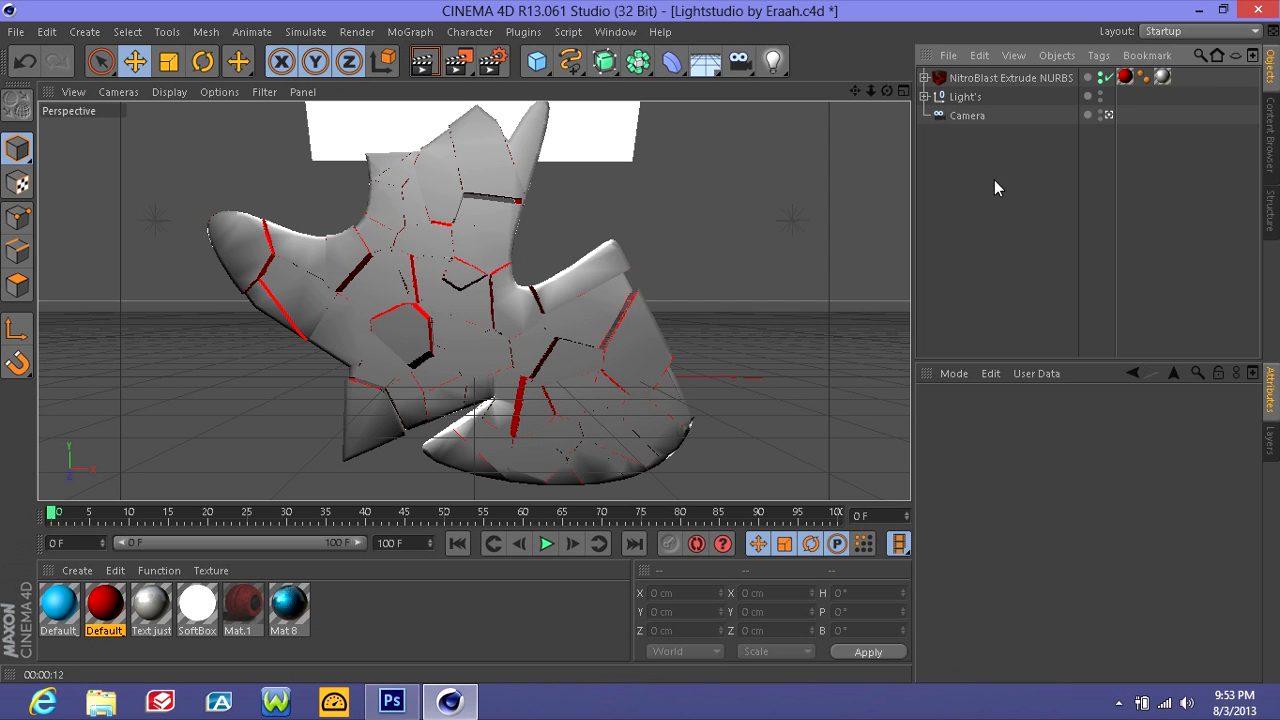
click(1258, 9)
click(667, 428)
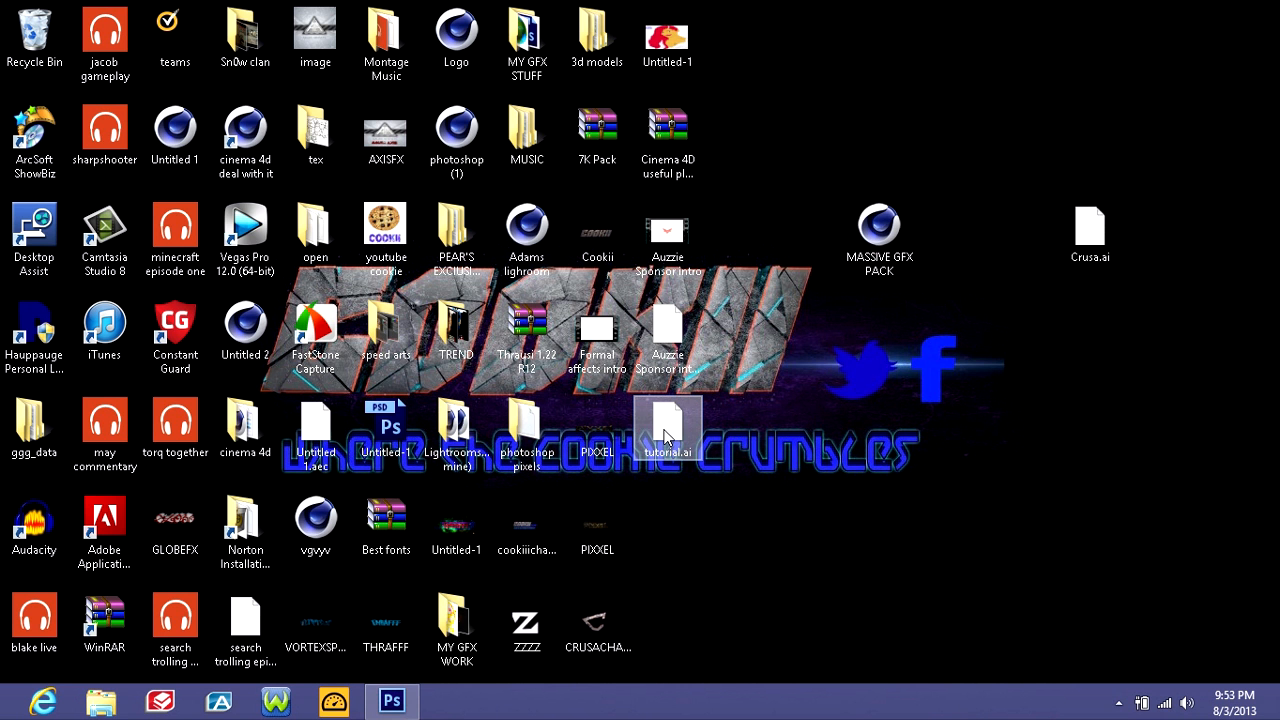
- Switch to Photoshop and delete the drawn letter path from the canvas
click(391, 702)
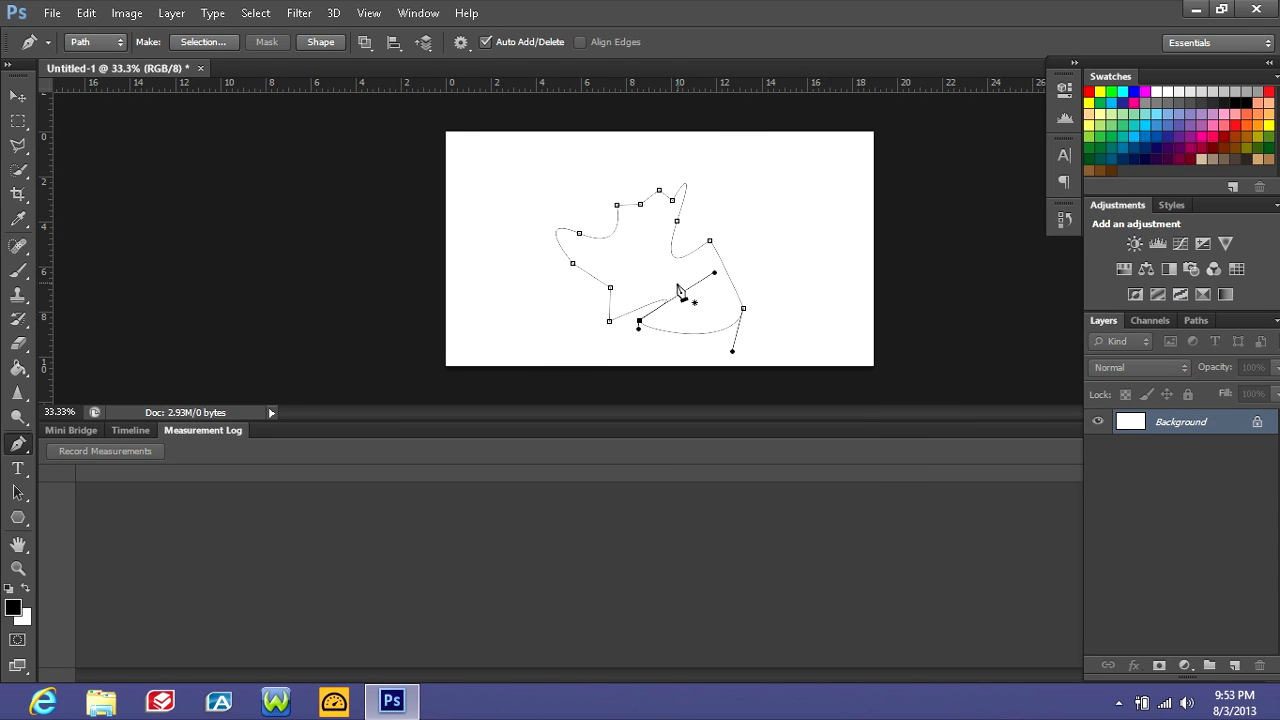
right_click(678, 290)
click(686, 286)
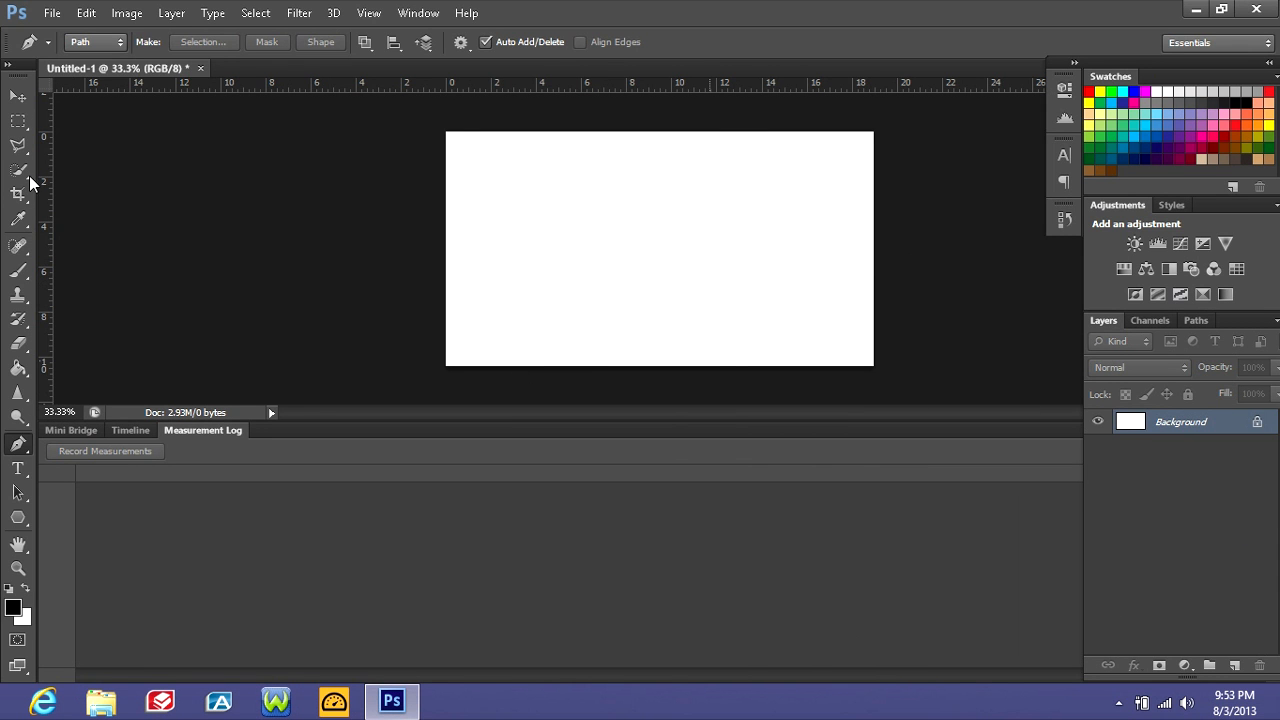
- Place the CRUSACHANNEL PNG render from the Desktop into the blank document
click(52, 13)
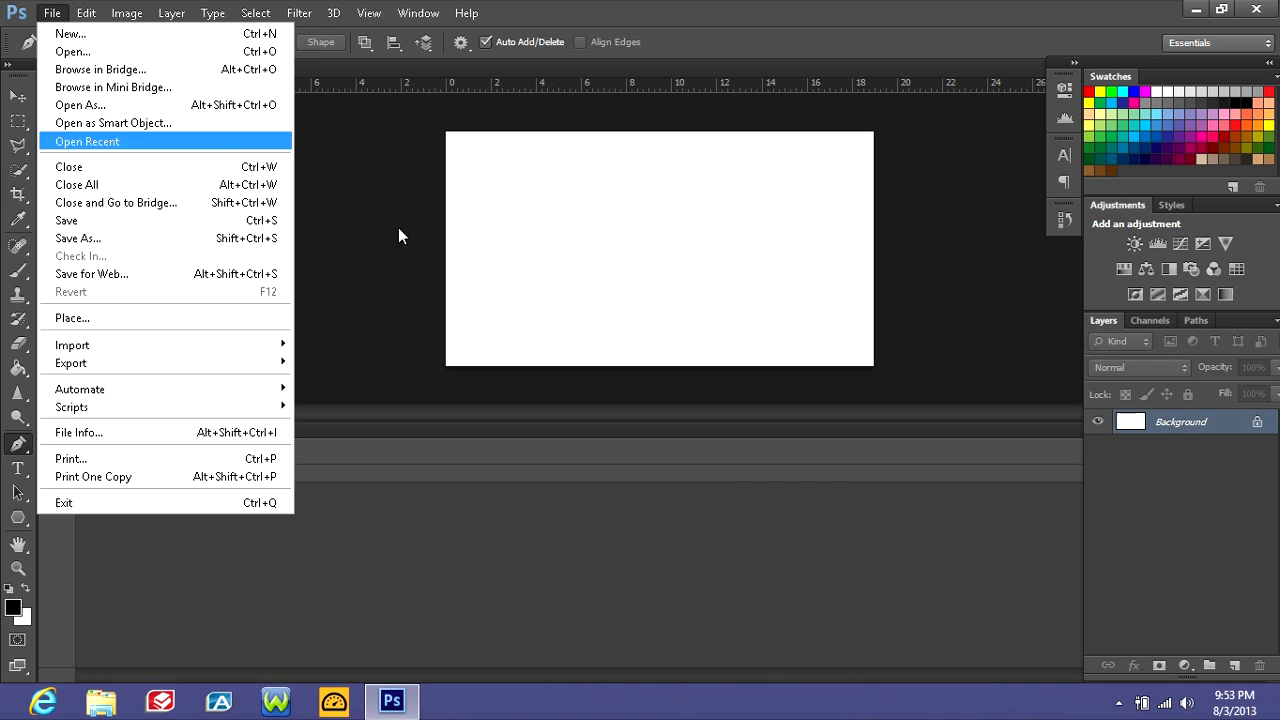
click(1080, 484)
click(18, 96)
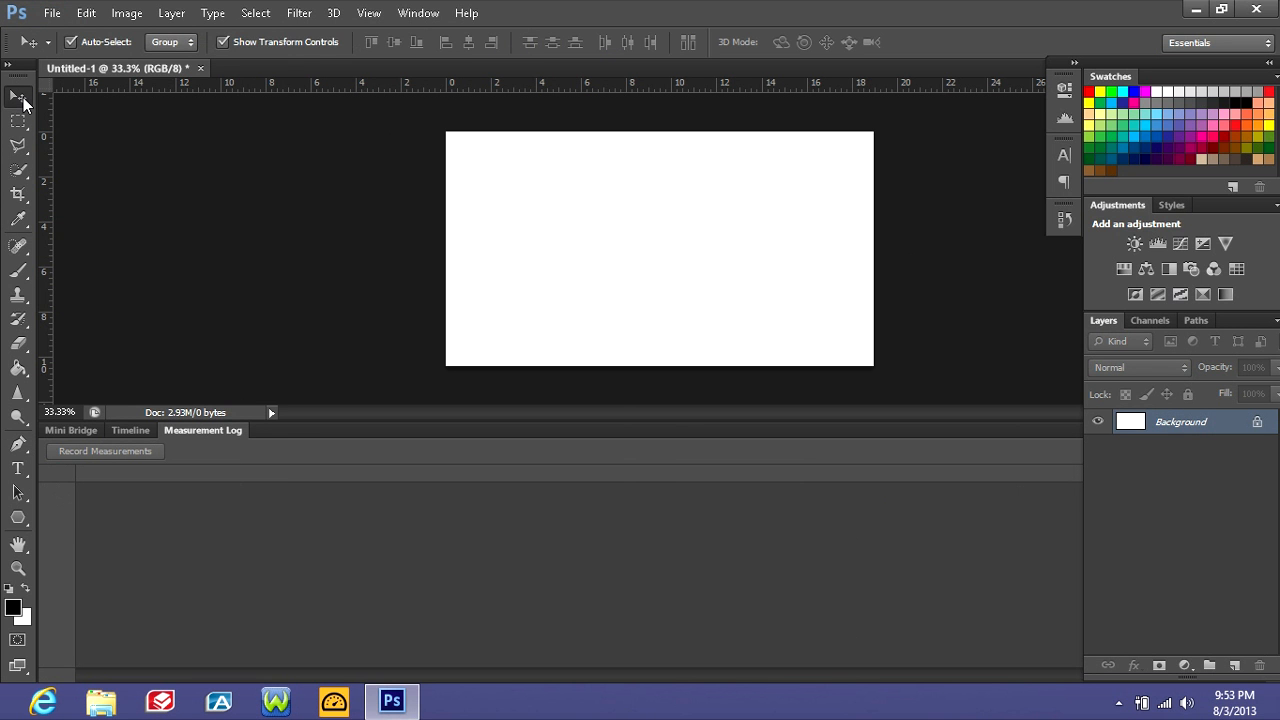
click(50, 14)
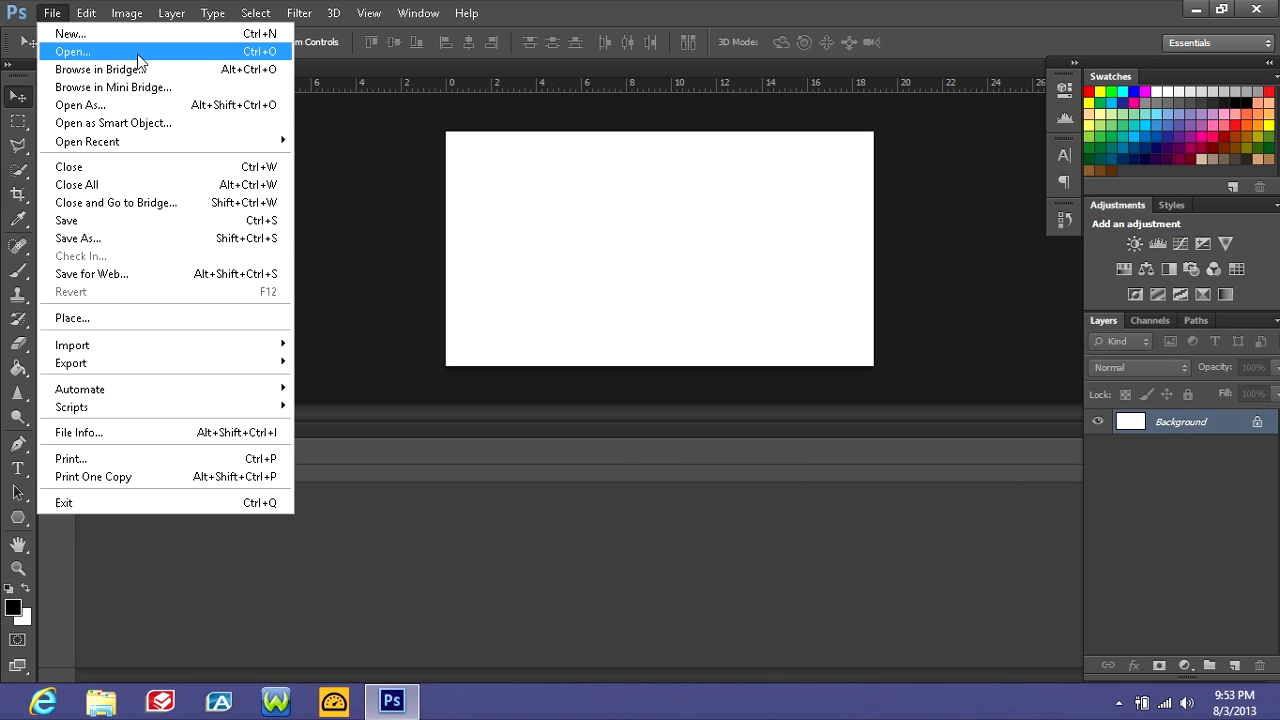
click(125, 316)
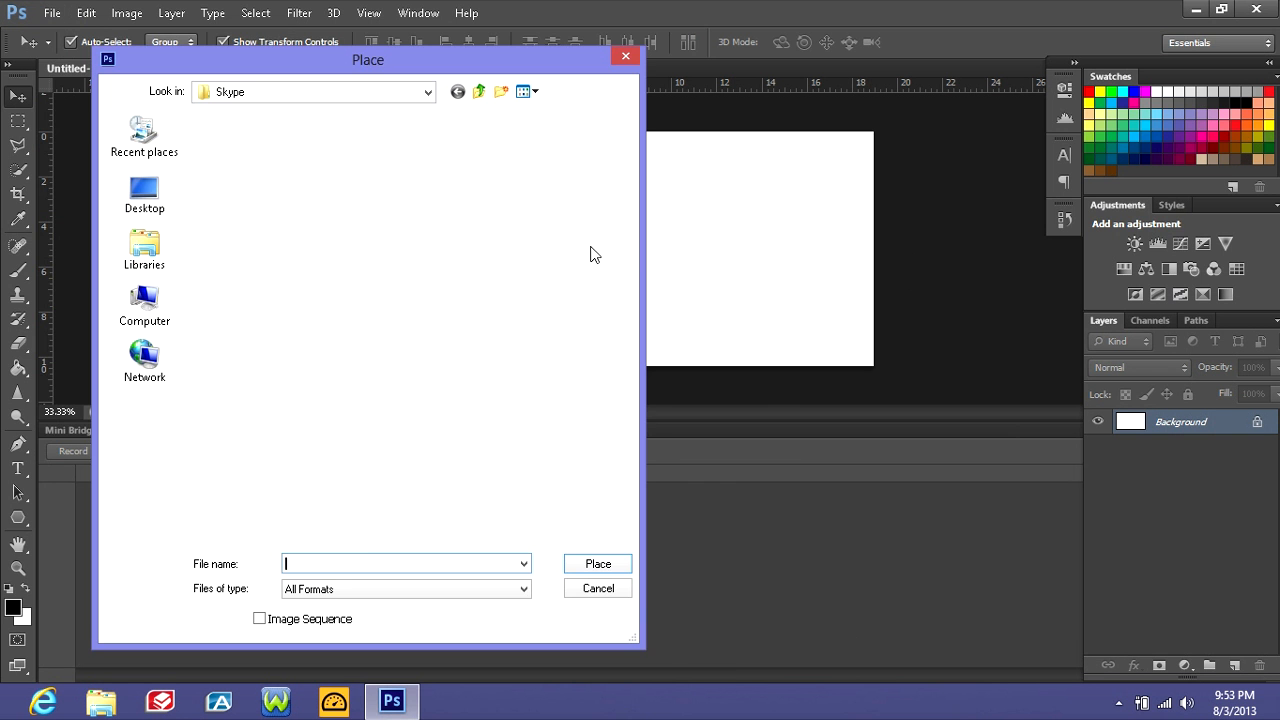
drag(624, 161, 600, 413)
click(175, 199)
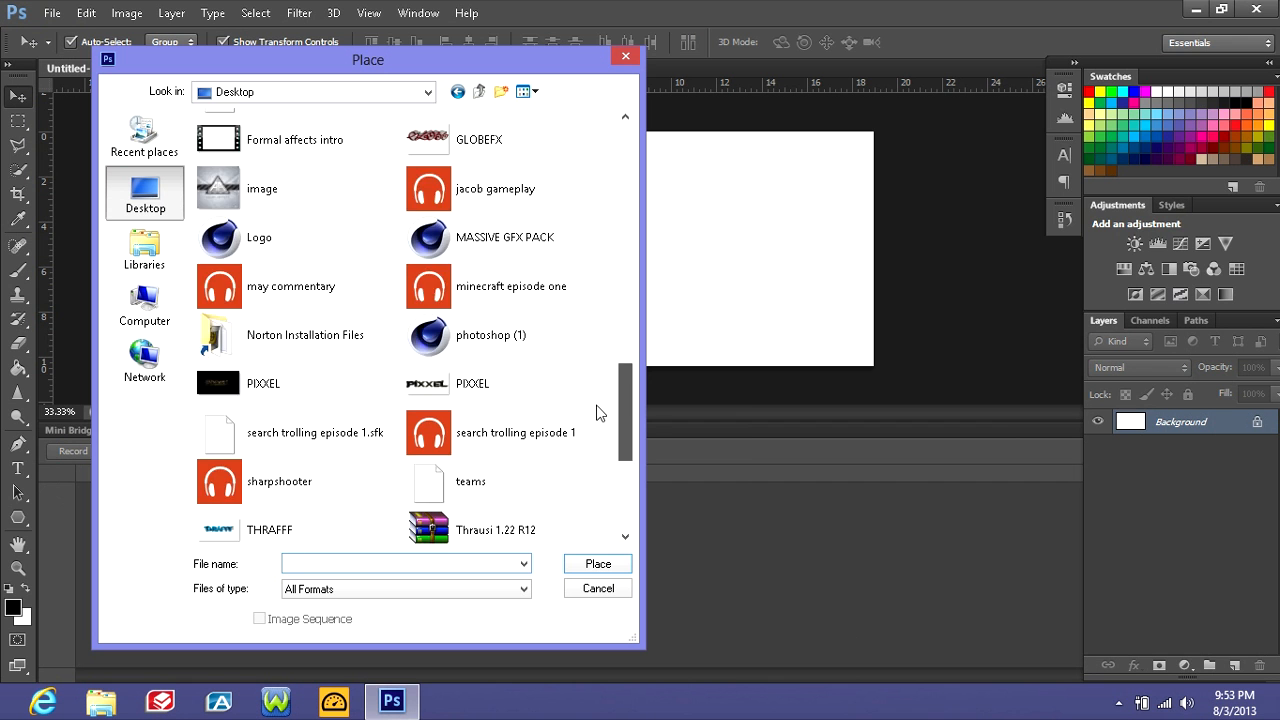
scroll(600, 413, up, 2)
click(494, 232)
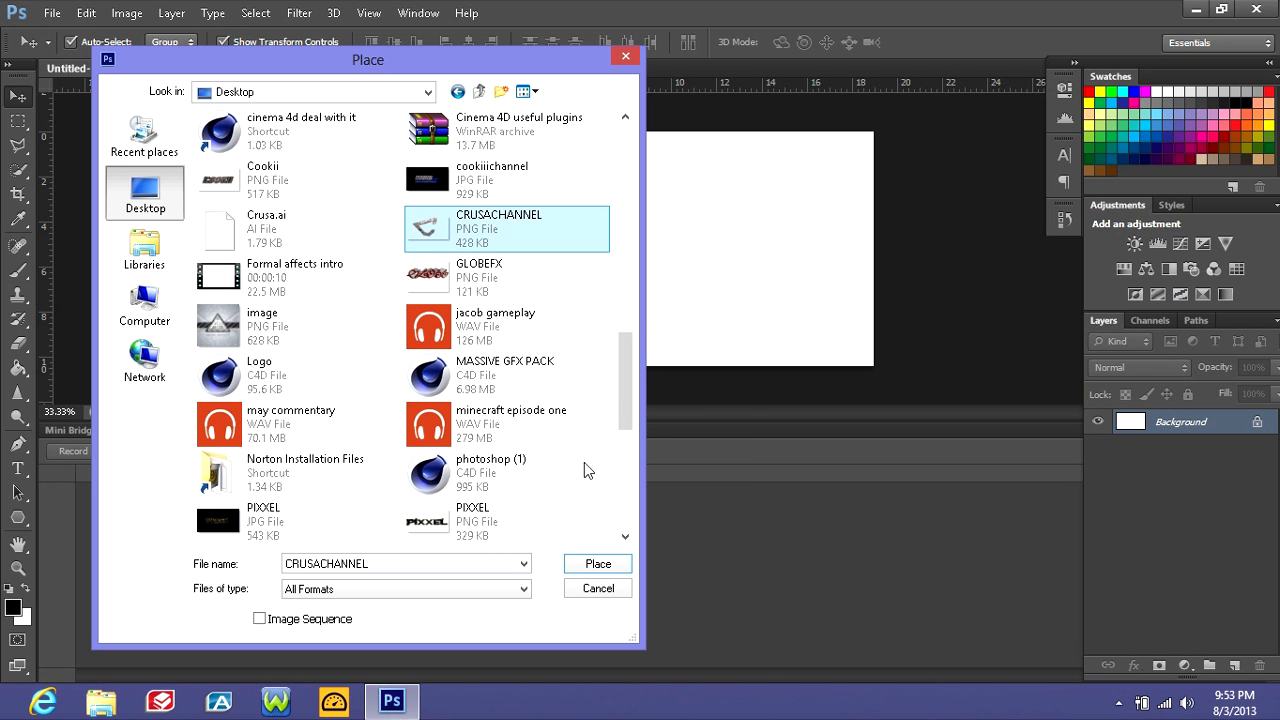
click(598, 565)
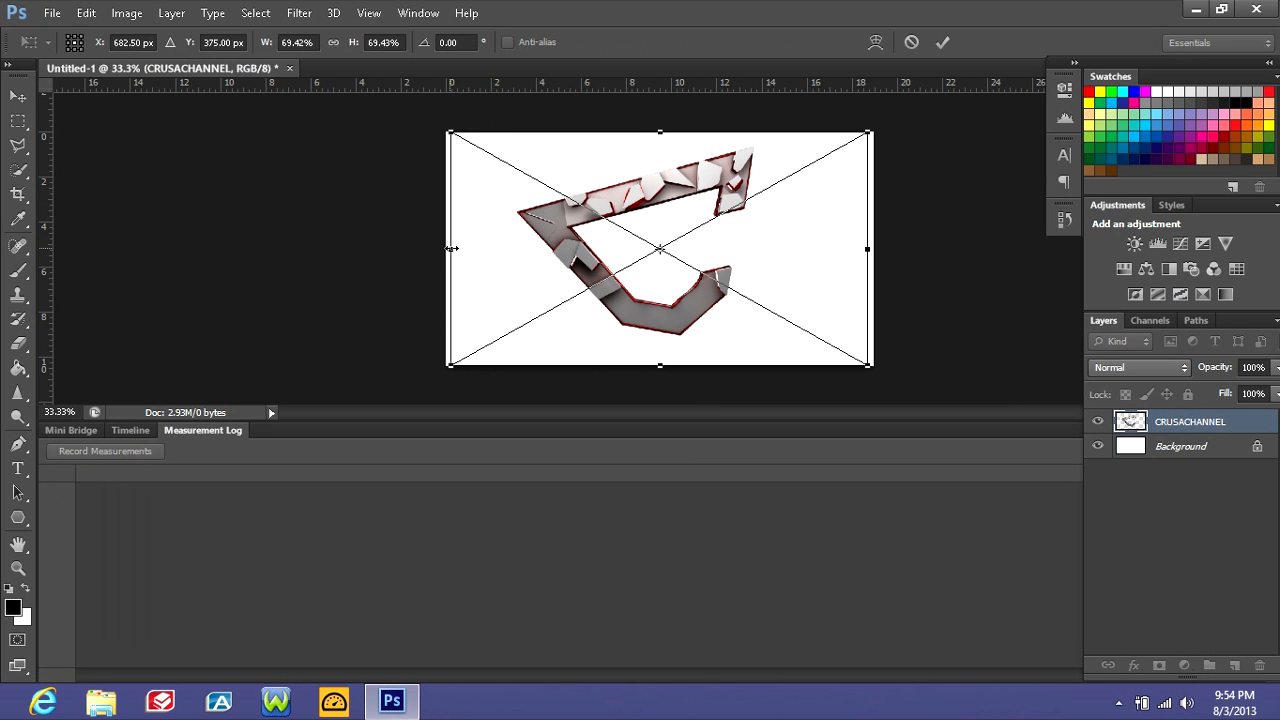
- Scale the placed CRUSACHANNEL image to 68.48% width, commit the placement and deselect its layer
drag(451, 248, 441, 248)
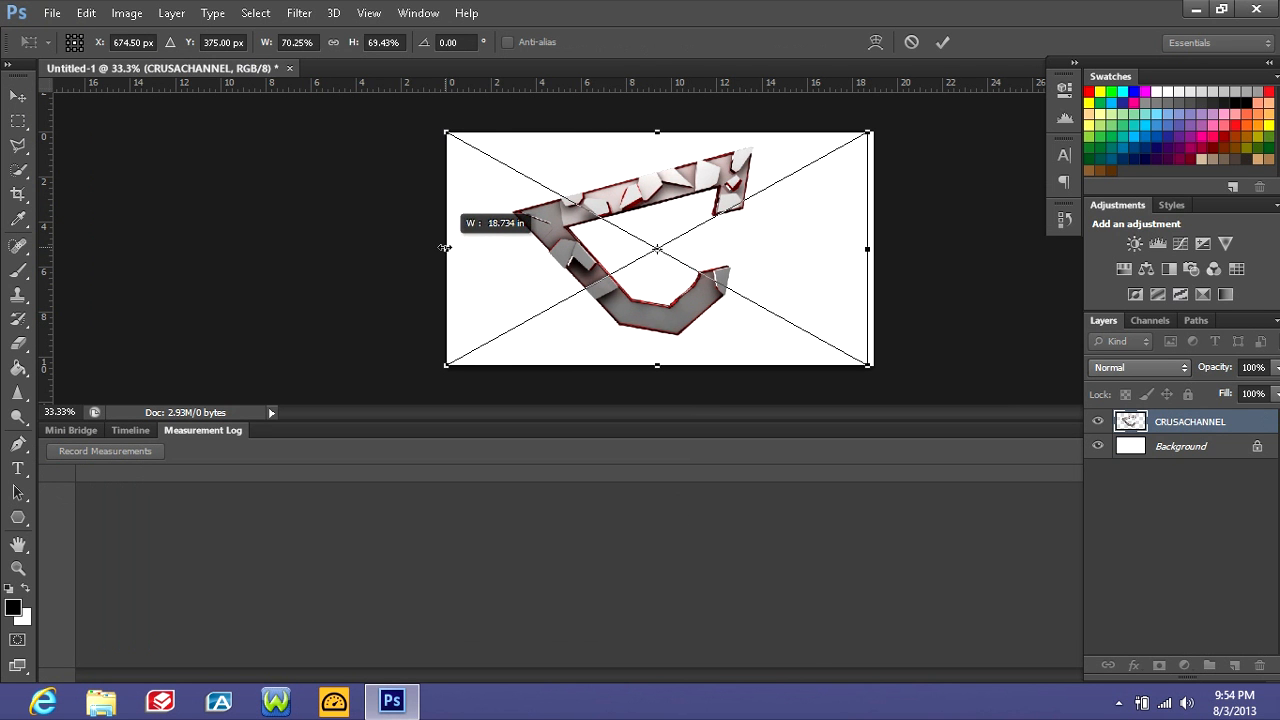
drag(445, 248, 457, 216)
click(942, 42)
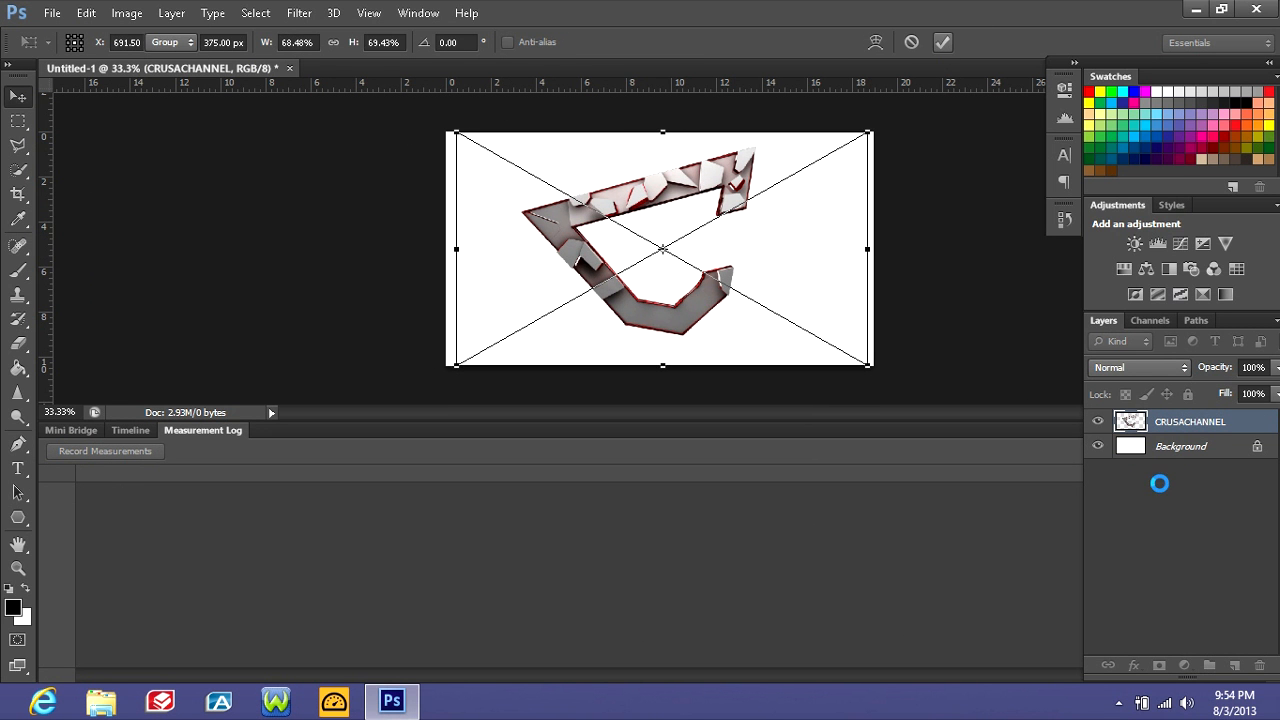
click(1196, 502)
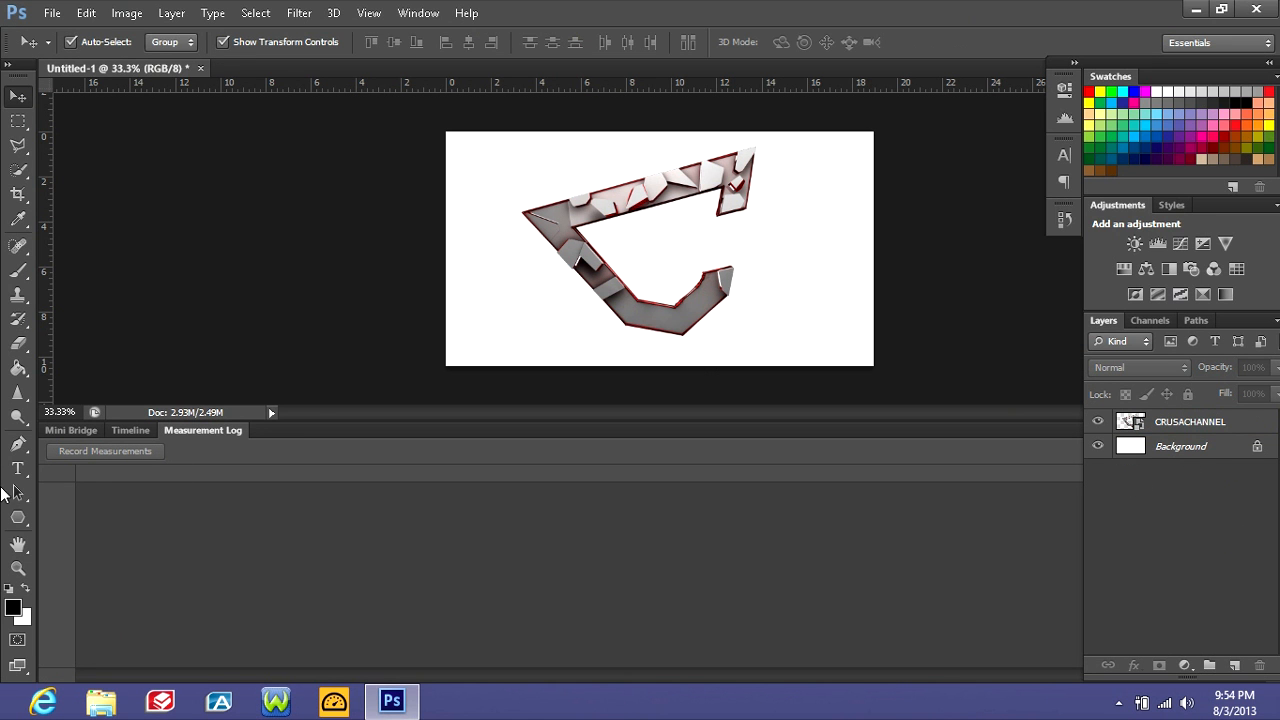
- Activate the Brush tool and delete the CRUSACHANNEL layer
click(18, 270)
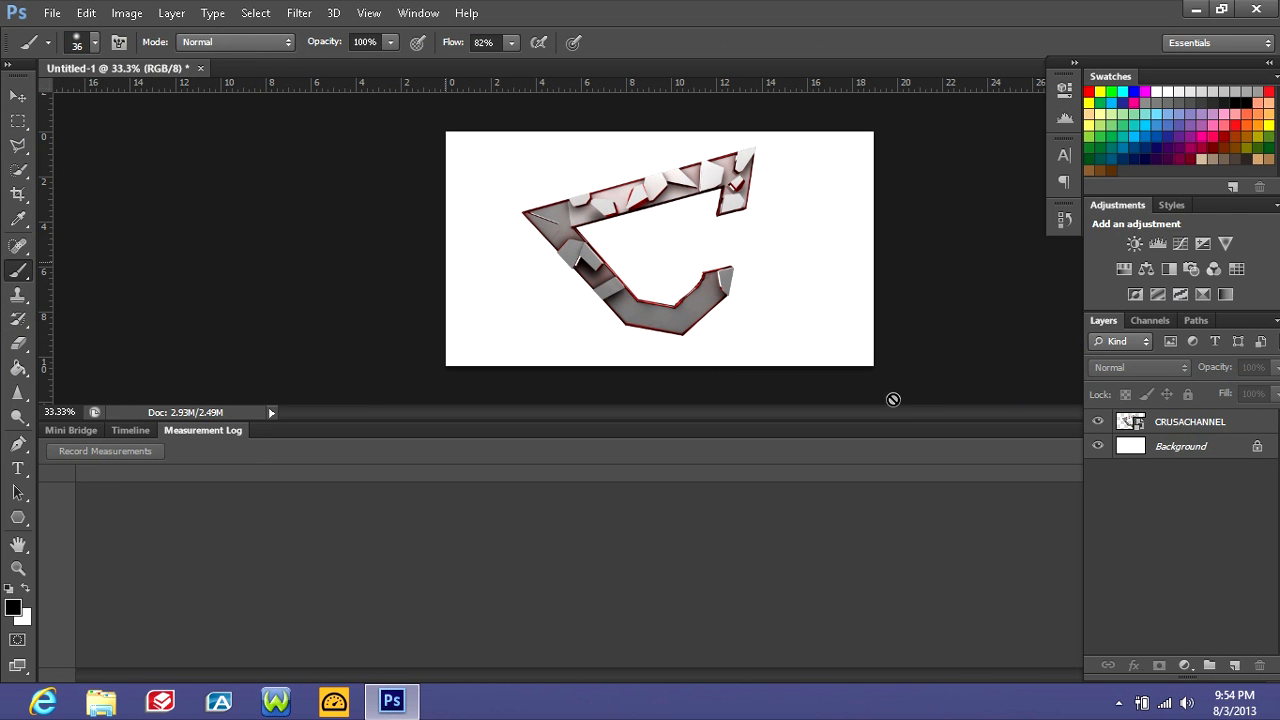
click(1193, 426)
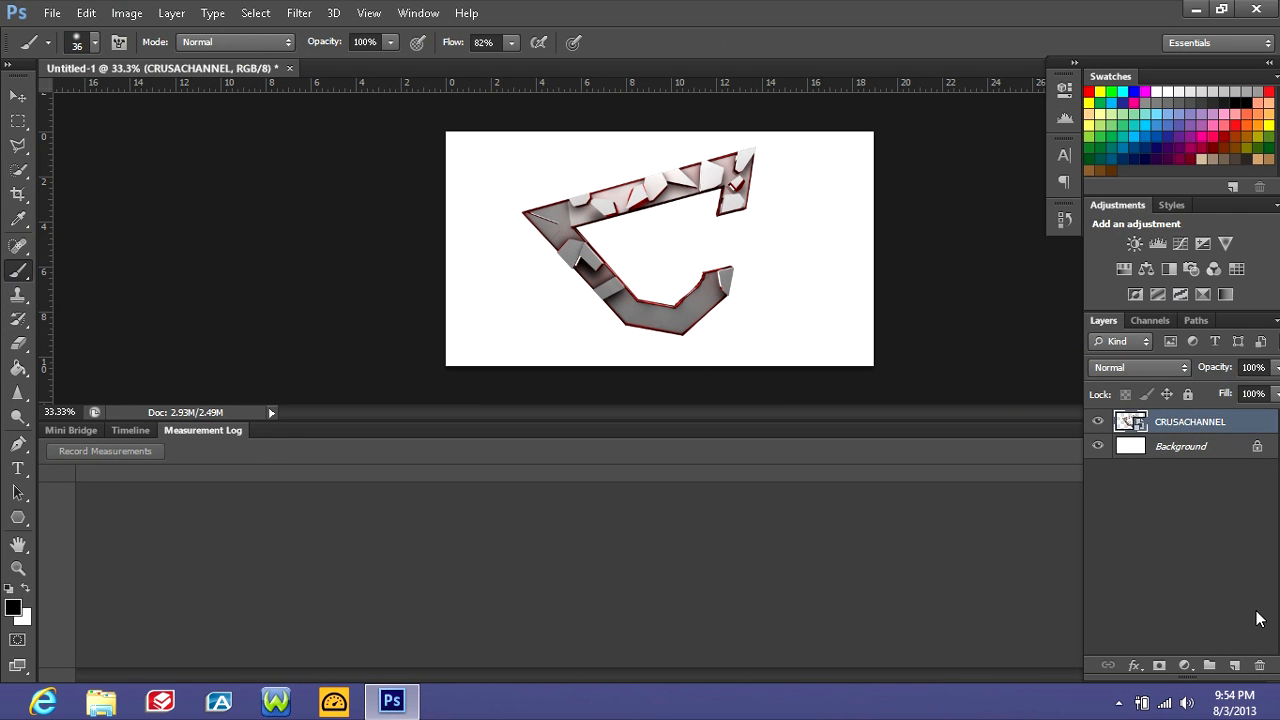
click(1260, 665)
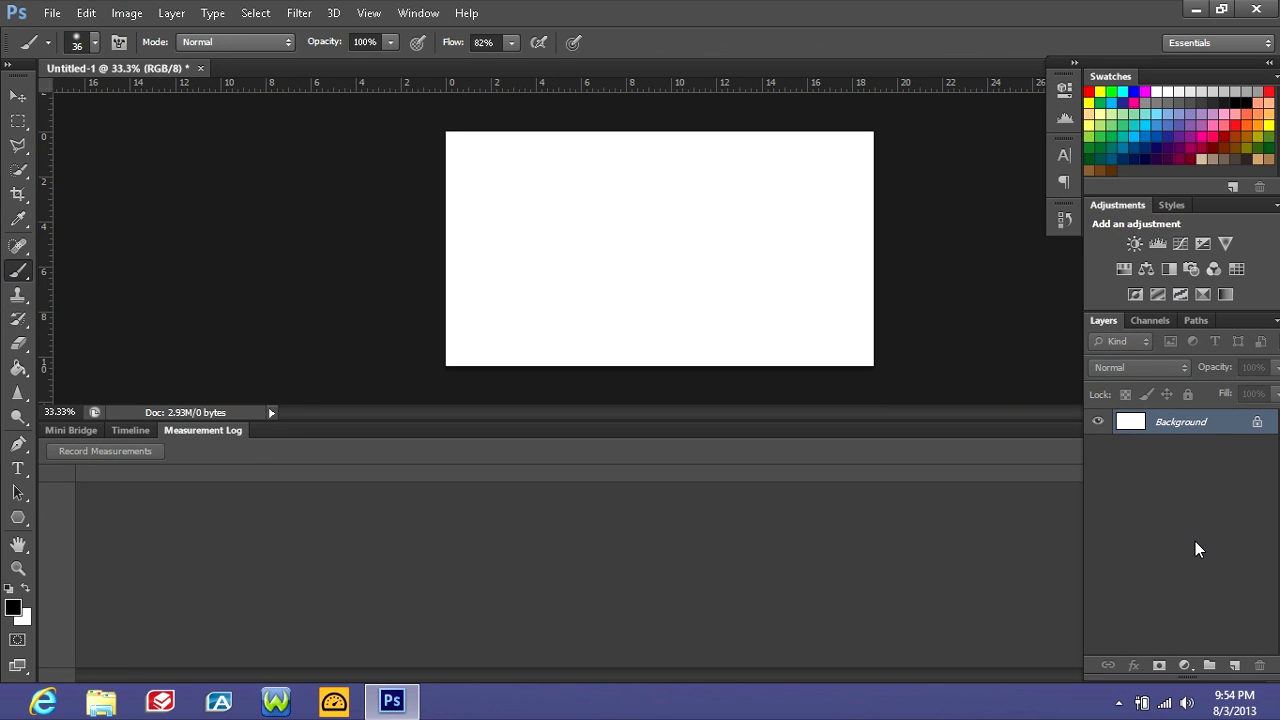
- Choose JPEG as the format for saving a copy of the document, and dismiss the dialog without saving
click(52, 13)
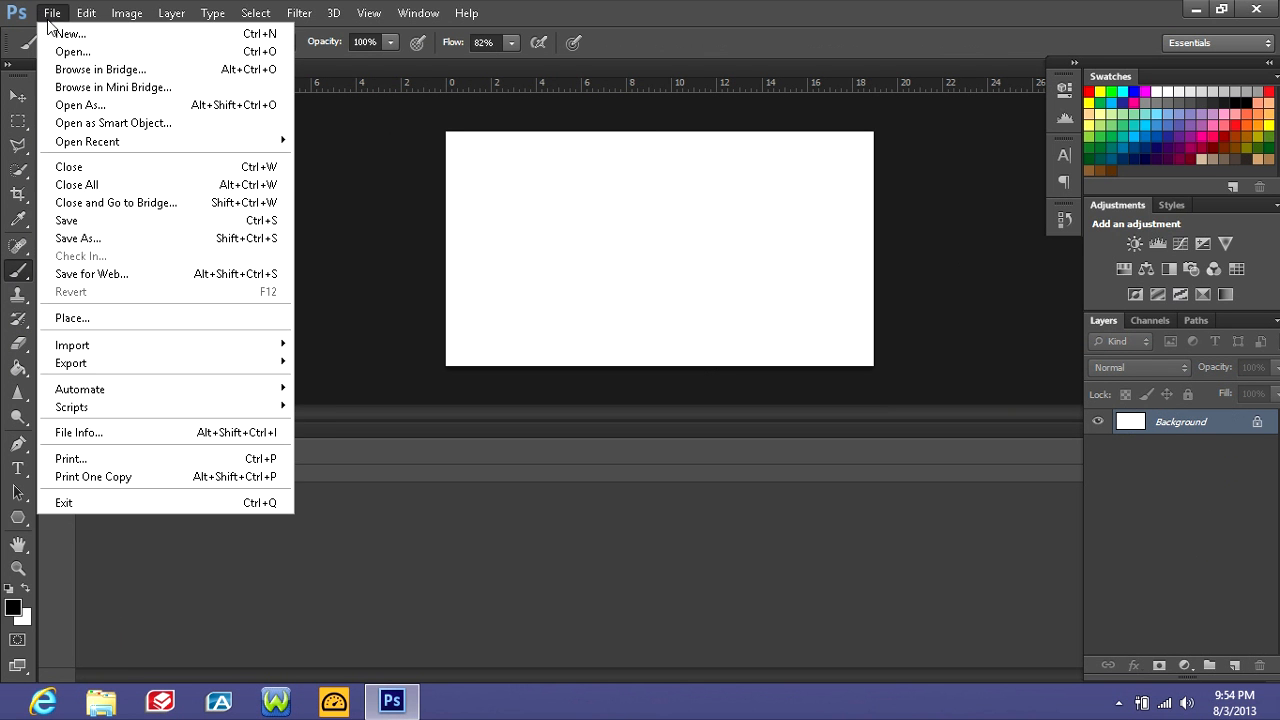
click(80, 239)
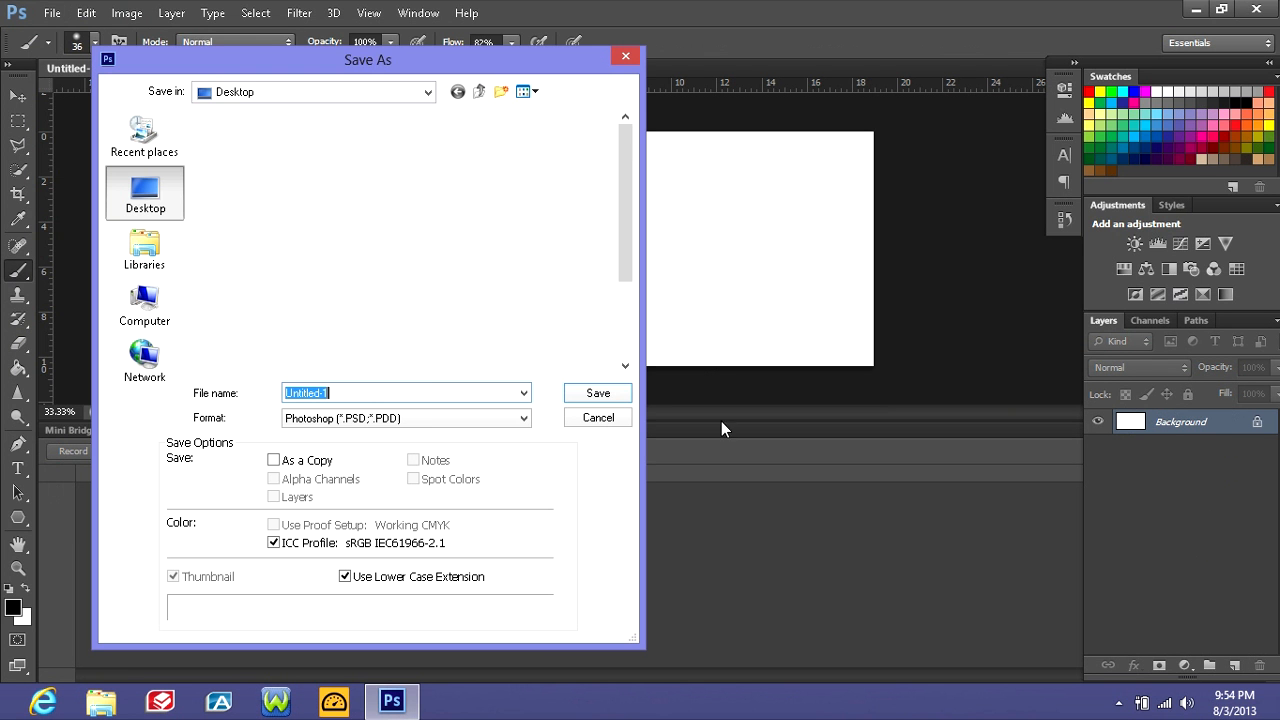
click(433, 418)
click(413, 549)
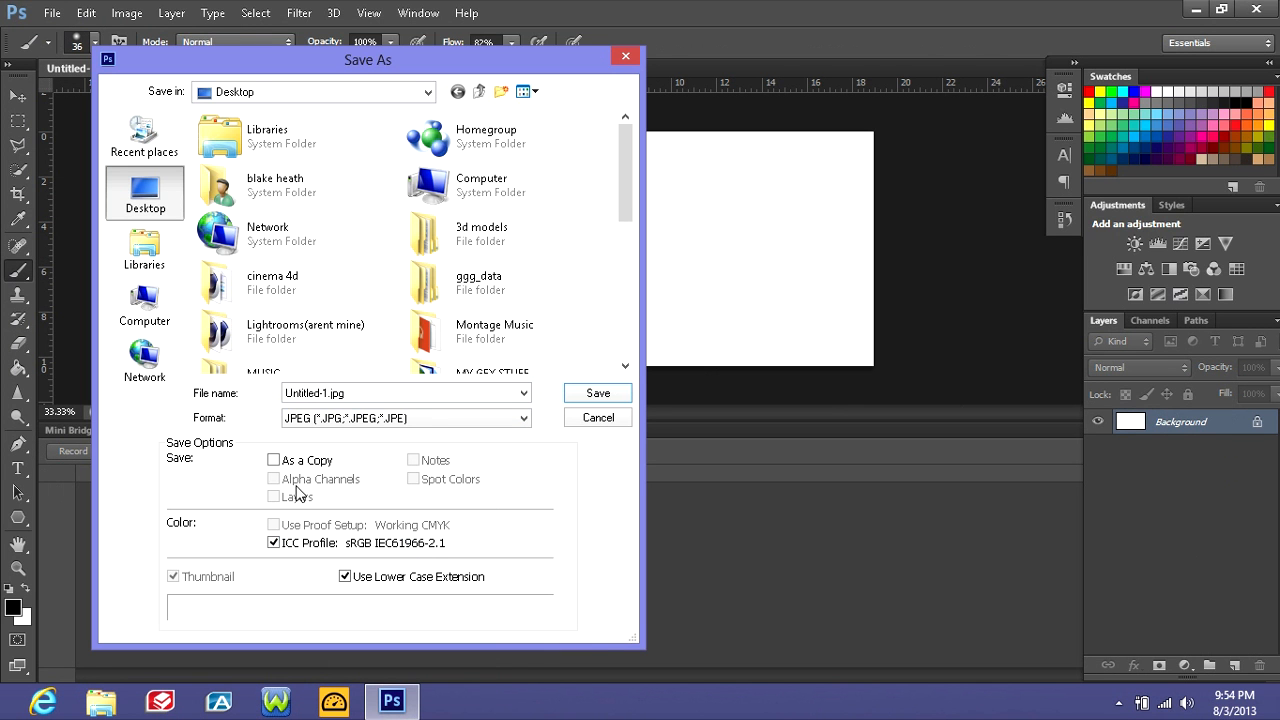
click(625, 56)
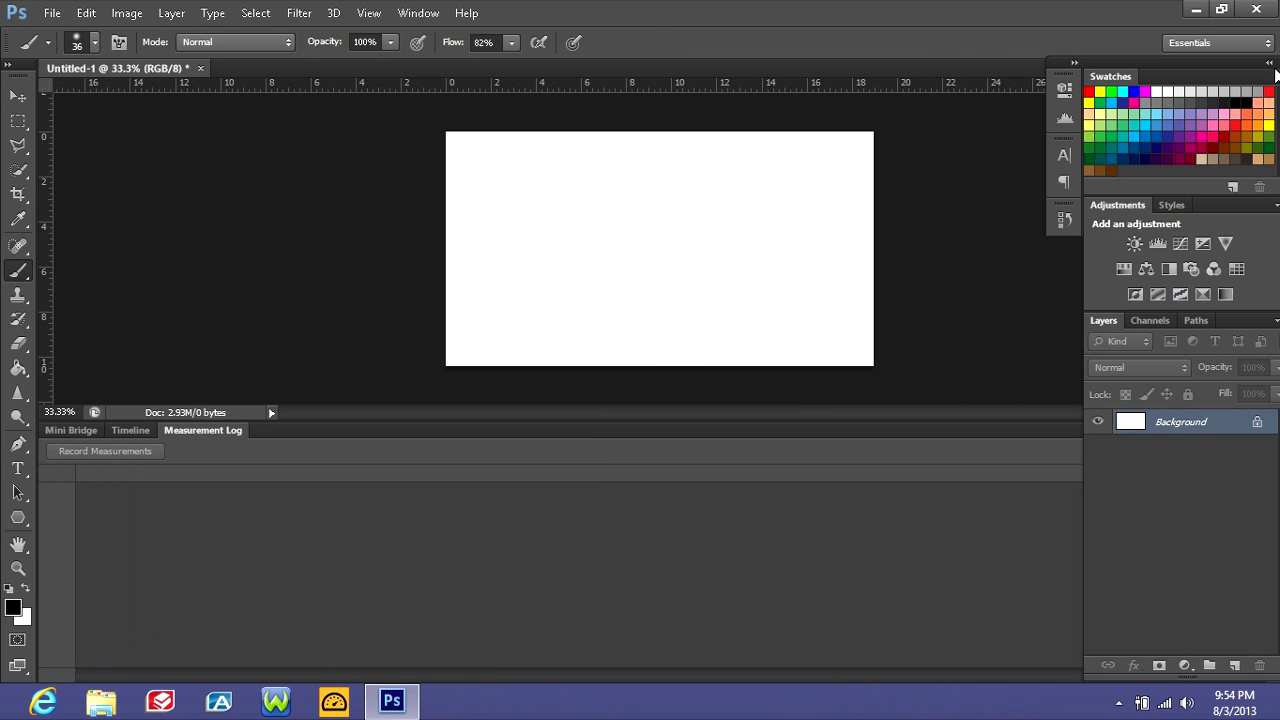
- Quit Photoshop without saving the changes to Untitled-1
click(1256, 9)
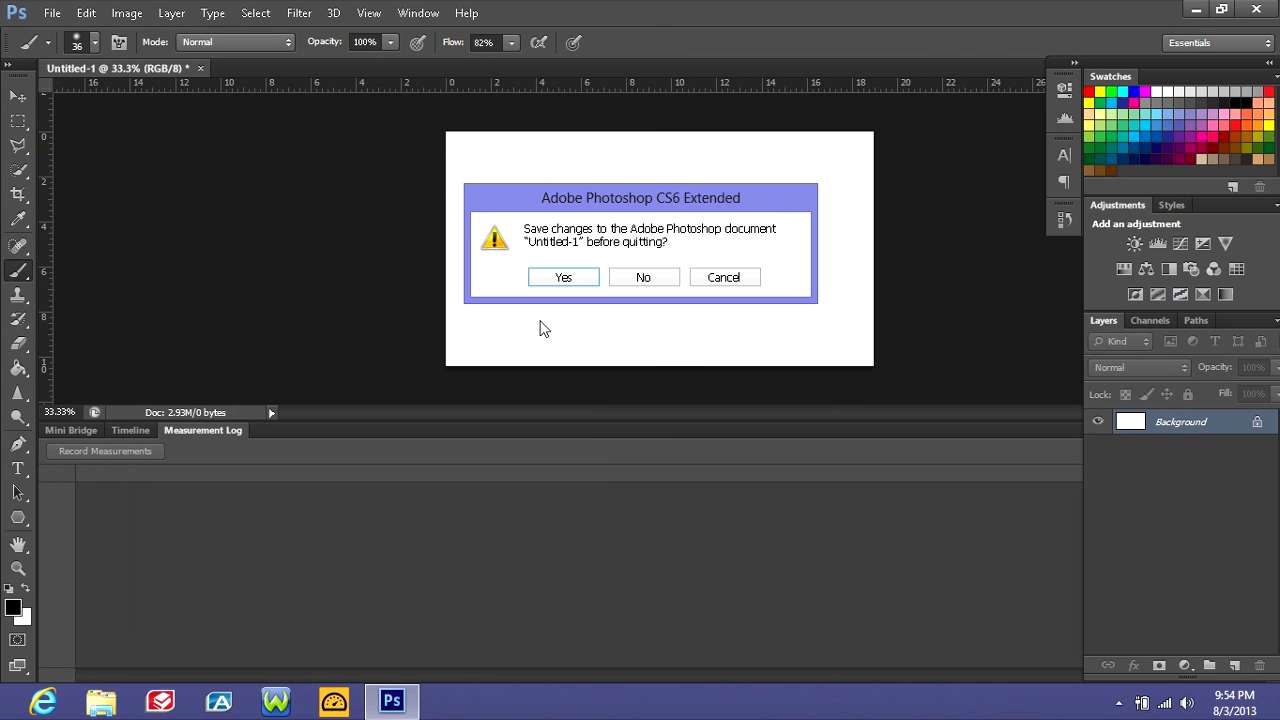
click(645, 278)
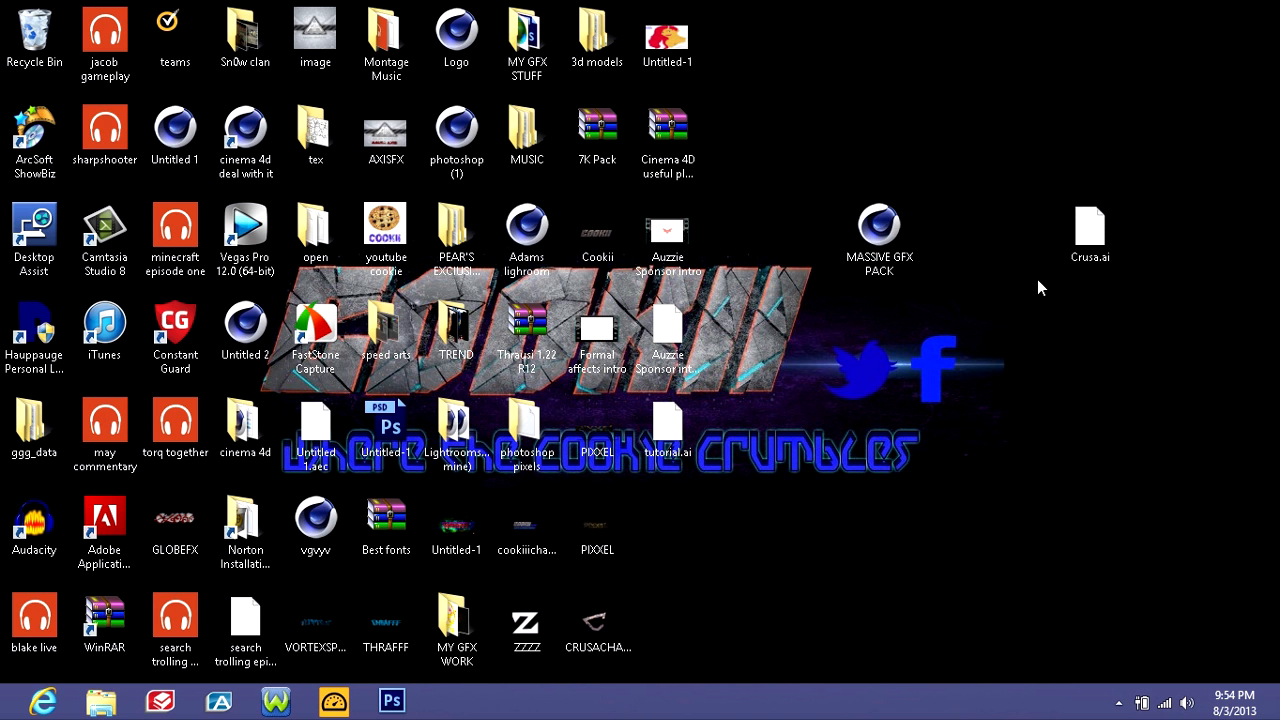
- View the Untitled-1 drawing from the desktop in Photos, and close the Photos app
double_click(680, 42)
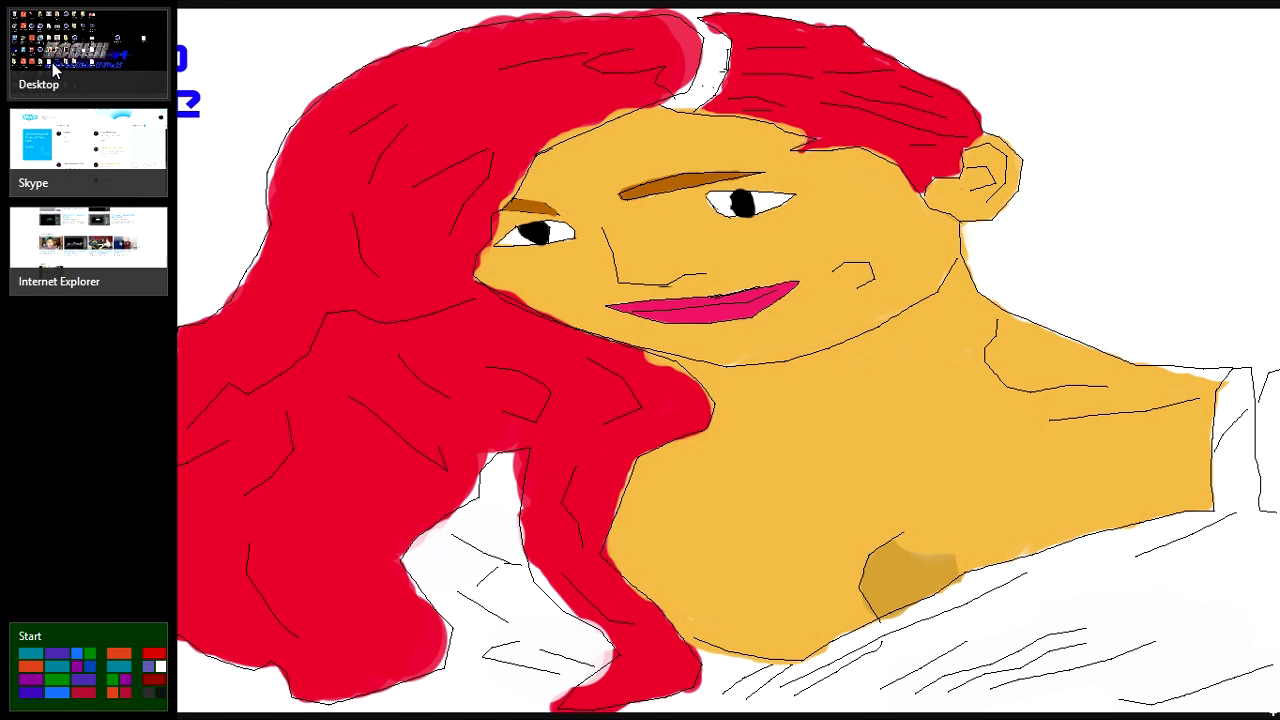
click(60, 70)
mouse_move(12, 62)
right_click(86, 69)
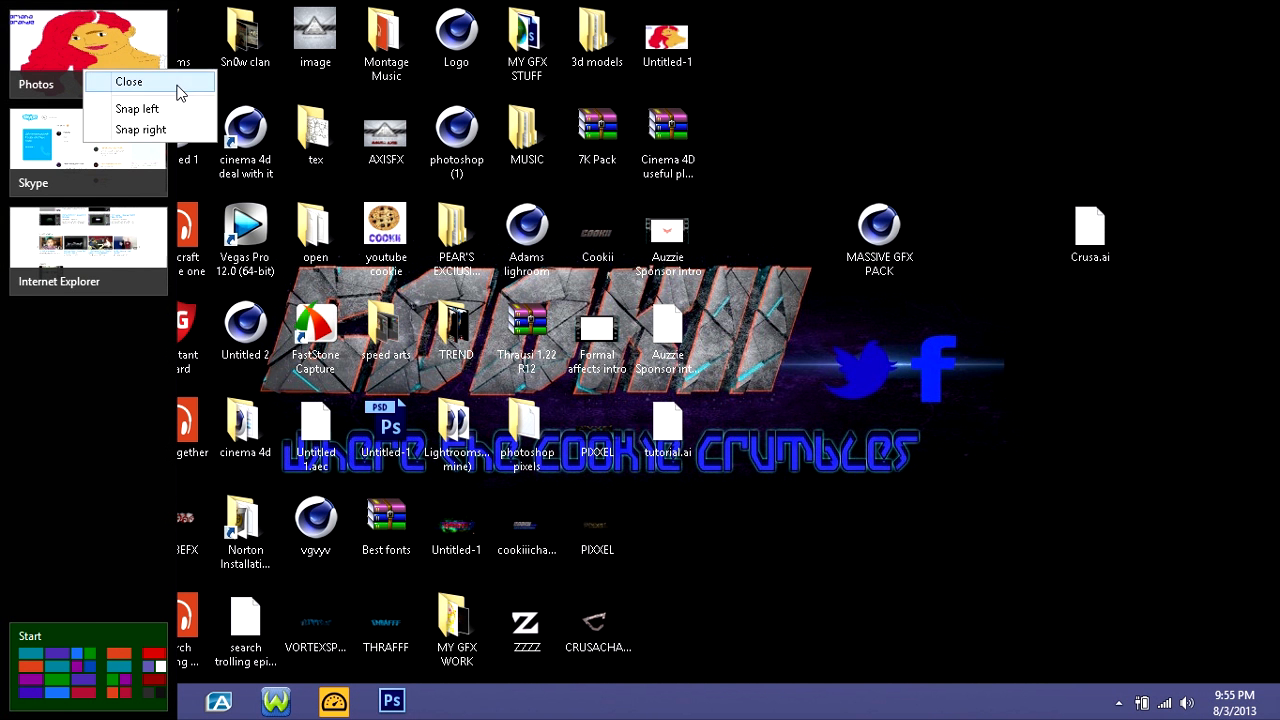
click(120, 80)
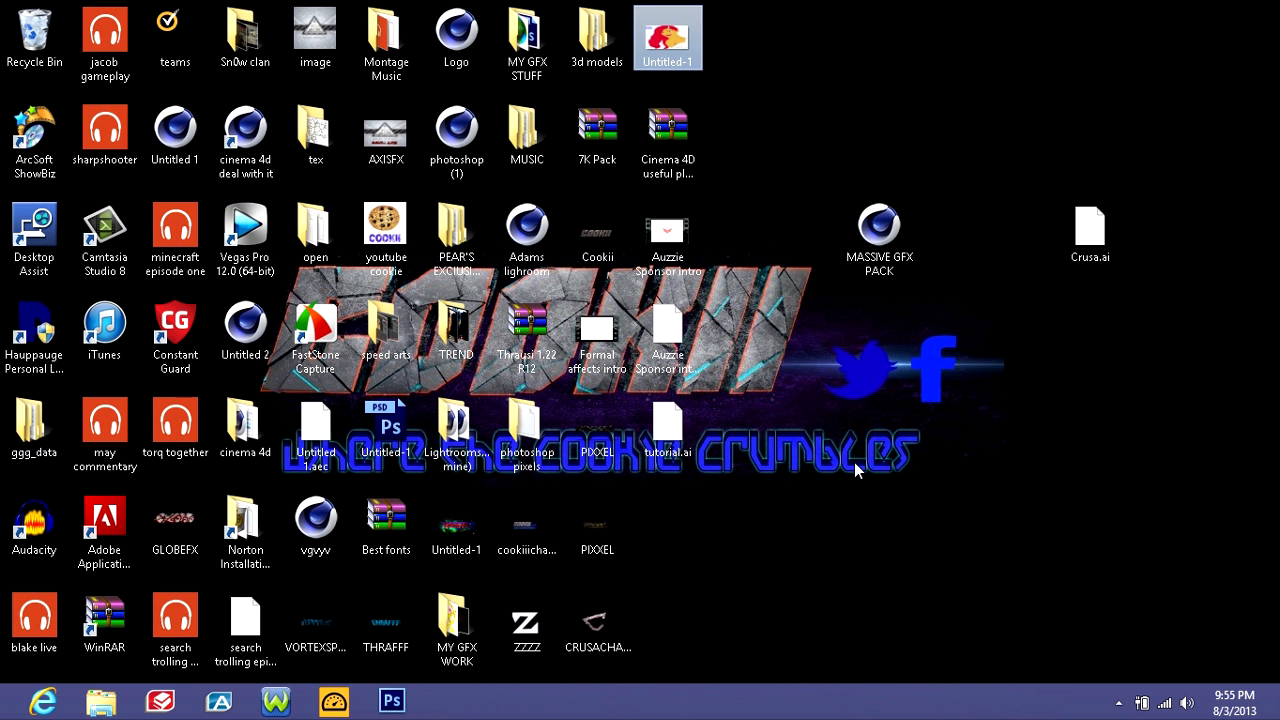